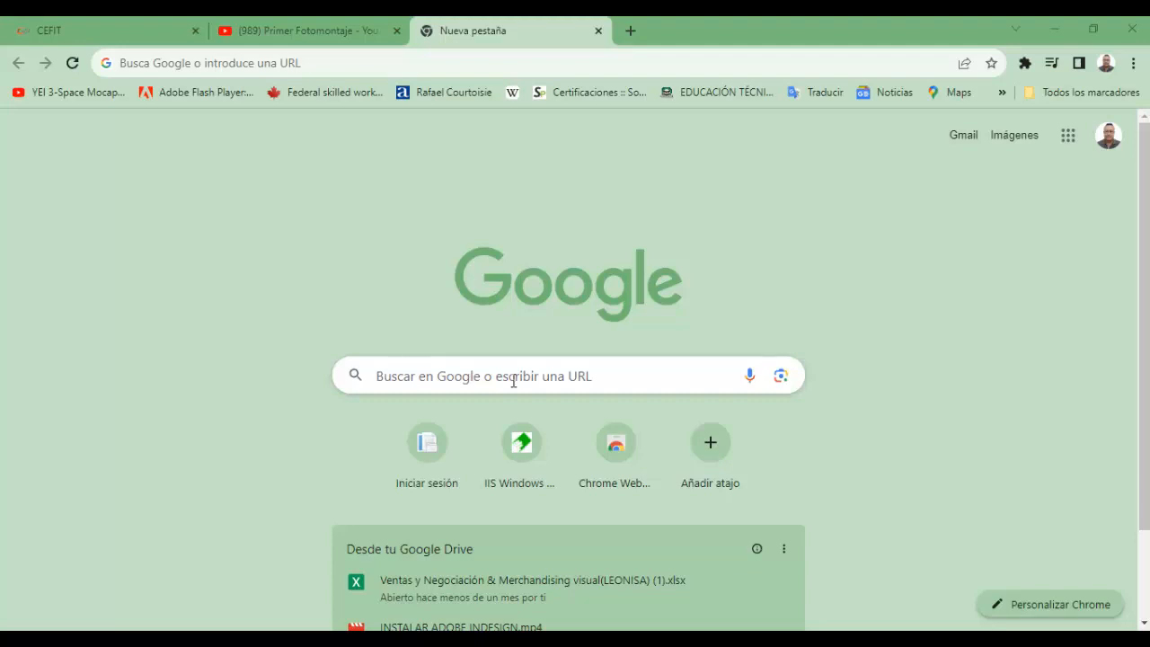
Search Google for "photo pea", open the Photopea online editor from the results and dismiss the translation pop-up.
click(474, 381)
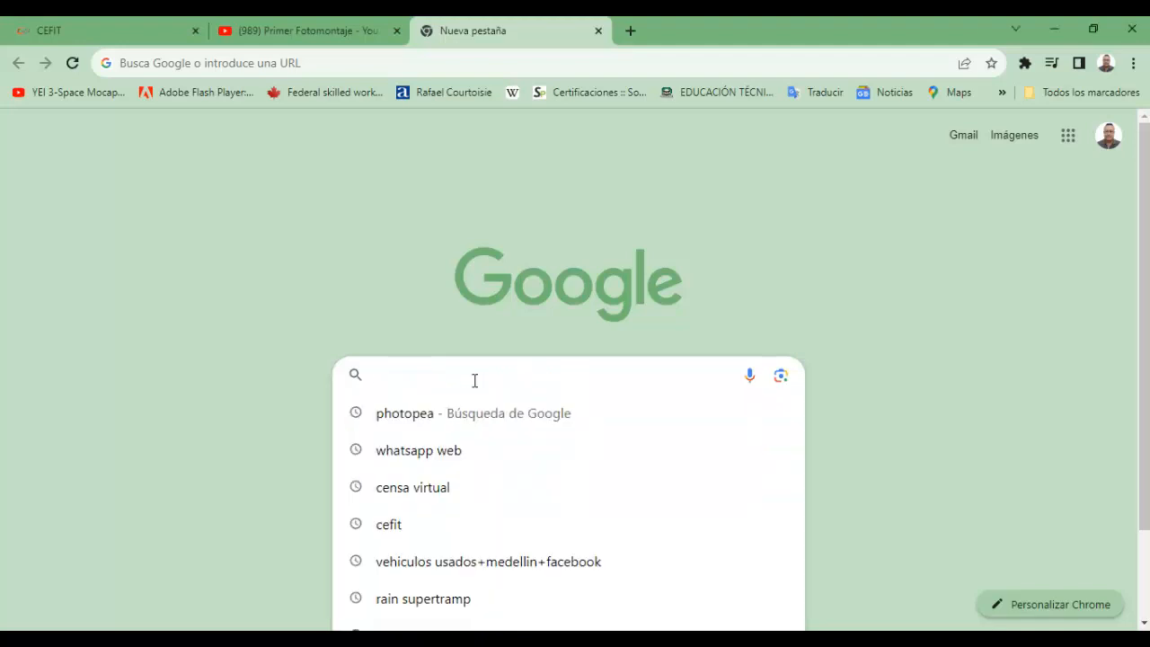
text(phot)
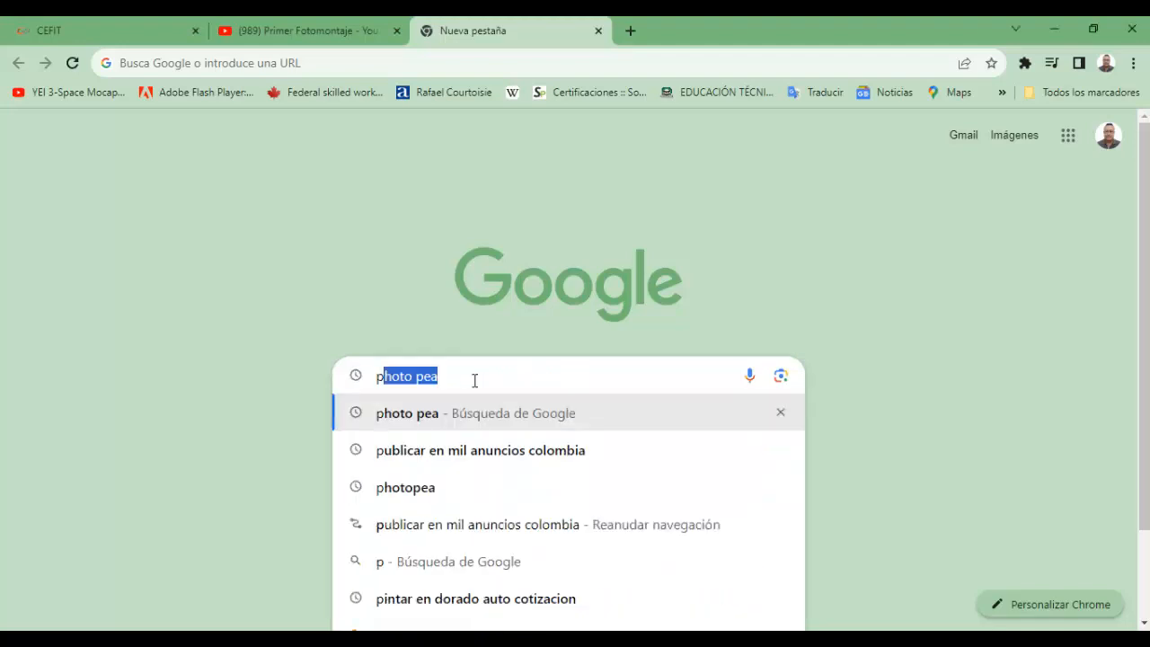
text(o)
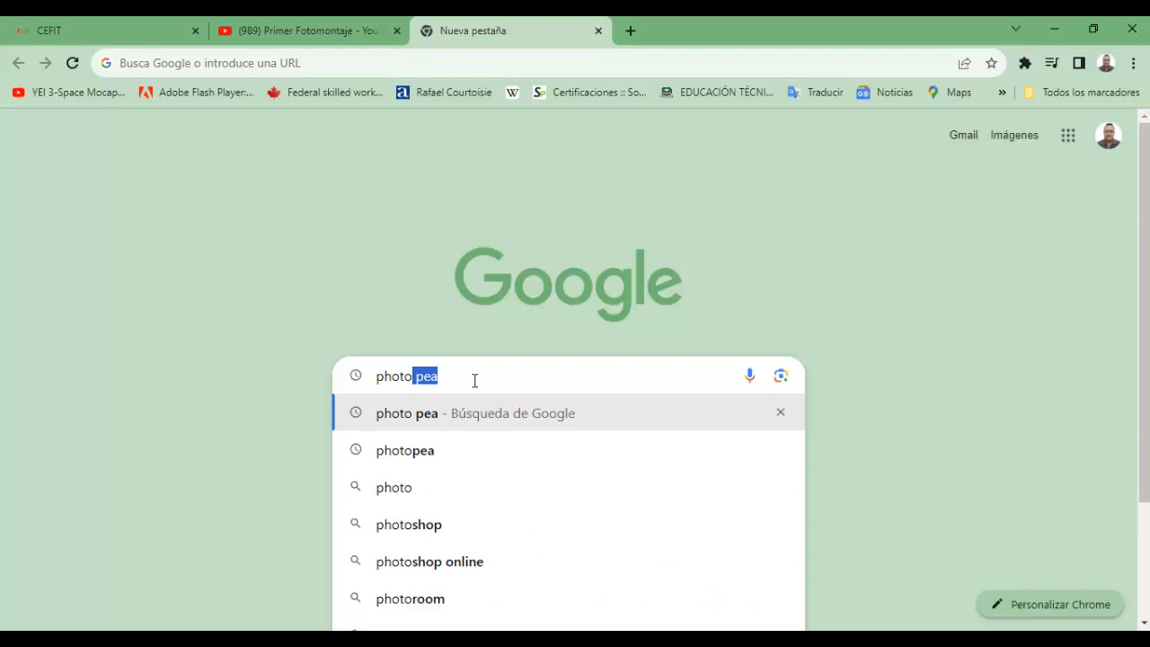
key(Return)
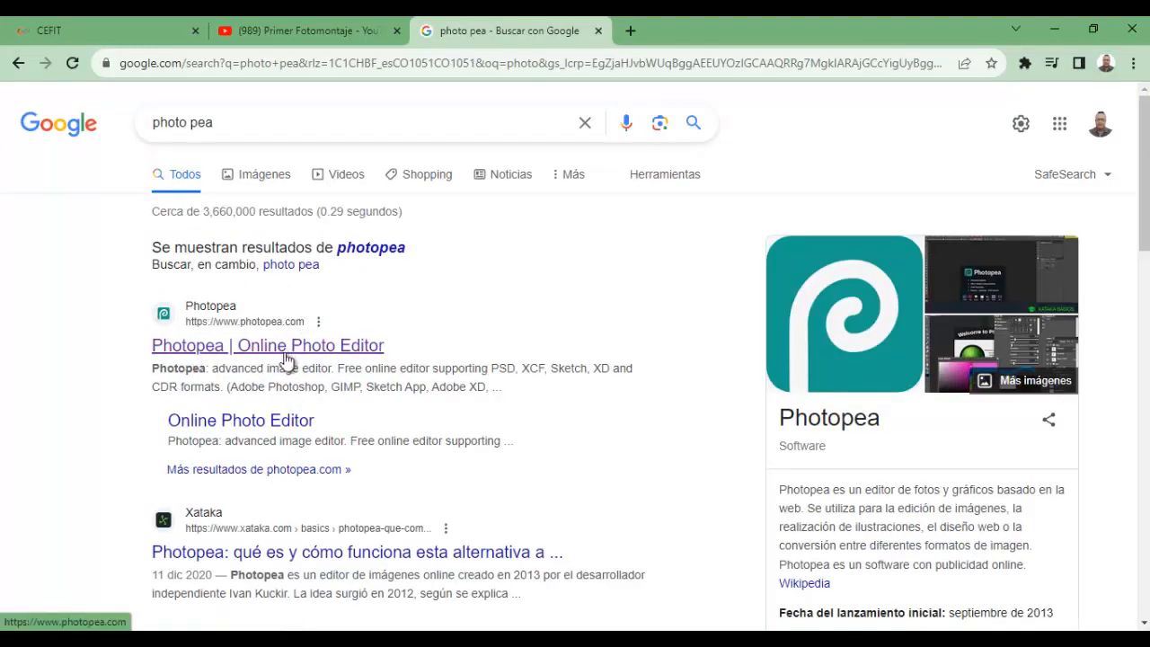
click(217, 359)
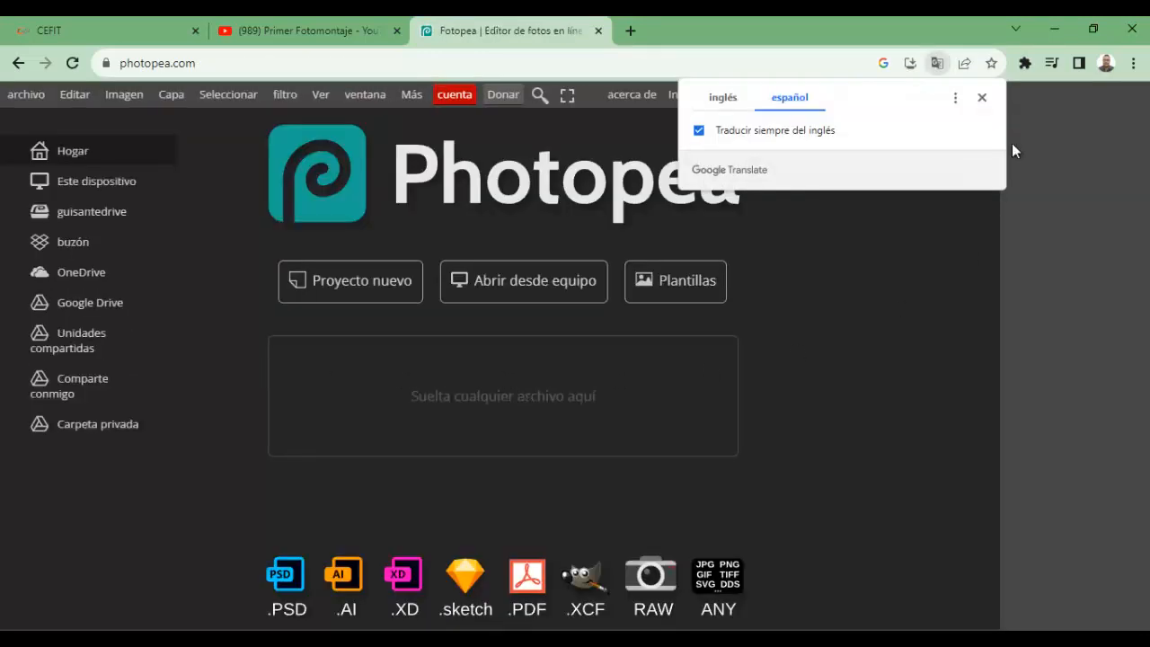
click(982, 97)
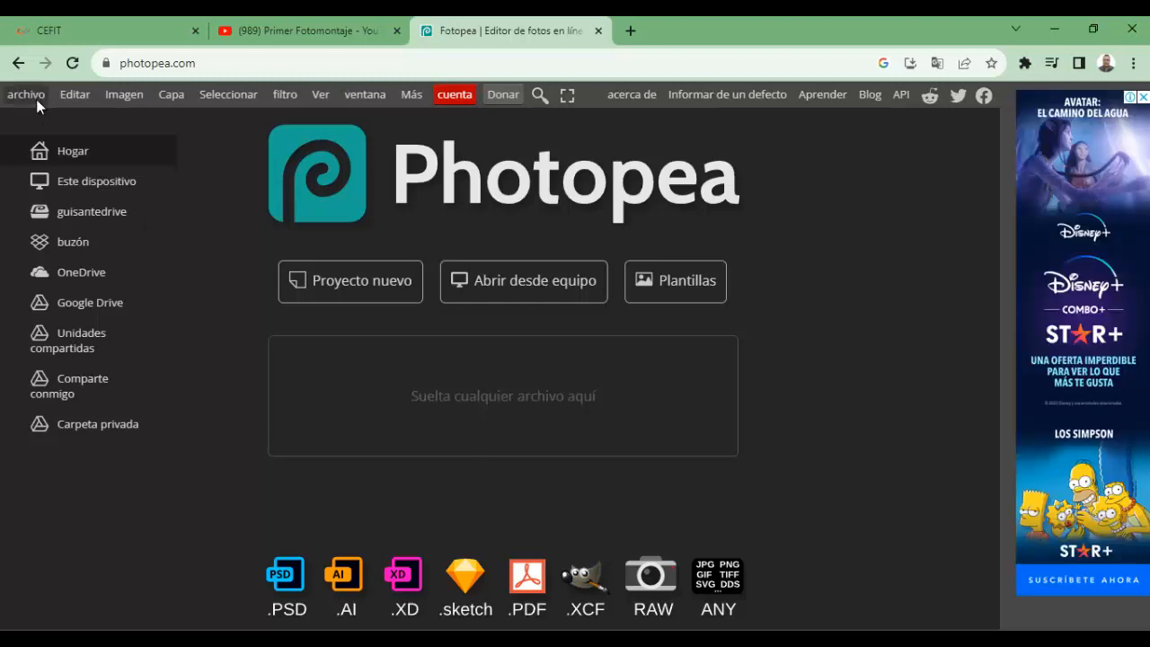
Start a new project and choose the Letter preset from the print sizes.
click(36, 99)
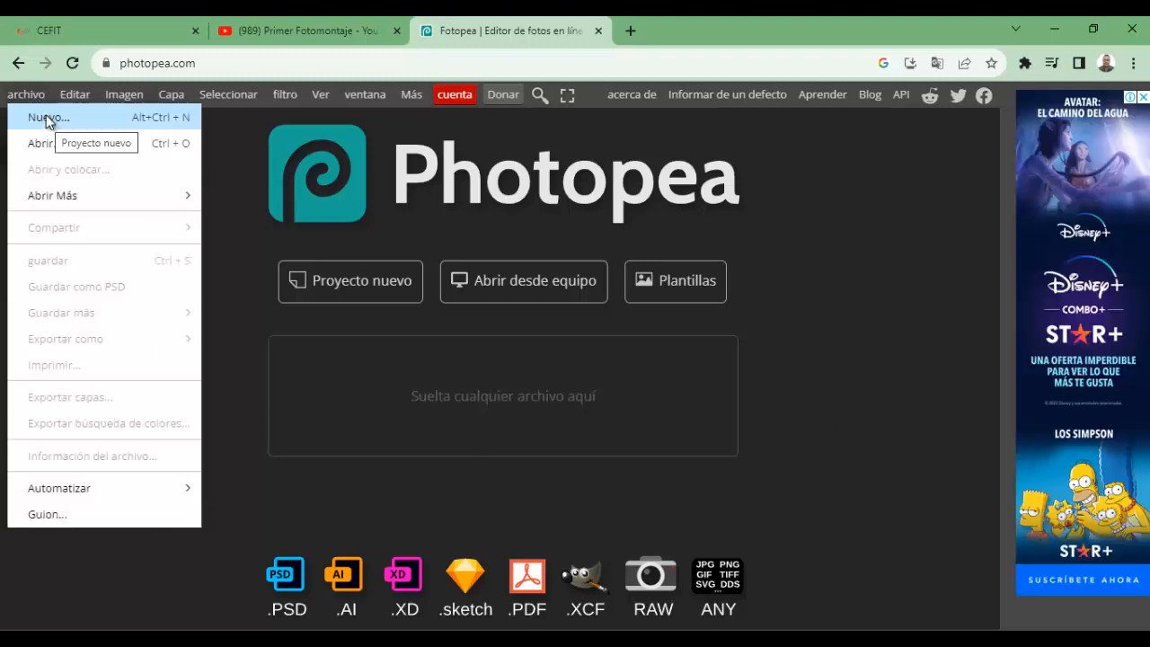
click(252, 413)
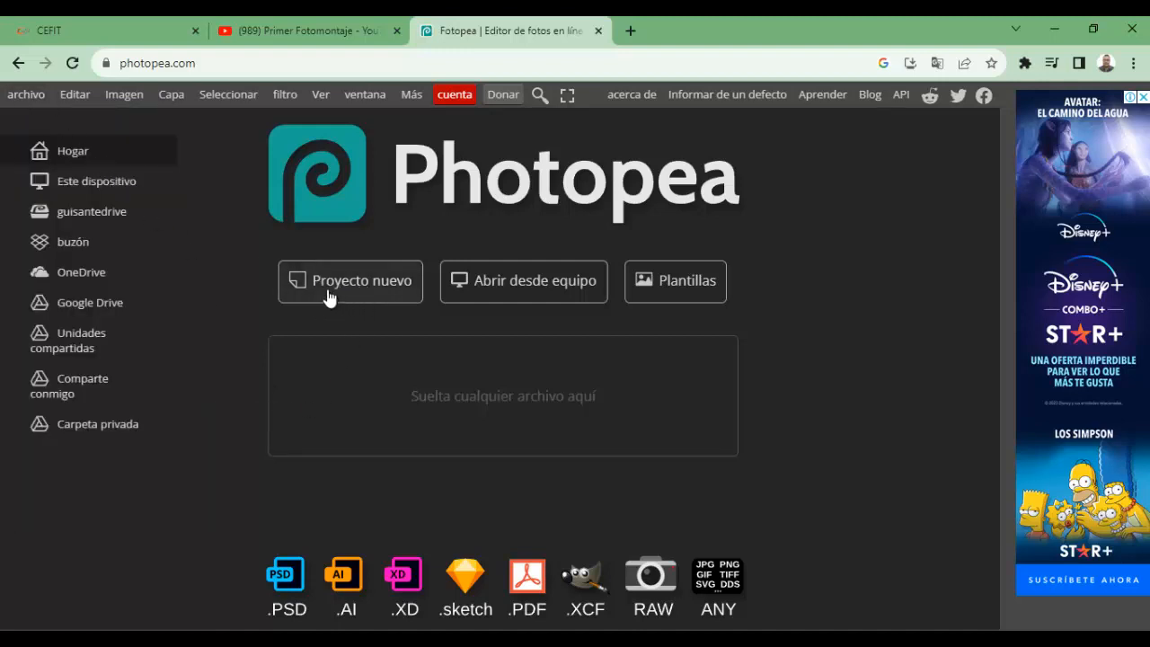
click(39, 99)
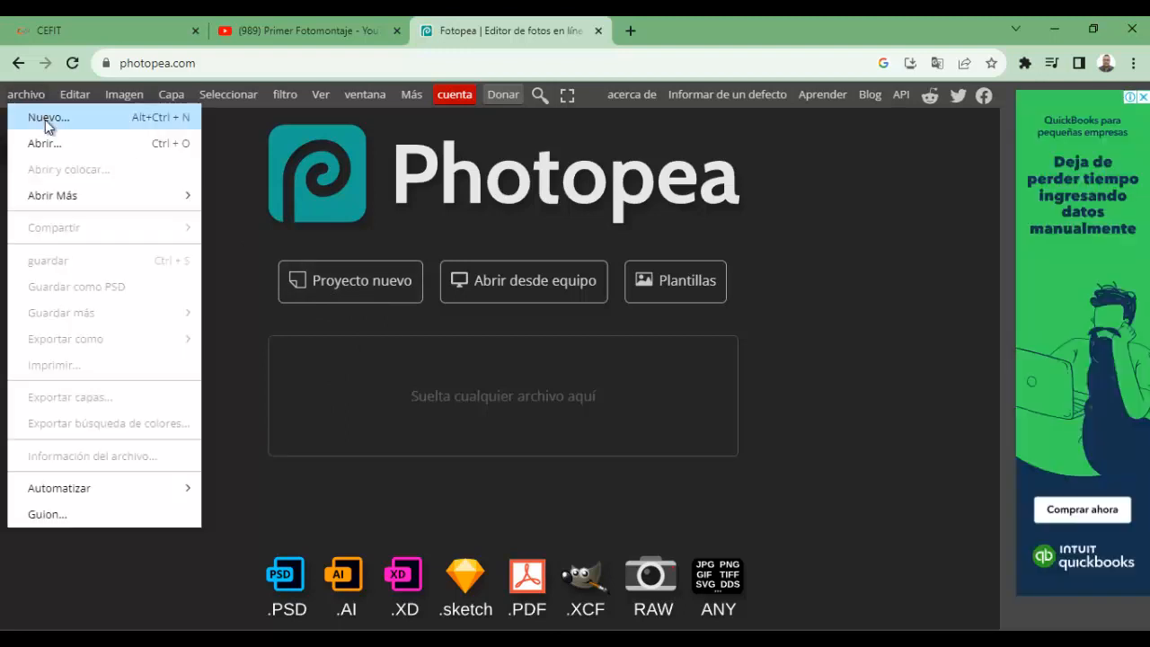
click(45, 120)
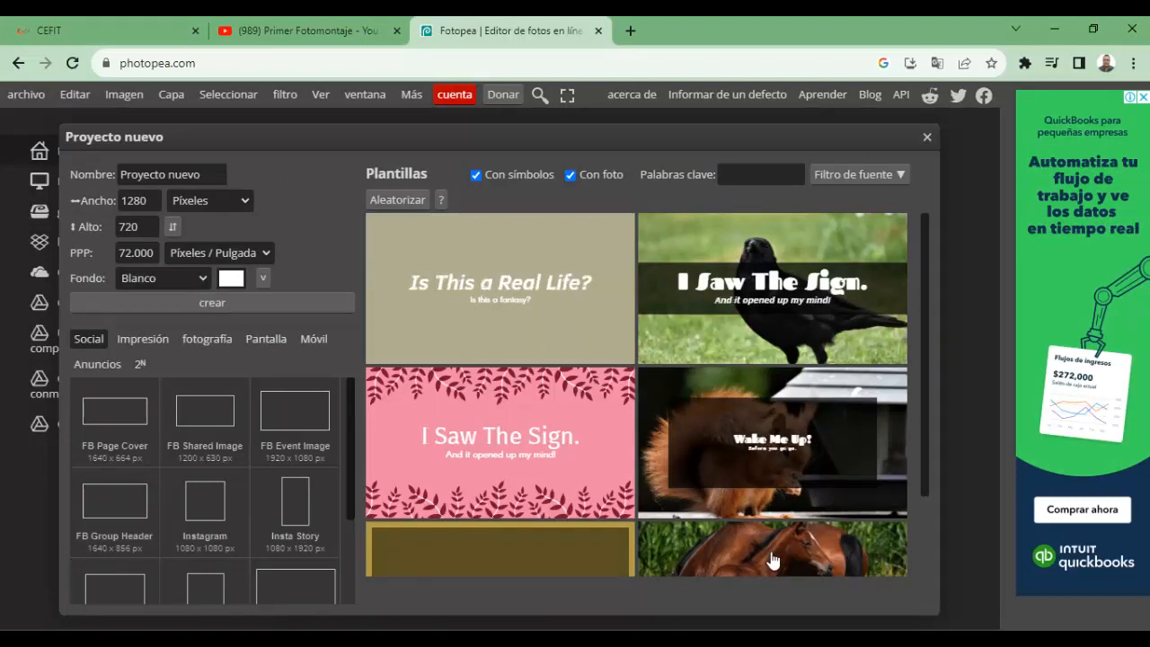
click(1142, 97)
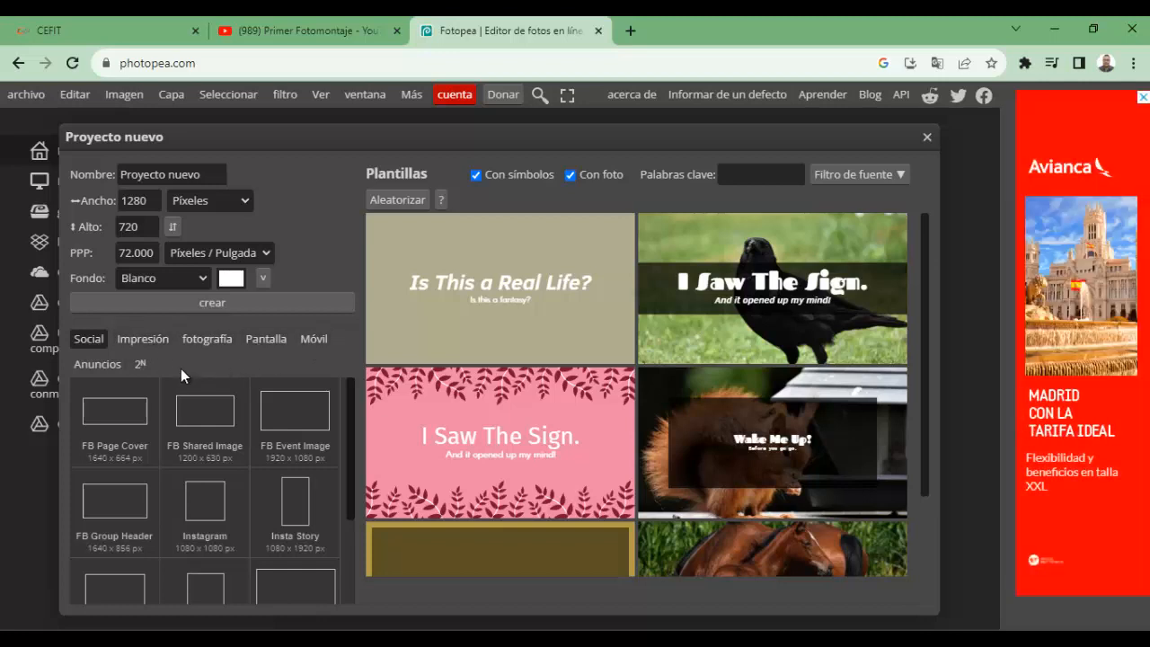
click(144, 340)
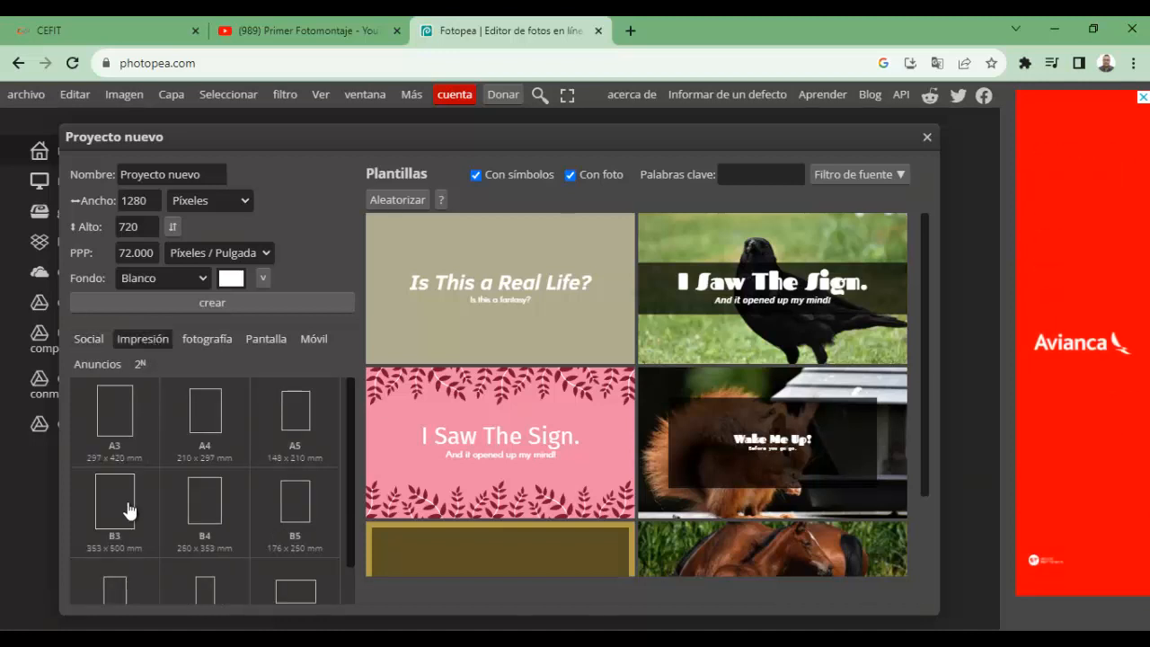
scroll(131, 530, down, 1)
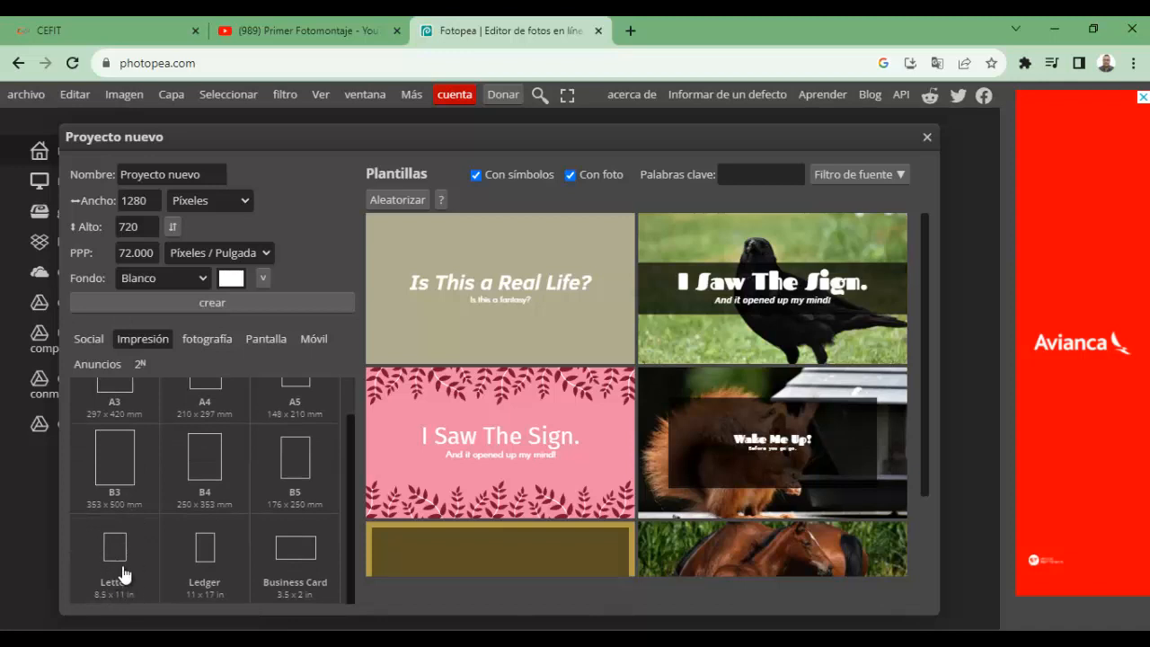
click(126, 573)
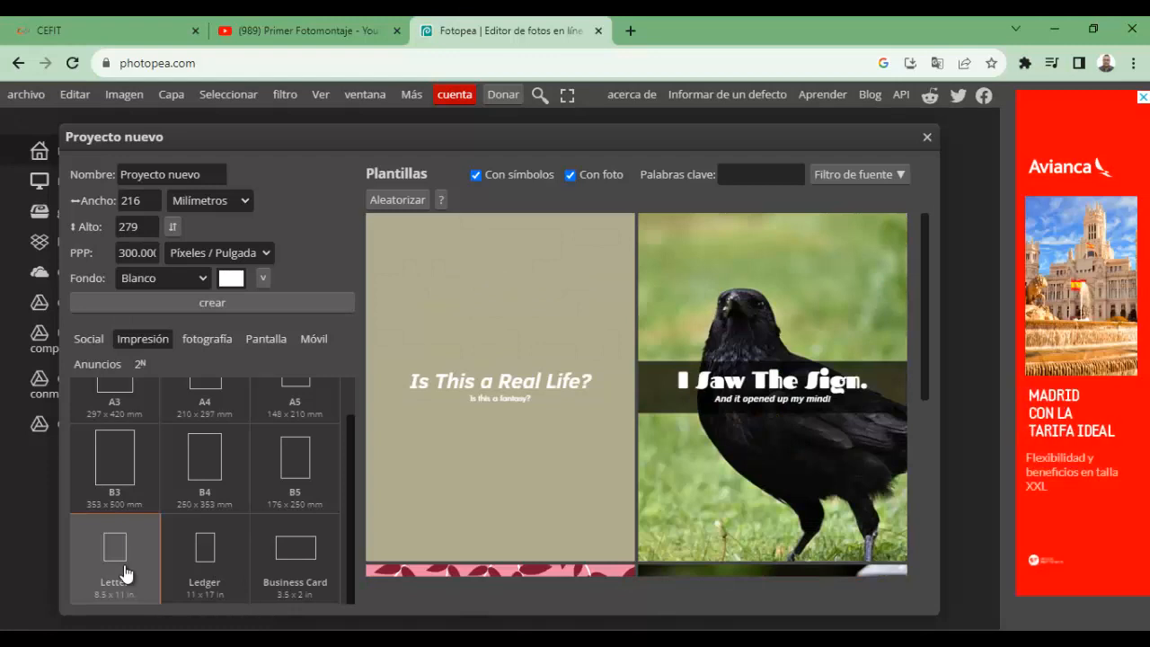
Name the new project Fotomontaje and set its dimension units to centimetres.
click(210, 174)
drag(210, 174, 90, 171)
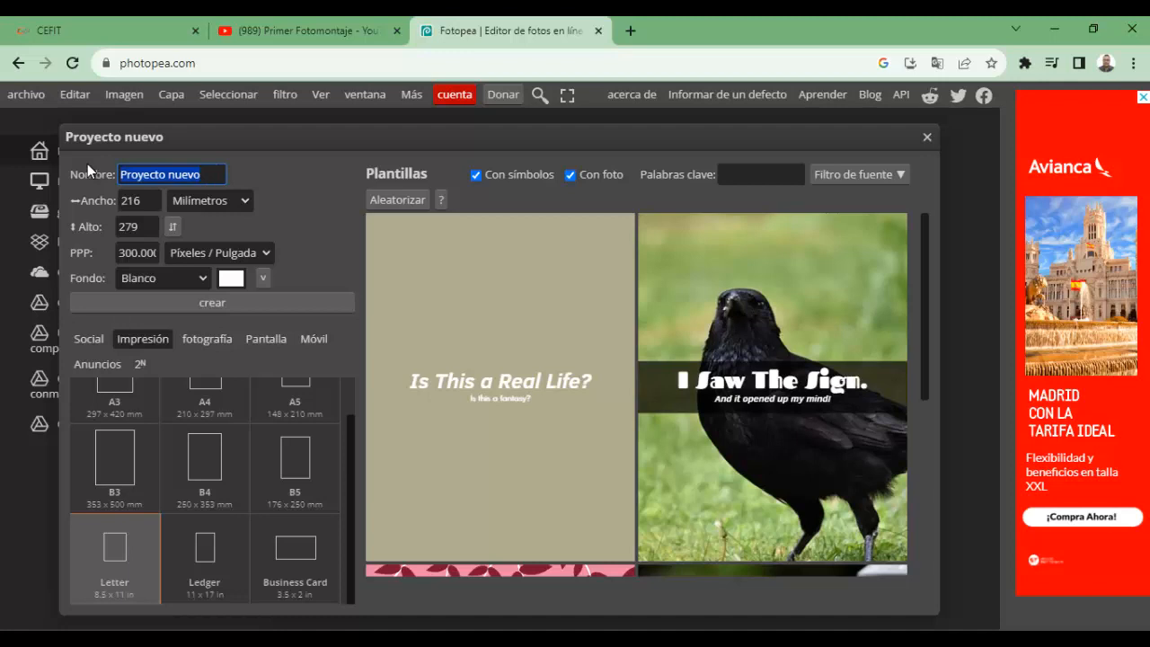
text(Fotom)
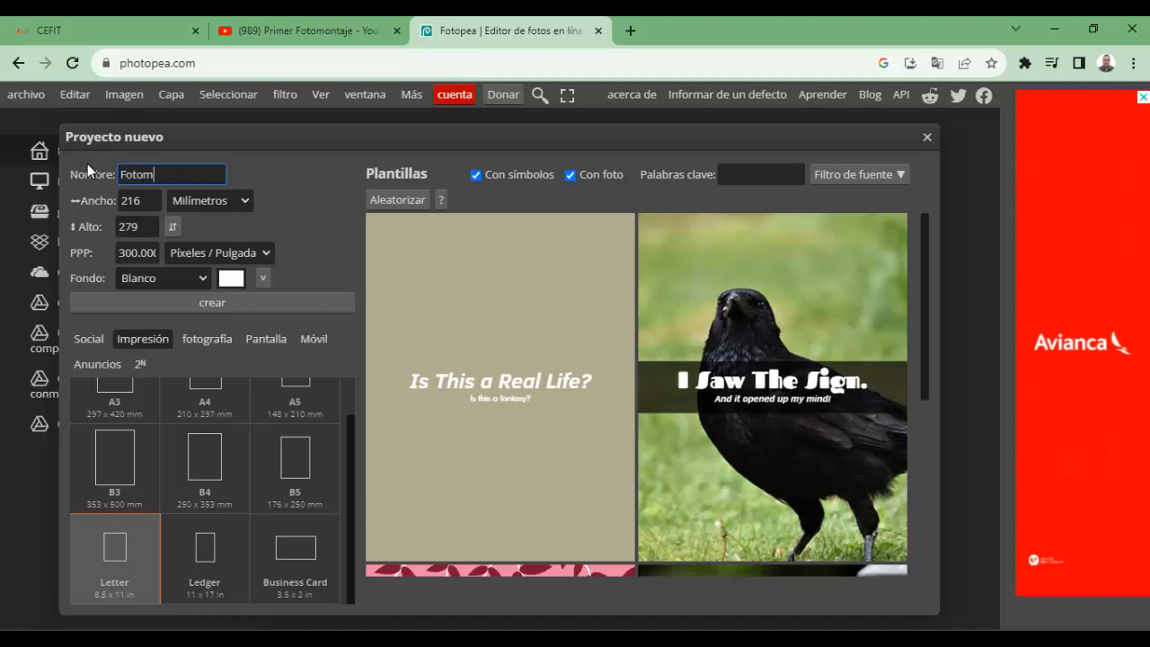
text(ontaje)
click(140, 206)
click(249, 203)
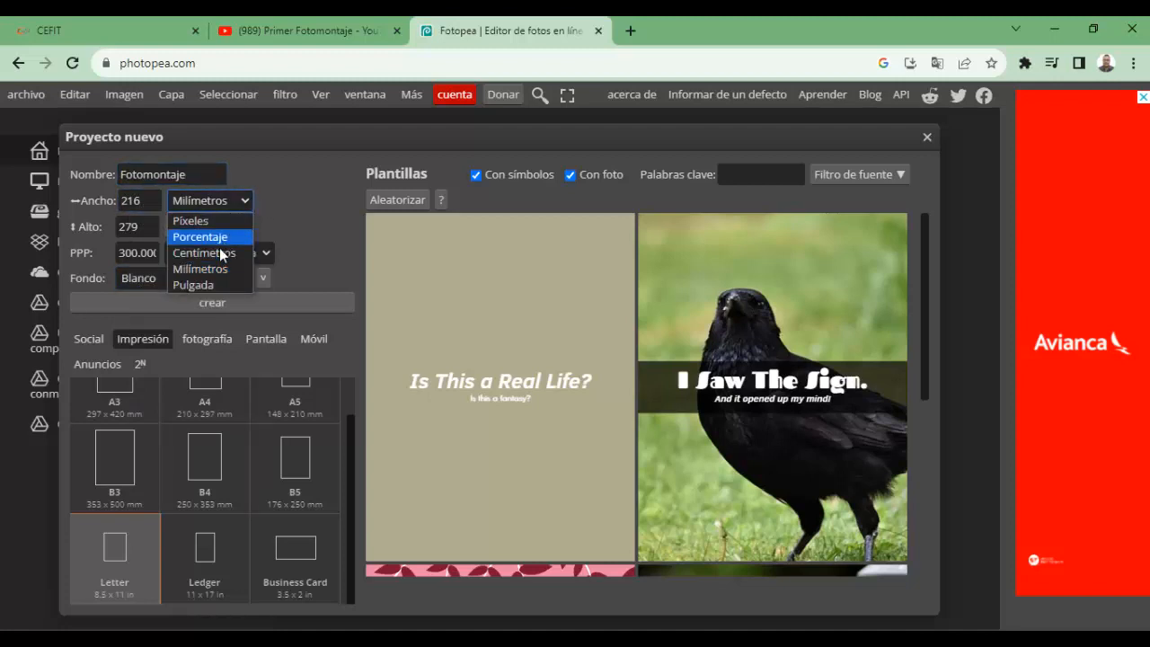
click(218, 250)
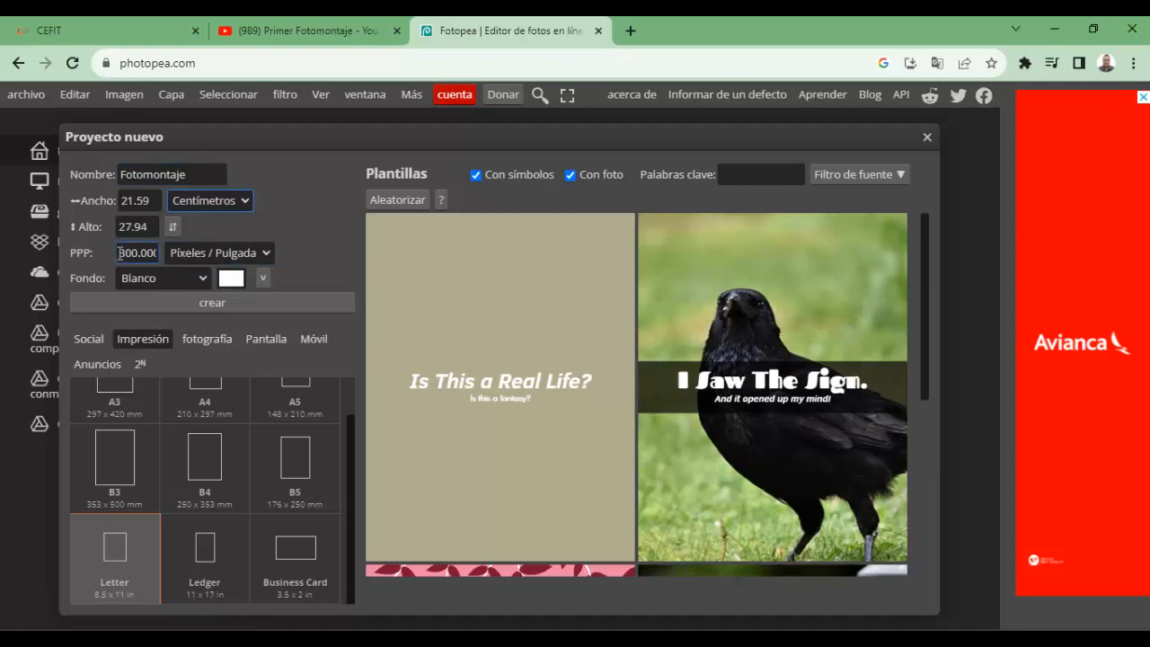
Create the project with a resolution of 150 pixels per inch and a transparent background.
drag(126, 253, 179, 253)
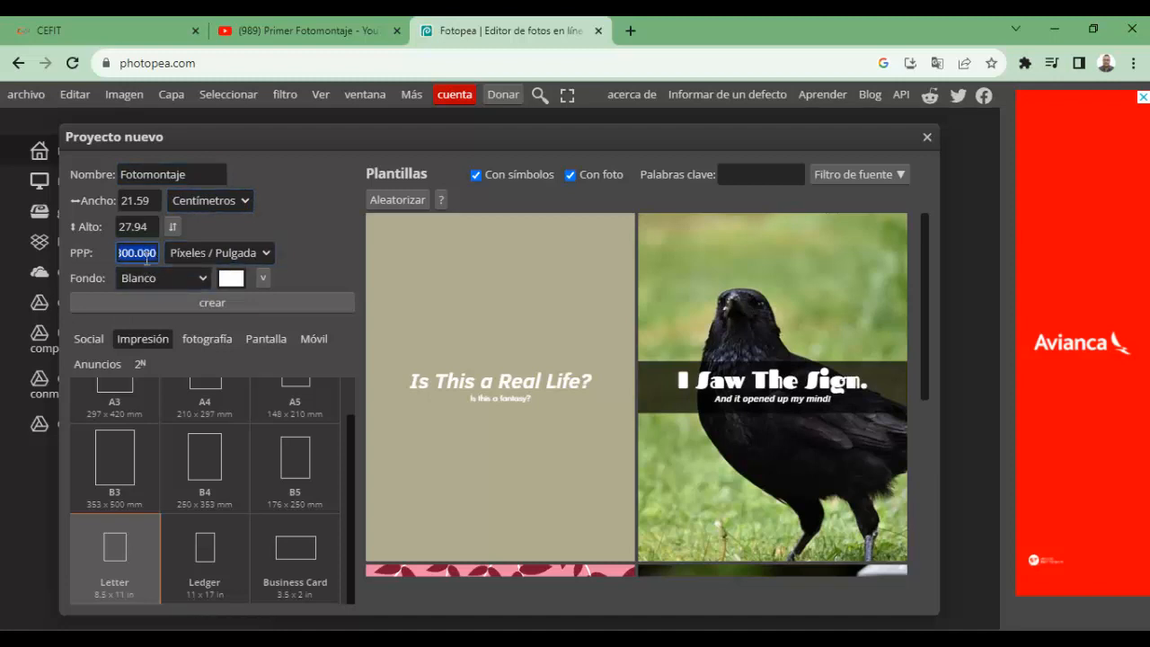
text(150)
double_click(147, 253)
click(144, 255)
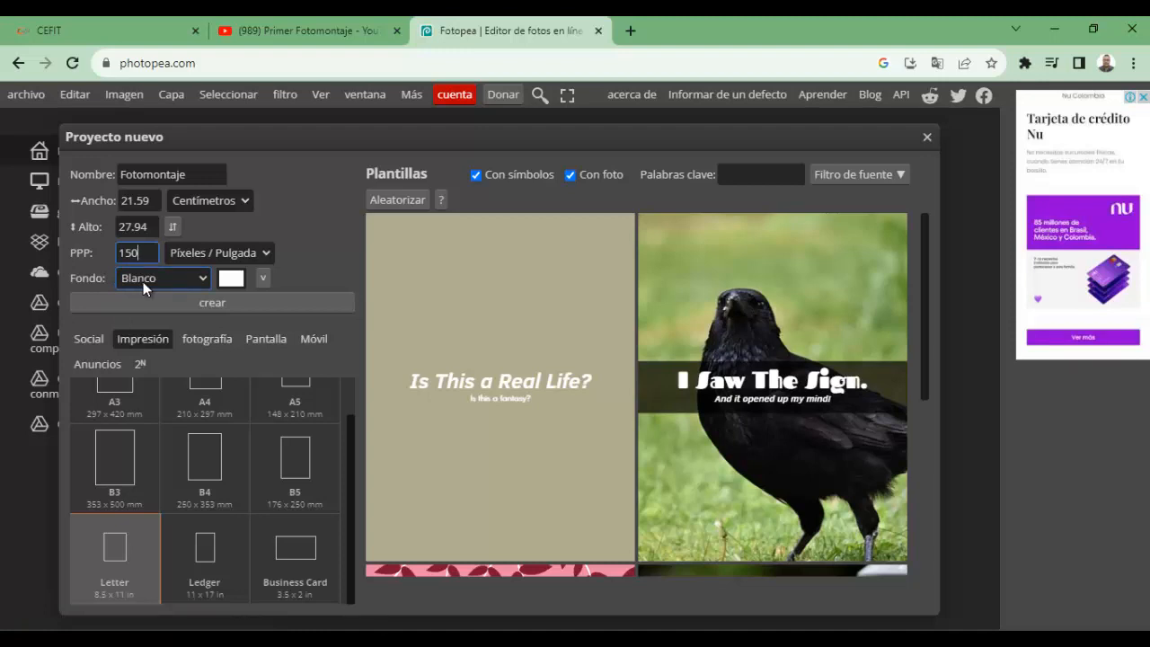
click(144, 282)
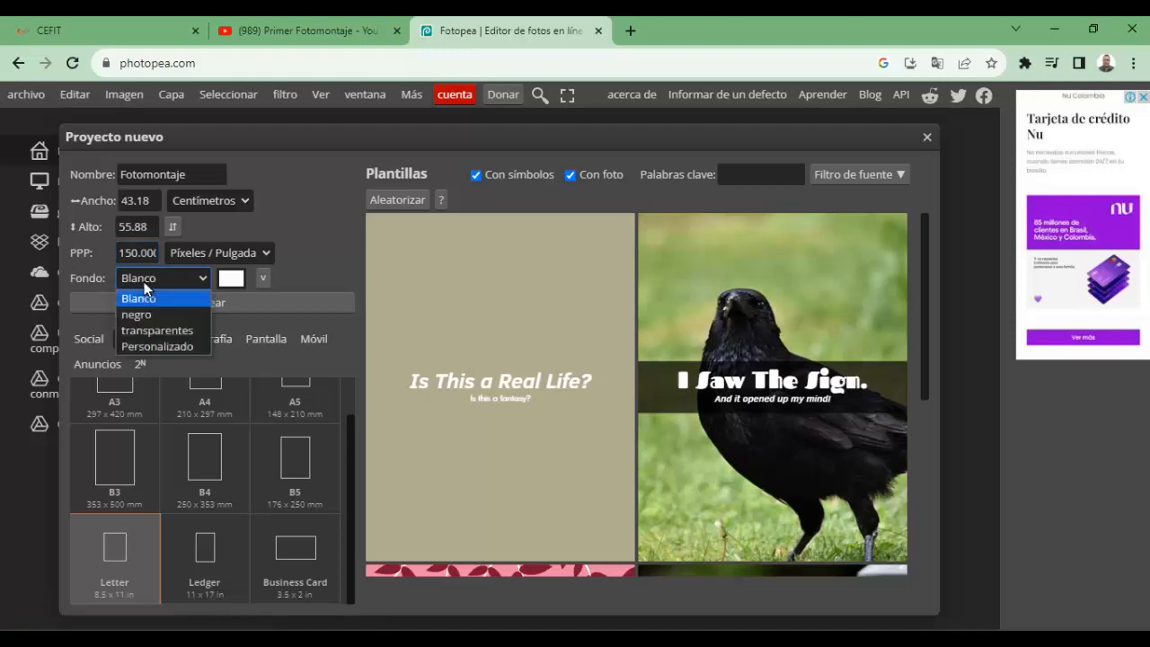
click(146, 333)
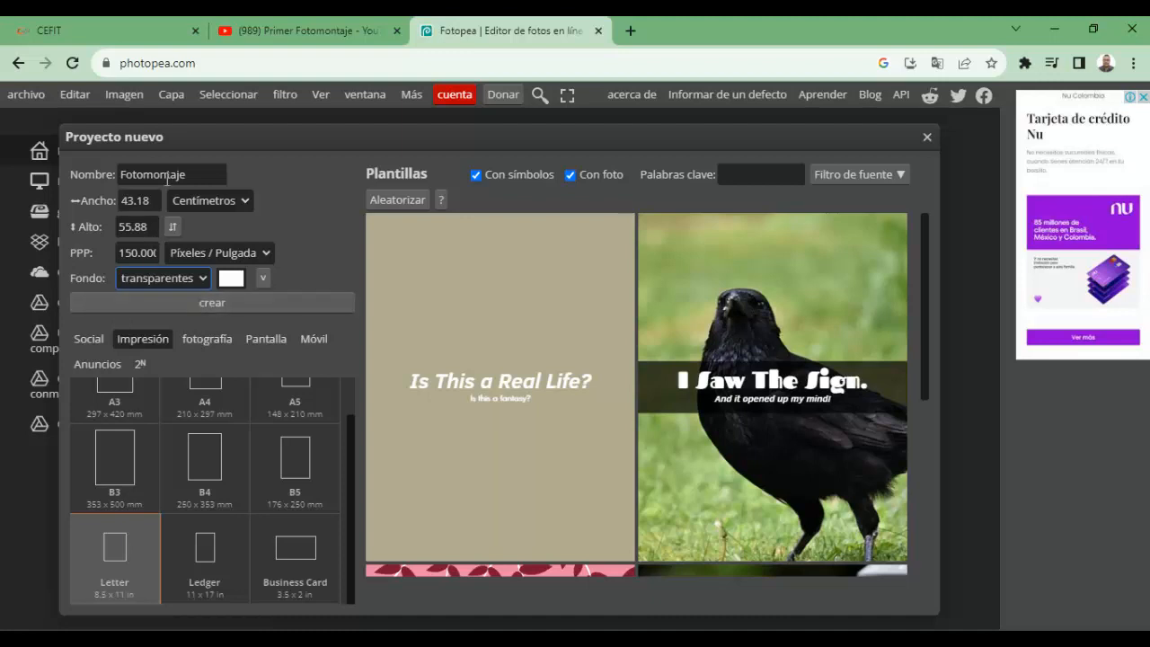
click(220, 304)
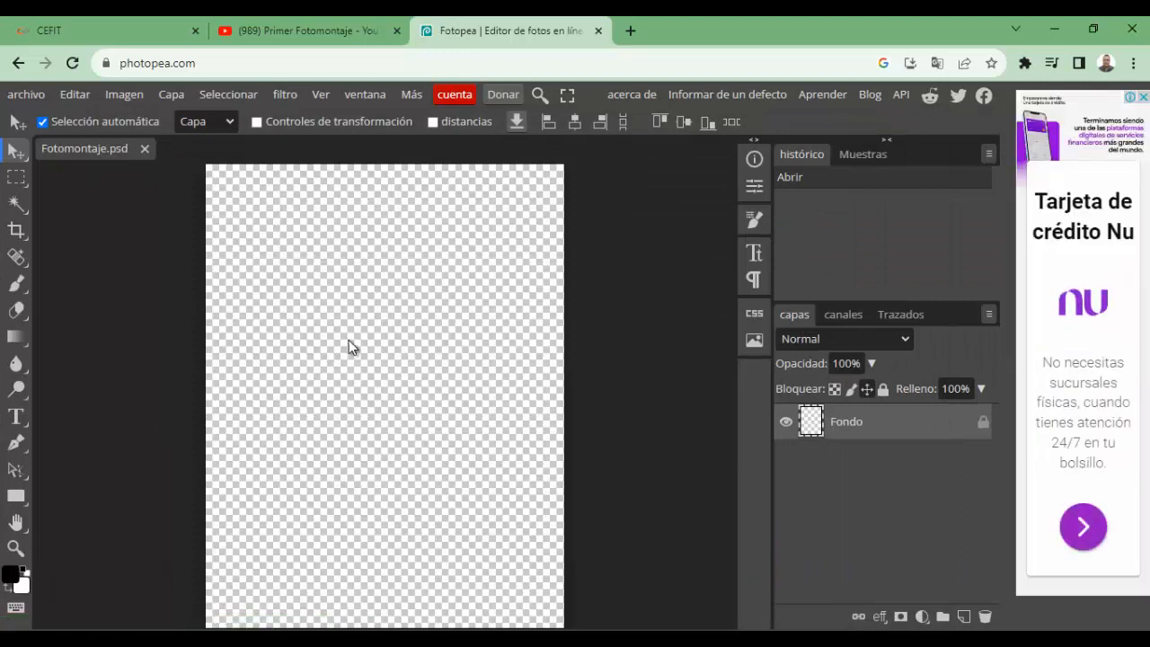
Start opening and placing an image file, and browse to the ESD-USB (M:) drive.
scroll(351, 348, down, 5)
scroll(351, 351, up, 5)
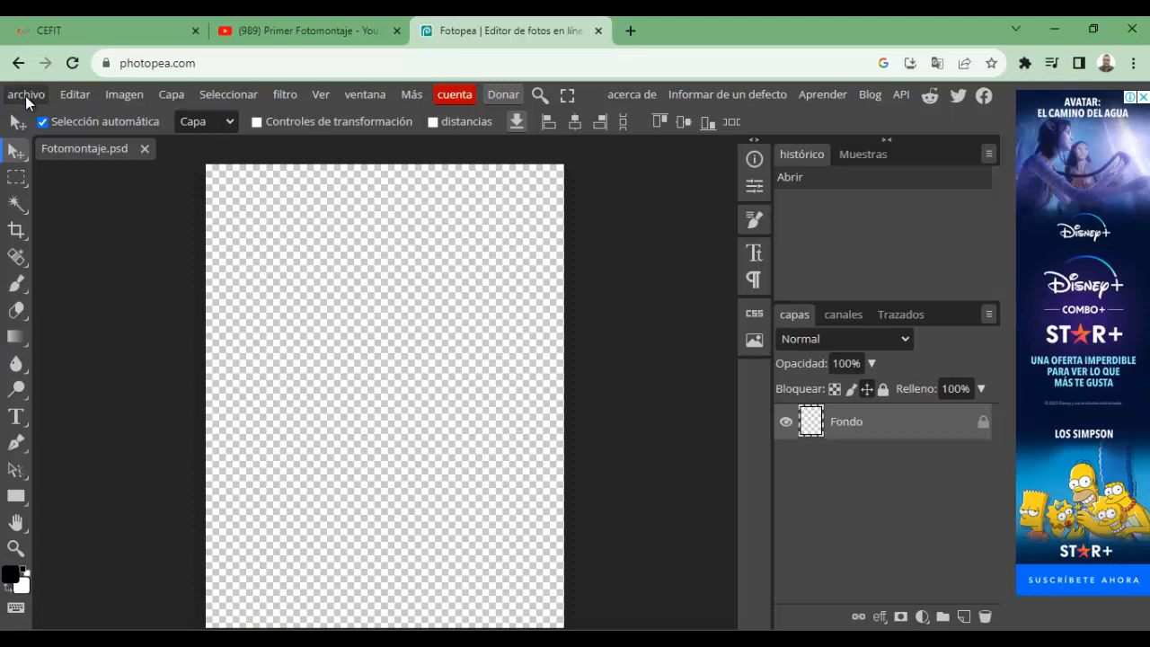
click(25, 97)
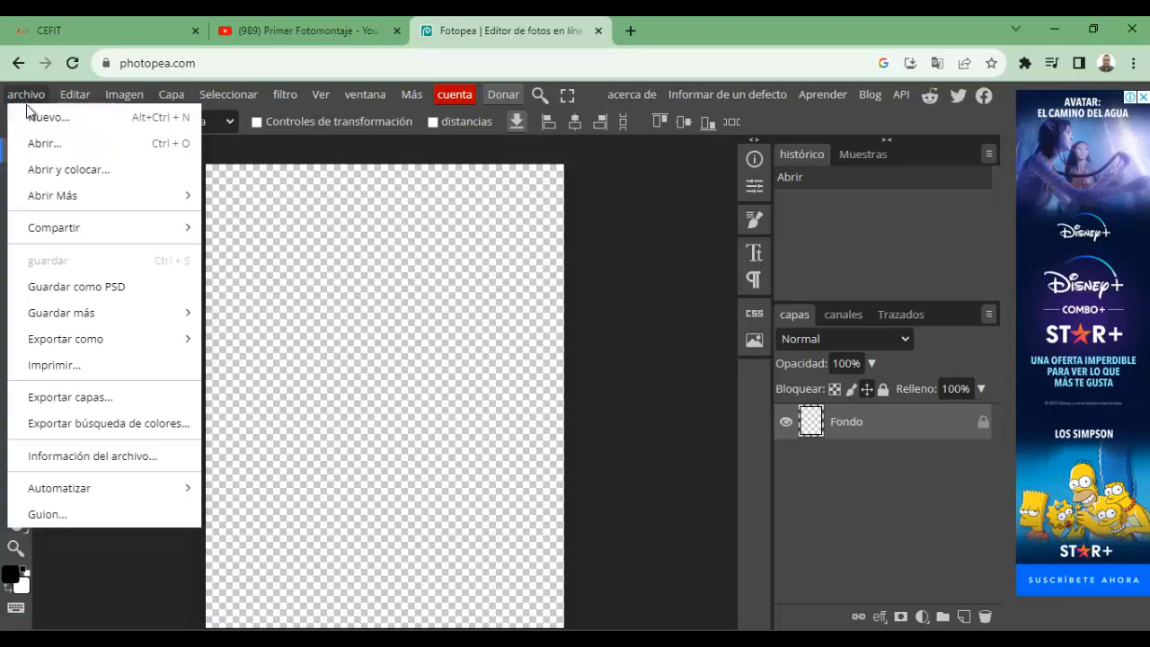
click(75, 173)
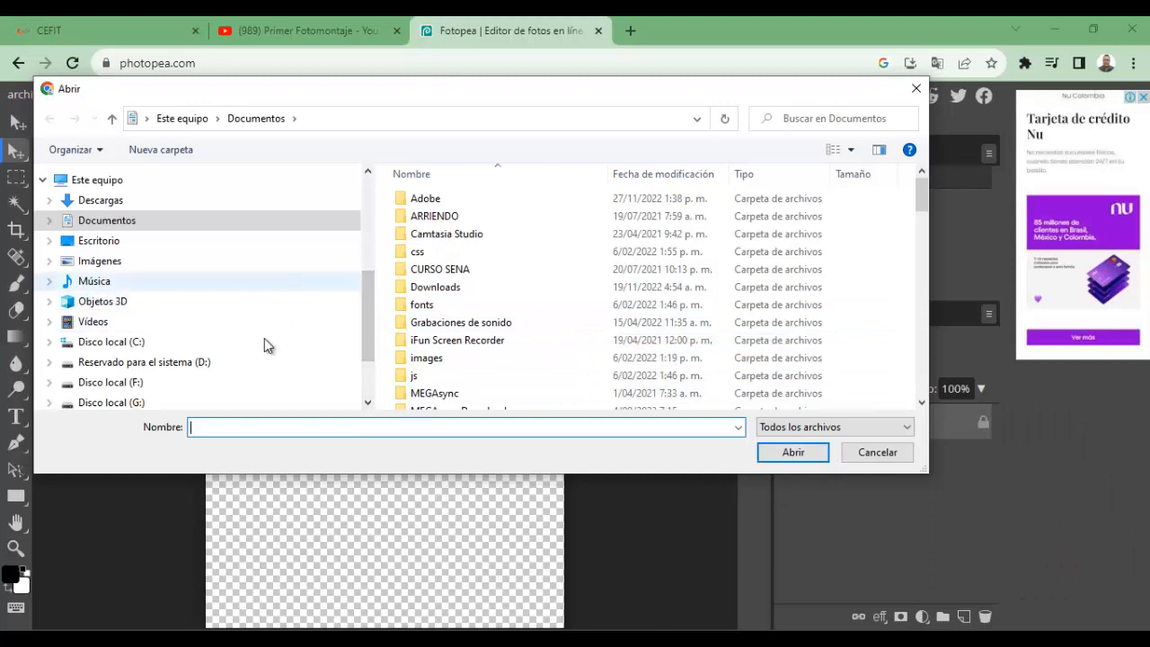
drag(369, 290, 369, 320)
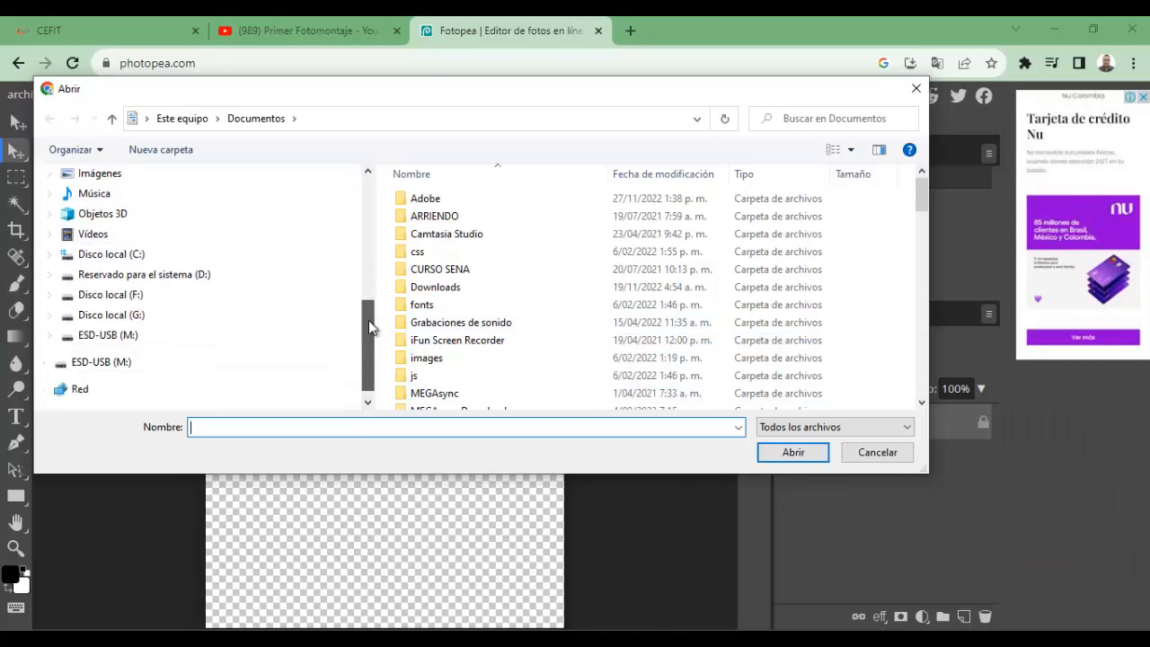
click(126, 368)
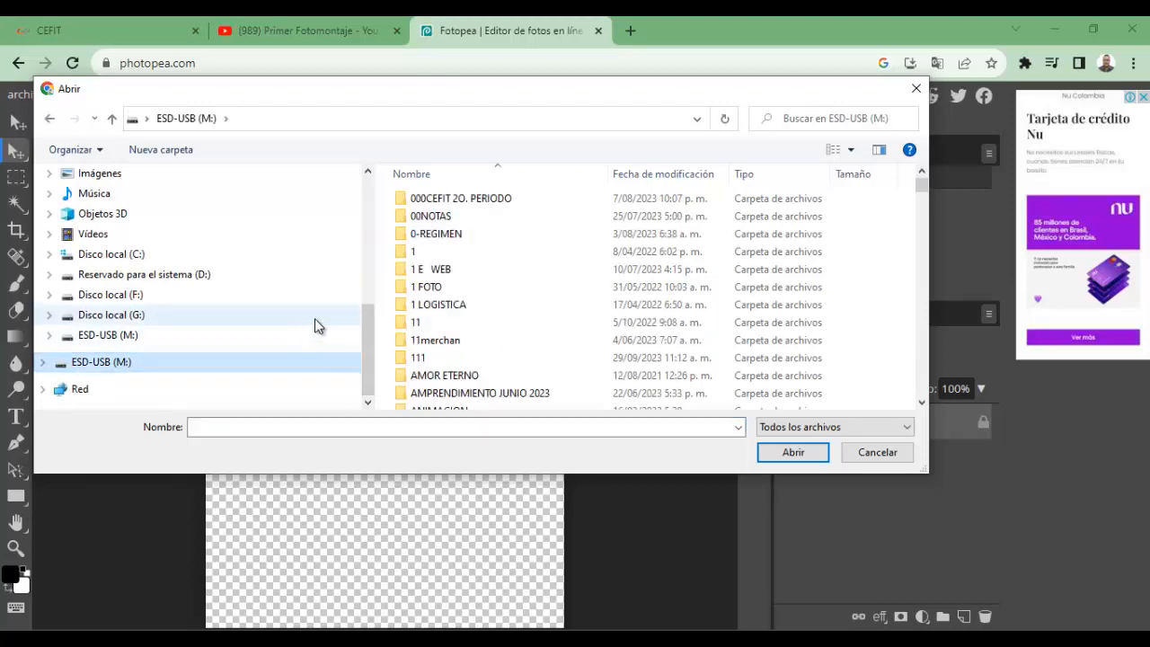
drag(363, 345, 374, 212)
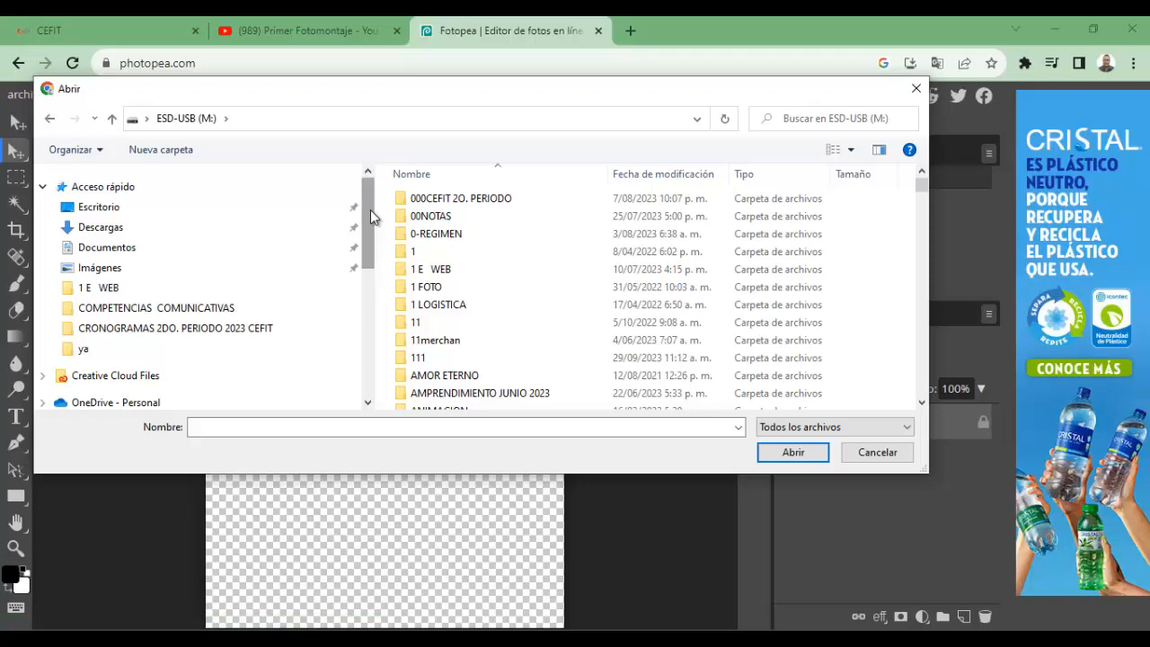
Browse the ESD-USB (M:) drive to the FOTOMONTAJE folder and open its C1 subfolder.
scroll(441, 300, down, 3)
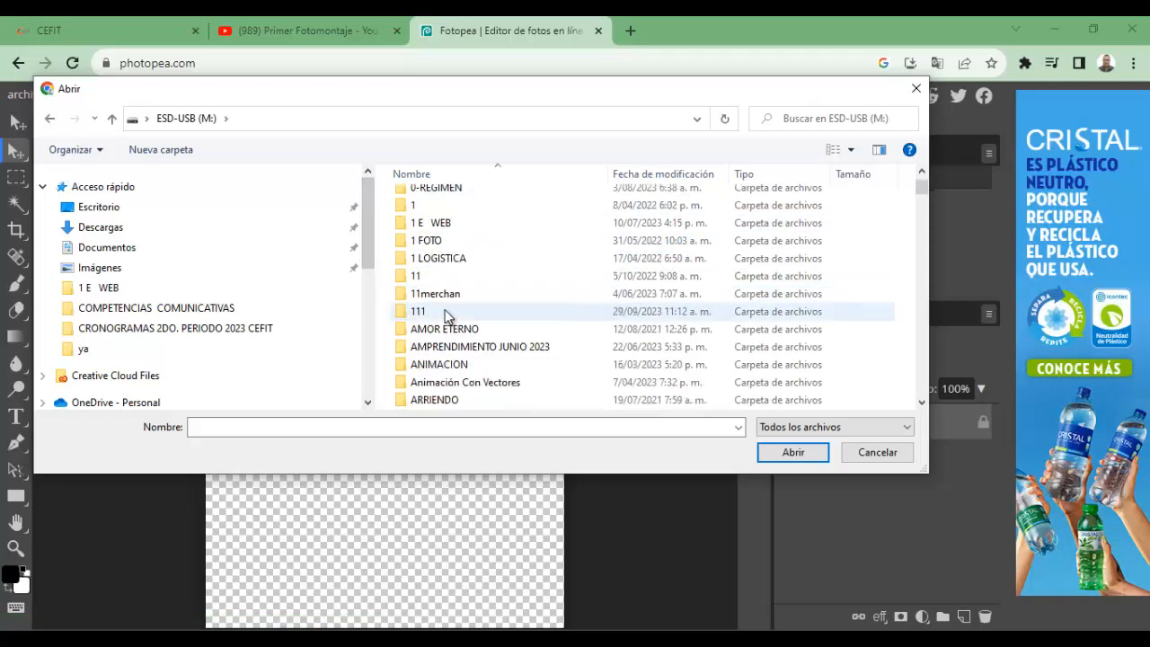
scroll(446, 315, down, 8)
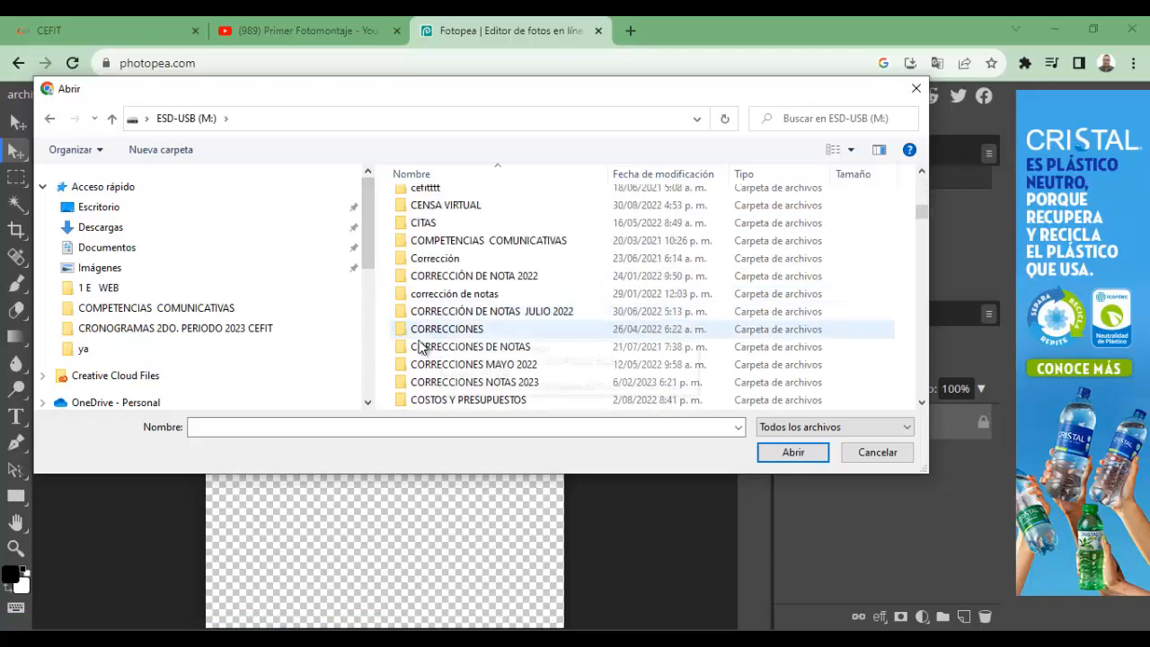
scroll(416, 344, down, 4)
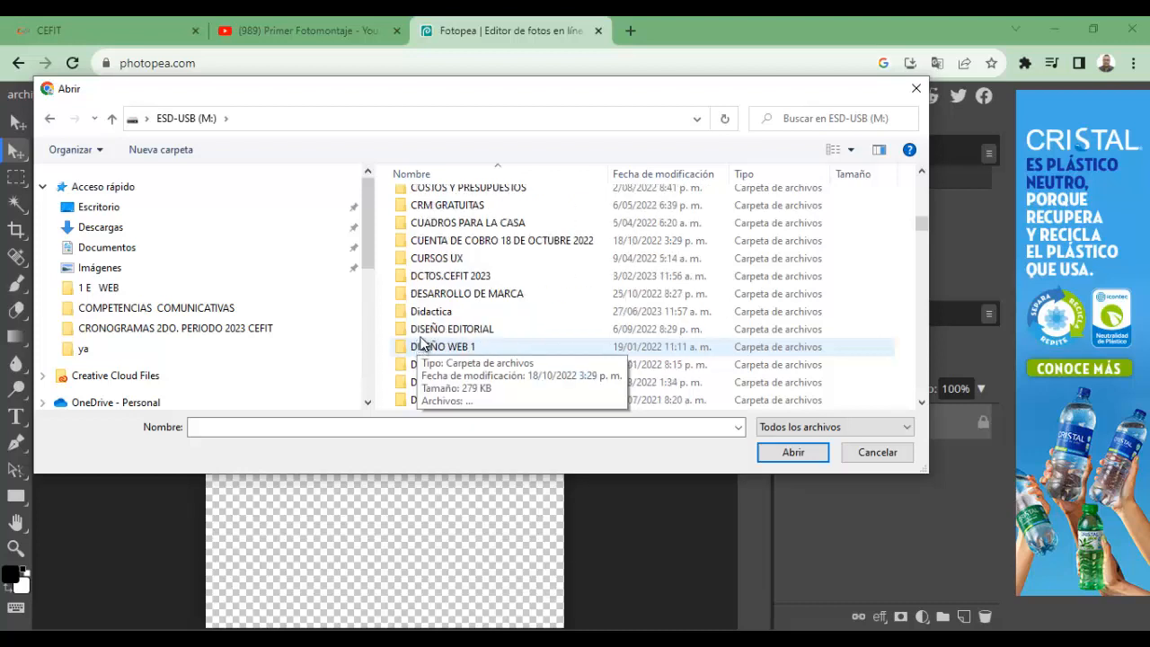
click(419, 336)
key(f)
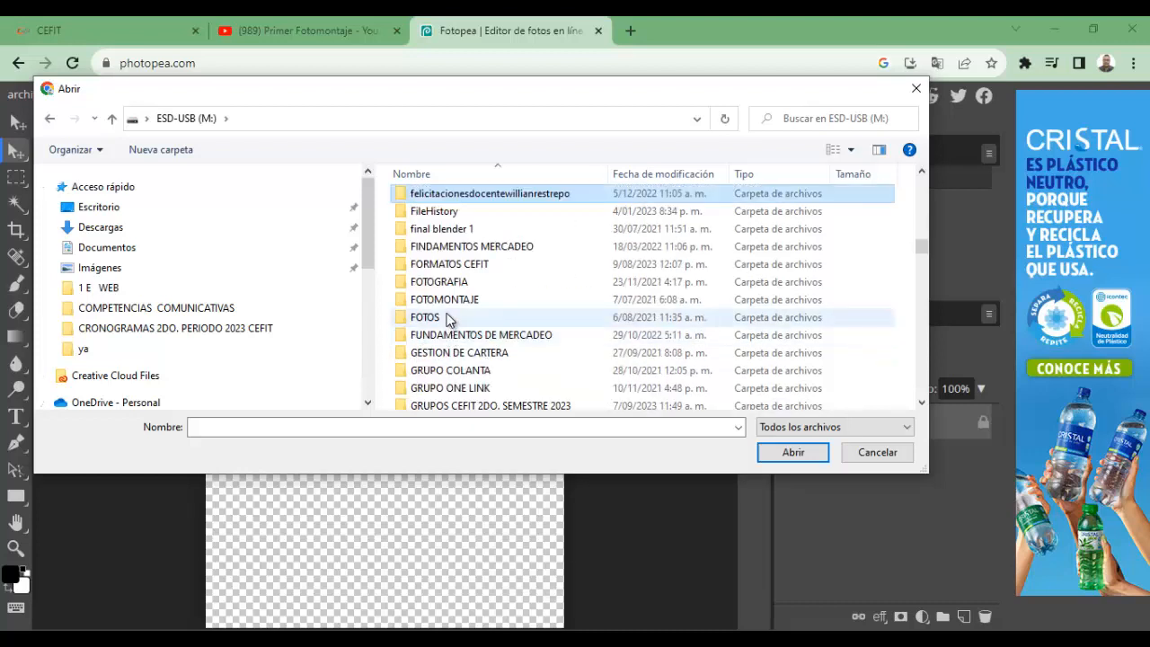
double_click(452, 304)
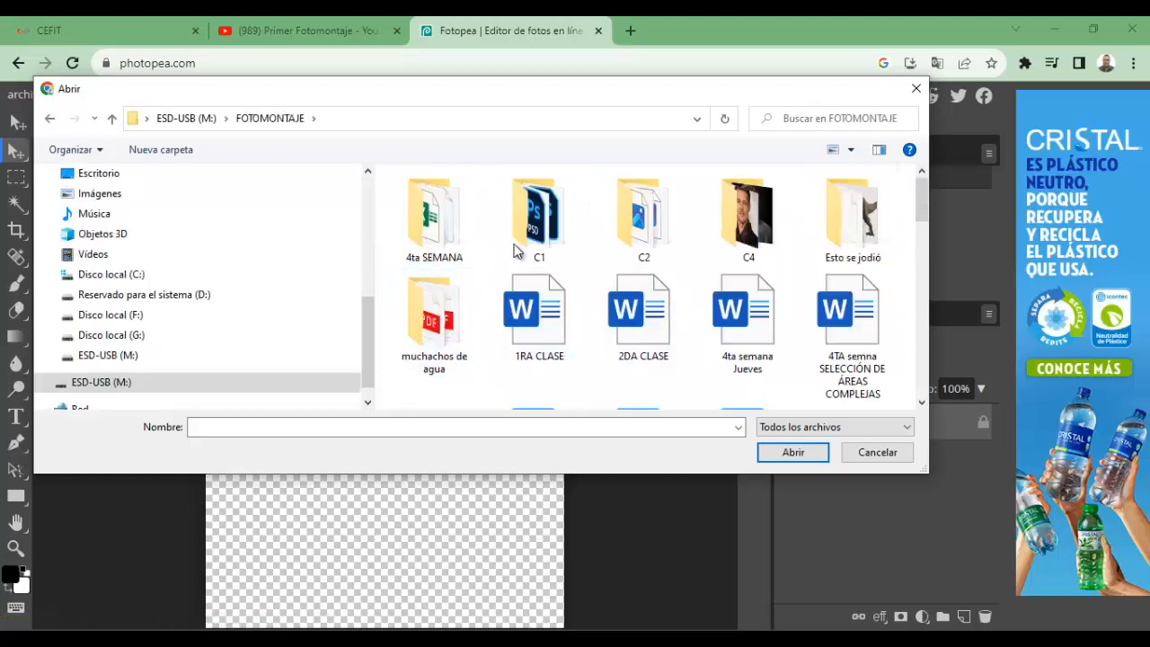
double_click(522, 238)
Display the C1 files as large icons and place the LOCION image in the project at its default size and position.
click(851, 149)
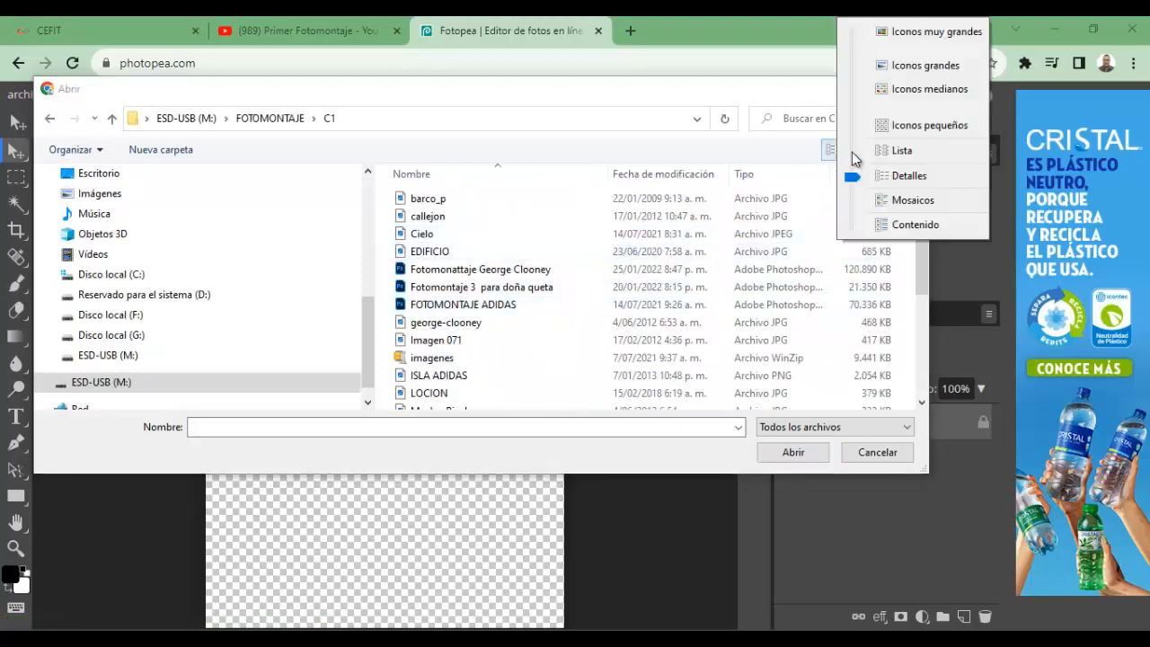
click(744, 154)
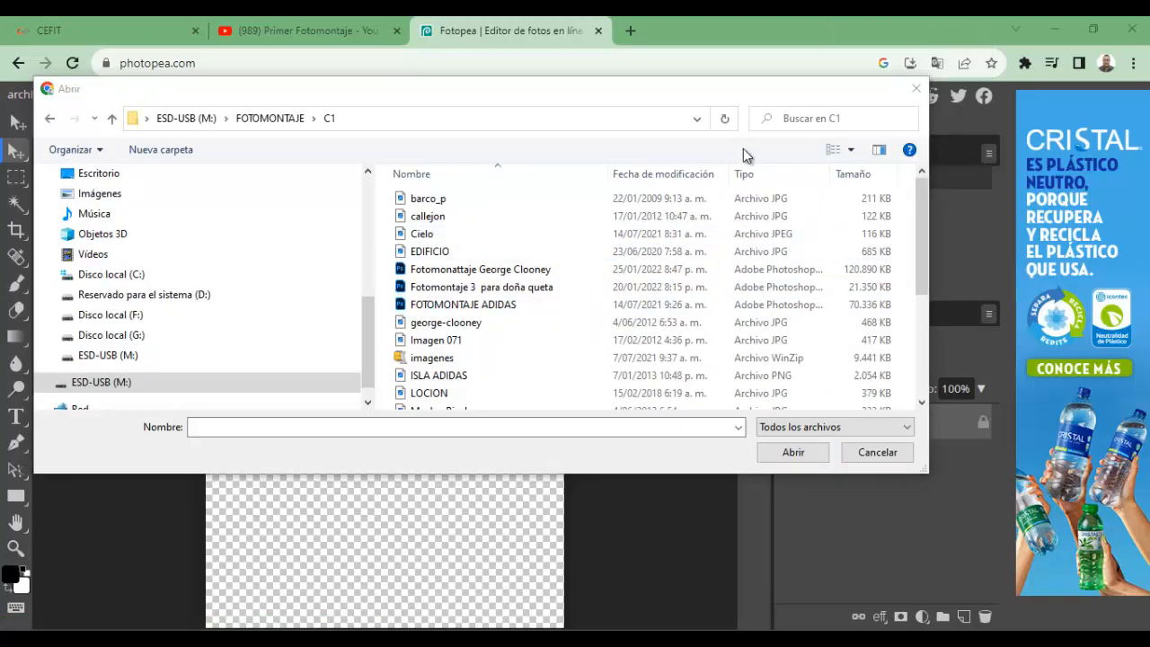
click(851, 149)
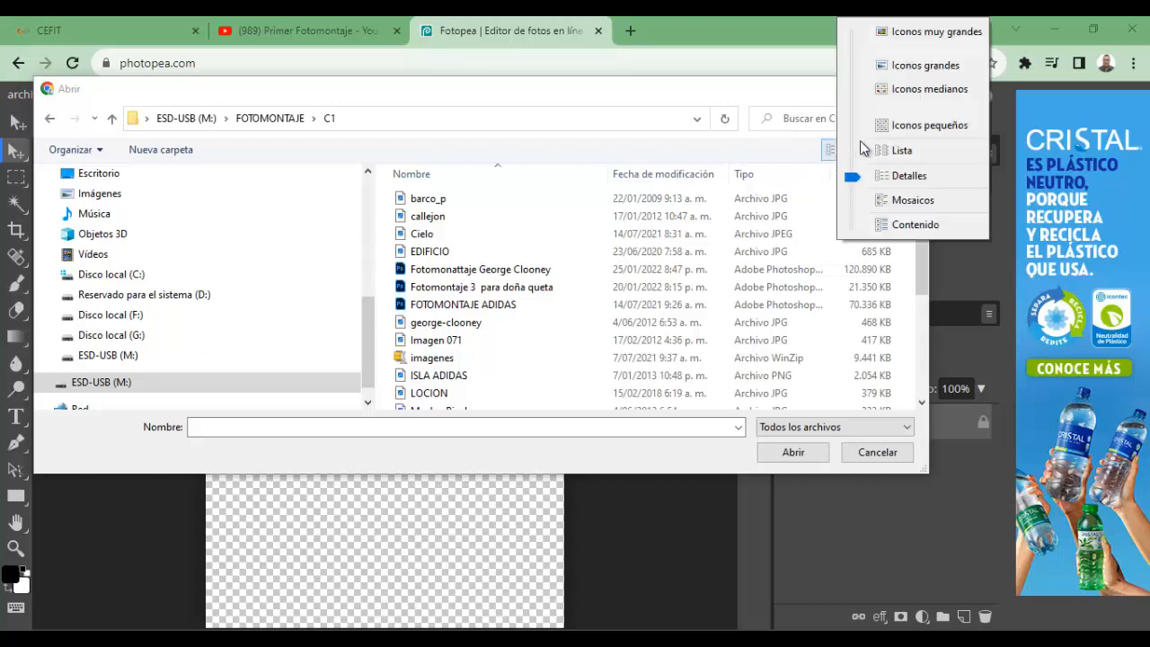
click(890, 62)
scroll(640, 310, down, 3)
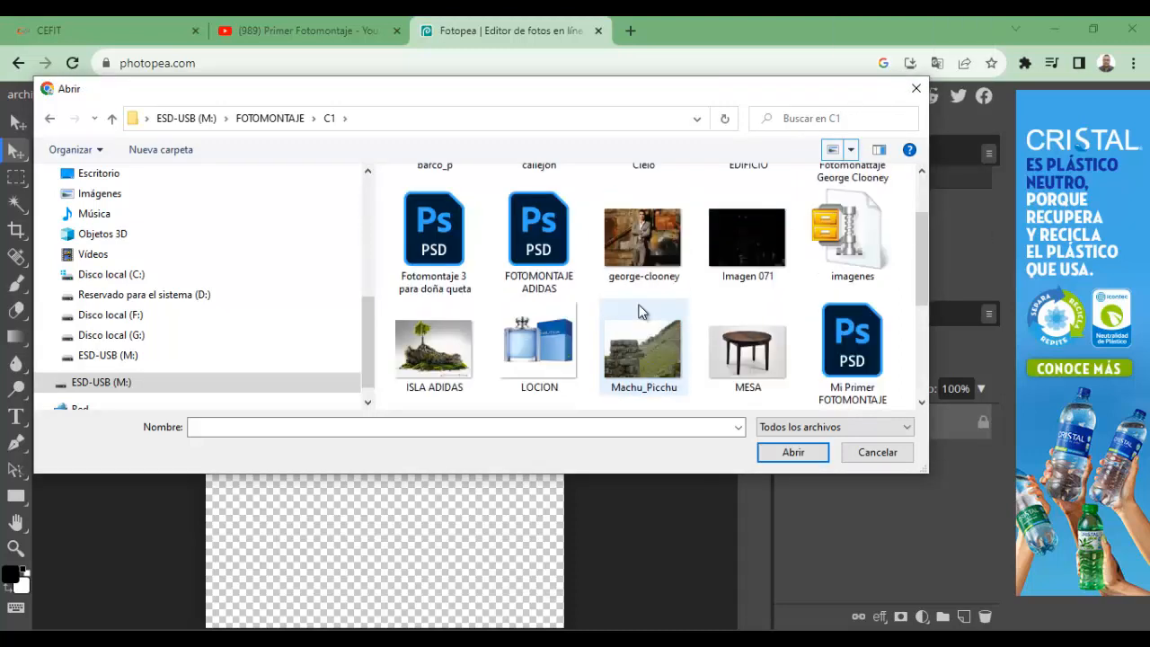
scroll(640, 310, up, 1)
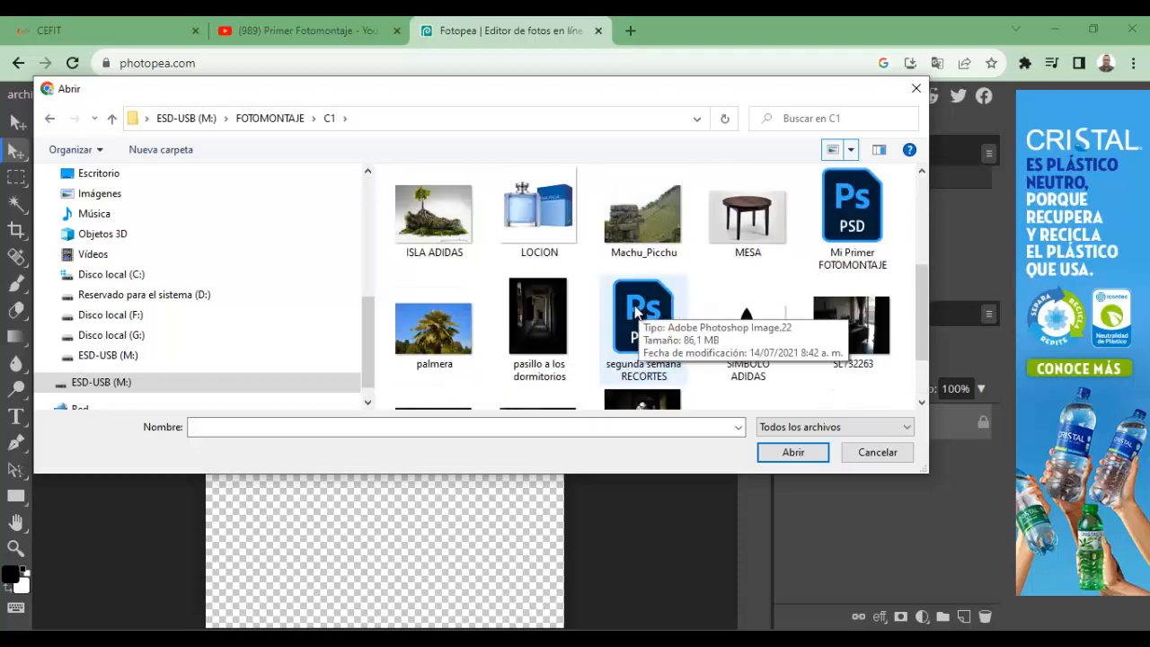
double_click(540, 216)
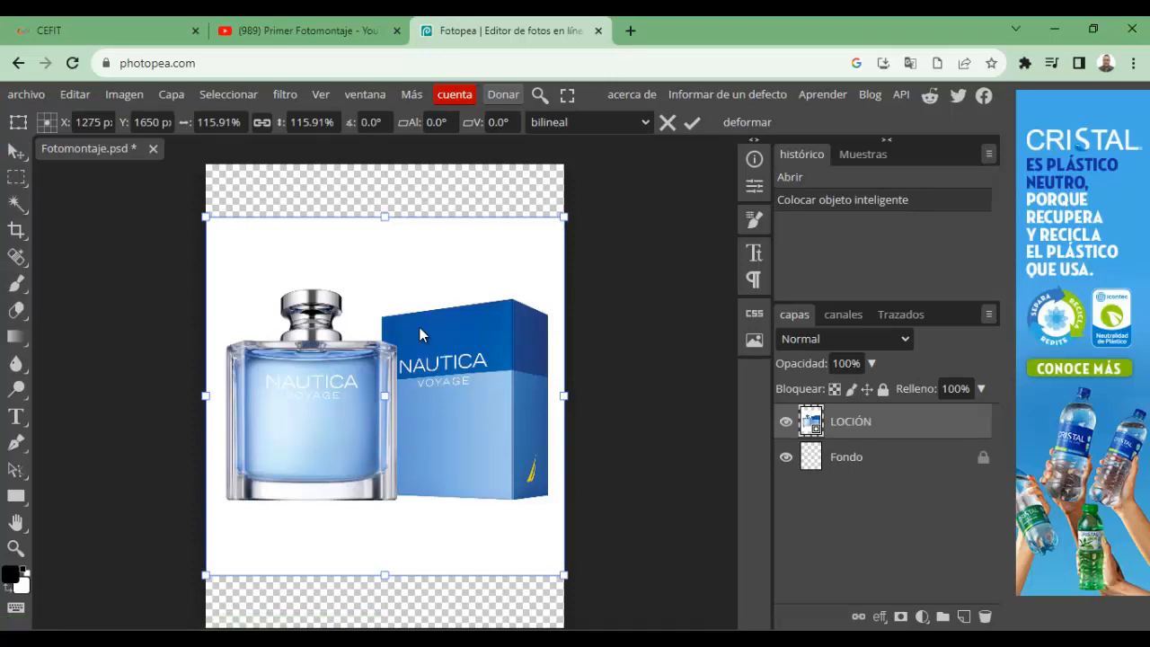
key(Return)
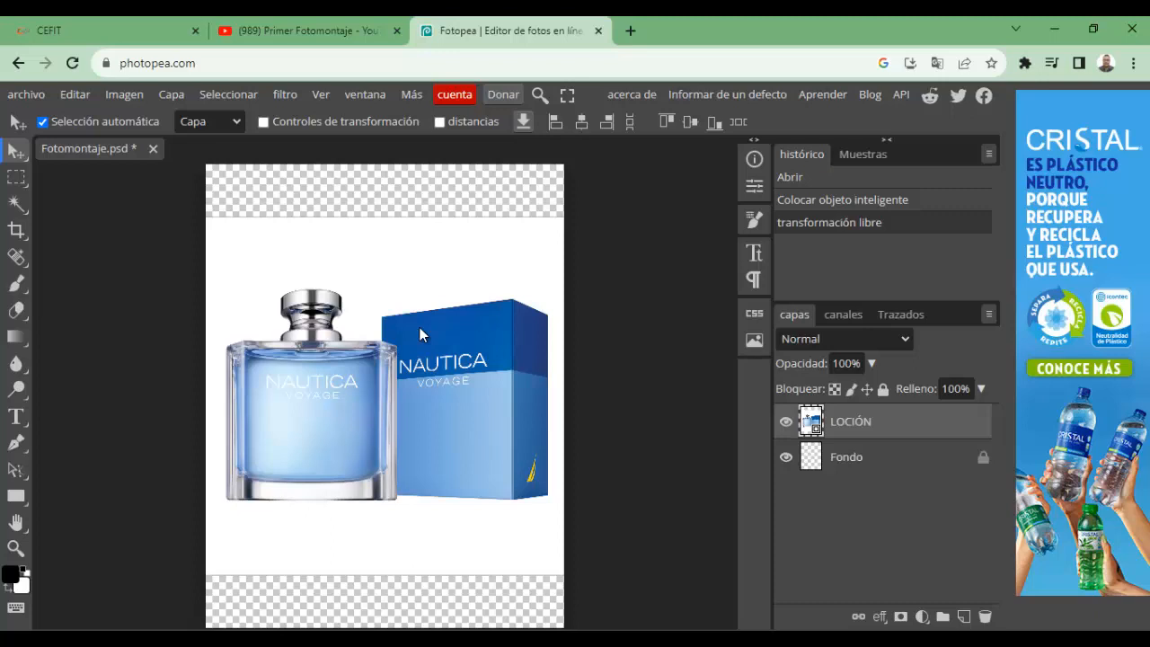
Enter Free Transform on the placed perfume image and apply it without altering its size or position.
key(ctrl+alt+t)
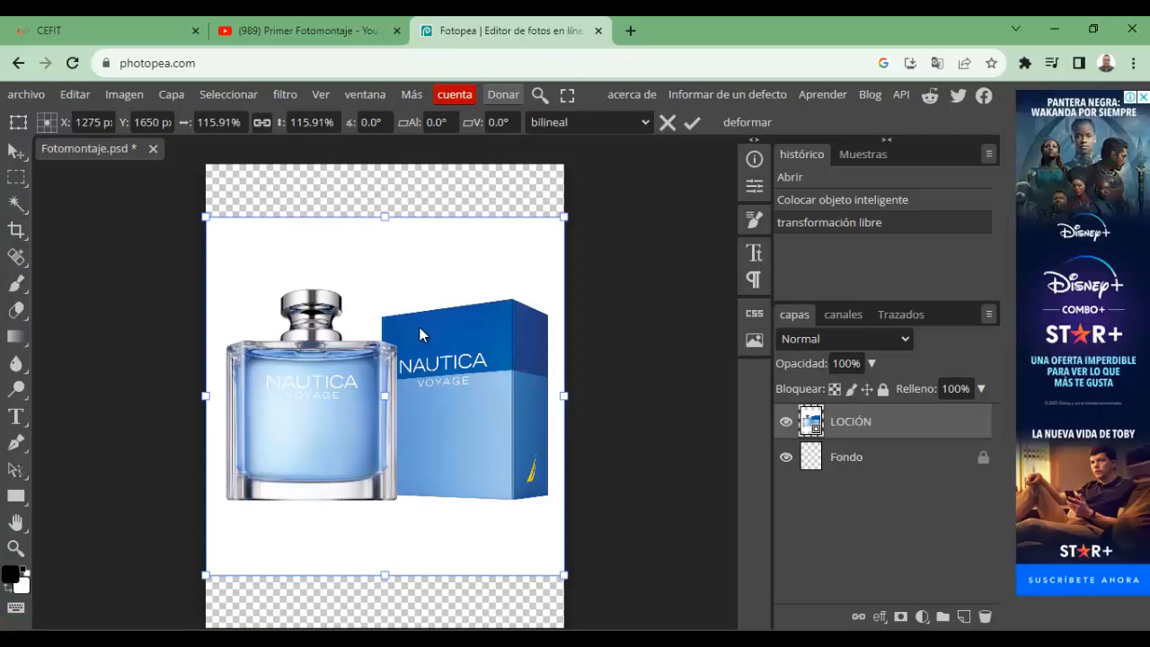
key(Return)
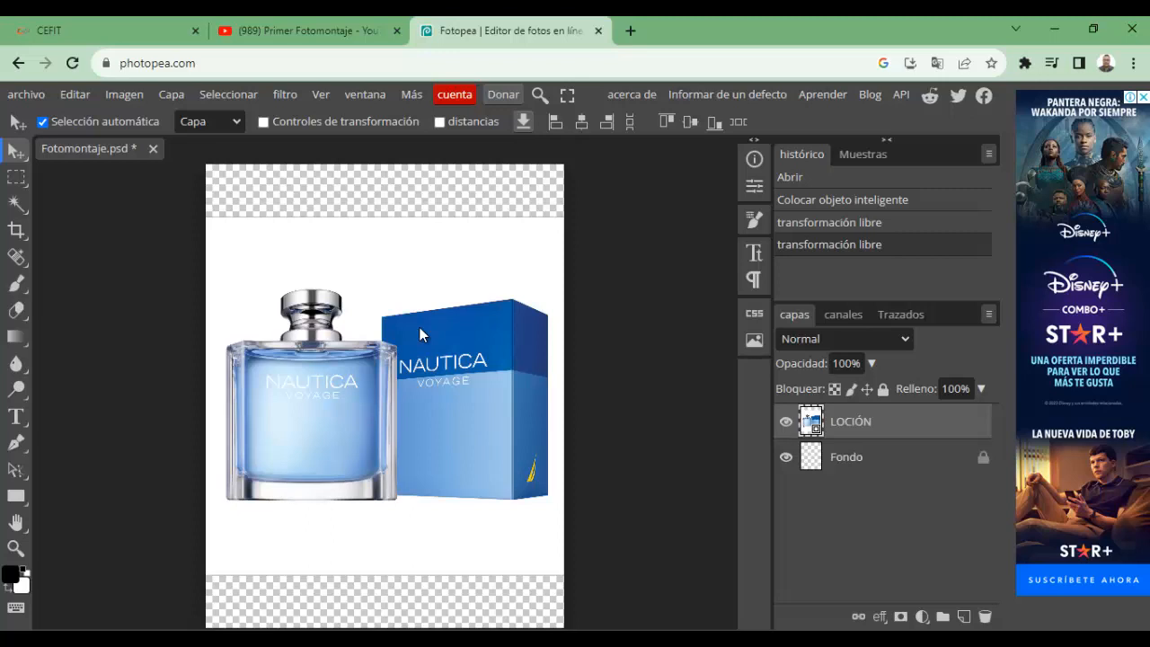
key(ctrl+t)
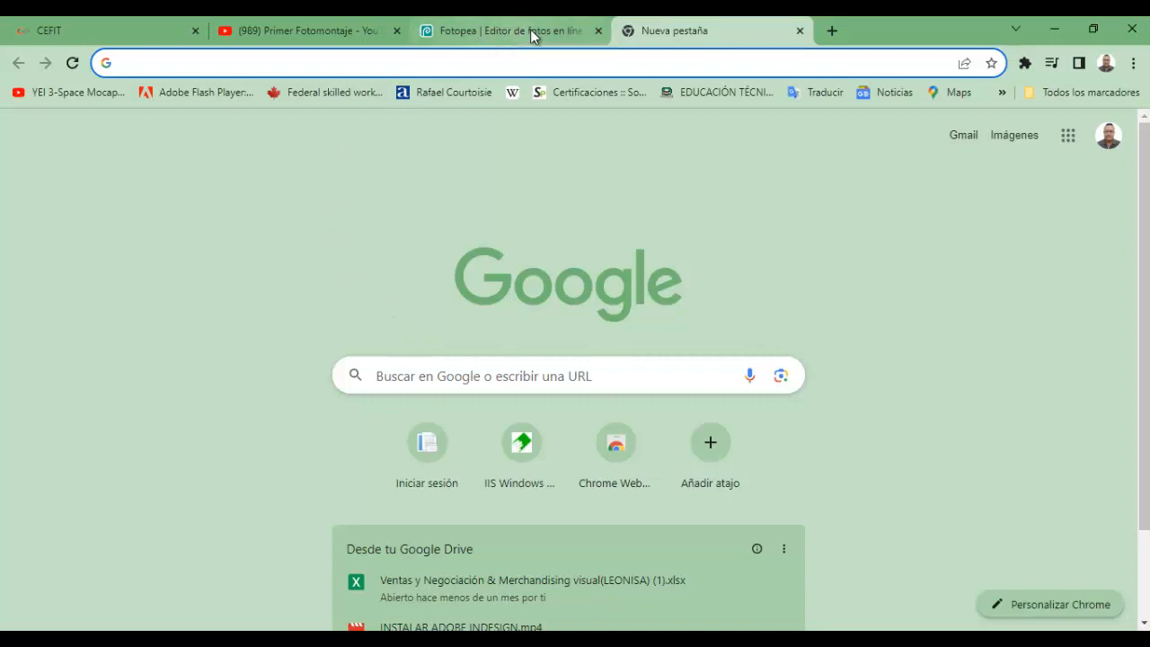
click(553, 28)
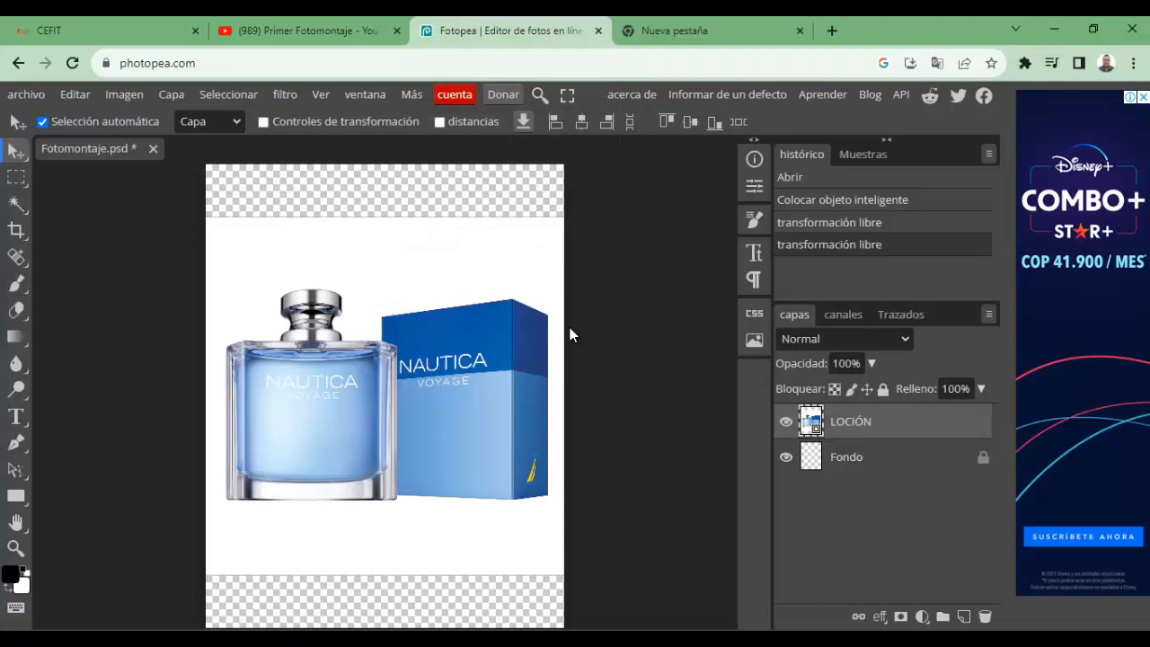
key(ctrl+t)
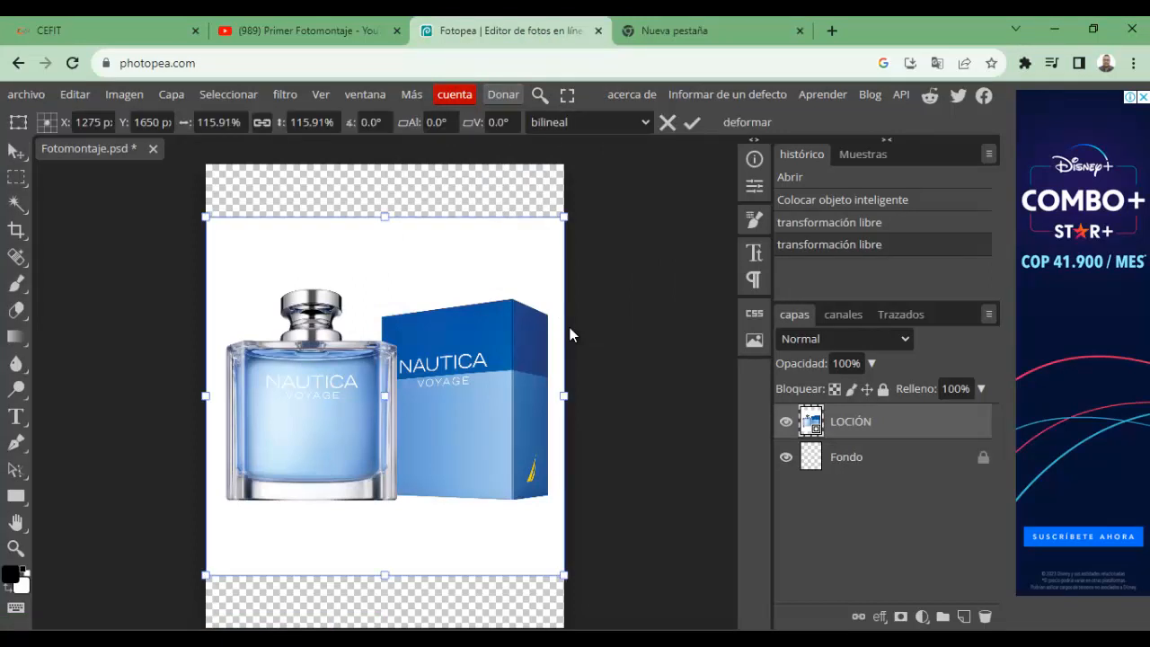
key(Return)
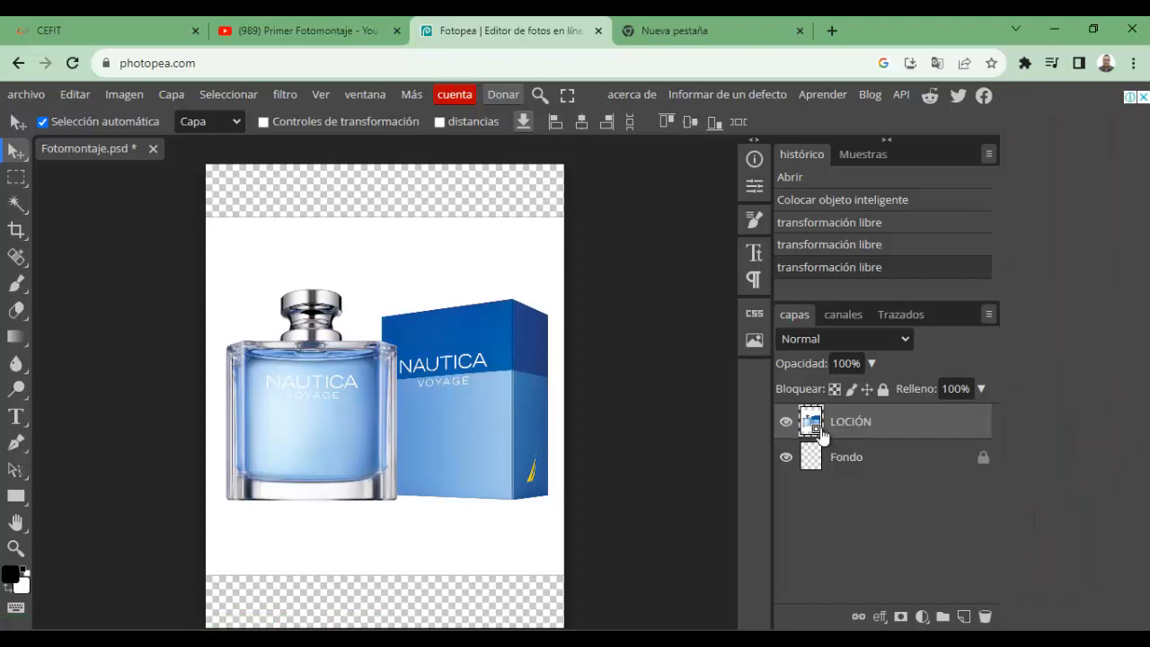
Hide and reshow the LOCIÓN layer, and try rasterizing it twice, undoing each attempt.
click(788, 425)
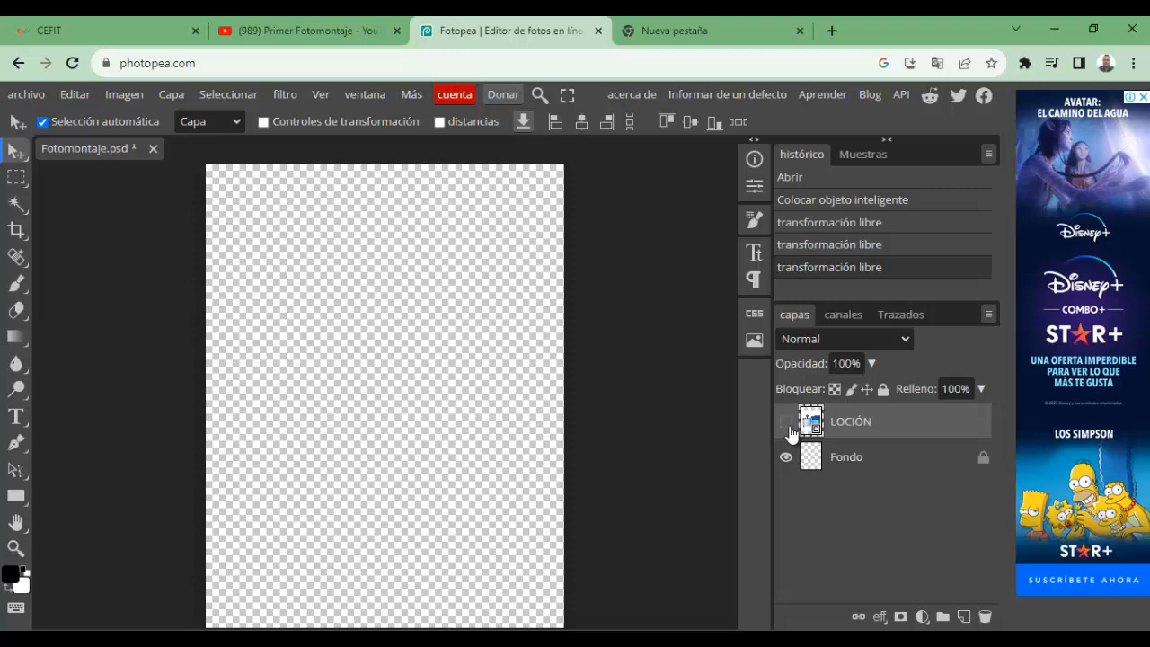
click(787, 423)
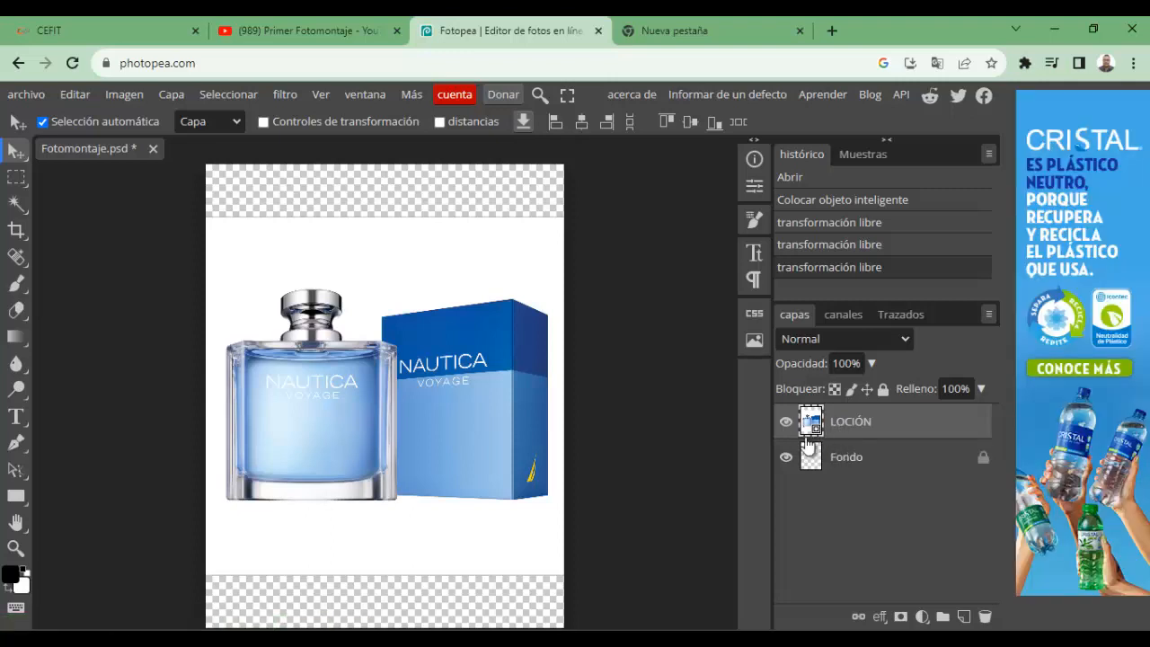
right_click(859, 422)
click(919, 421)
right_click(918, 420)
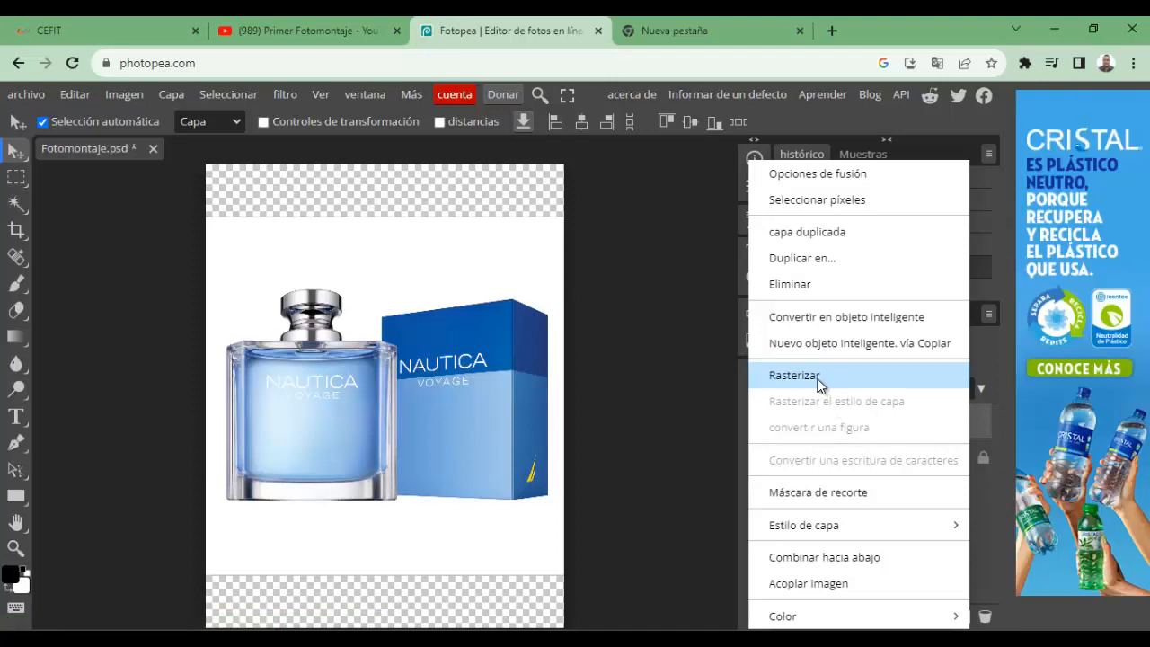
click(820, 378)
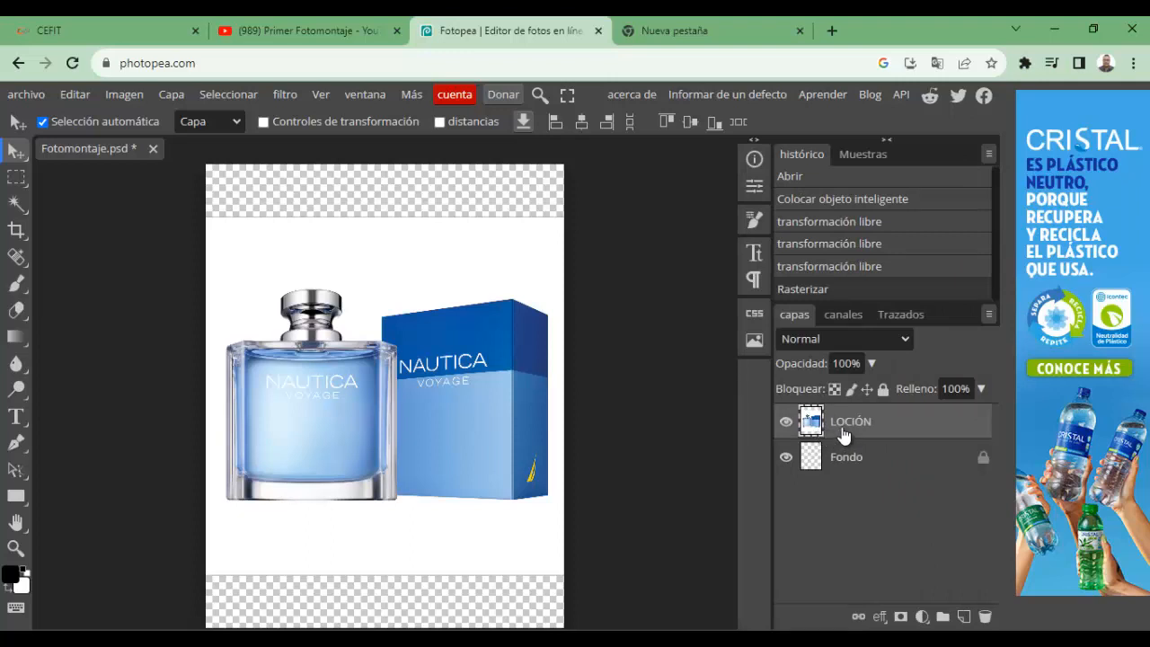
key(ctrl+z)
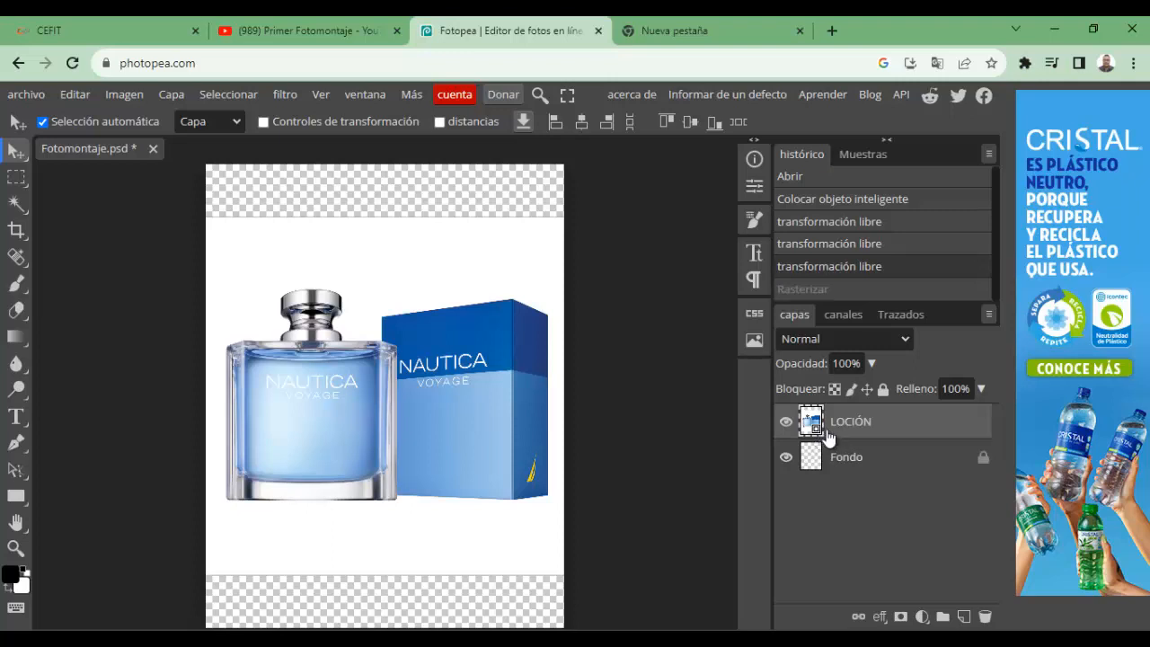
right_click(836, 438)
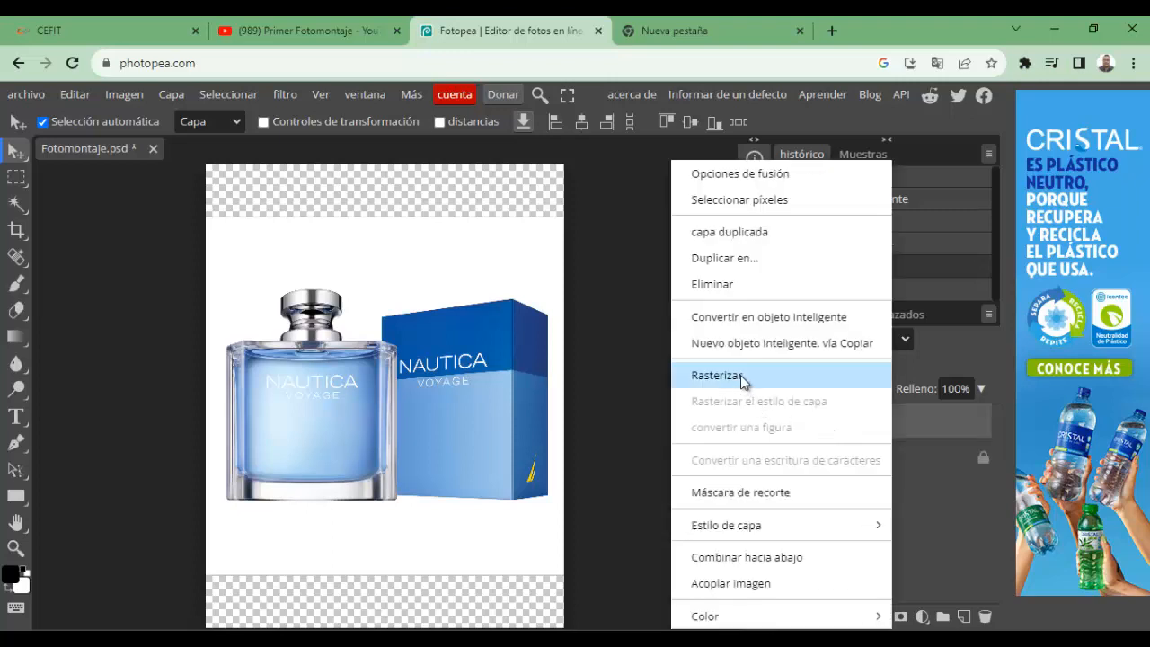
click(740, 375)
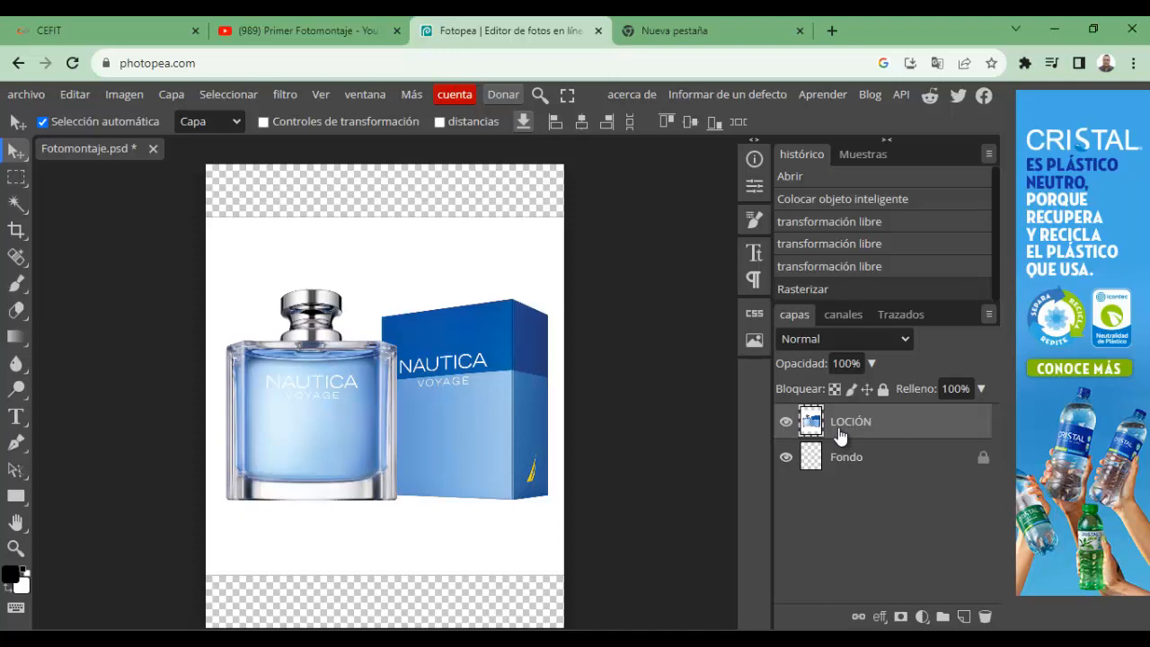
key(ctrl+z)
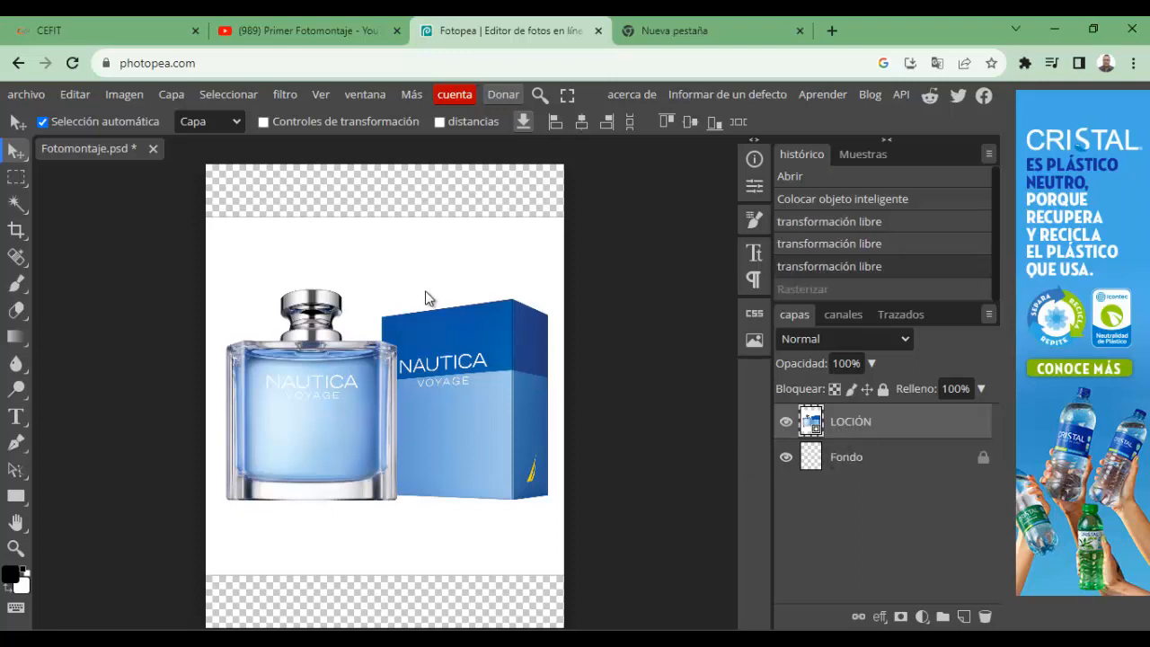
Select the white background around the perfume with the Magic Wand at tolerance 16 and try to delete it.
click(16, 203)
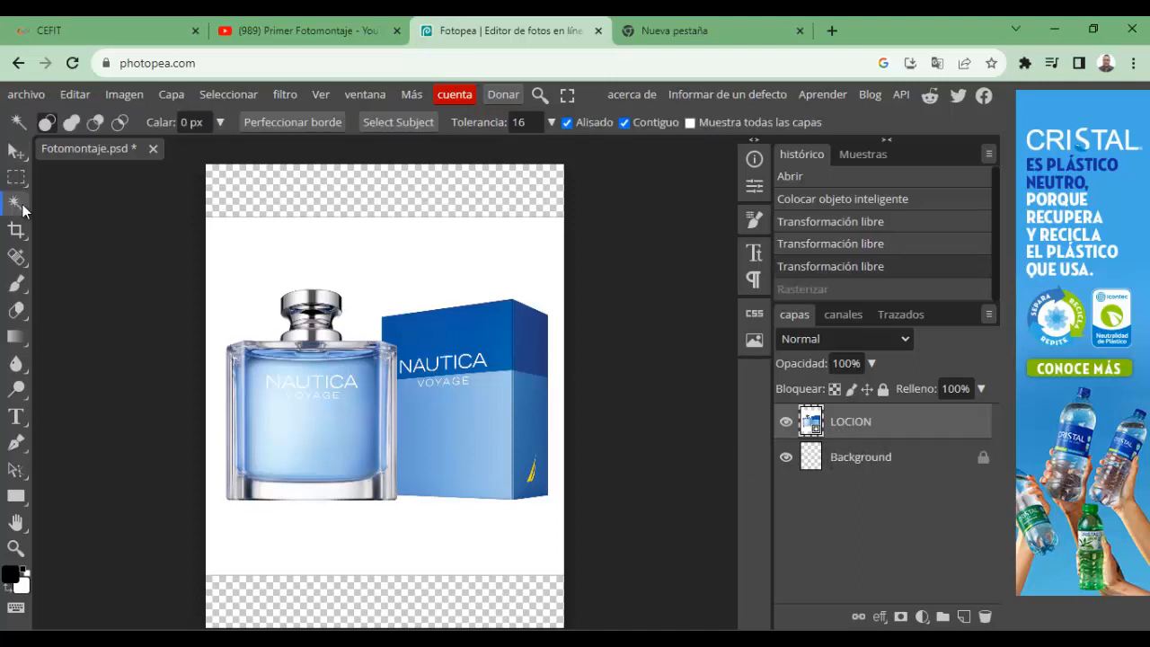
click(407, 284)
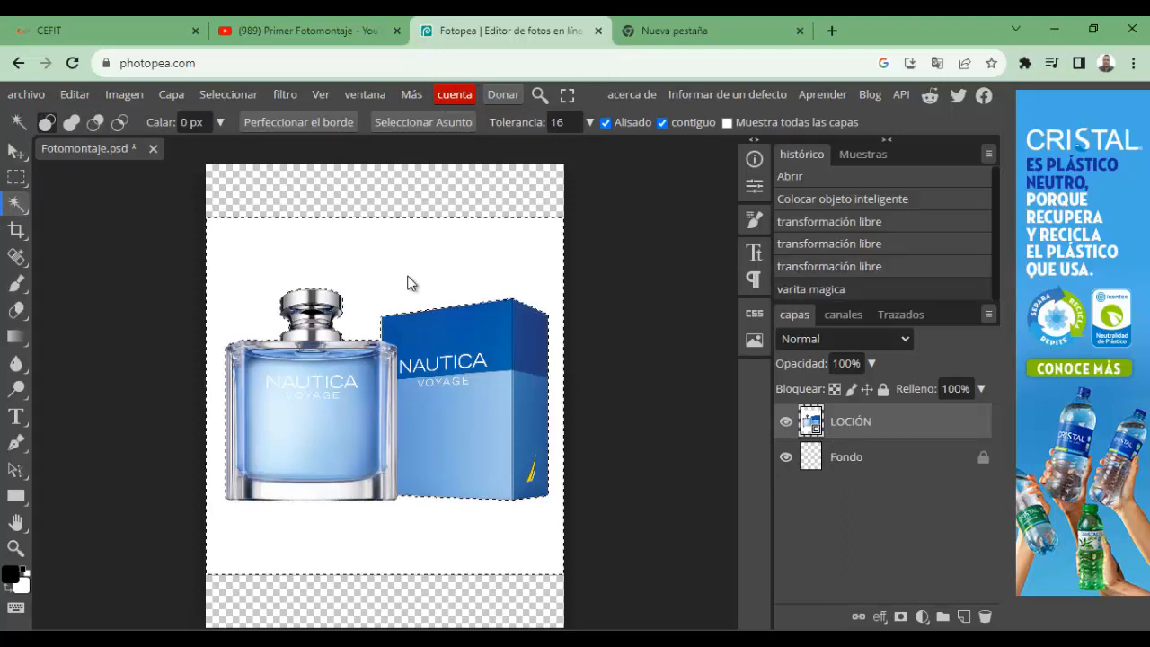
key(Delete)
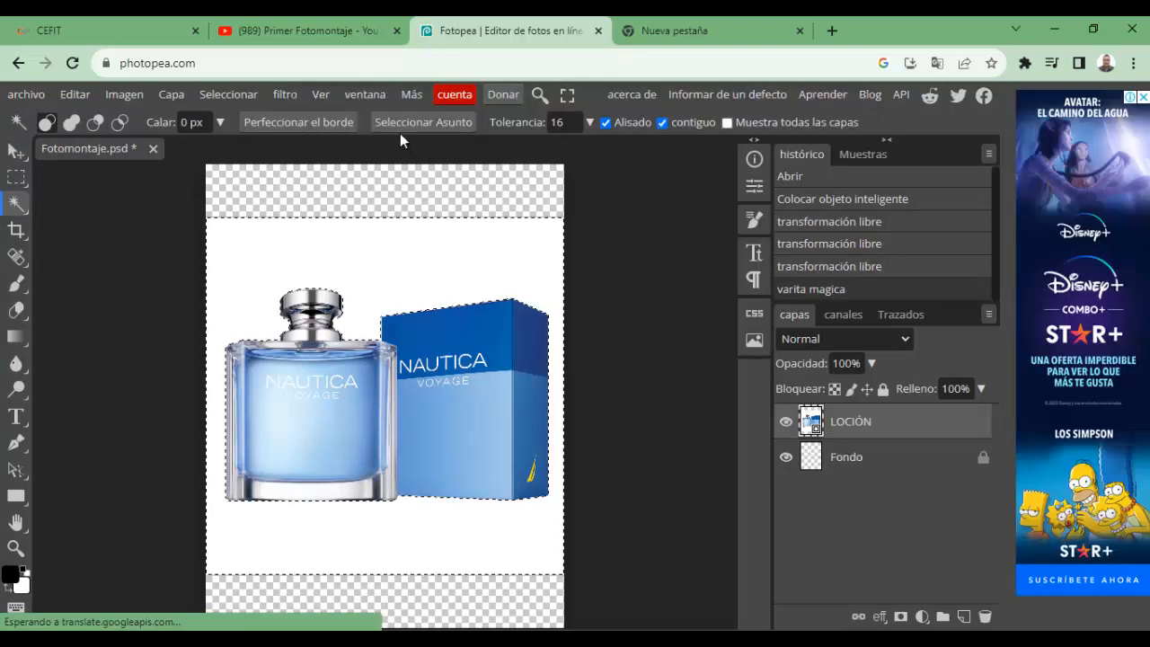
key(Delete)
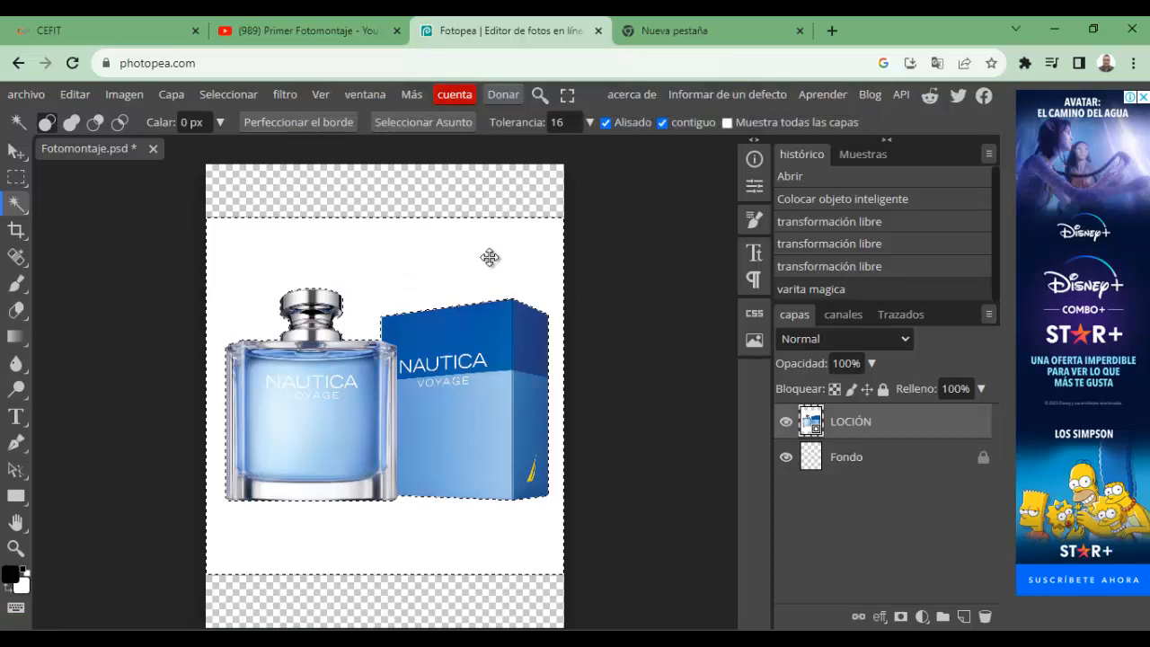
Rasterize the LOCIÓN layer and clear the selection.
right_click(837, 424)
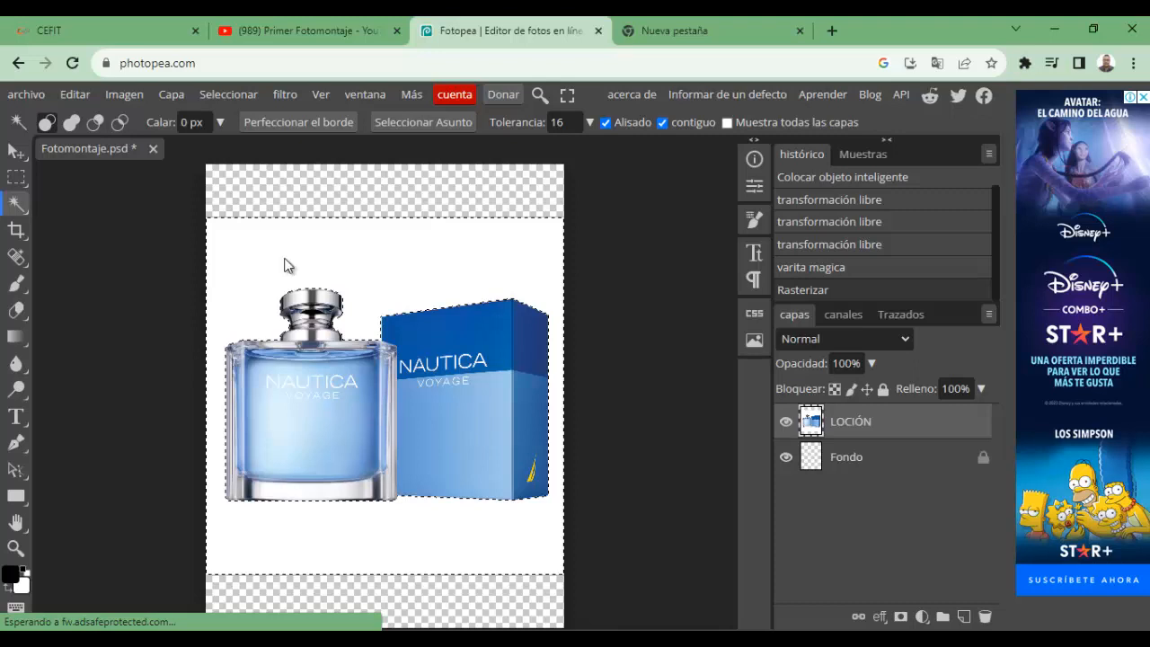
key(ctrl+d)
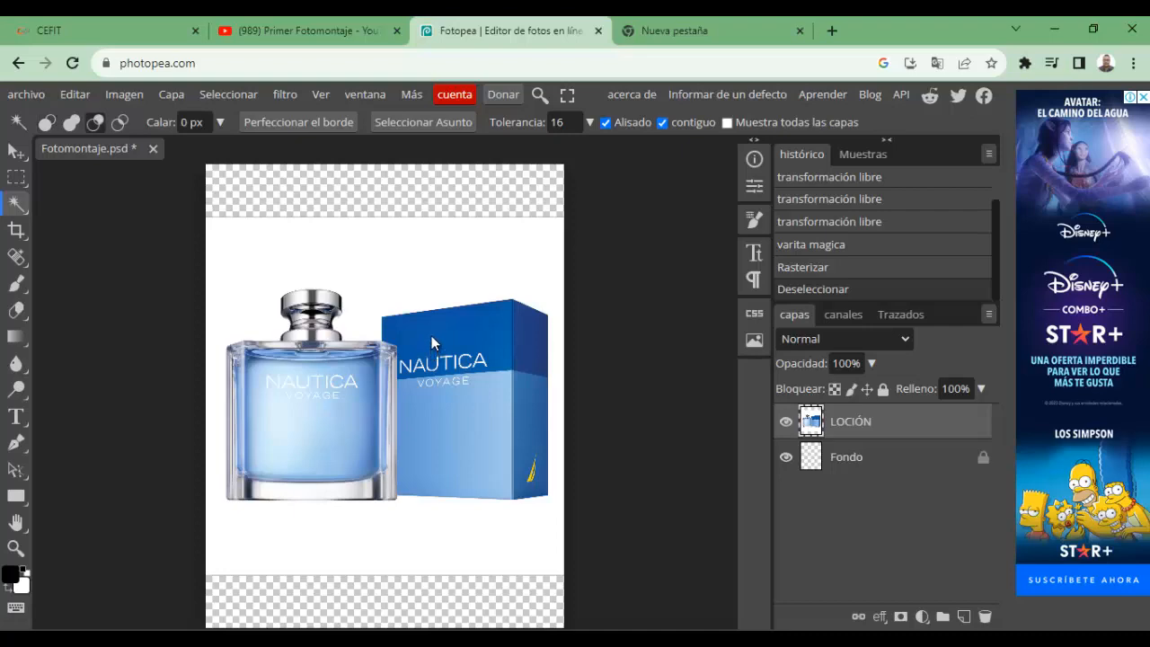
alt+scroll(431, 335, up, 4)
alt+scroll(430, 339, up, 3)
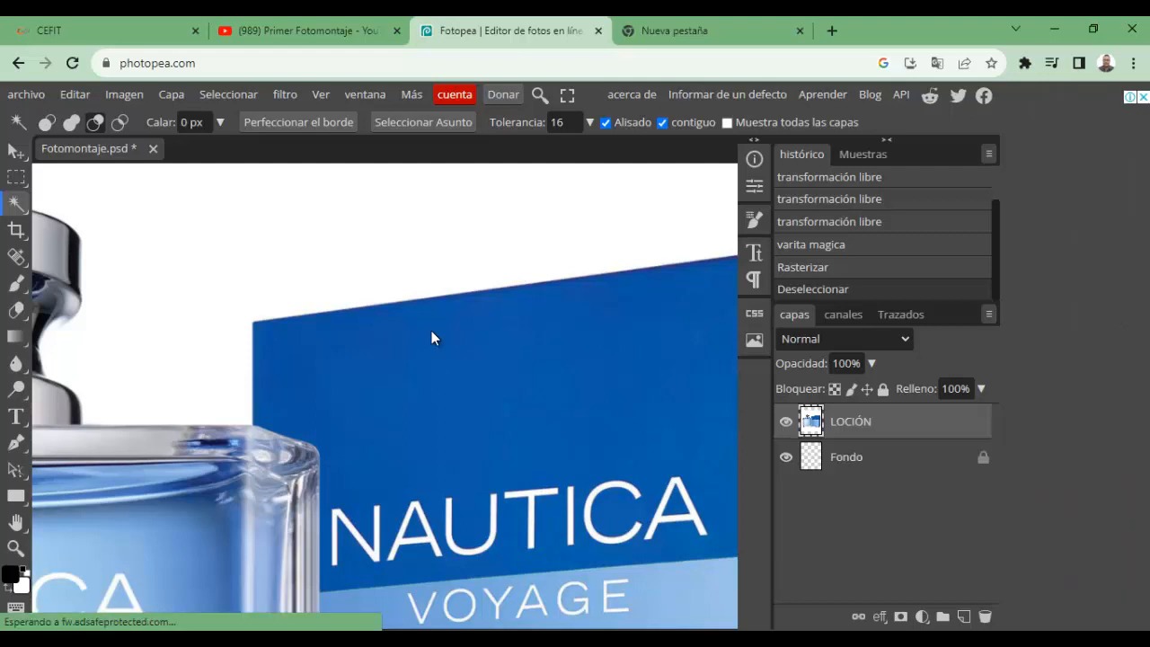
scroll(433, 337, down, 1)
scroll(431, 338, down, 6)
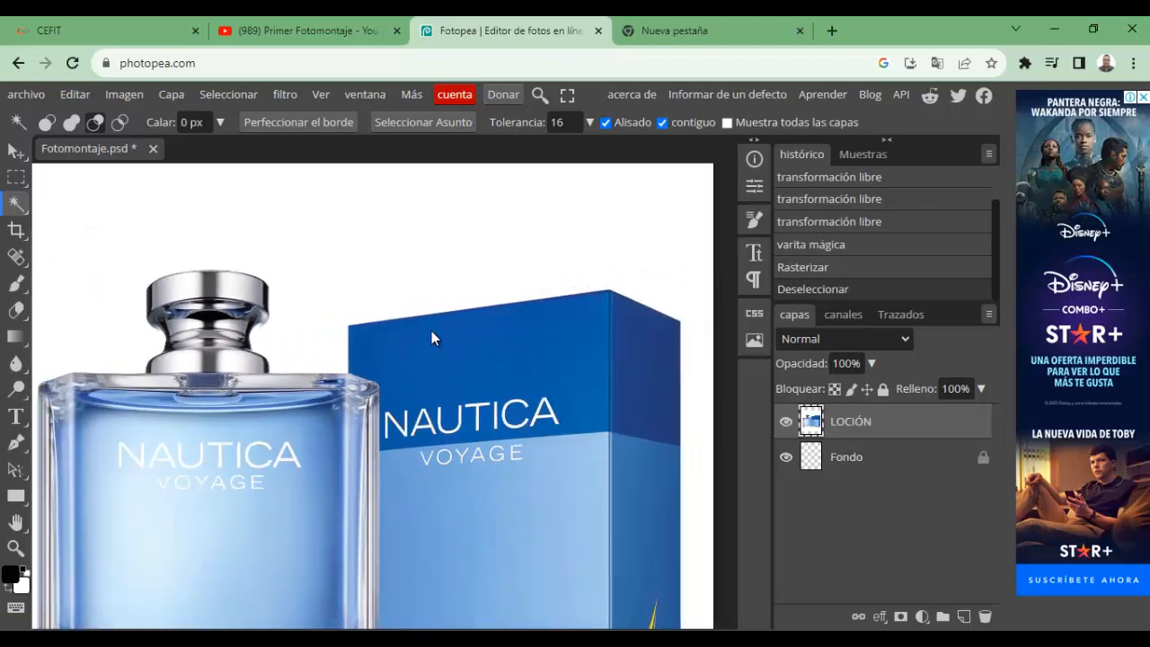
scroll(431, 338, down, 2)
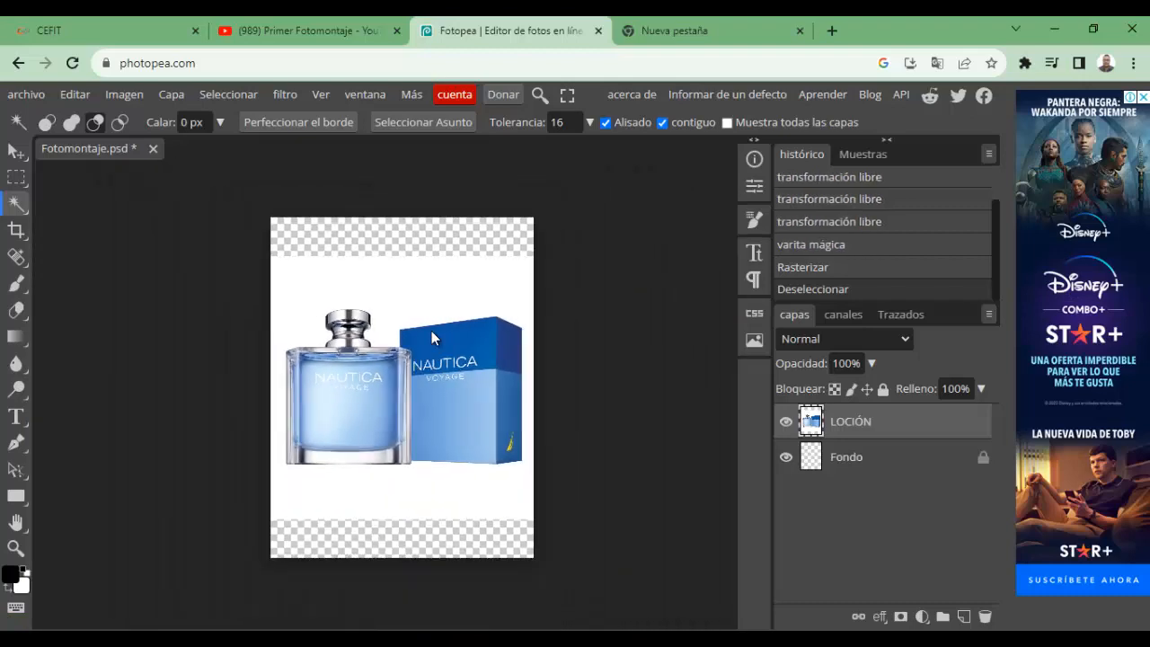
Examine the edges of the perfume bottle and box against the white background at several magnifications.
scroll(431, 338, up, 4)
scroll(432, 338, up, 2)
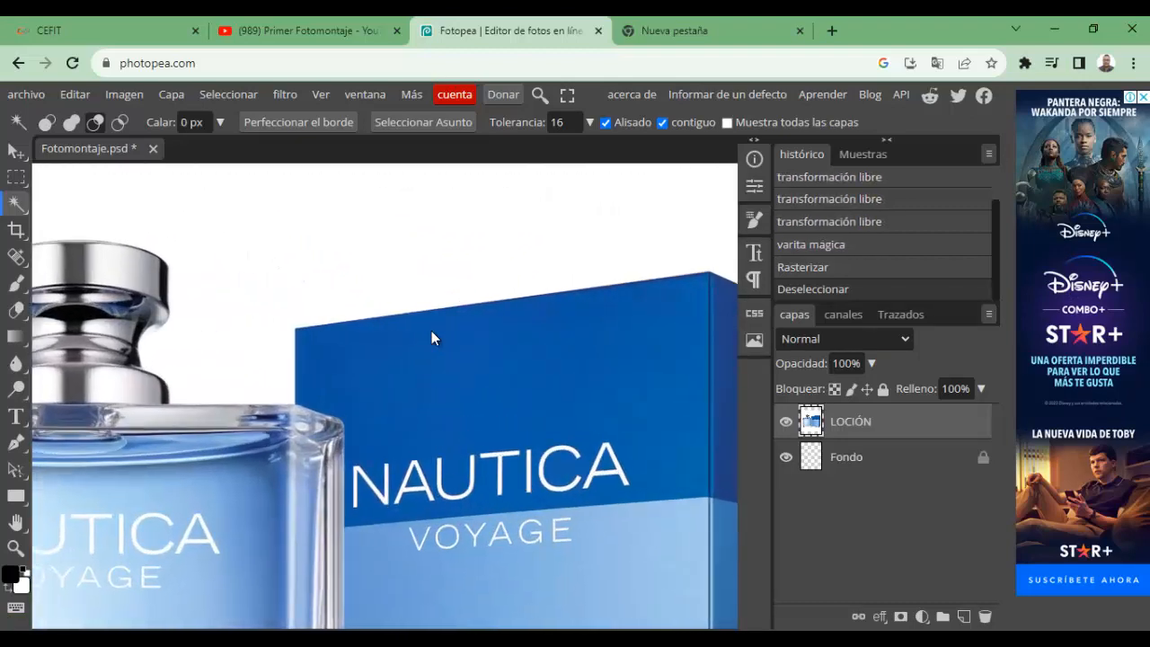
scroll(432, 338, down, 4)
scroll(432, 334, up, 5)
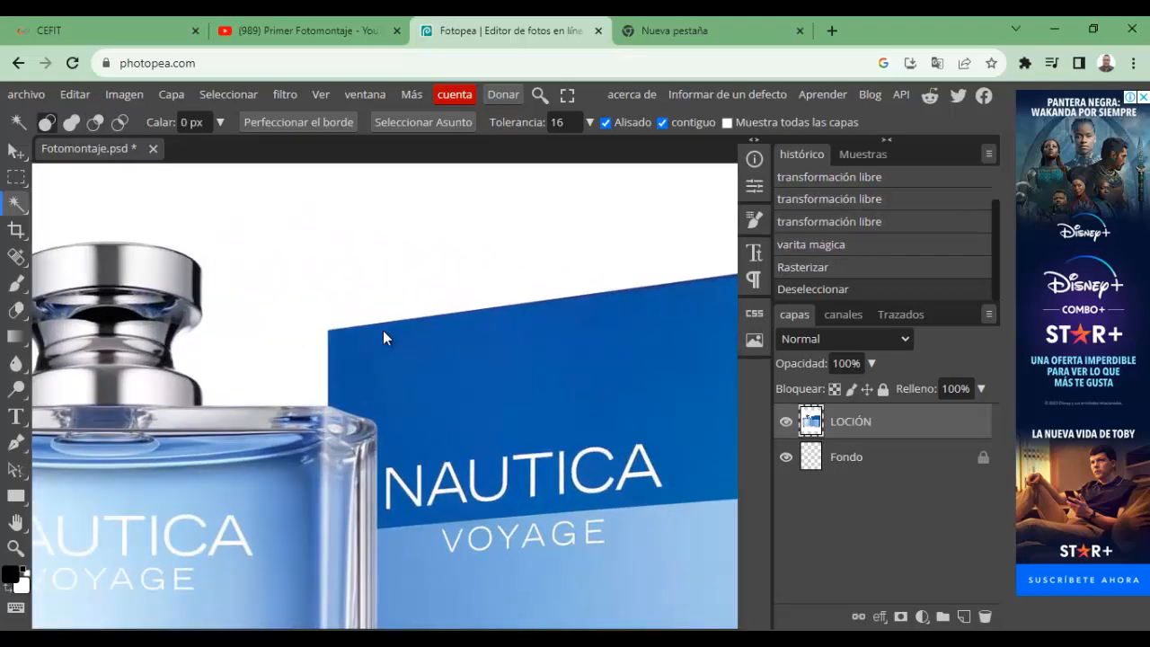
scroll(383, 338, up, 5)
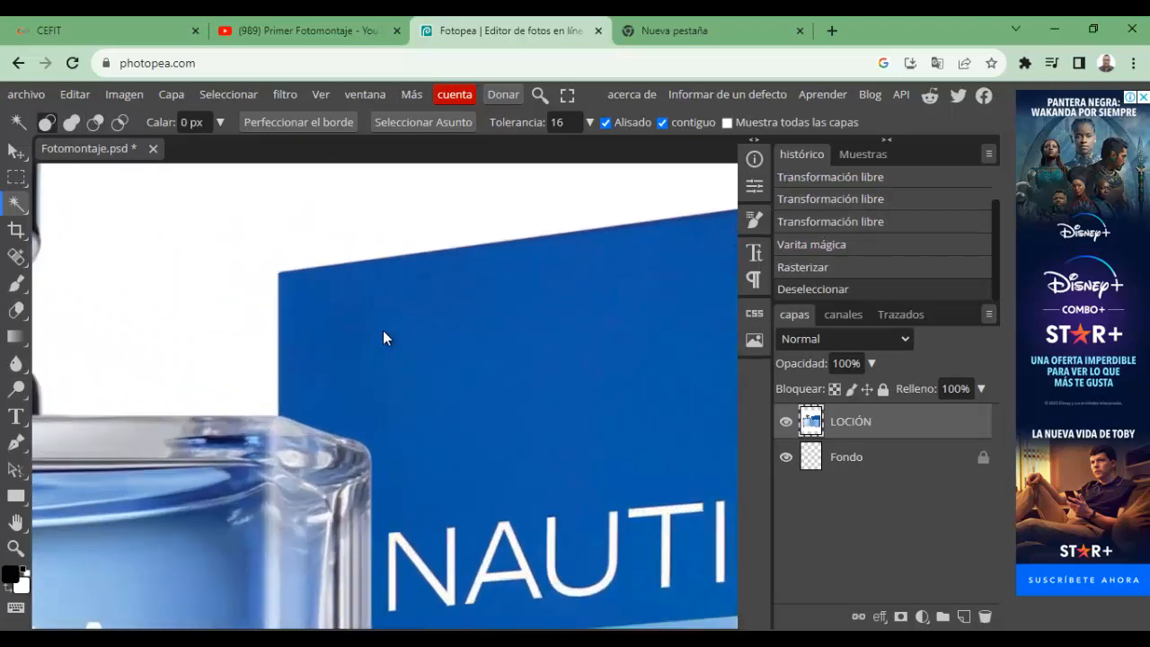
scroll(383, 338, down, 5)
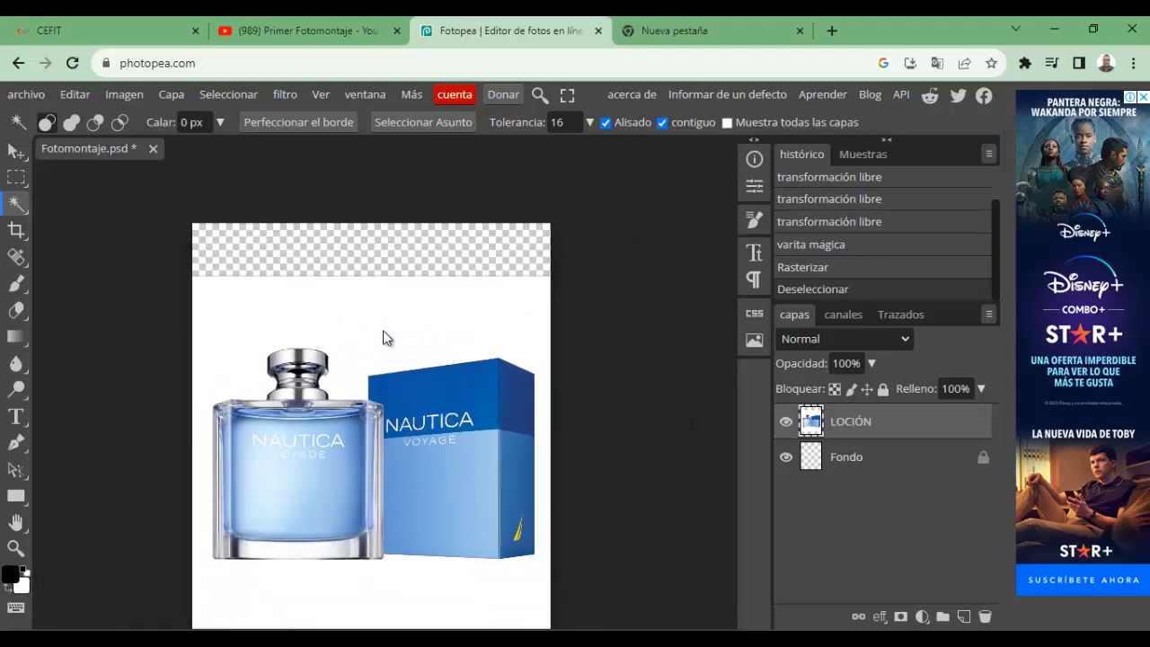
scroll(383, 338, up, 4)
scroll(383, 338, up, 2)
scroll(383, 338, down, 4)
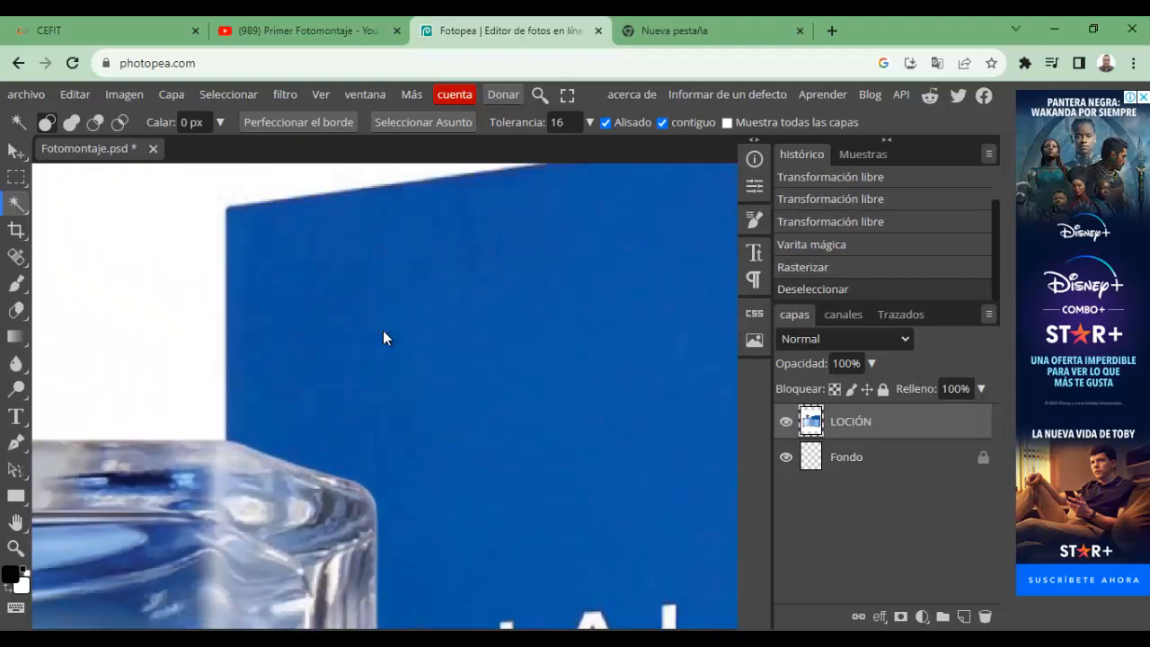
scroll(383, 338, up, 1)
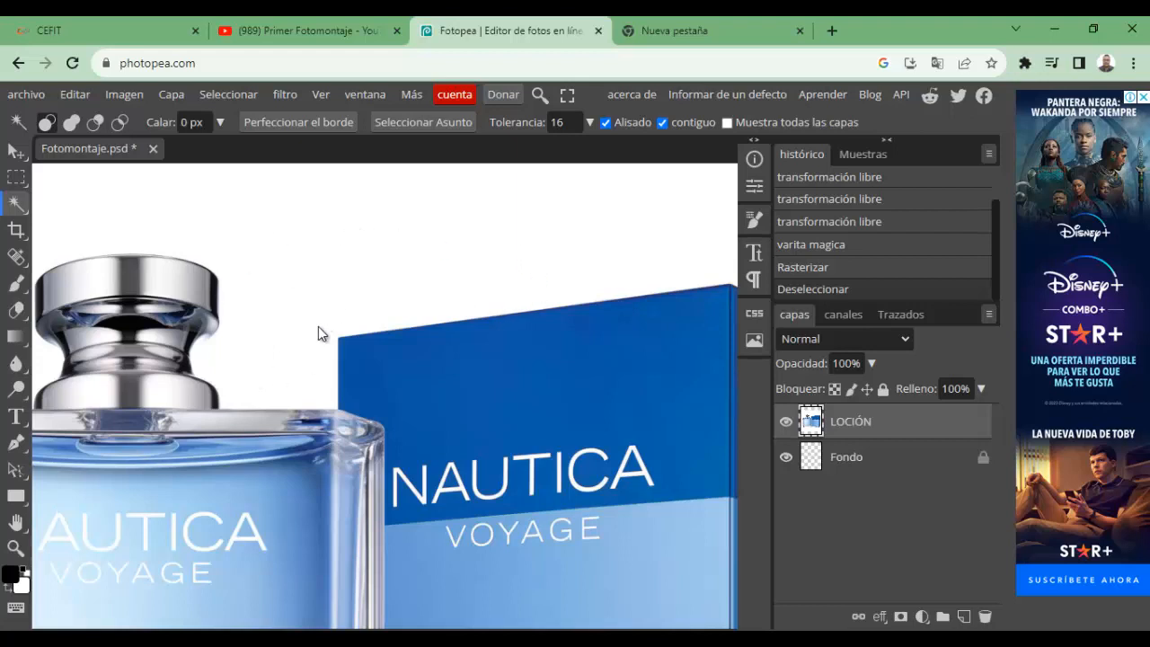
key(ctrl+minus)
key(ctrl+plus)
key(ctrl+plus)
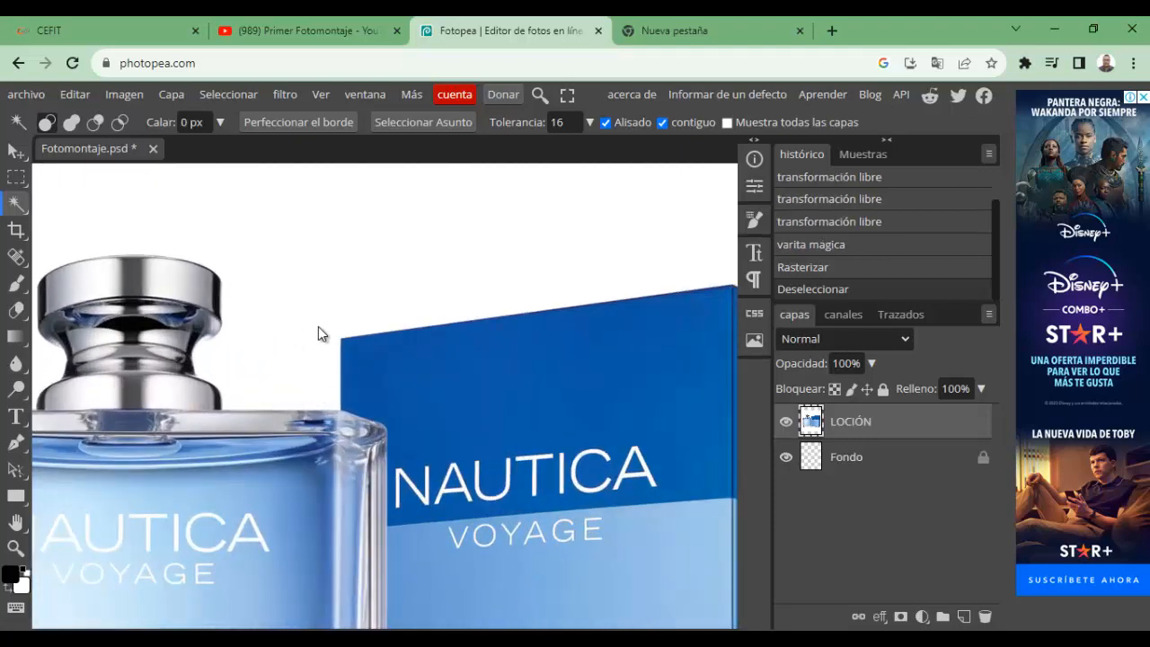
key(ctrl+minus)
key(ctrl+minus)
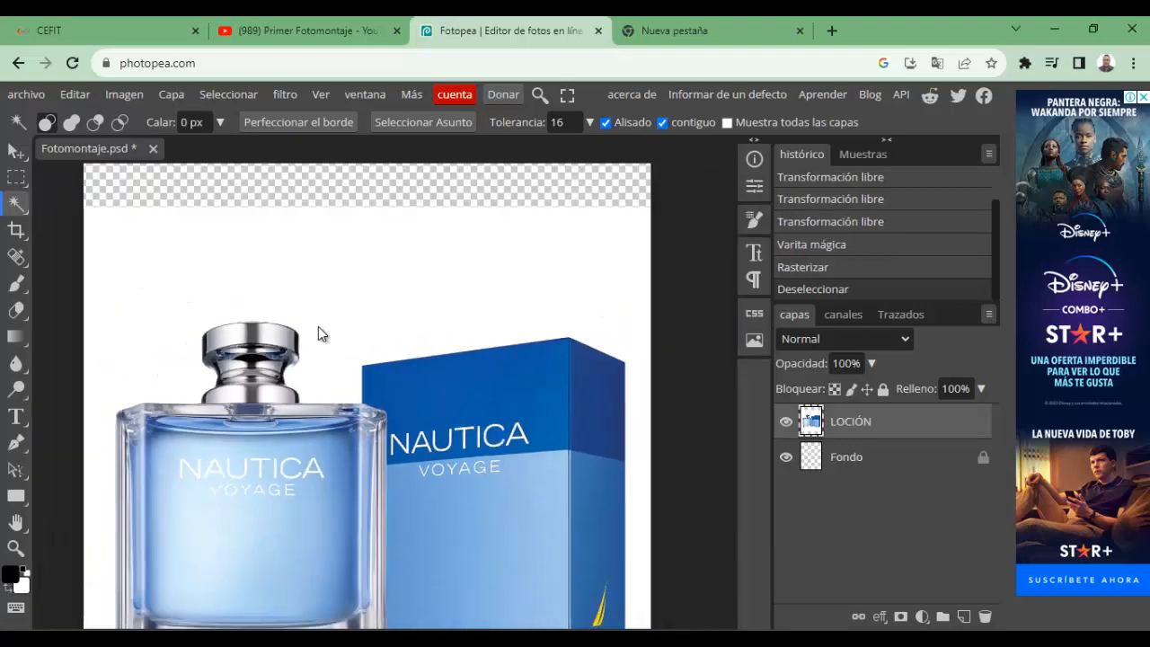
key(ctrl+plus)
key(ctrl+plus)
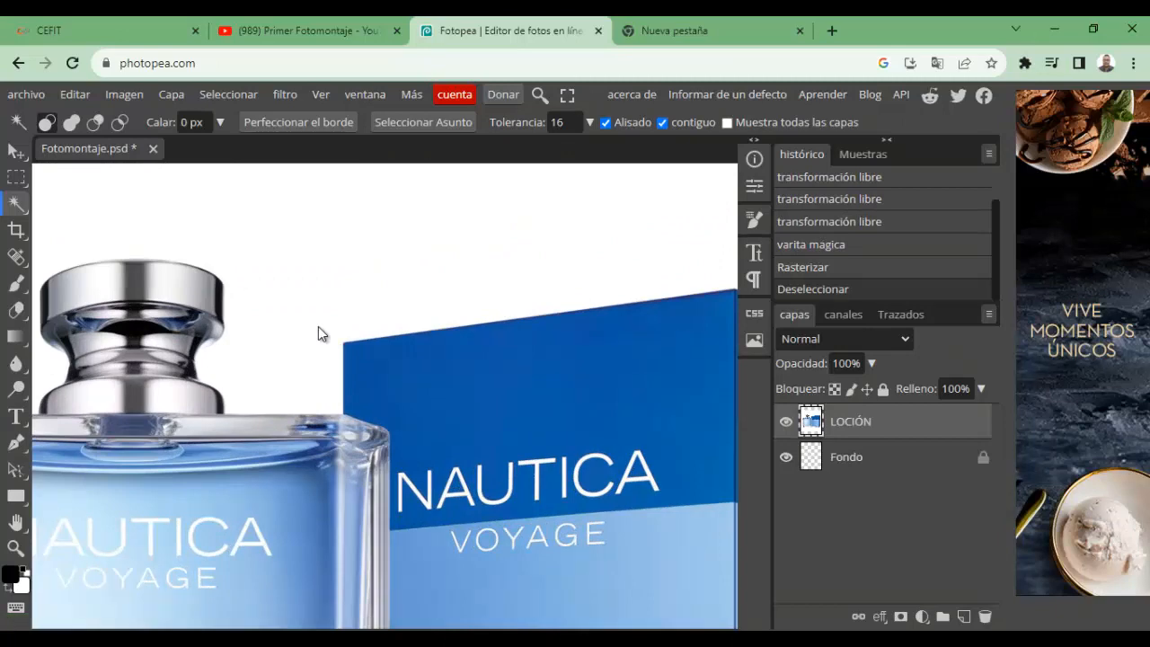
key(ctrl+minus)
key(ctrl+minus)
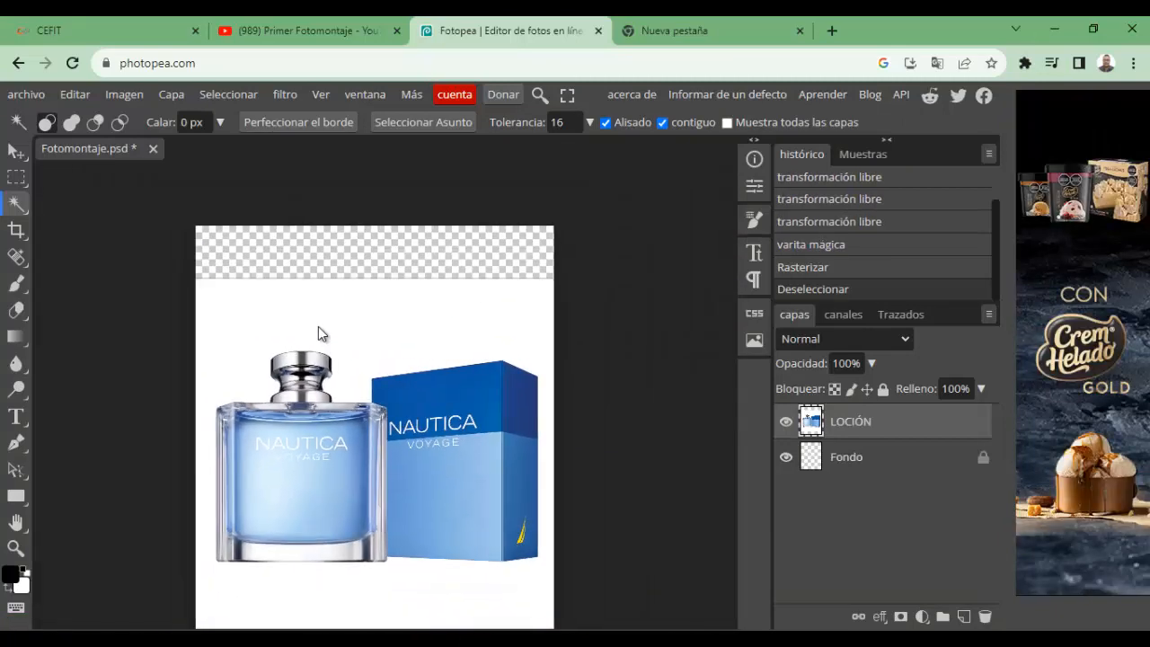
key(ctrl+plus)
key(ctrl+plus)
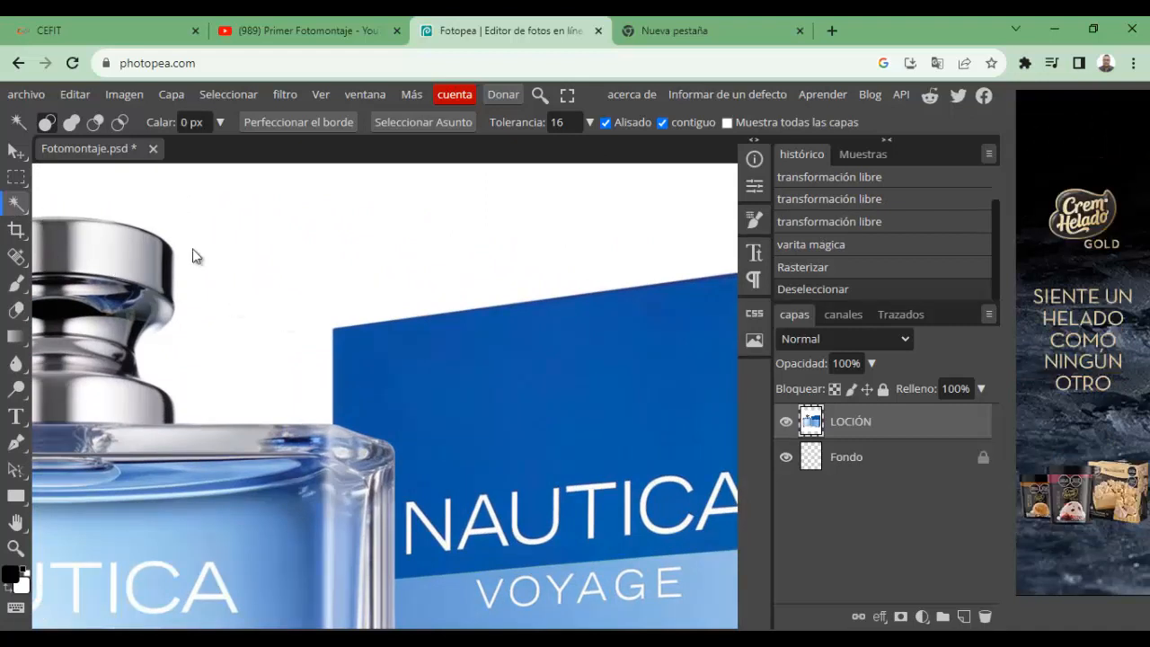
Select the white background around the perfume with the Magic Wand at tolerance 16, check its edge, then clear and remake the selection.
click(266, 260)
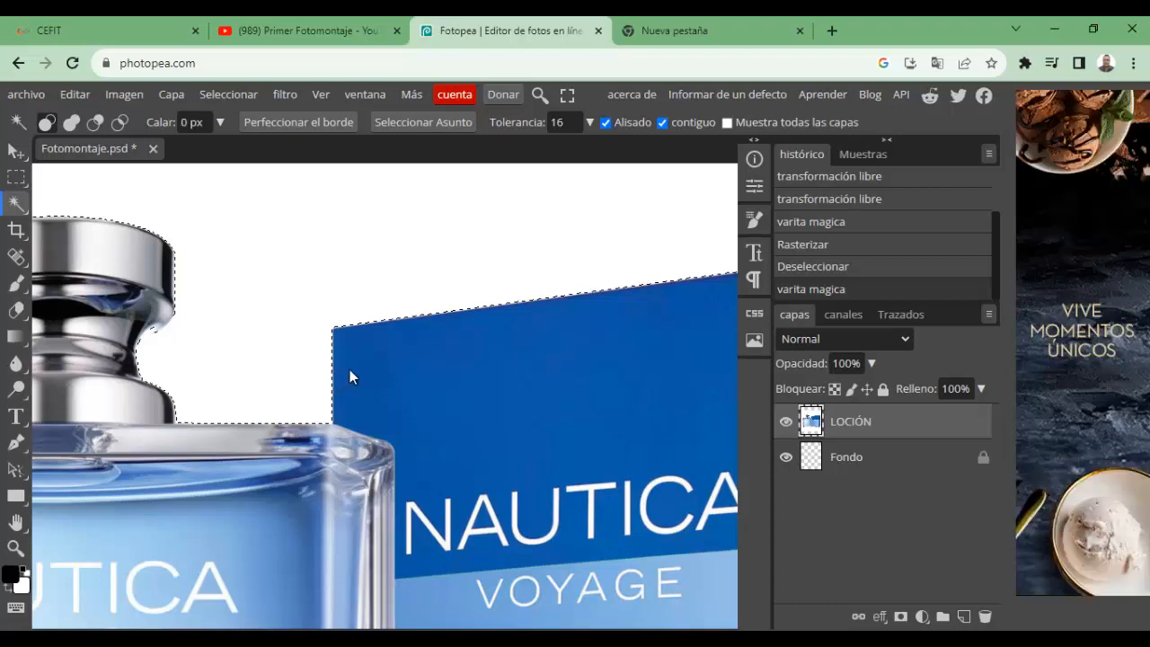
scroll(370, 358, up, 2)
scroll(368, 356, up, 2)
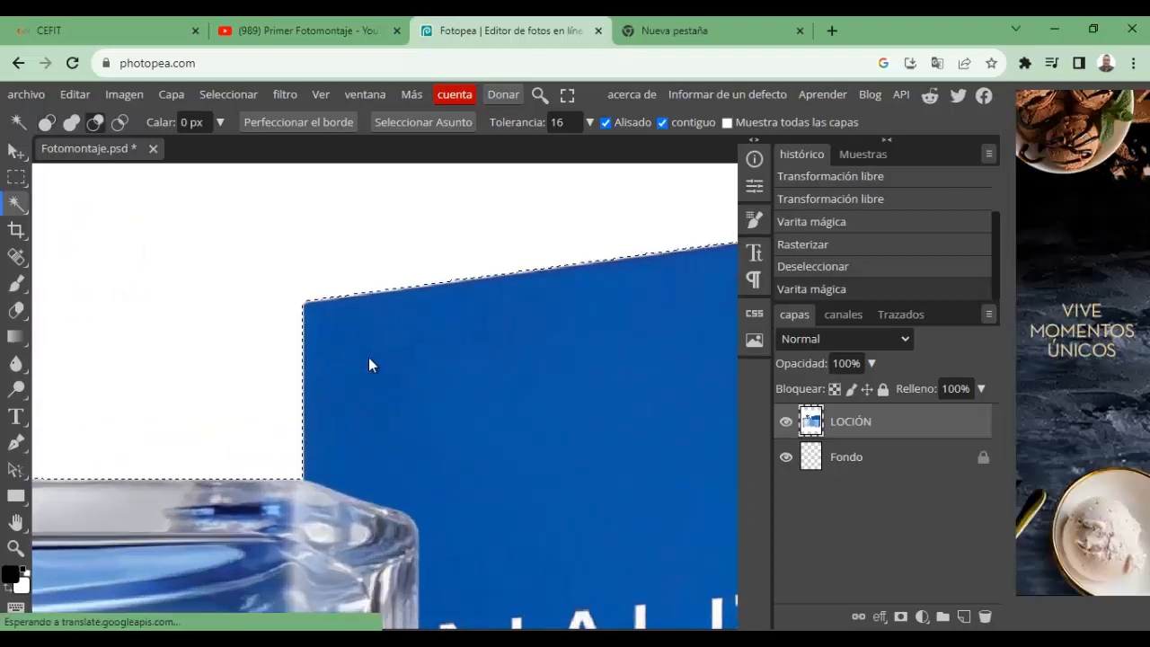
scroll(297, 349, up, 2)
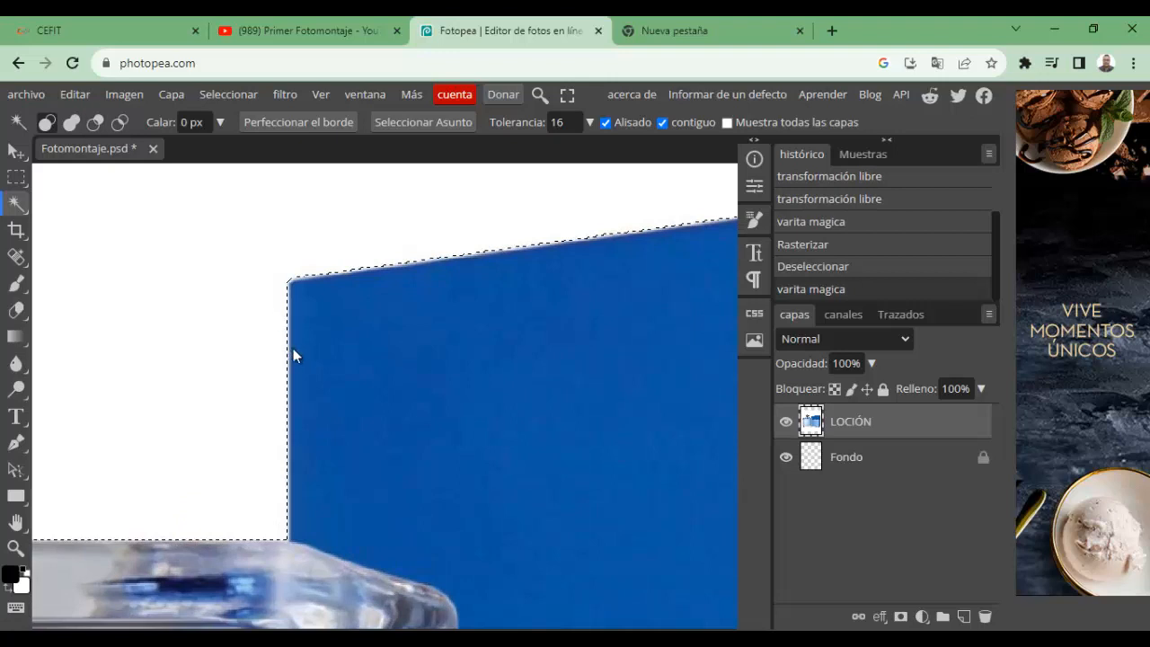
scroll(305, 453, down, 2)
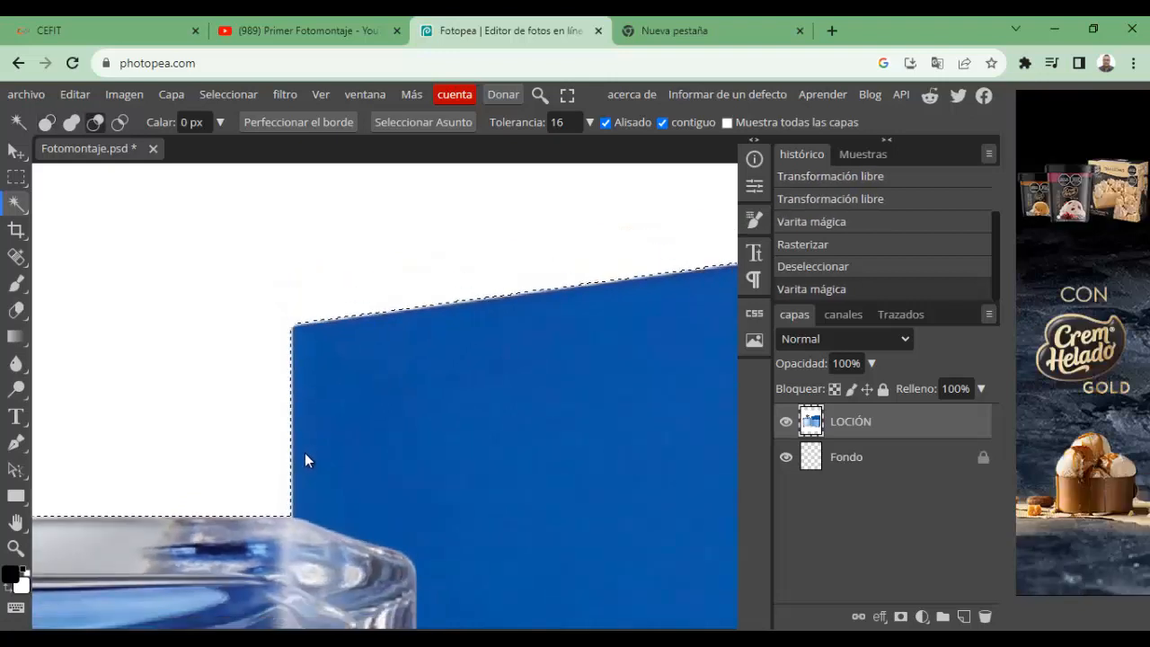
scroll(306, 454, up, 1)
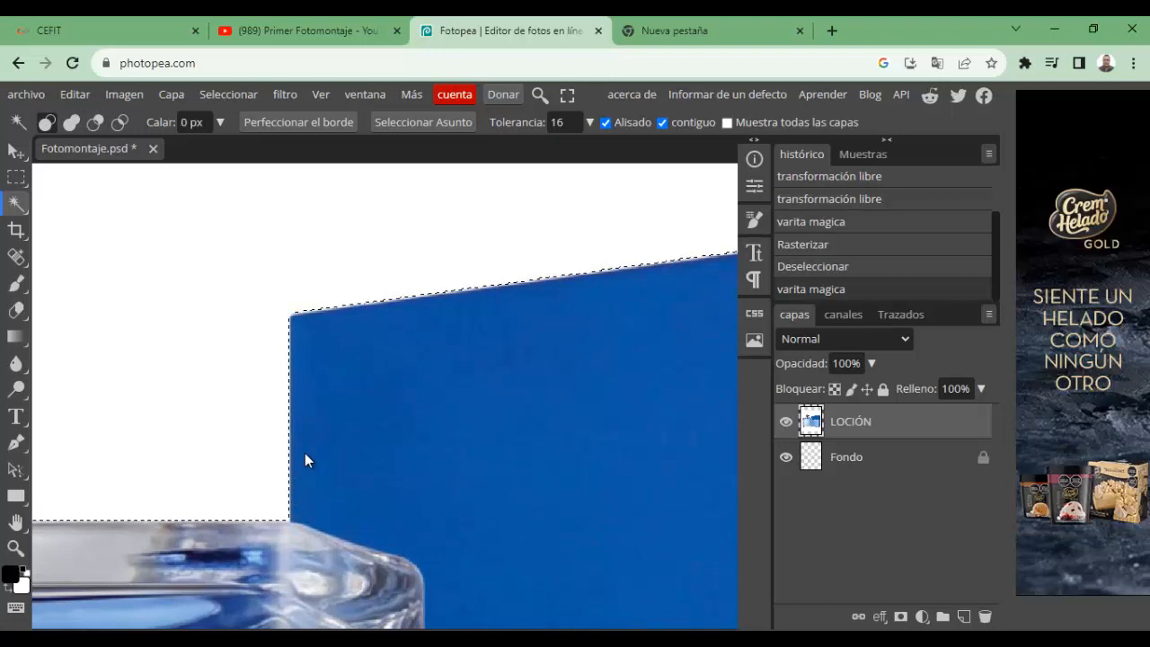
click(174, 329)
click(183, 335)
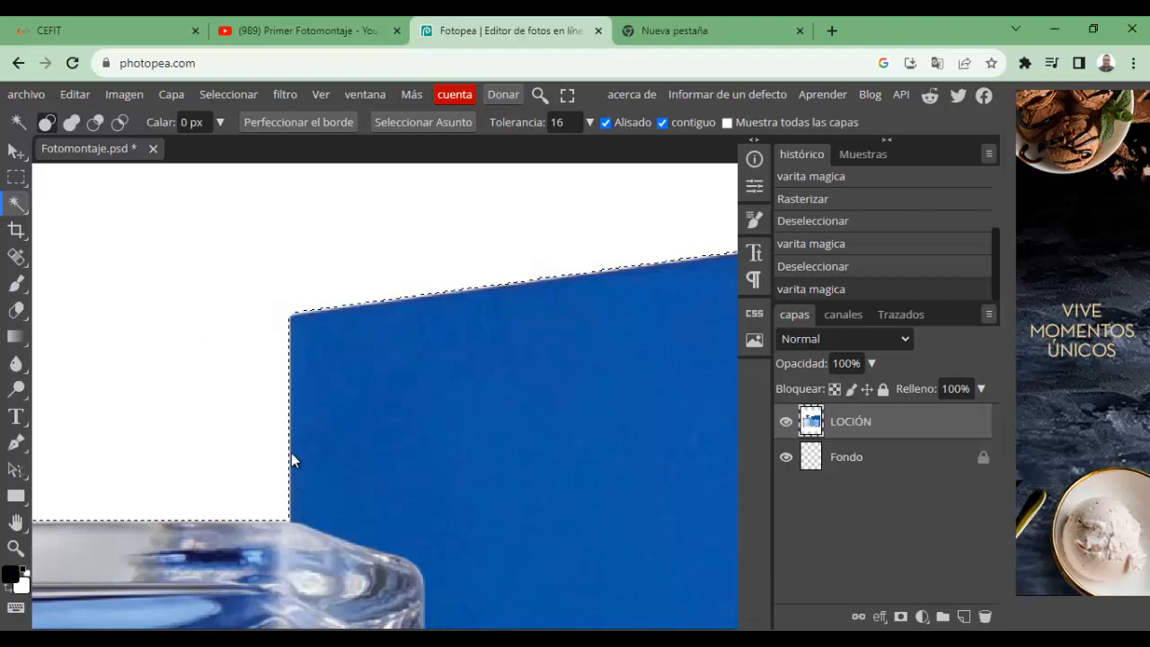
Check the selection edge along the box, delete the selected white background from the LOCIÓN layer and deselect.
scroll(296, 414, up, 1)
scroll(298, 414, down, 4)
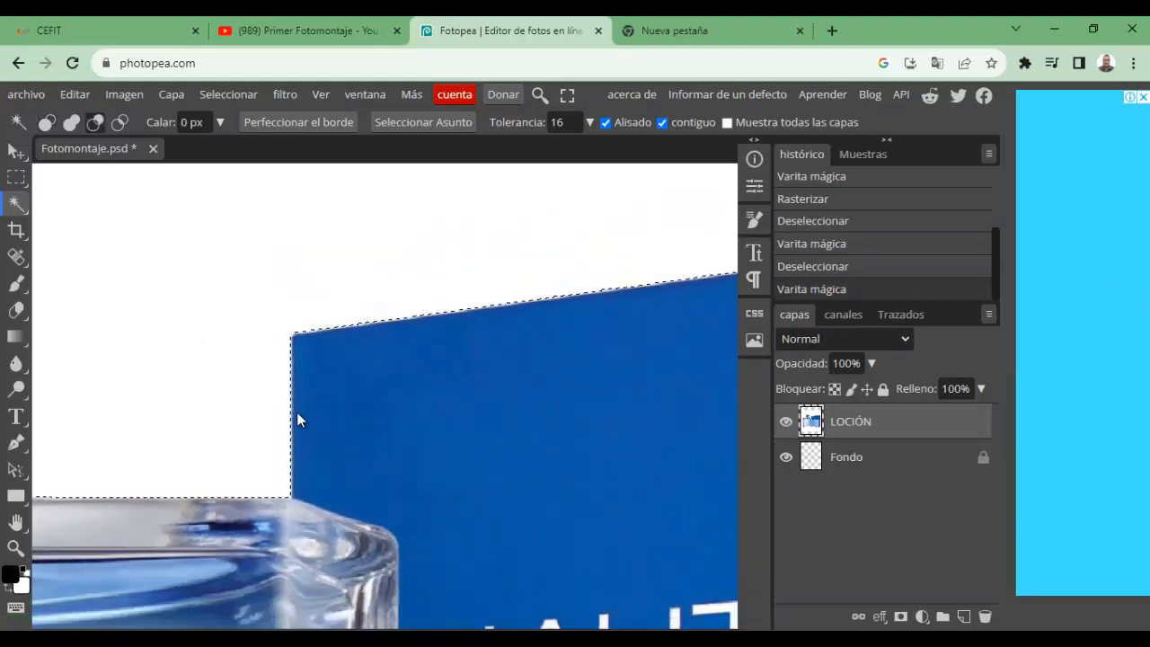
scroll(297, 412, down, 3)
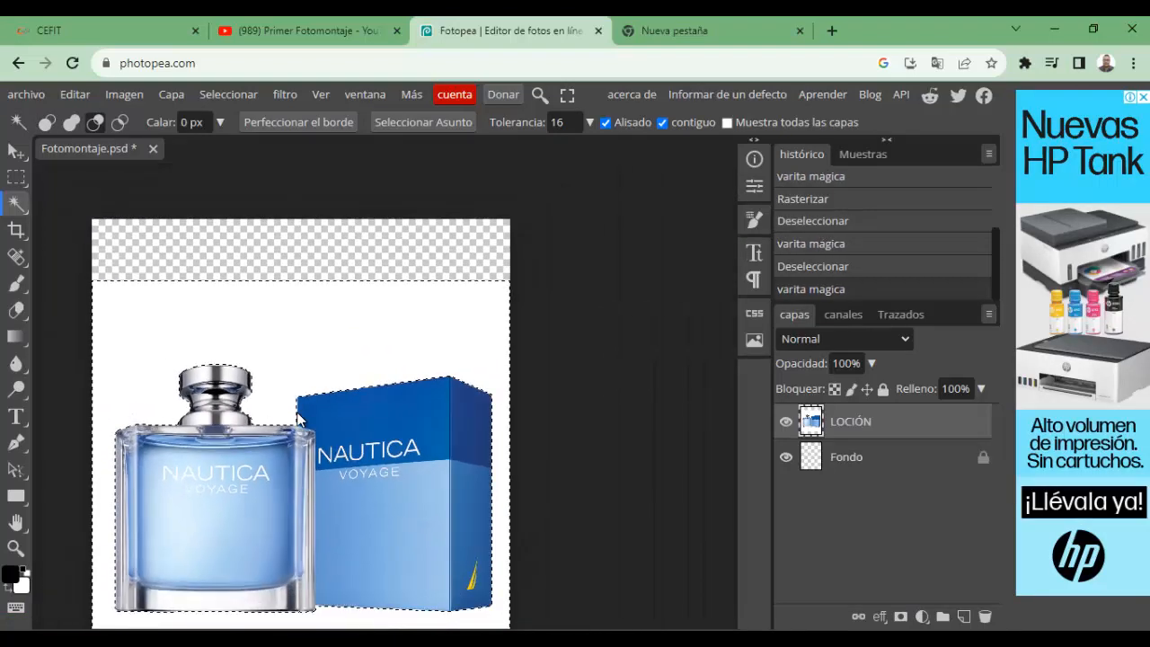
scroll(300, 422, up, 5)
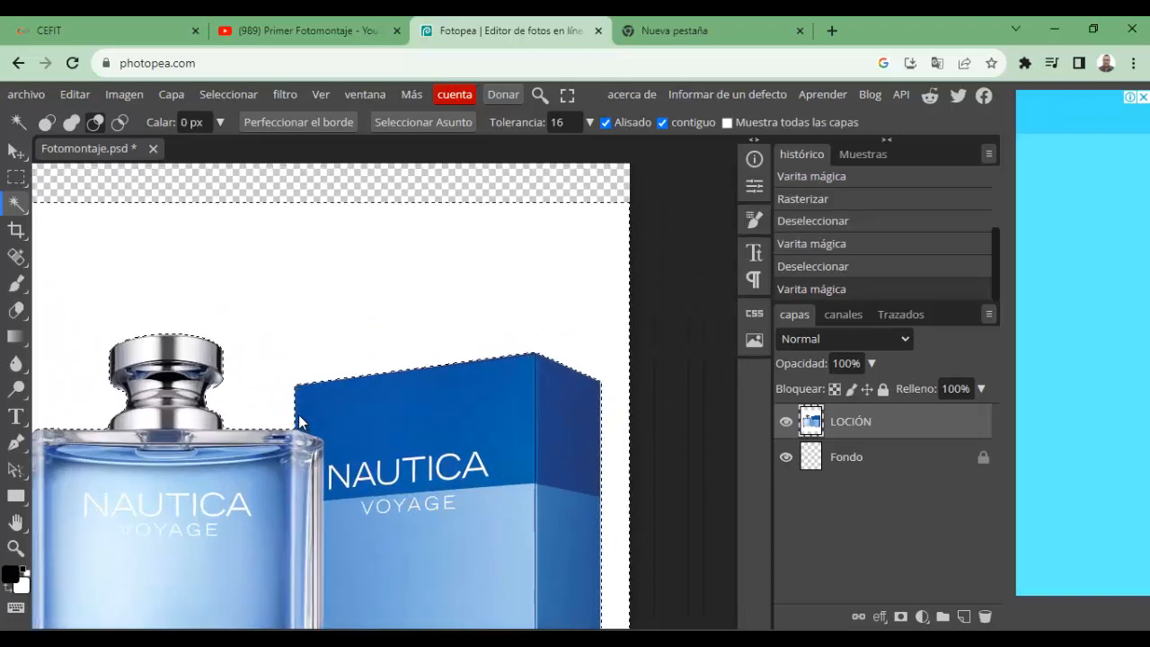
scroll(299, 415, up, 1)
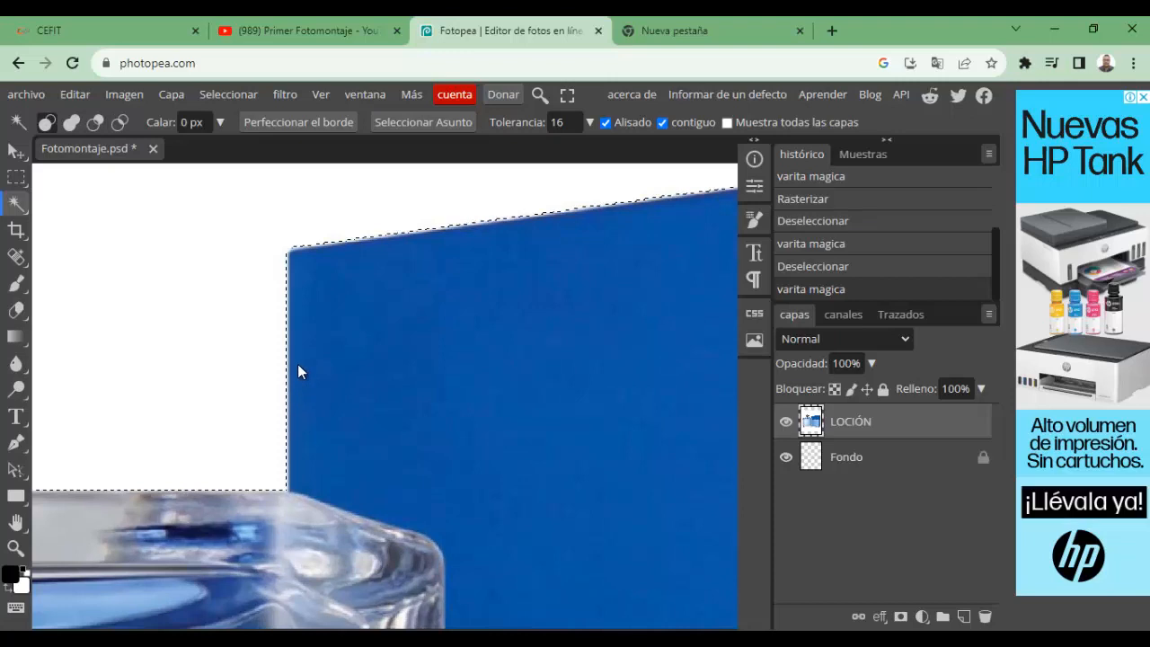
scroll(298, 364, up, 1)
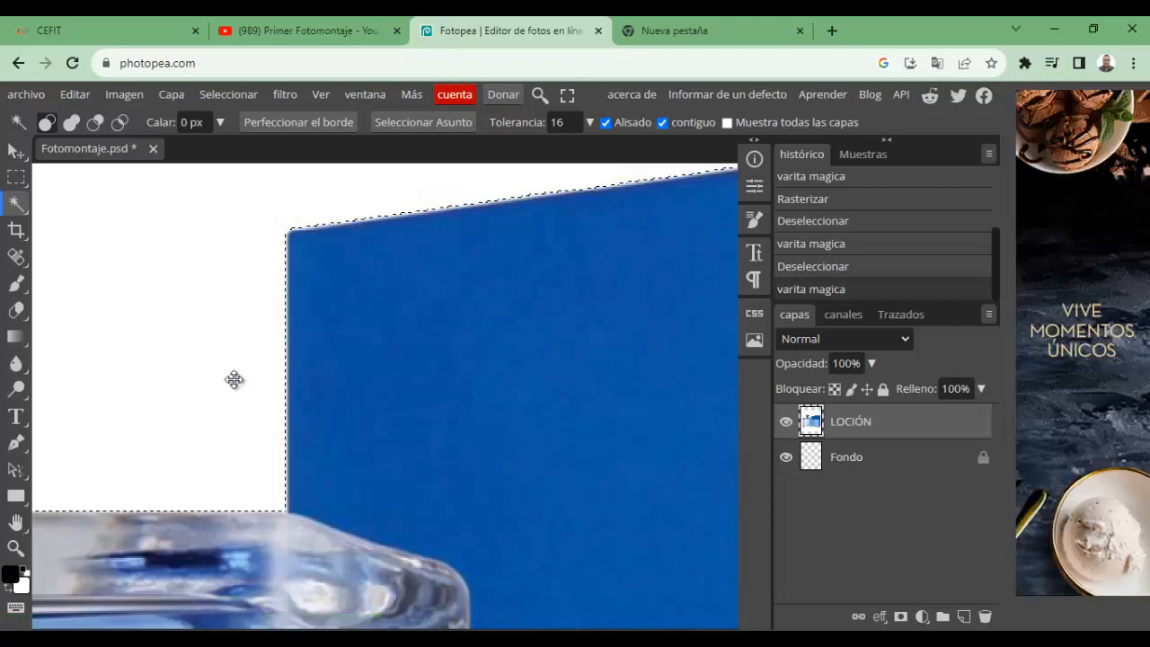
key(Delete)
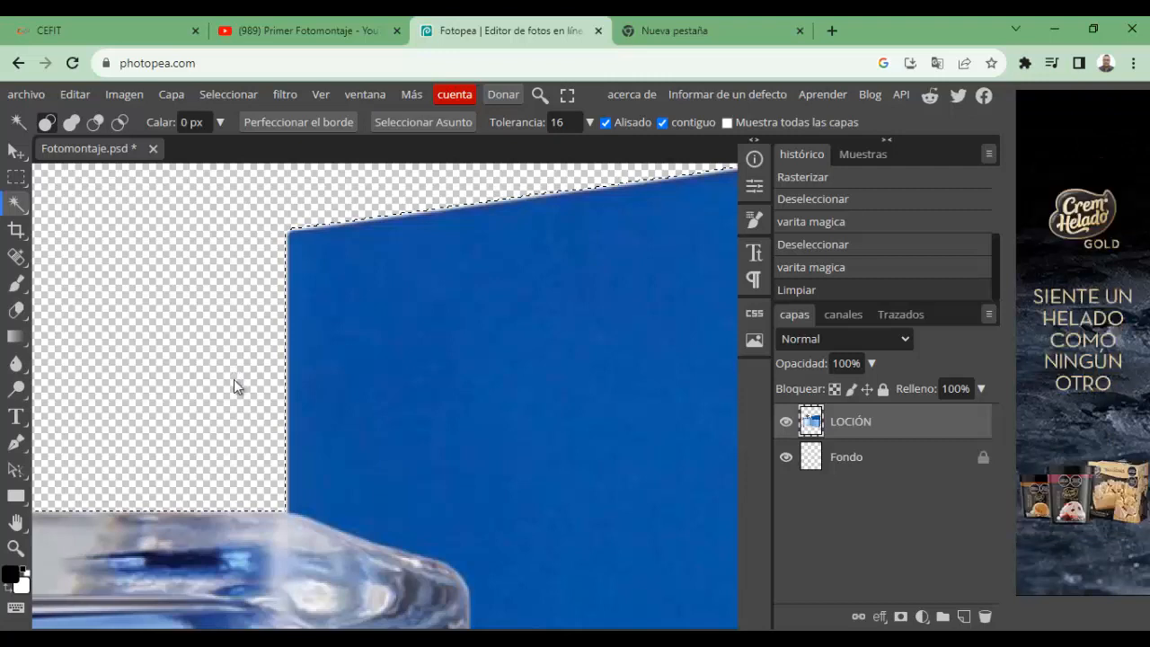
key(ctrl+d)
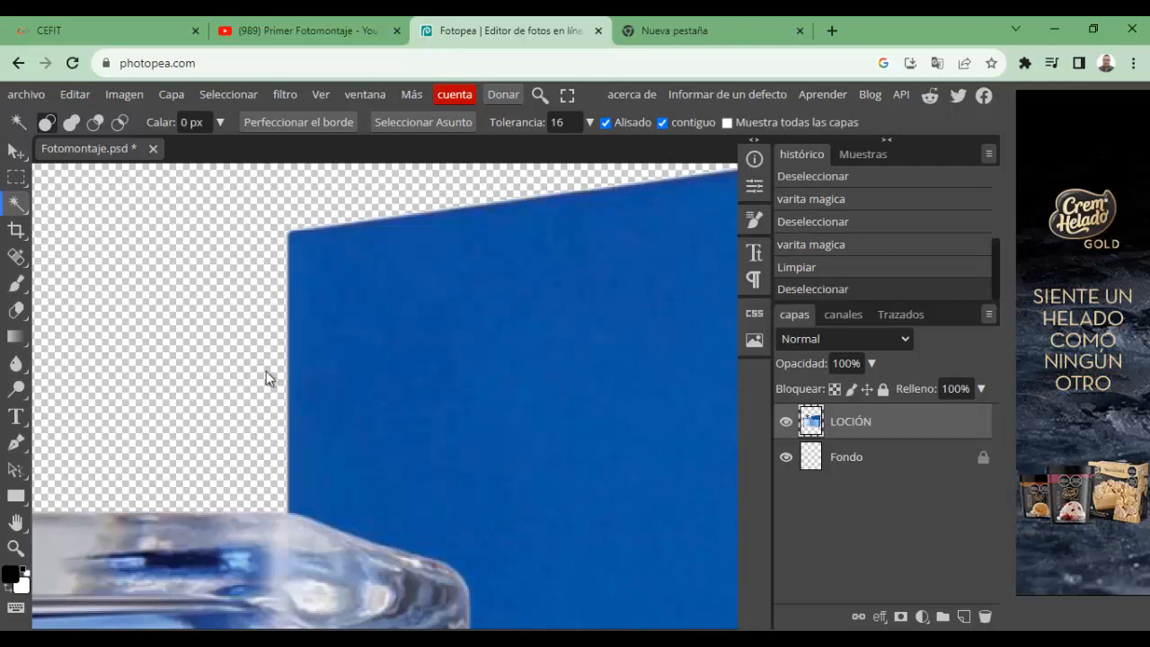
Make the Fondo layer active and set the foreground color to black (000000).
scroll(286, 376, up, 3)
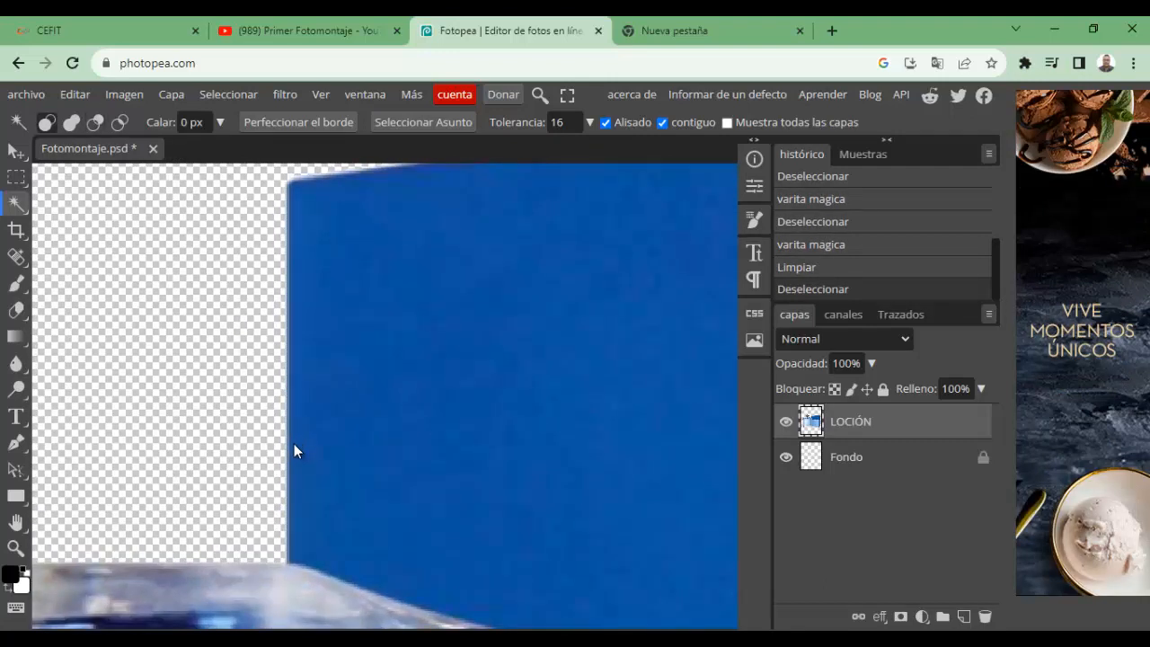
scroll(287, 424, down, 3)
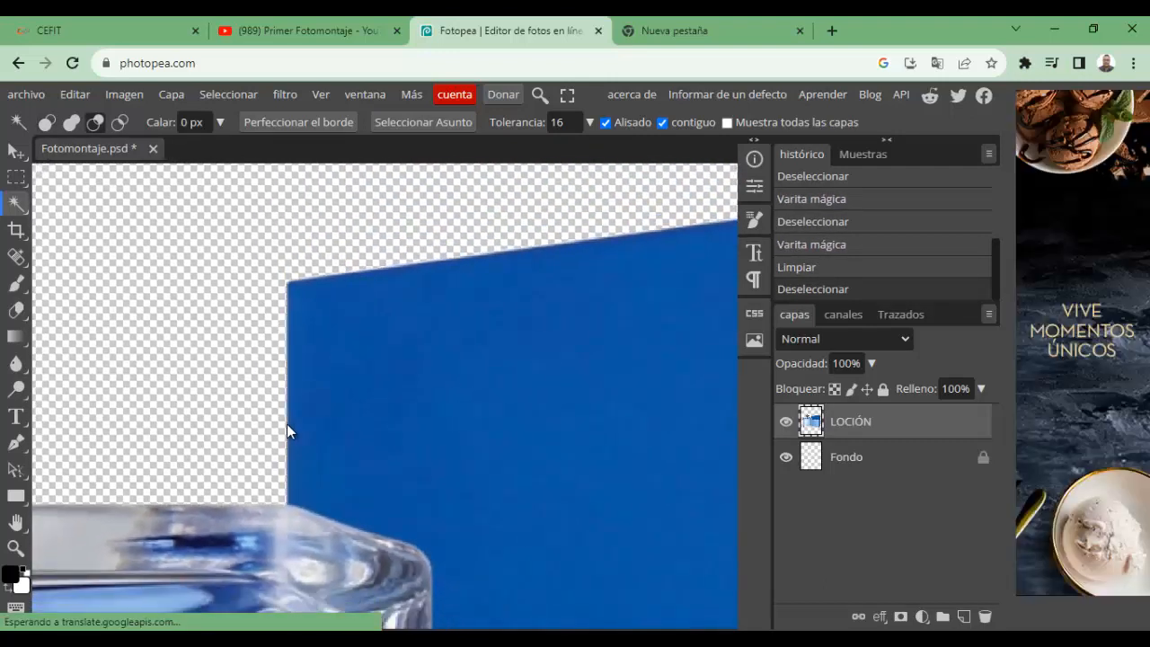
scroll(287, 424, up, 2)
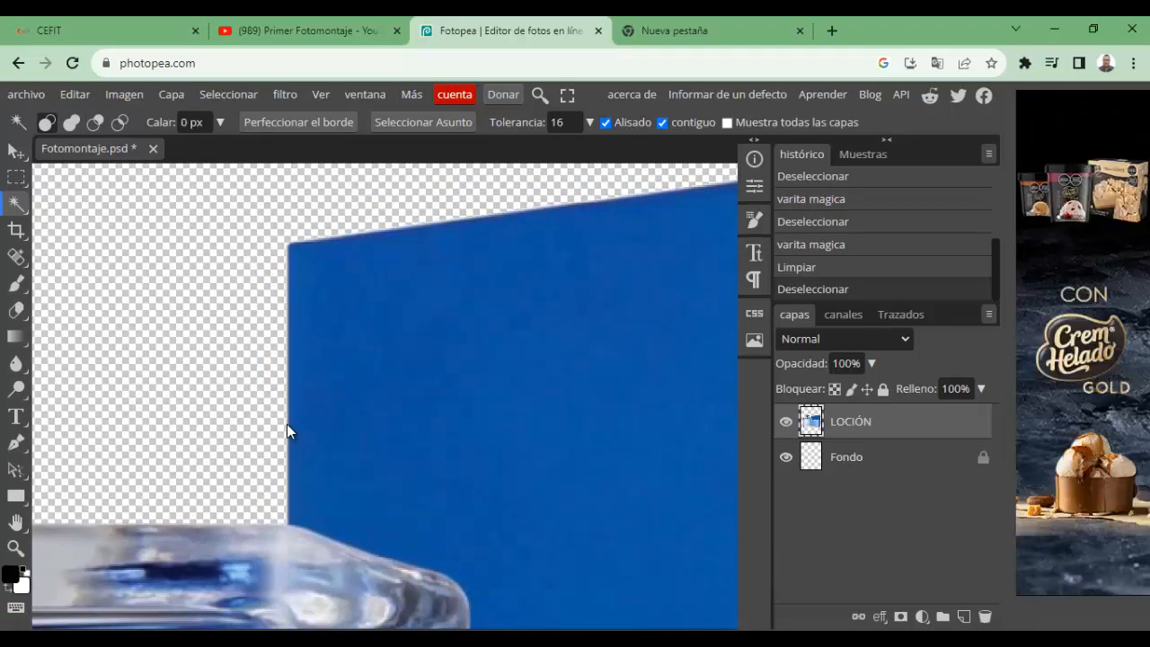
click(852, 467)
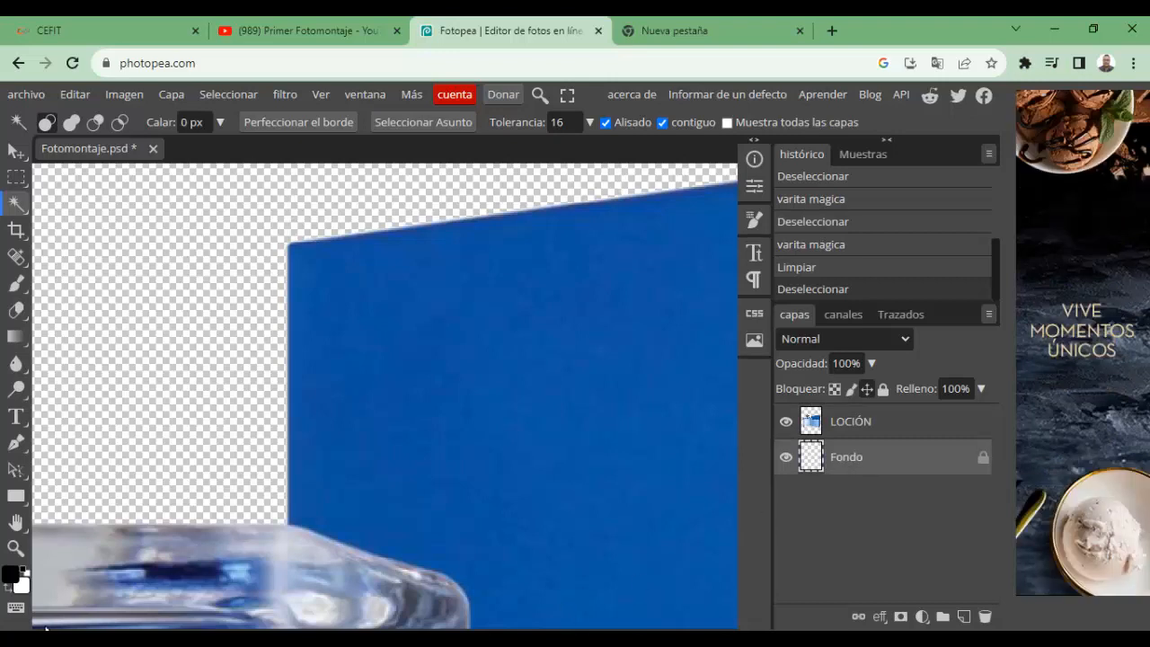
click(14, 579)
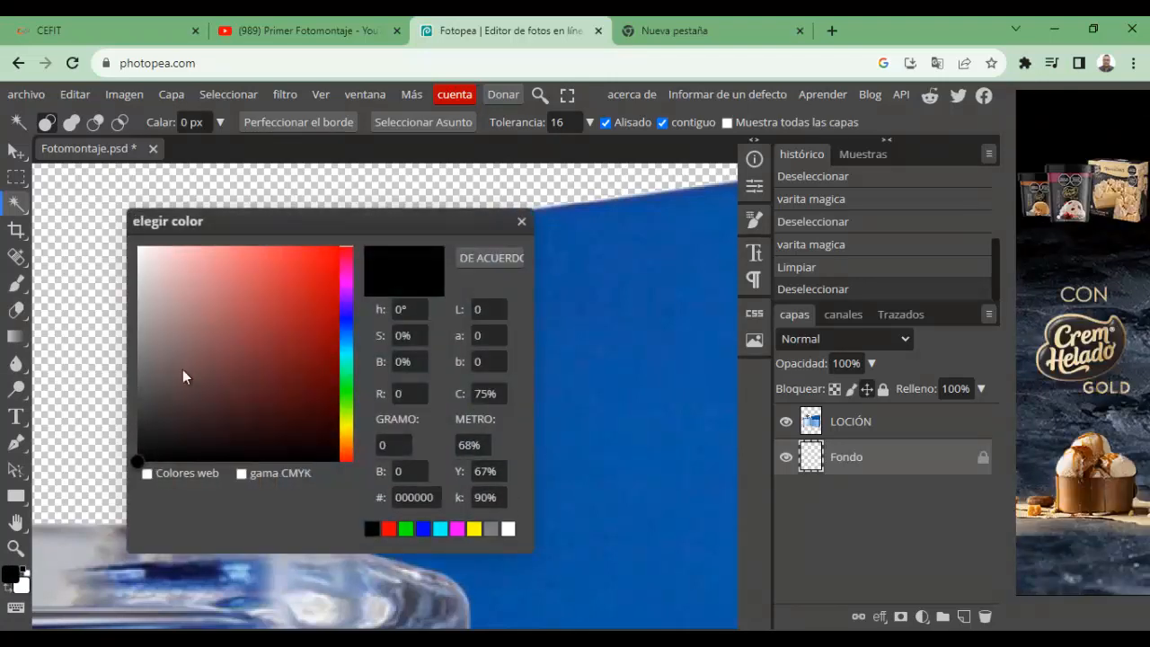
drag(230, 289, 137, 461)
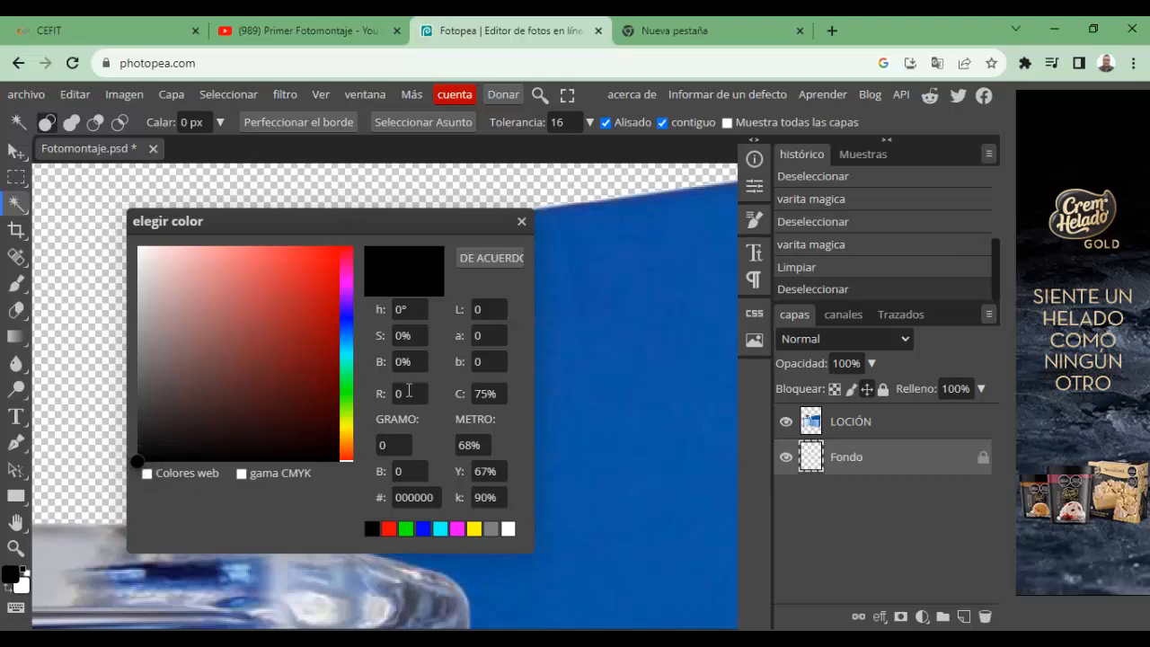
click(486, 258)
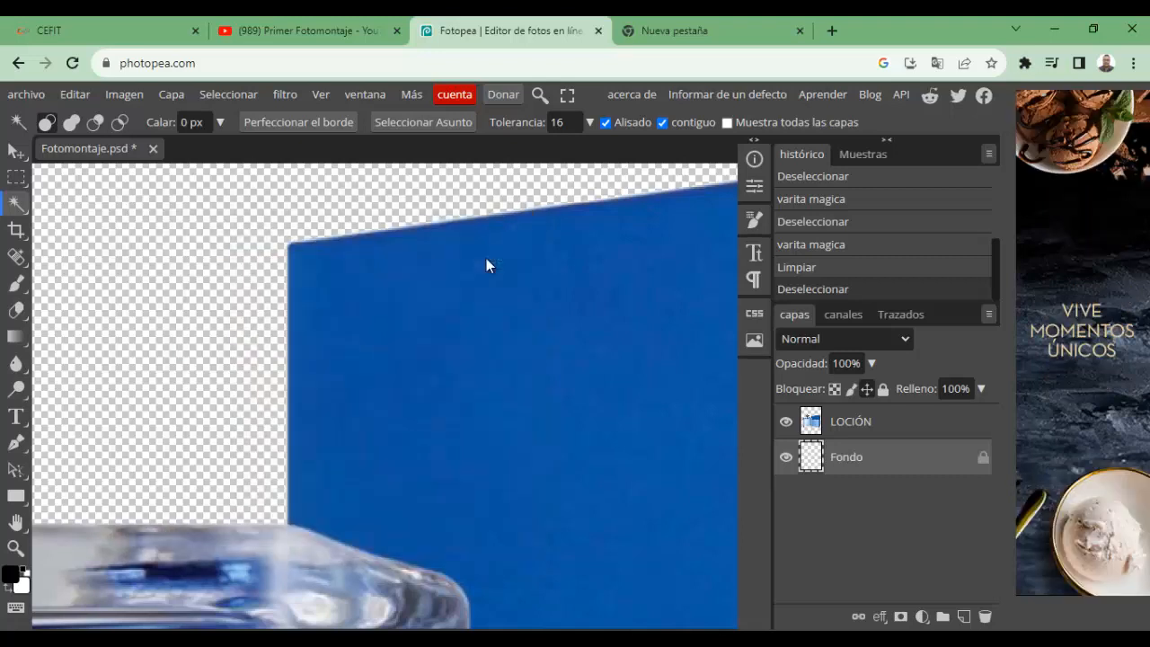
Fill the Fondo layer with black using the Paint Bucket at tolerance 40 and inspect the box's cut-out edge.
right_click(18, 340)
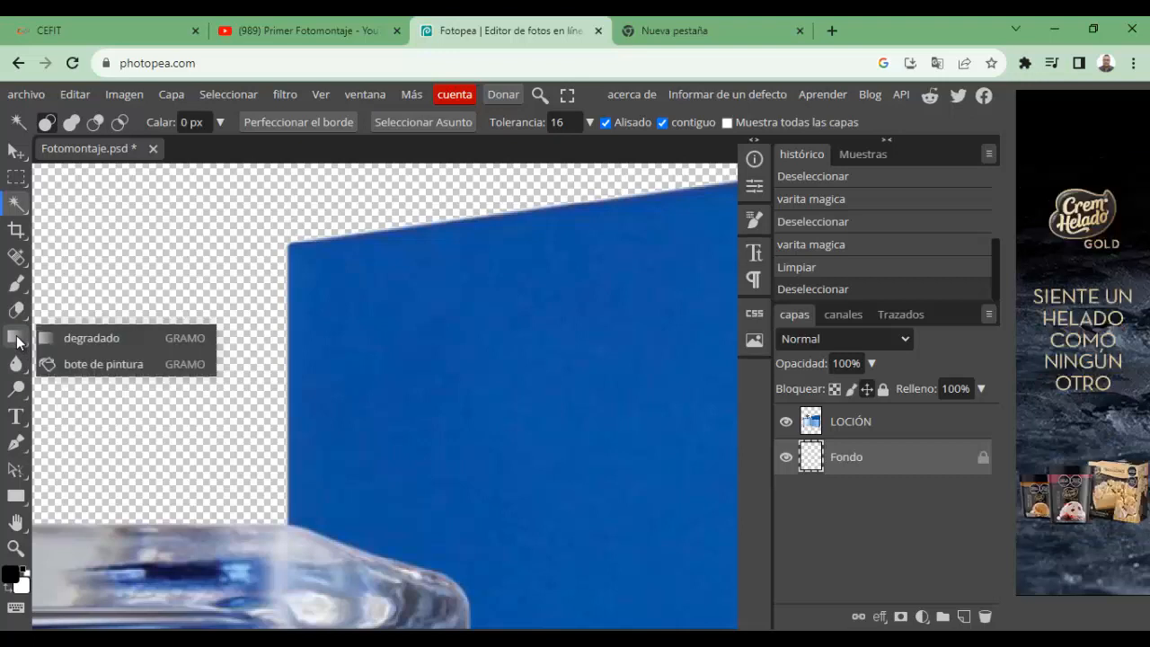
click(79, 366)
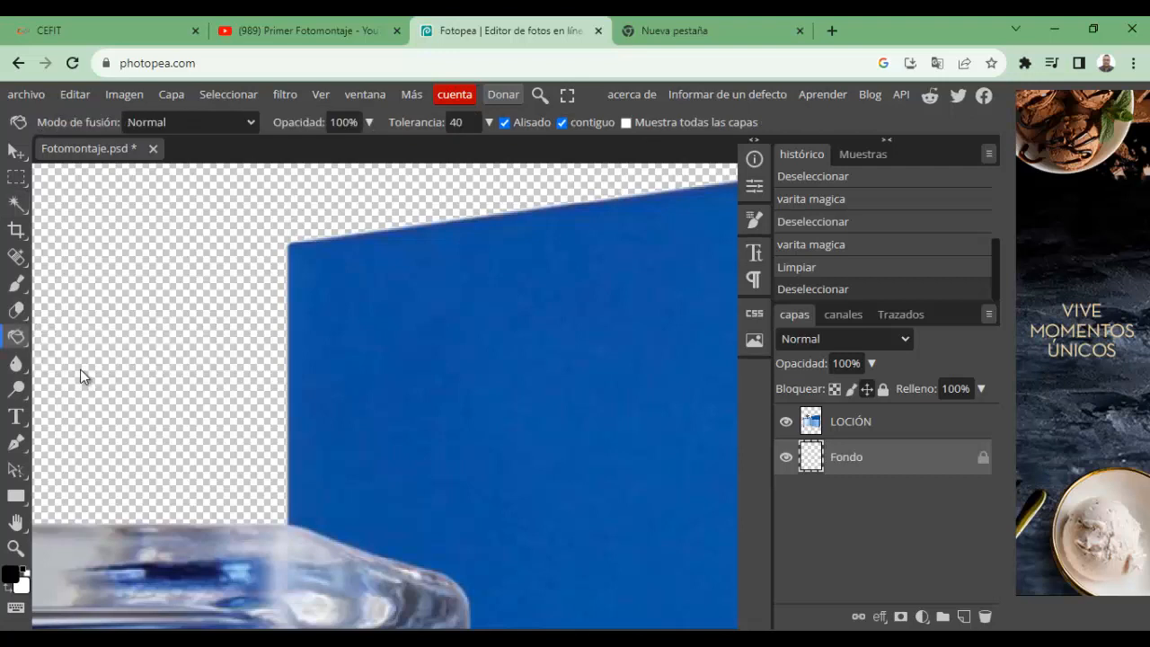
click(150, 366)
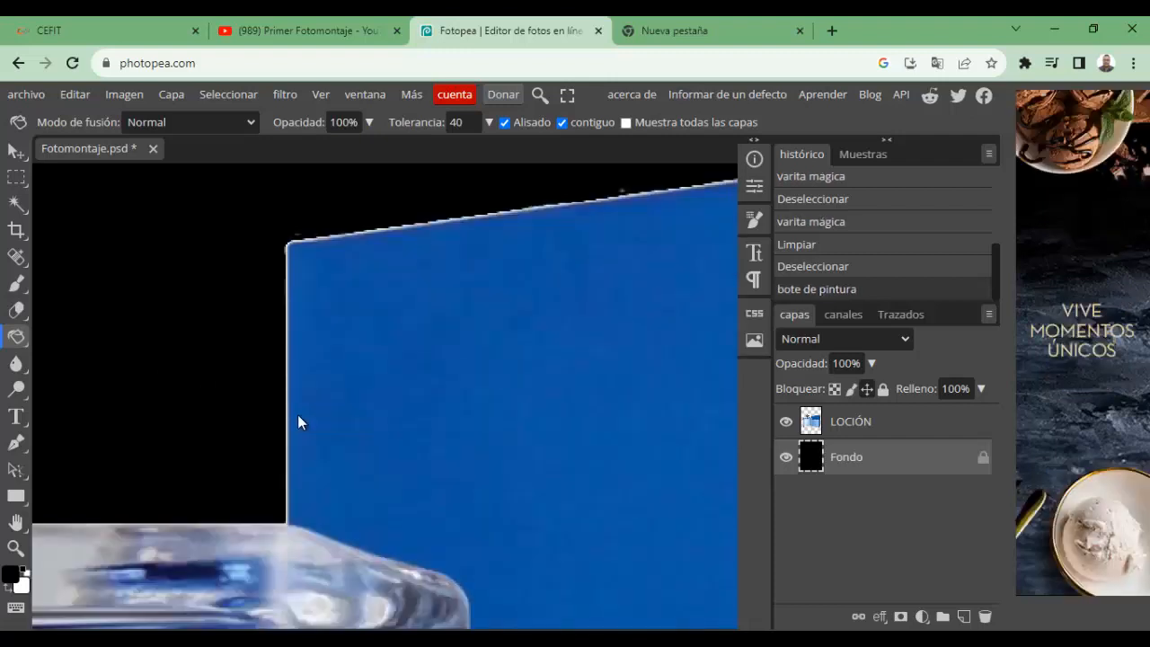
scroll(292, 412, up, 2)
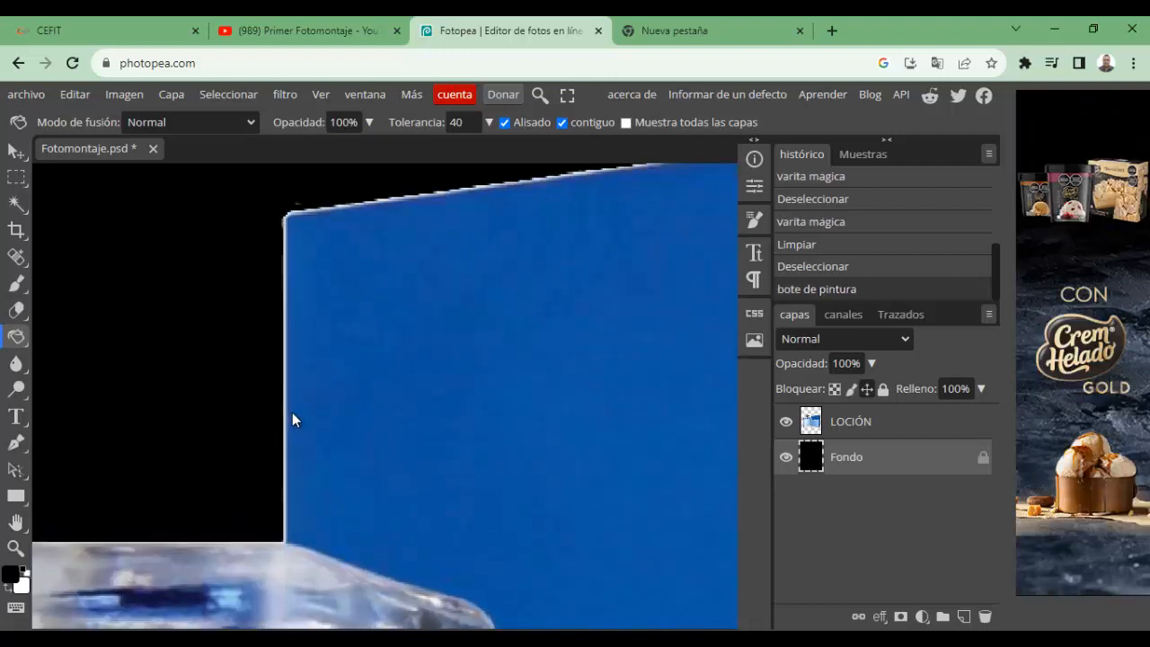
Check the cut-out edge of the box and fill the Fondo layer with black (000000) once more at tolerance 40.
scroll(292, 412, down, 1)
scroll(292, 412, down, 3)
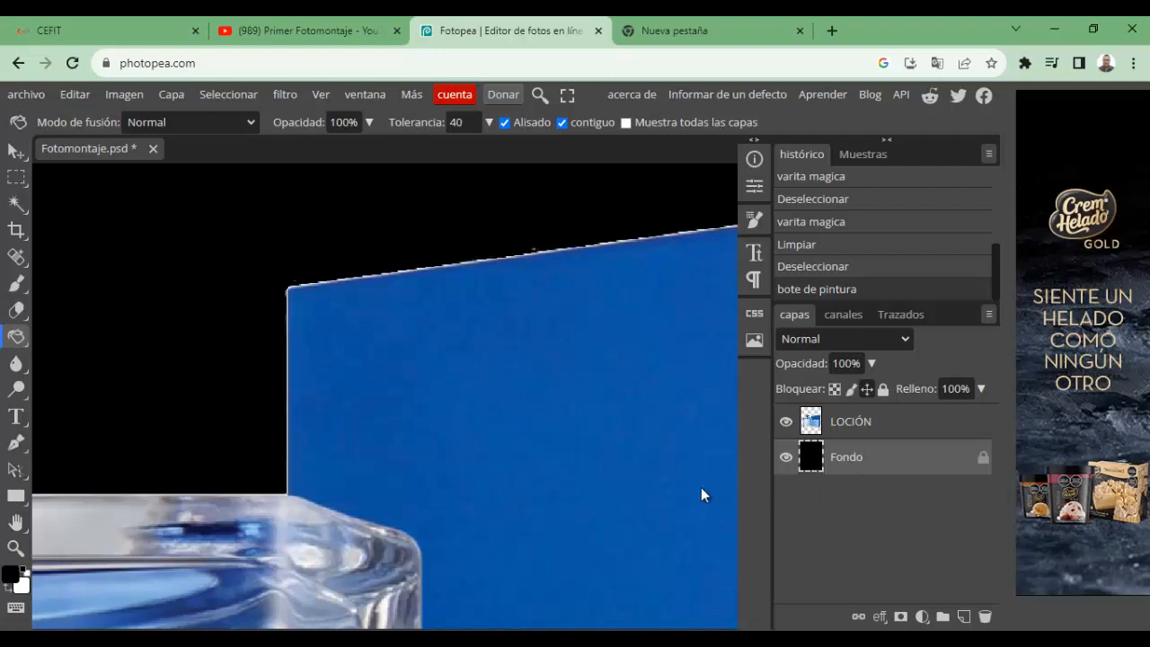
click(11, 576)
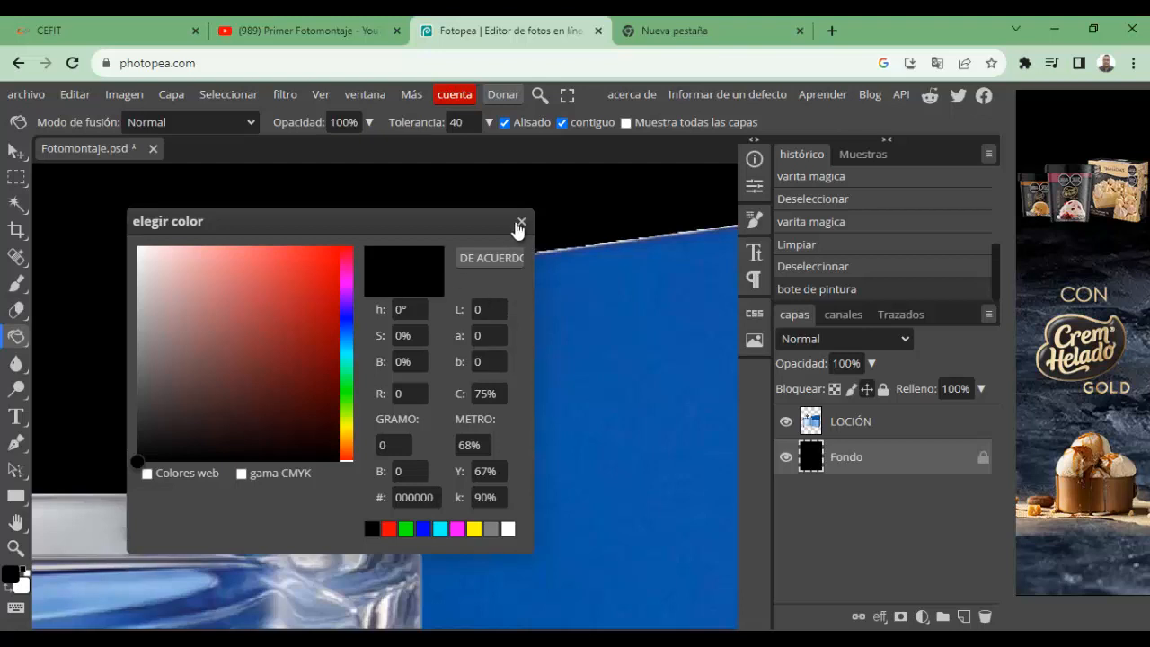
click(521, 222)
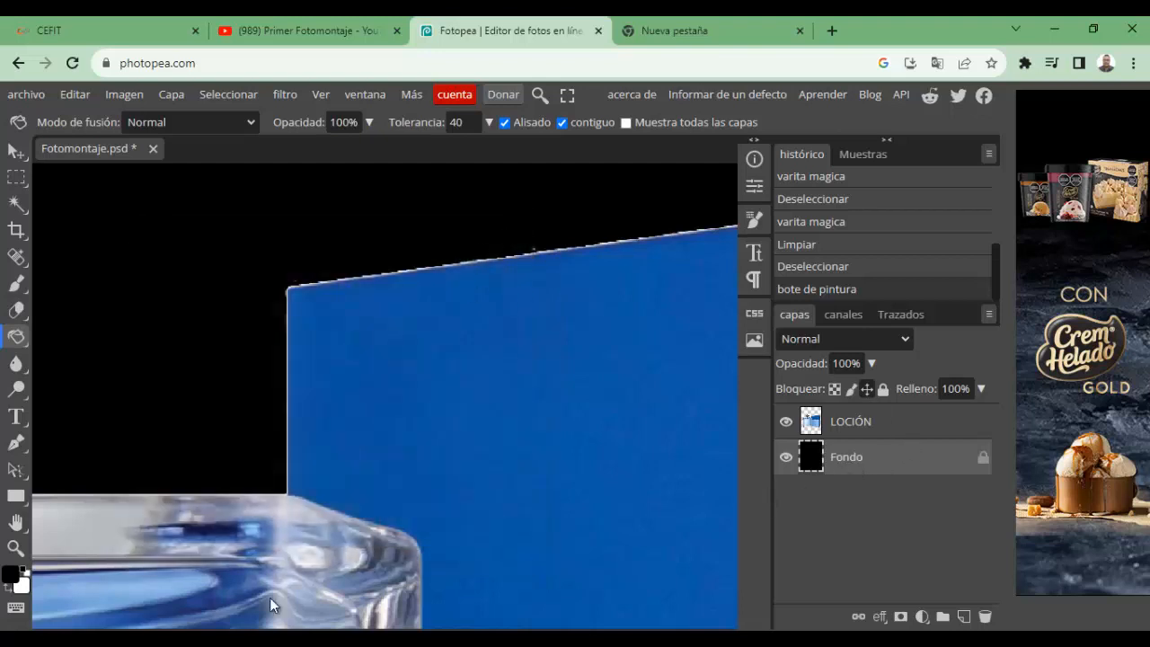
click(141, 367)
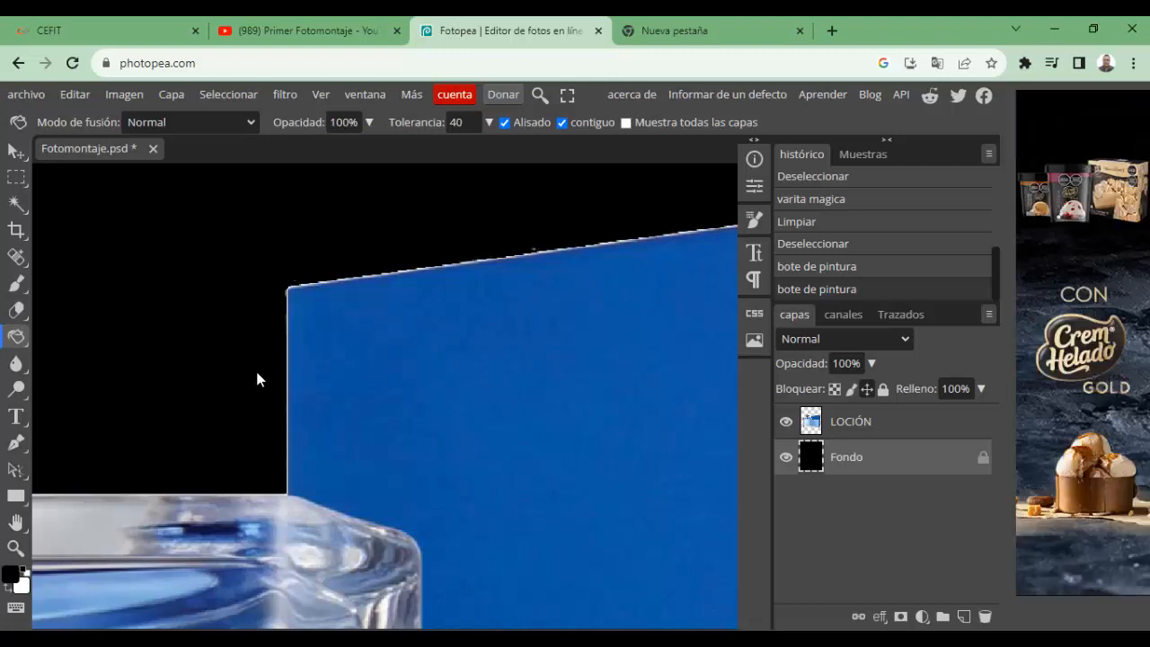
scroll(216, 387, down, 5)
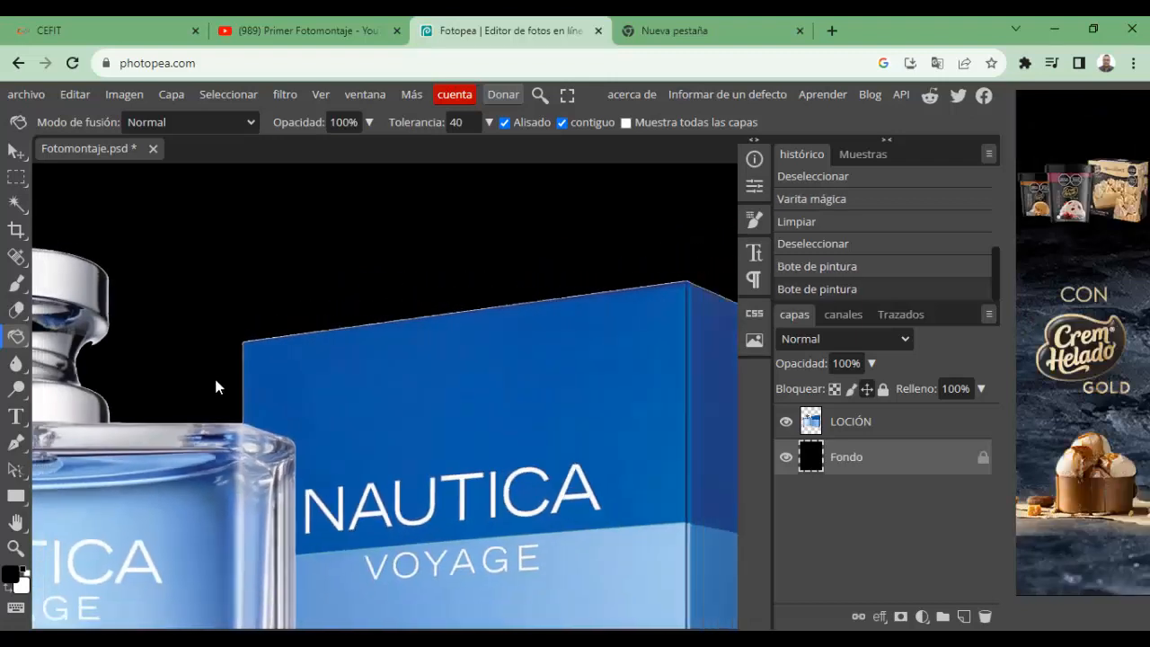
scroll(216, 387, down, 5)
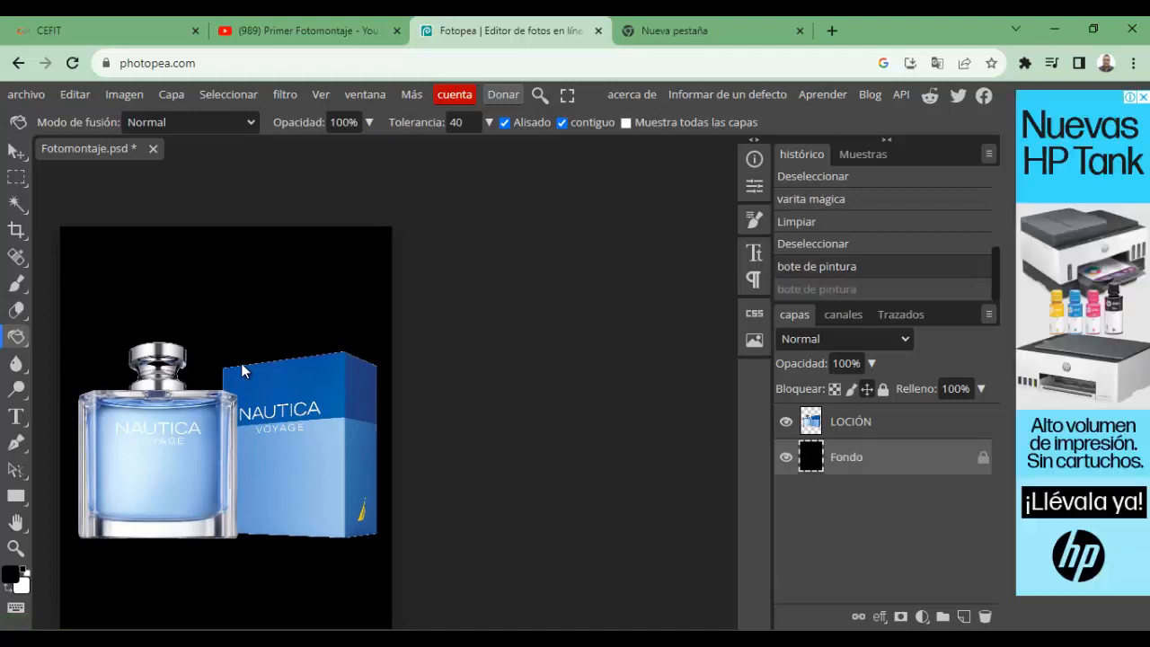
Undo the black fills, the deselection, the background deletion and the Magic Wand selection.
key(ctrl+z)
key(ctrl+z)
key(ctrl+z)
key(ctrl+z)
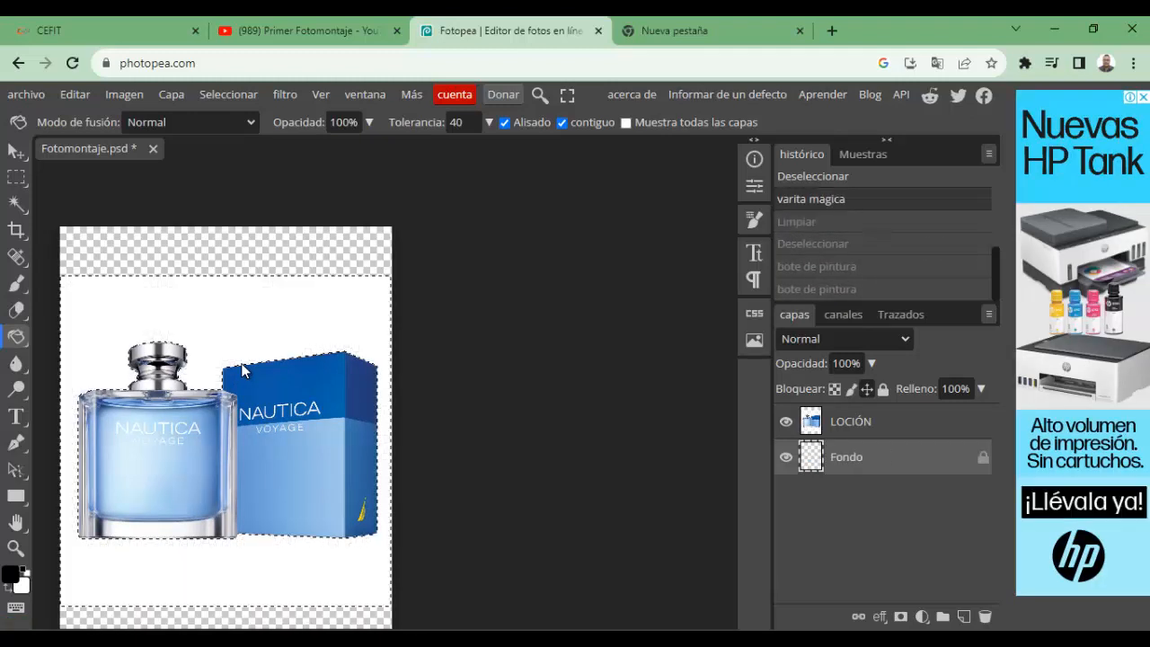
key(ctrl+z)
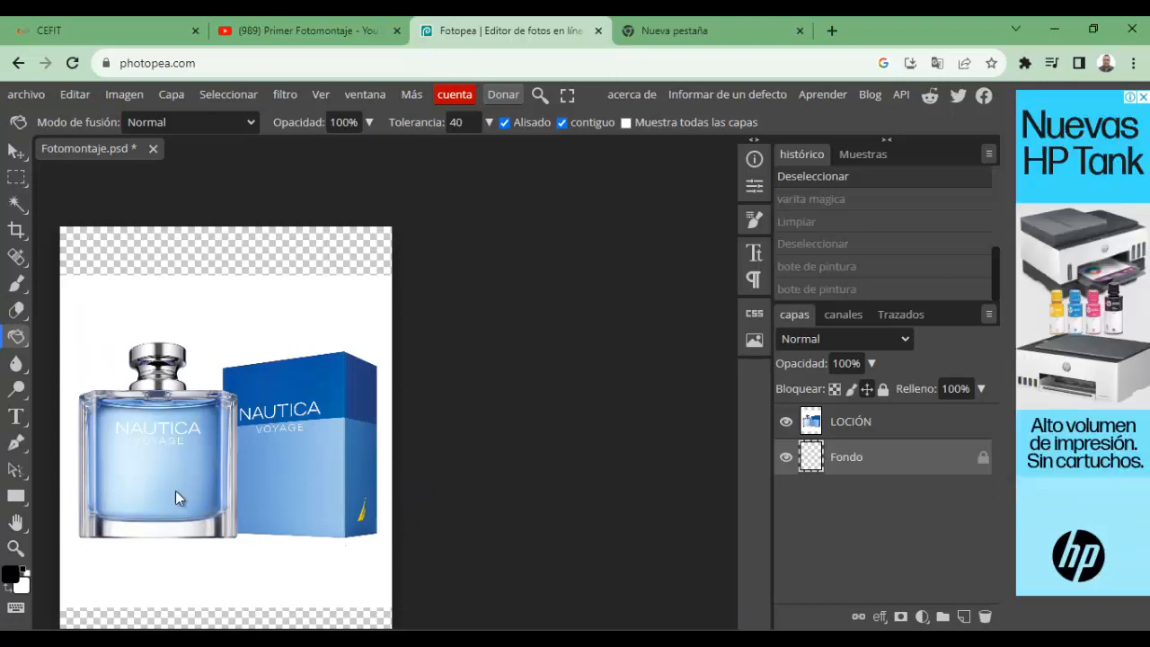
Centre the perfume in view, make the LOCIÓN layer active and check whether it can still be rasterized.
scroll(166, 440, up, 3)
scroll(166, 441, down, 4)
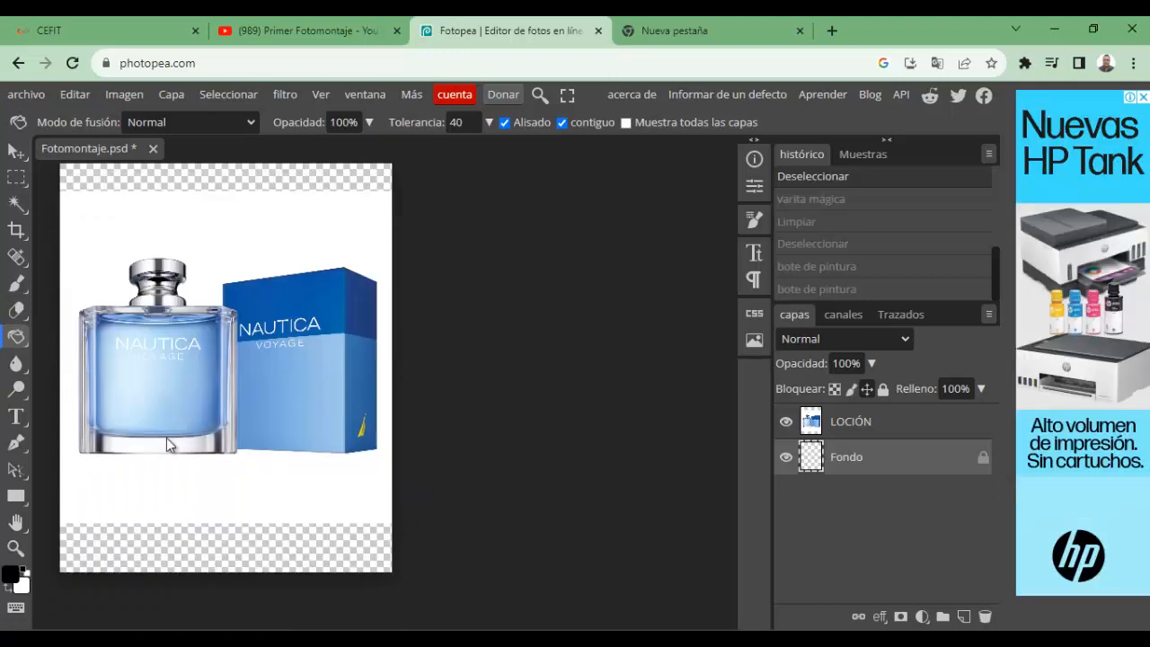
scroll(169, 441, up, 1)
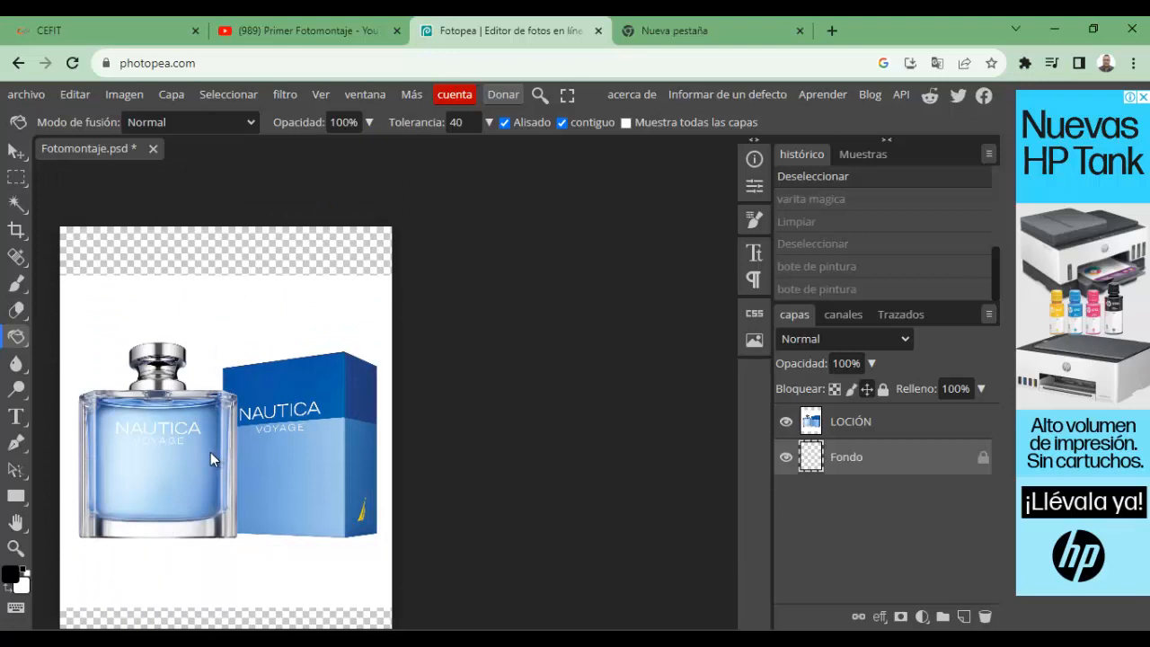
scroll(211, 452, up, 3)
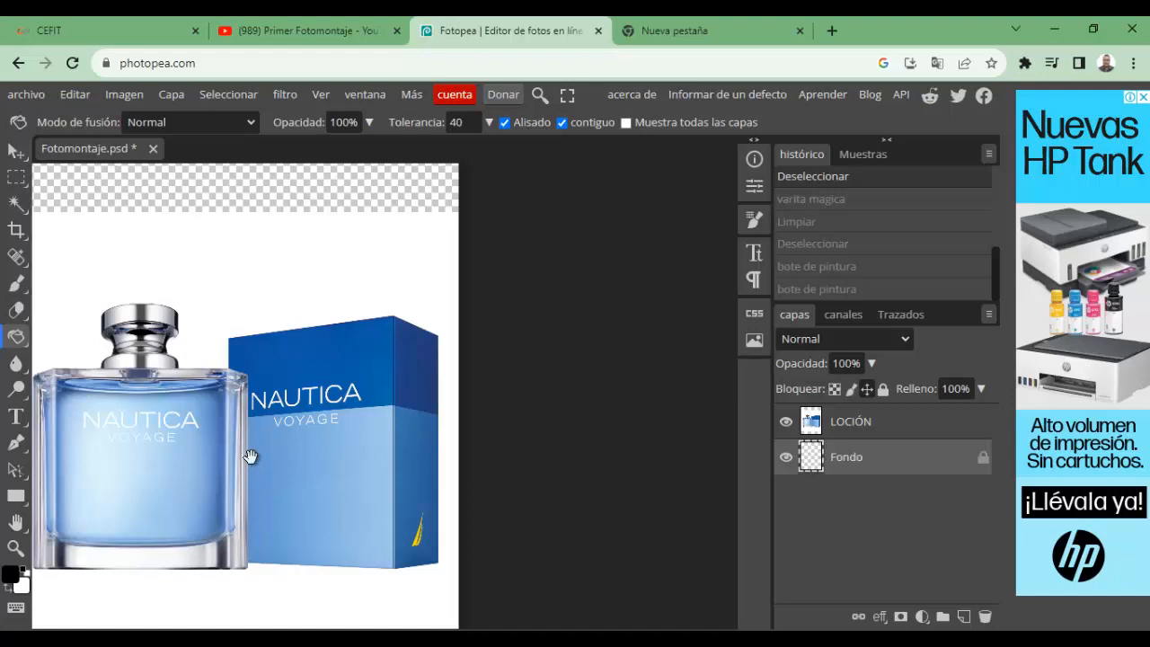
drag(250, 456, 187, 446)
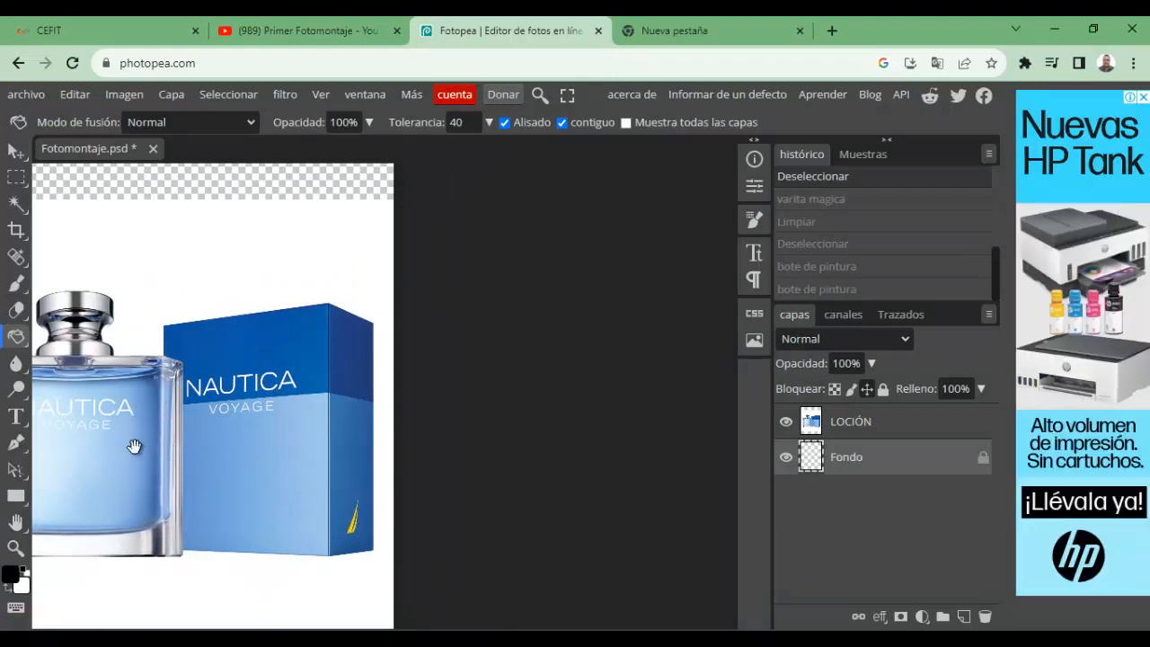
drag(126, 446, 216, 480)
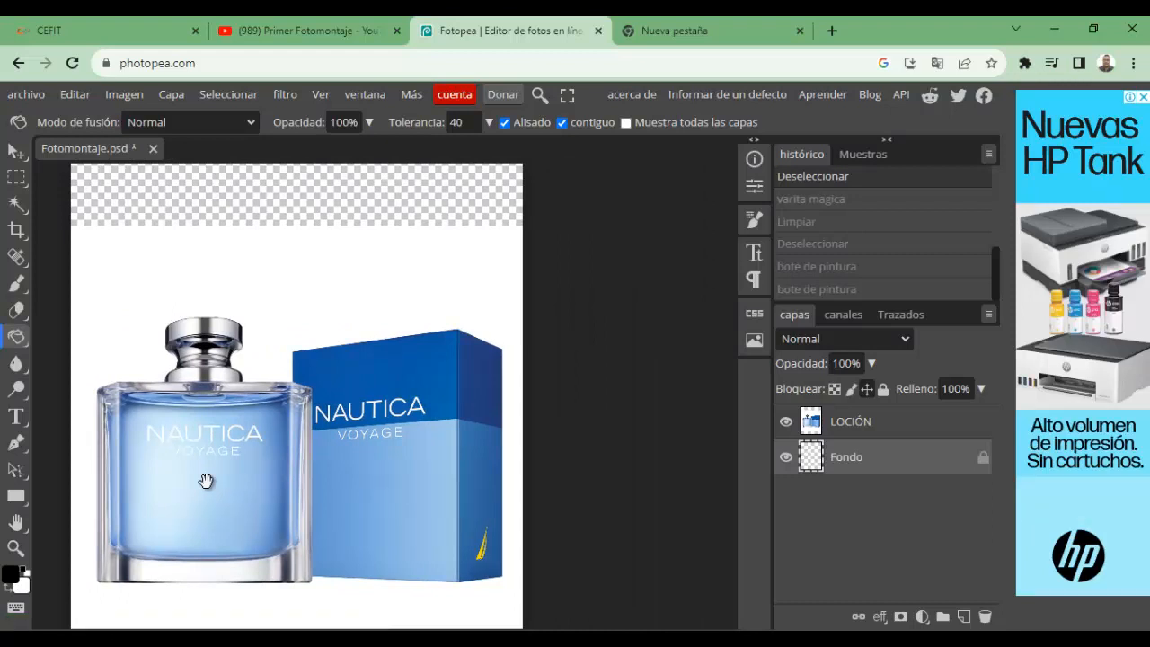
drag(219, 481, 282, 440)
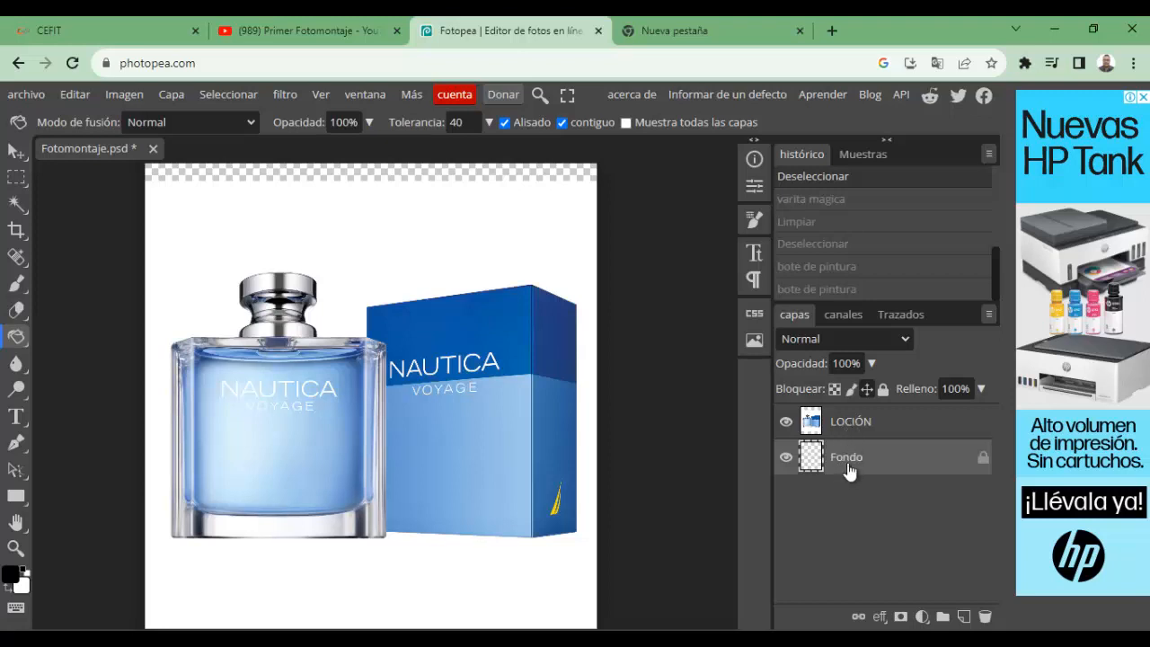
click(849, 423)
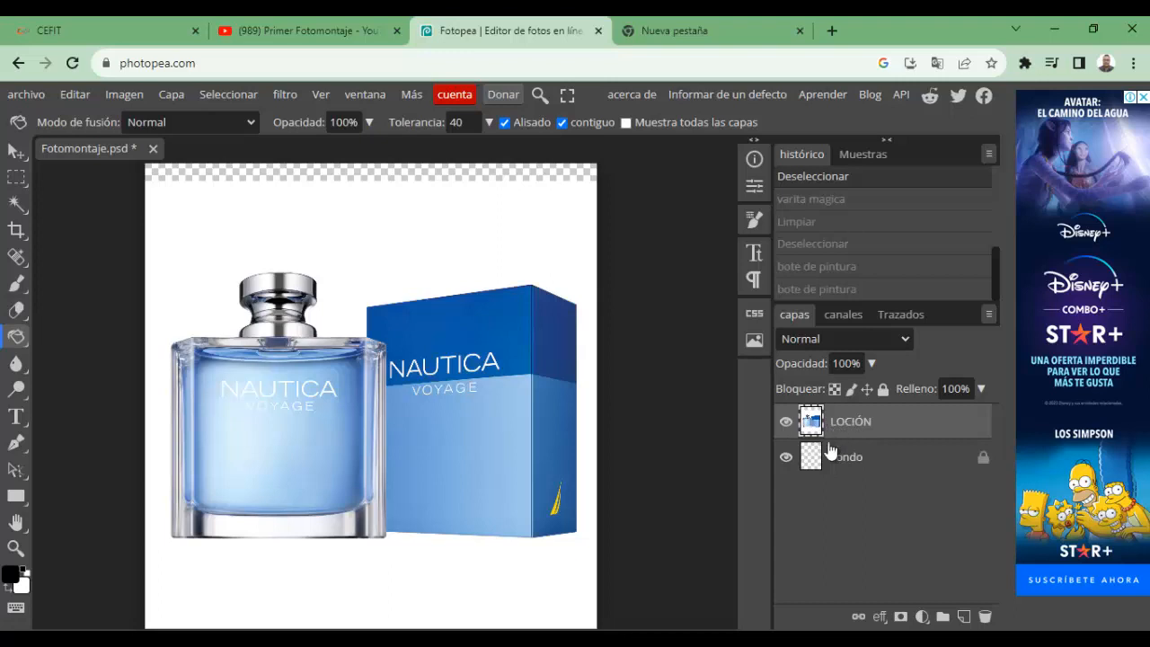
click(844, 470)
click(843, 435)
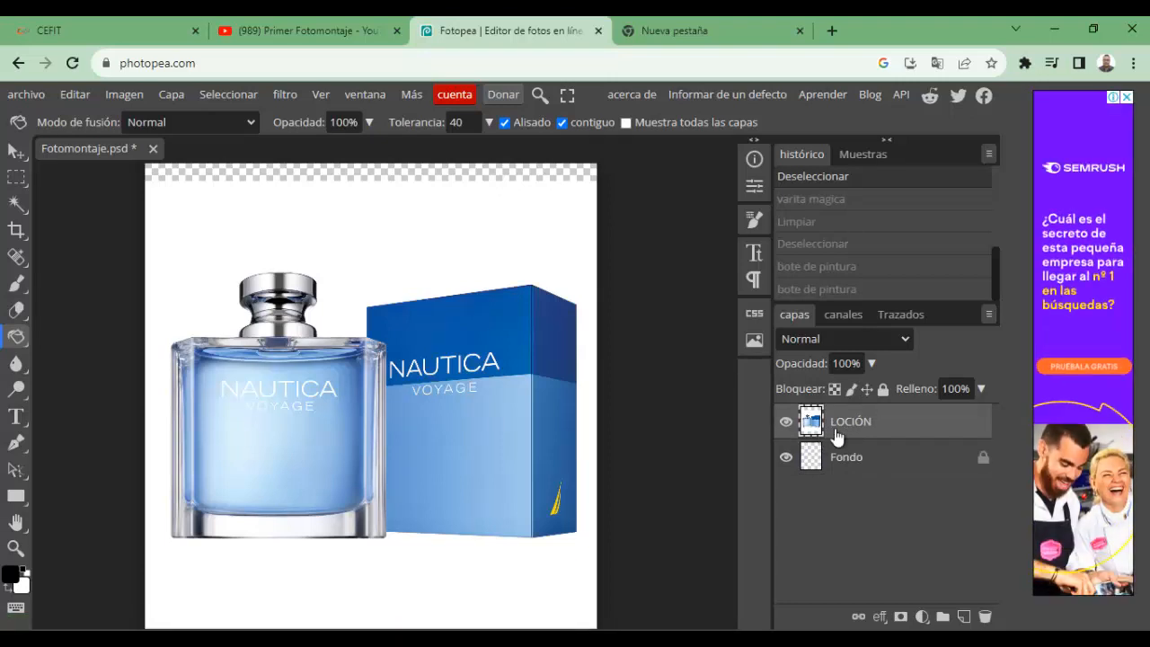
right_click(845, 430)
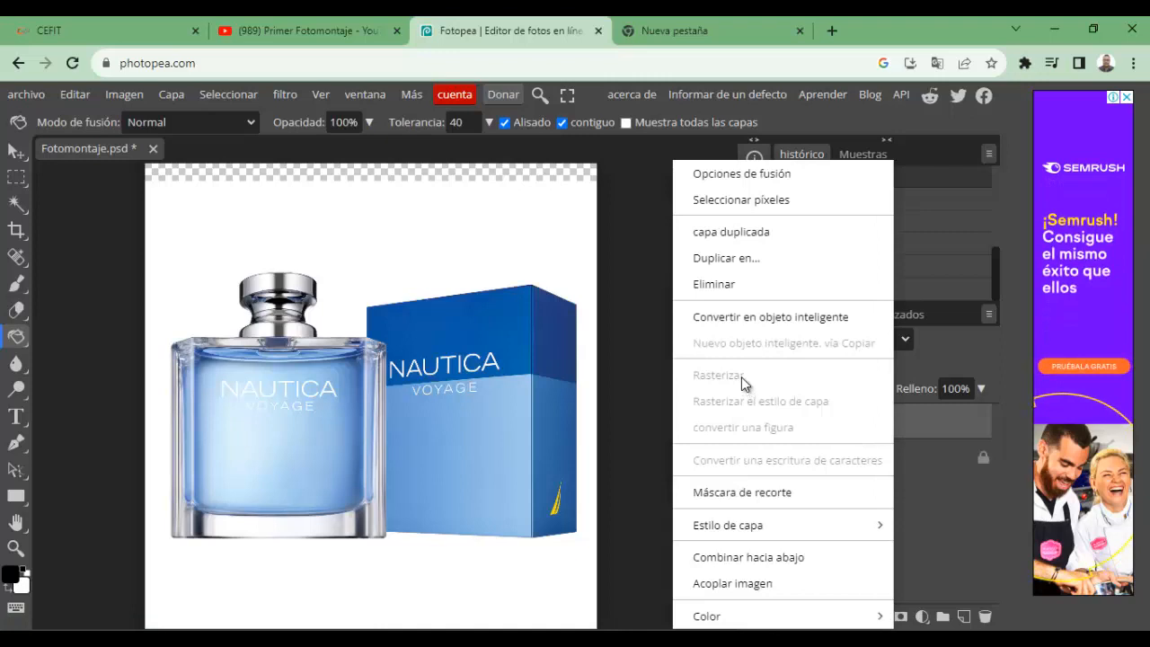
click(902, 427)
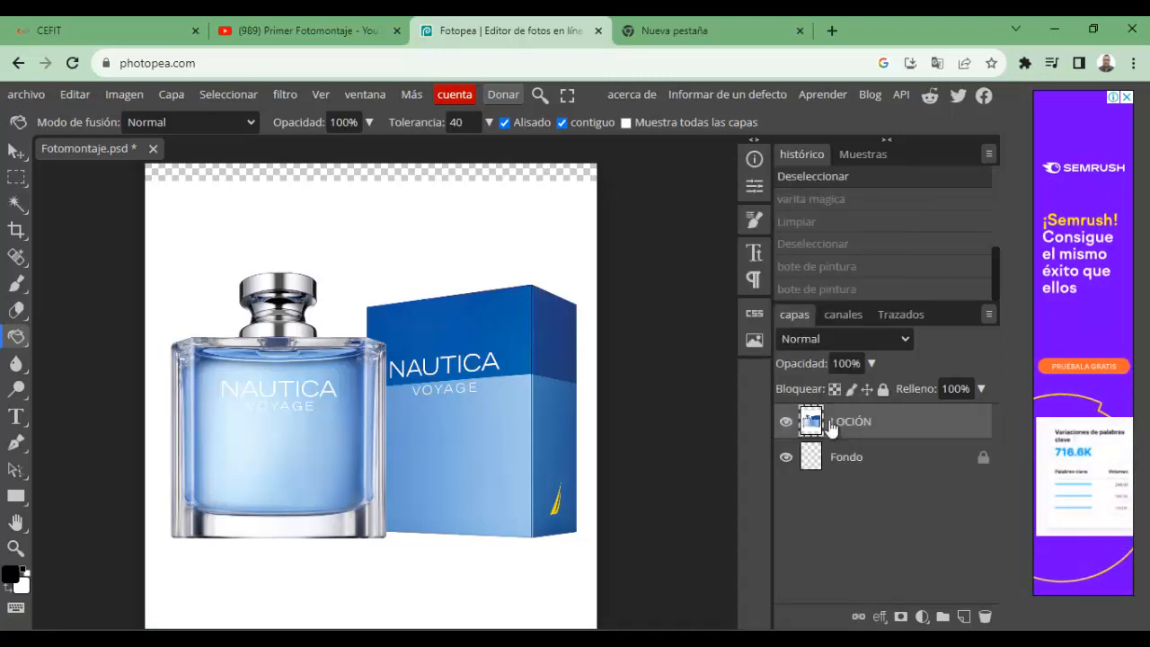
Select the white background on the LOCIÓN layer with the Magic Wand at tolerance 16 and inspect the selection edge along the box.
click(17, 204)
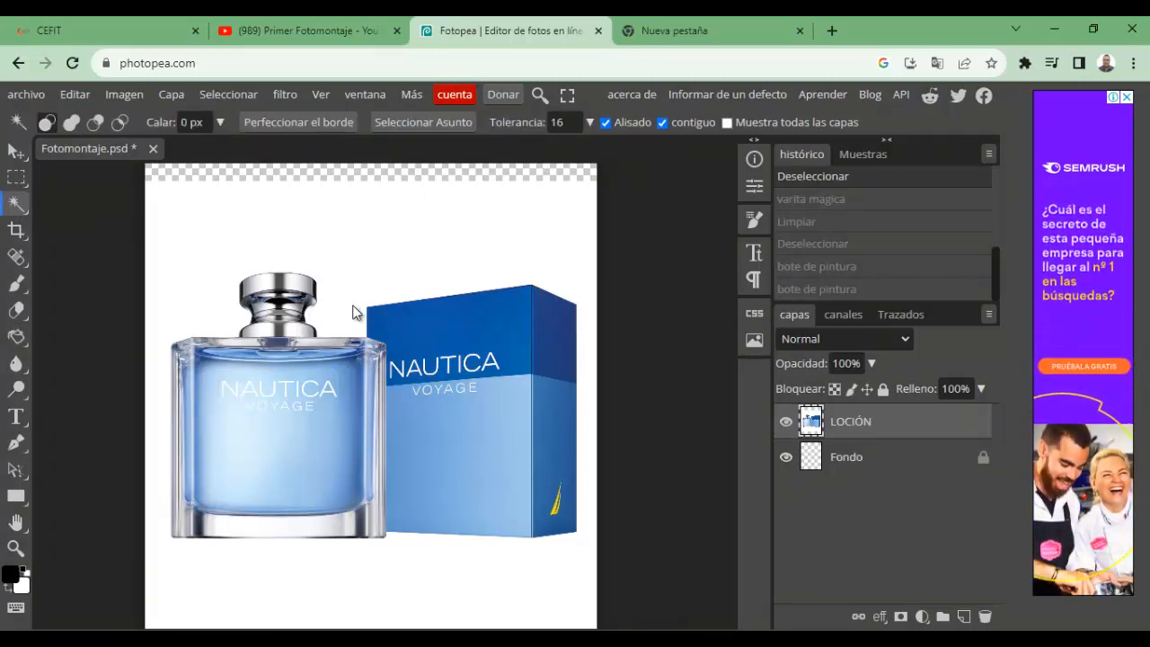
scroll(389, 320, up, 5)
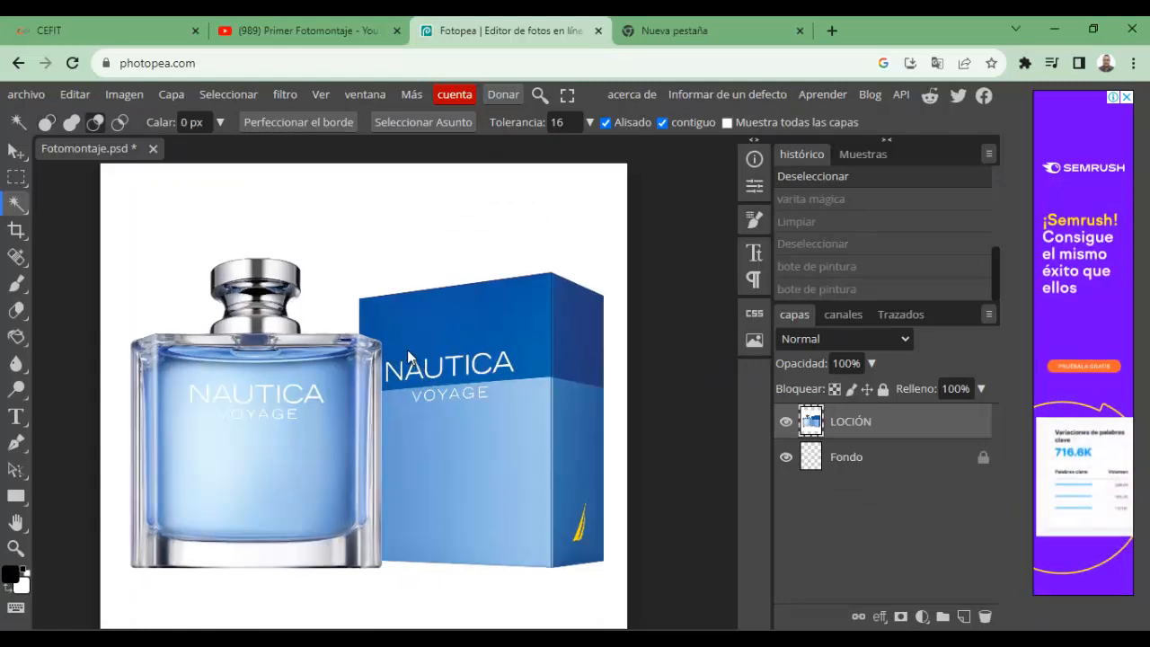
scroll(389, 319, up, 2)
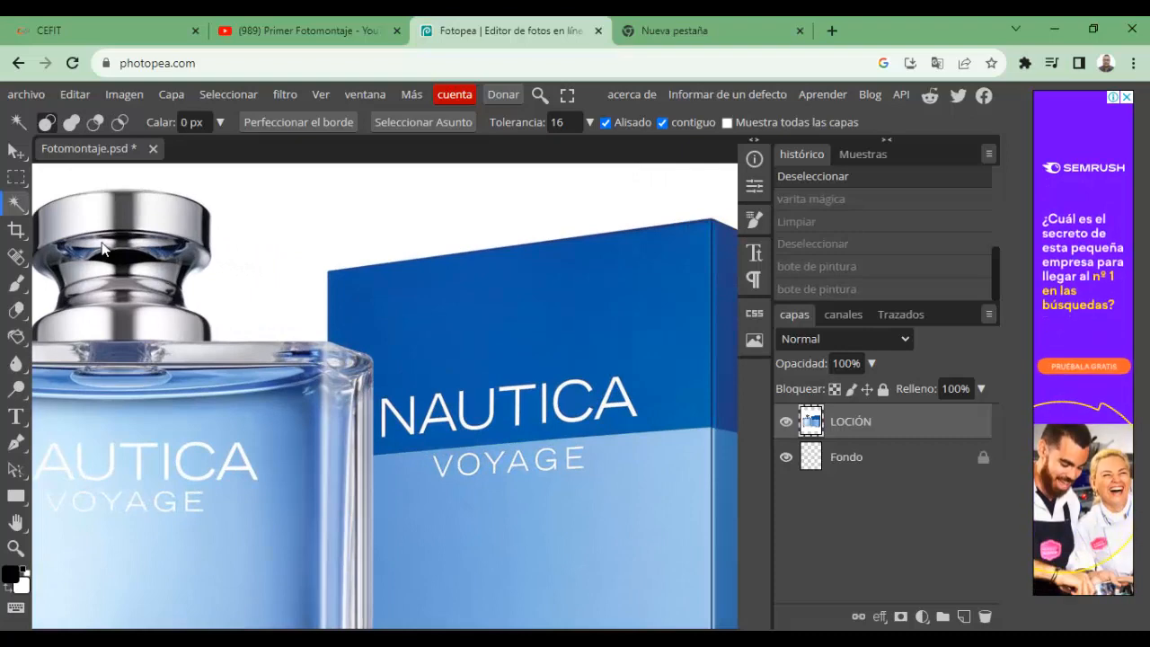
click(290, 236)
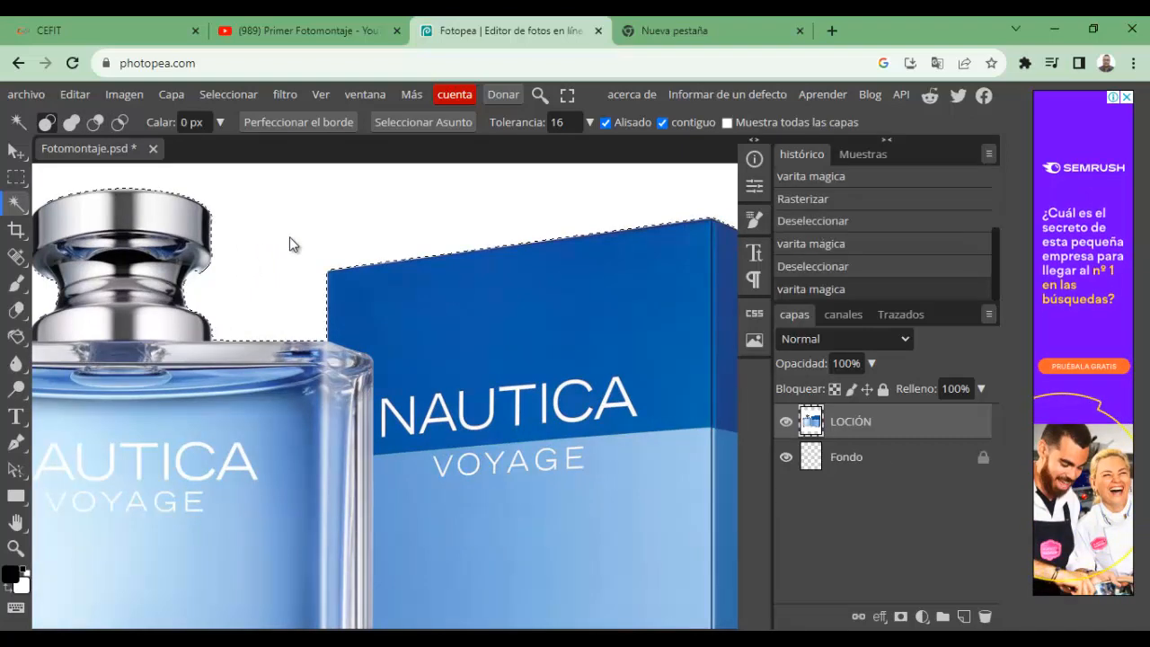
scroll(297, 241, up, 2)
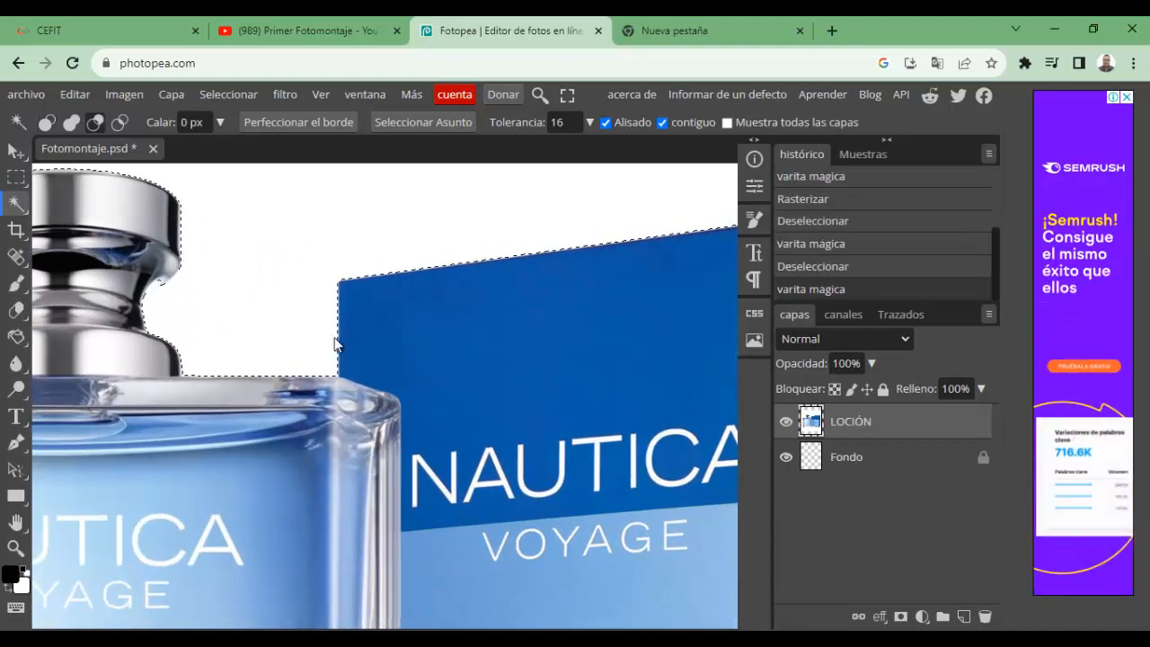
scroll(326, 333, up, 1)
scroll(326, 333, up, 1)
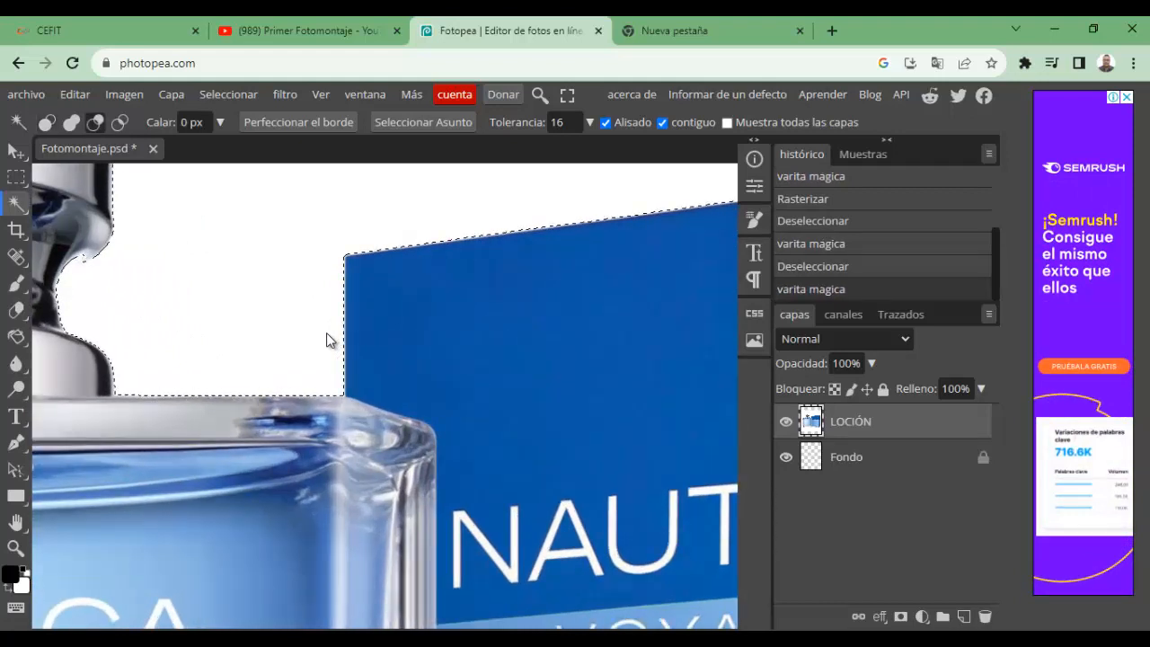
scroll(327, 333, up, 1)
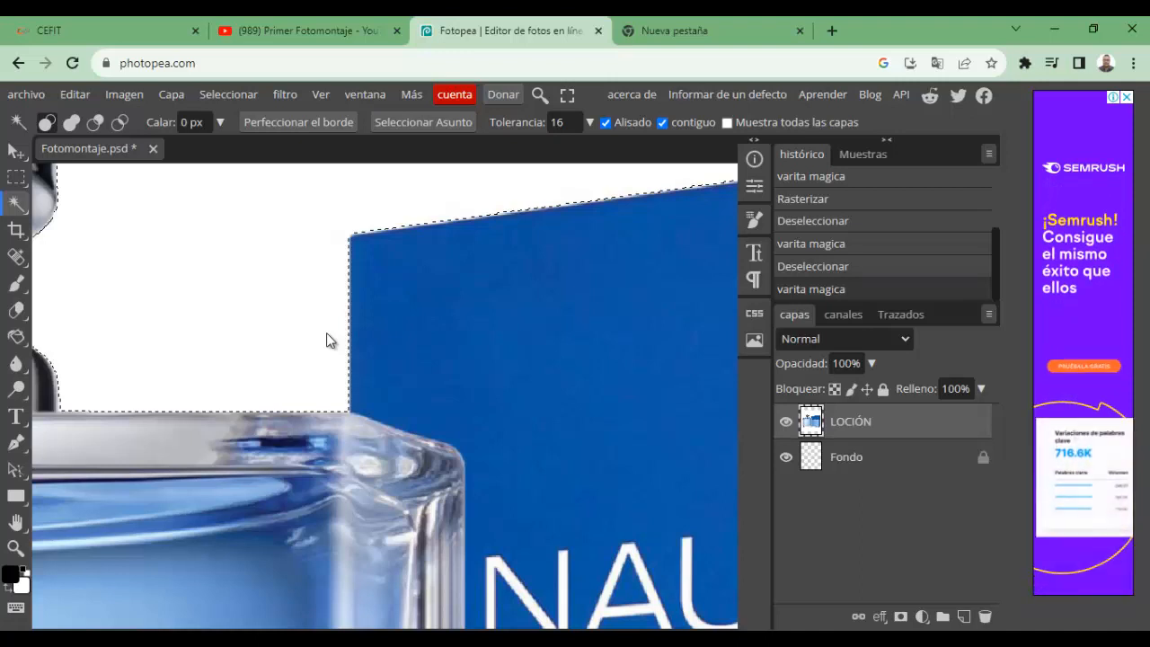
Try expanding the white background selection by 5 pixels, compare its edge with the box, and undo the expansion.
click(223, 96)
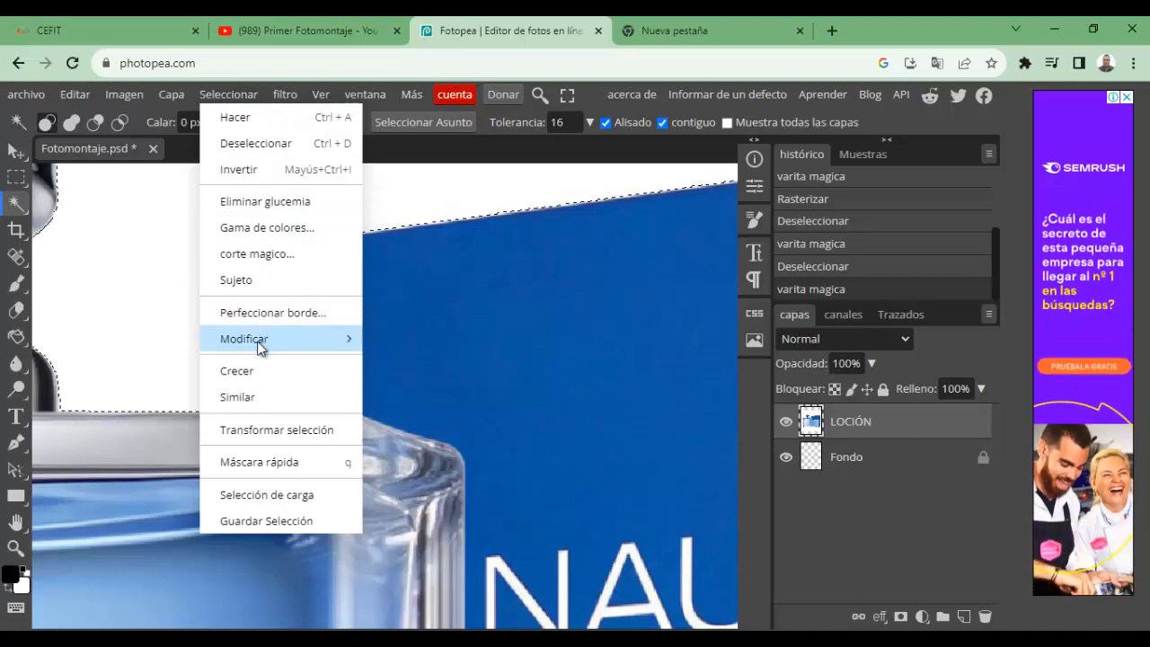
mouse_move(258, 347)
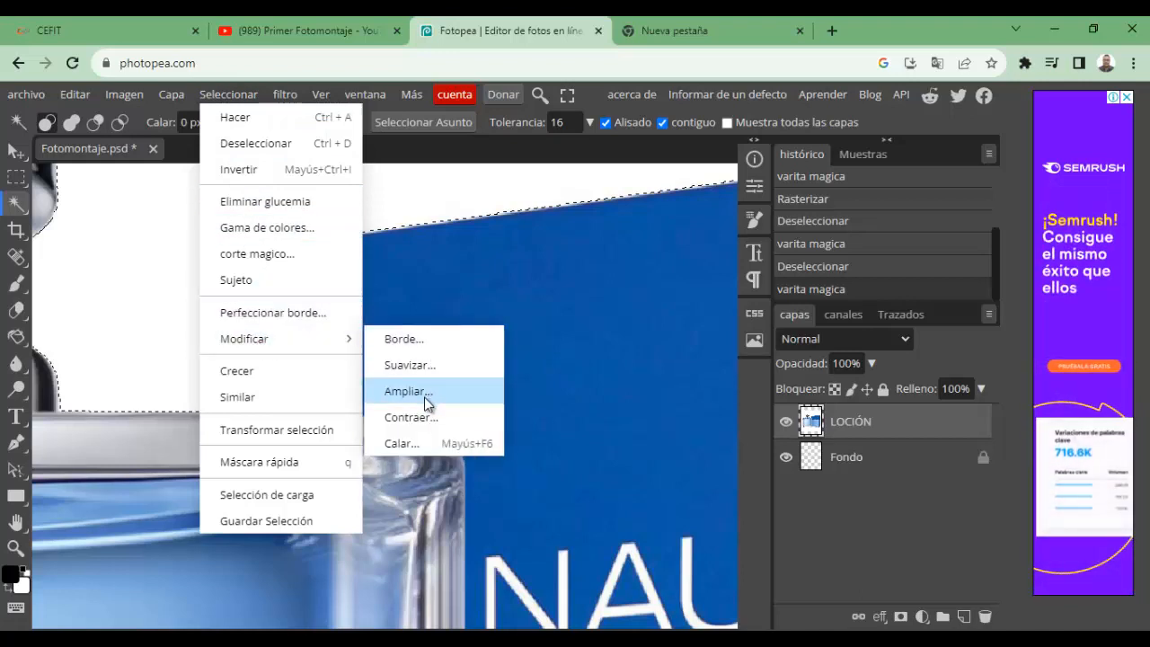
click(233, 90)
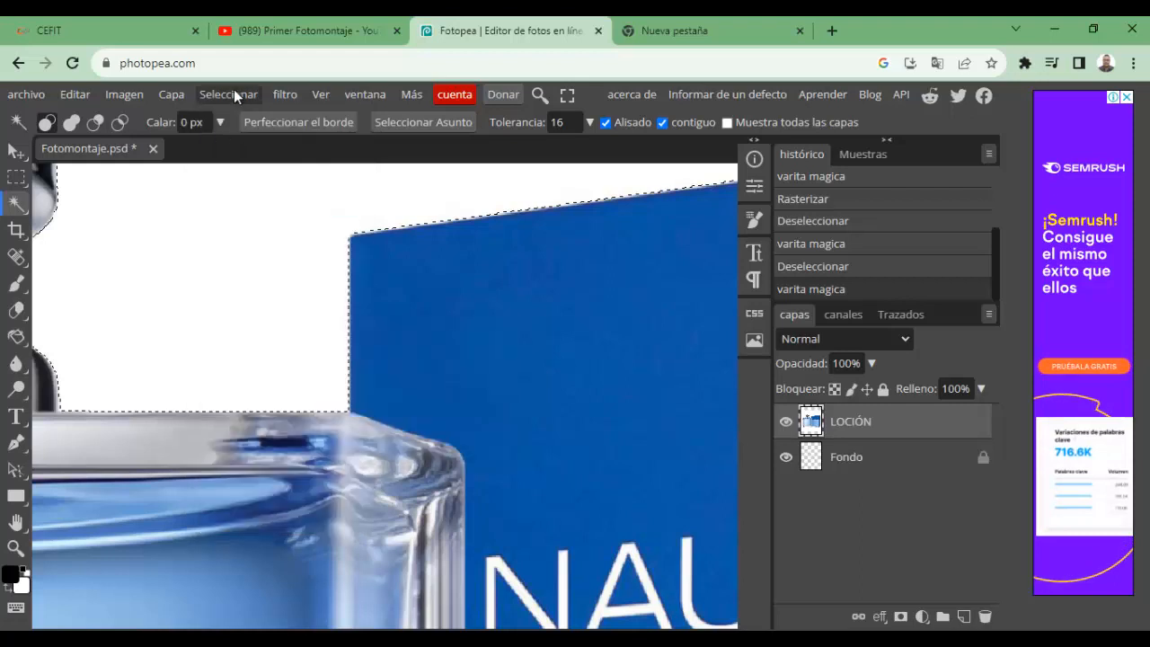
click(234, 90)
mouse_move(263, 346)
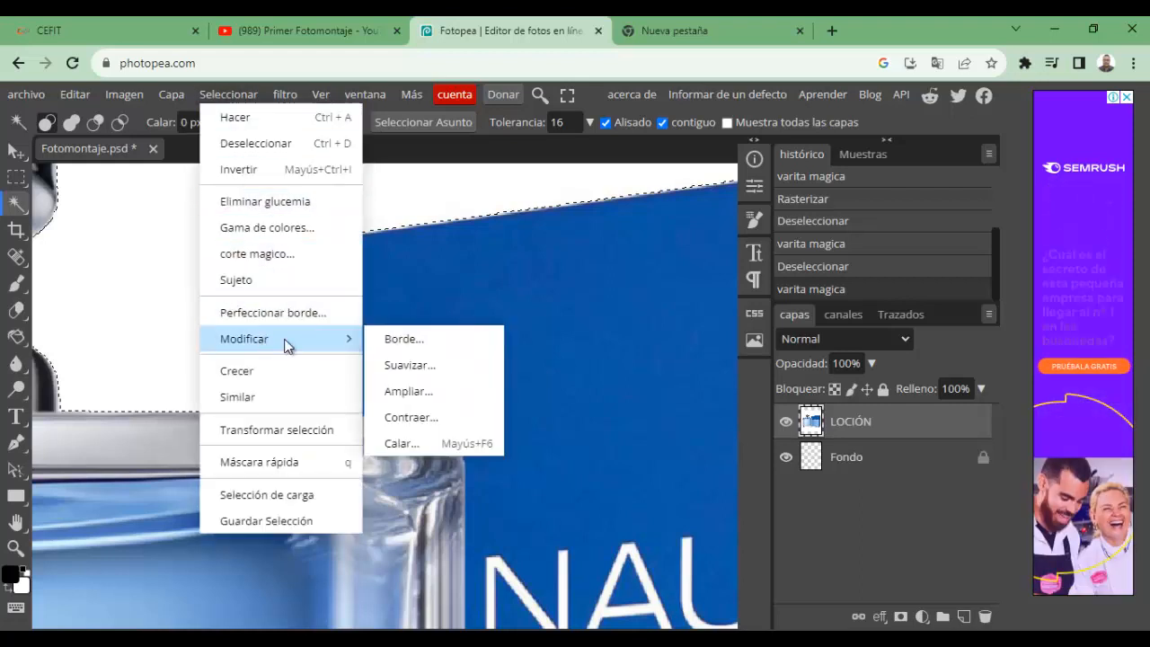
click(424, 390)
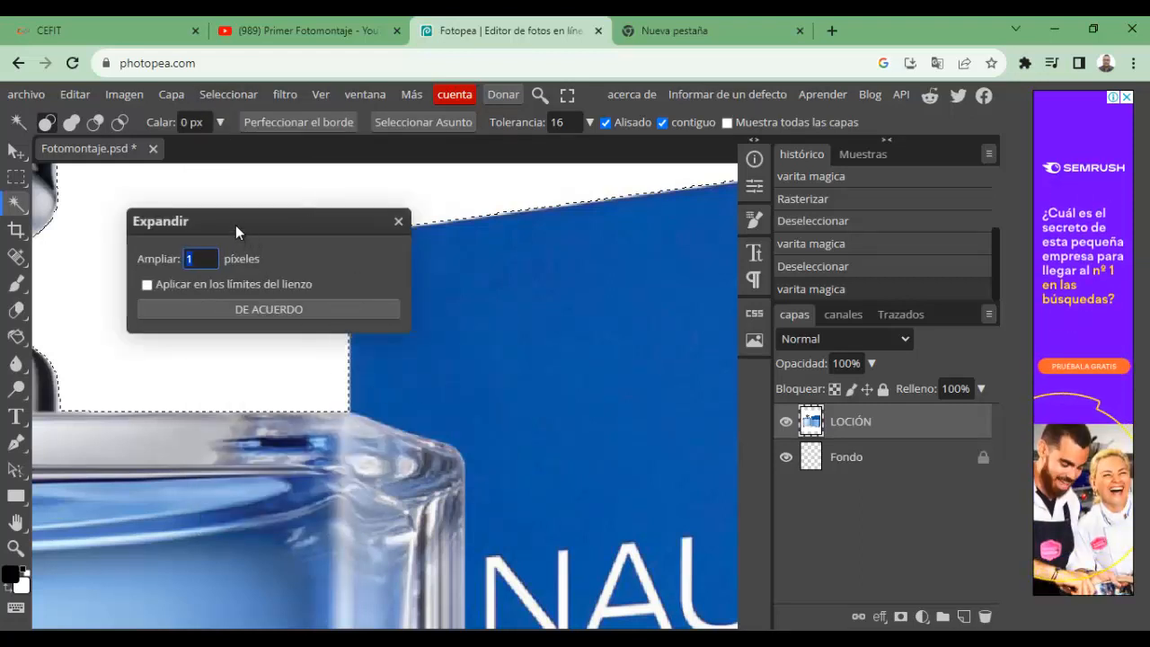
drag(235, 225, 142, 194)
click(138, 234)
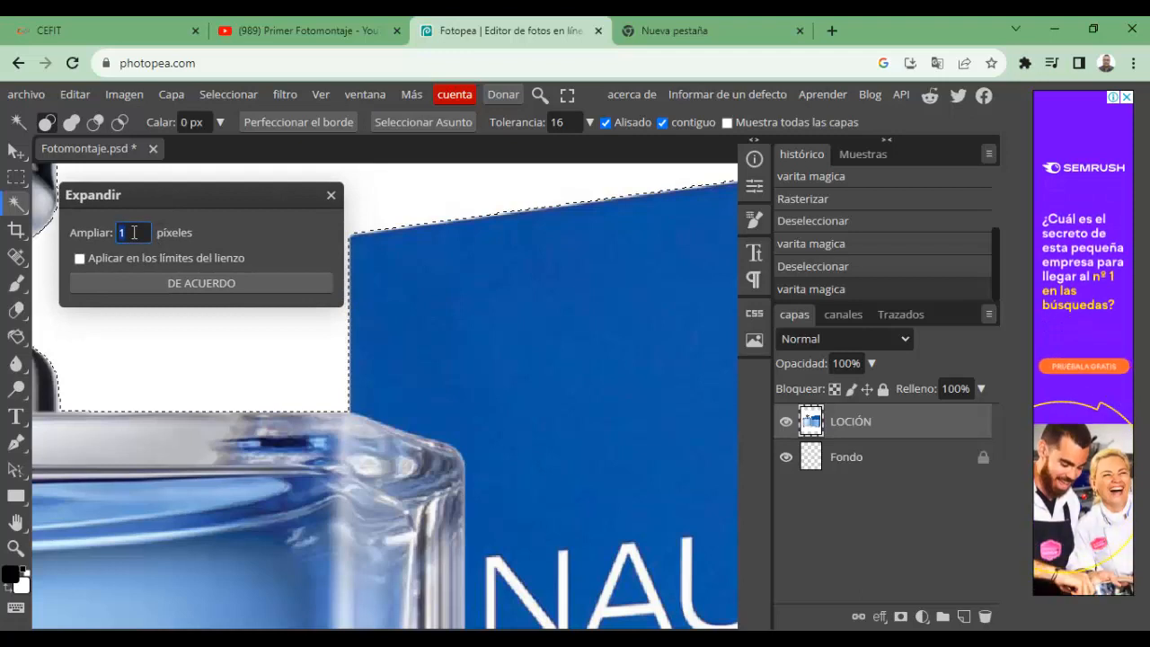
drag(138, 233, 84, 228)
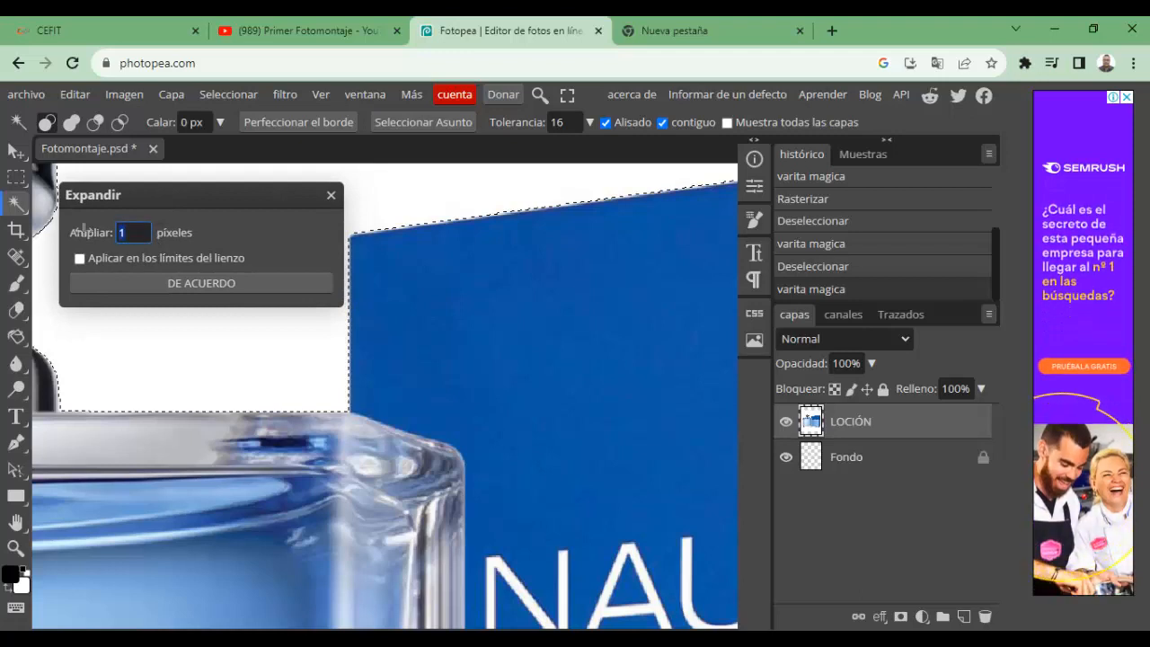
text(5)
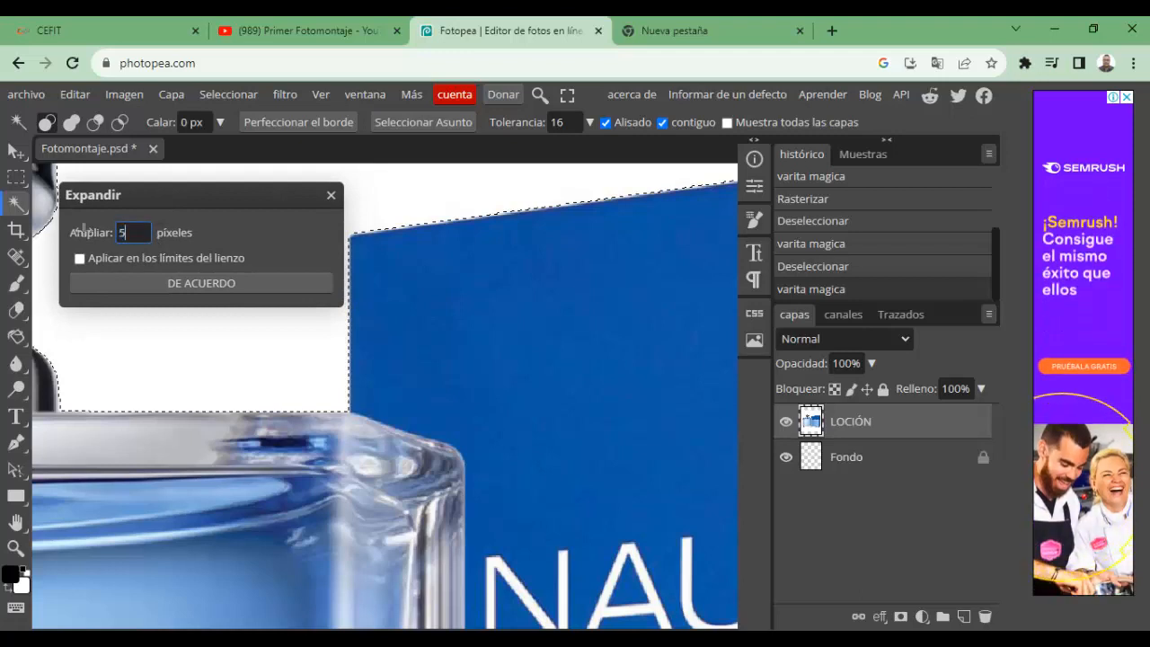
click(199, 284)
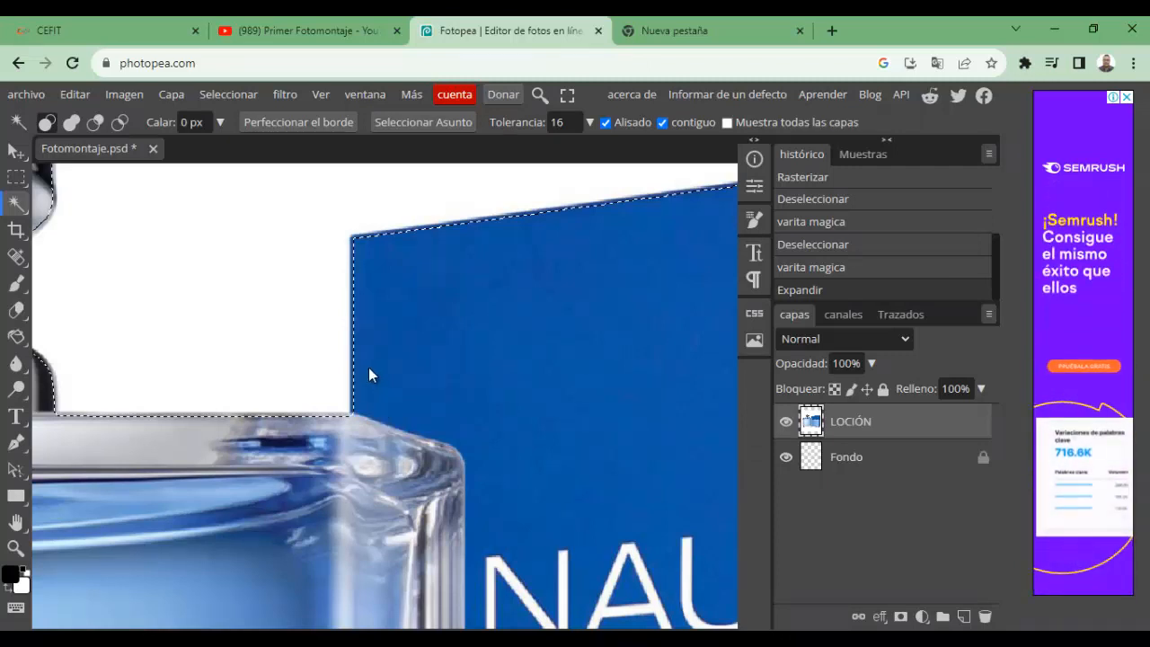
key(ctrl+z)
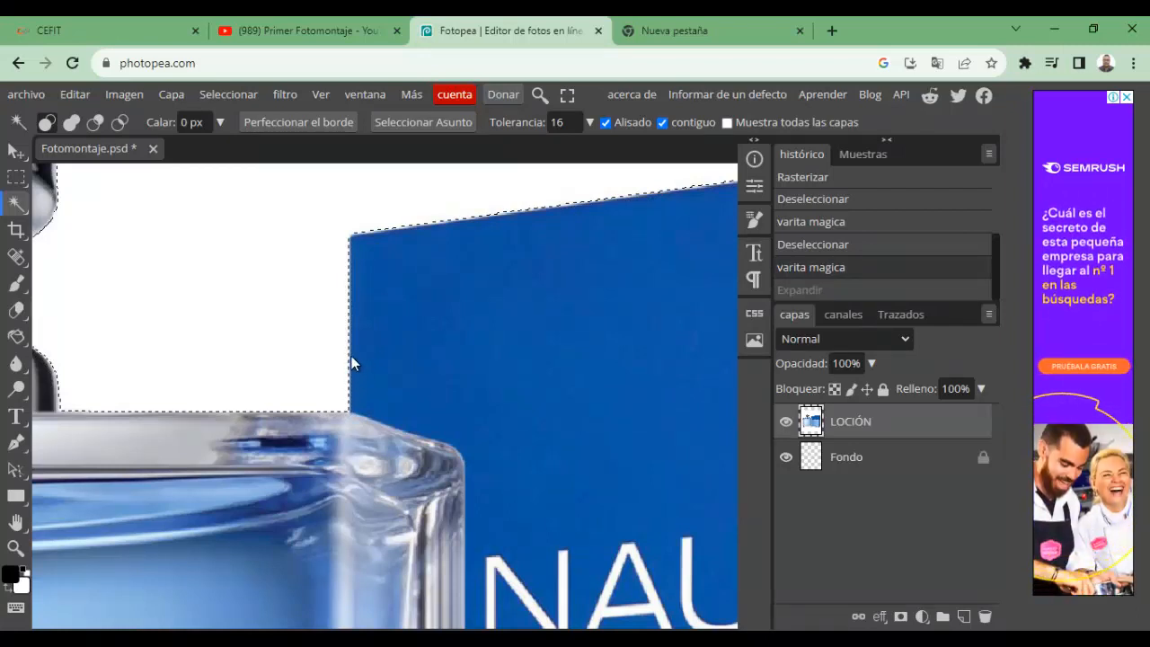
Try expanding the white background selection by 3 pixels, compare its edge with the box, and undo the expansion.
click(231, 96)
mouse_move(257, 338)
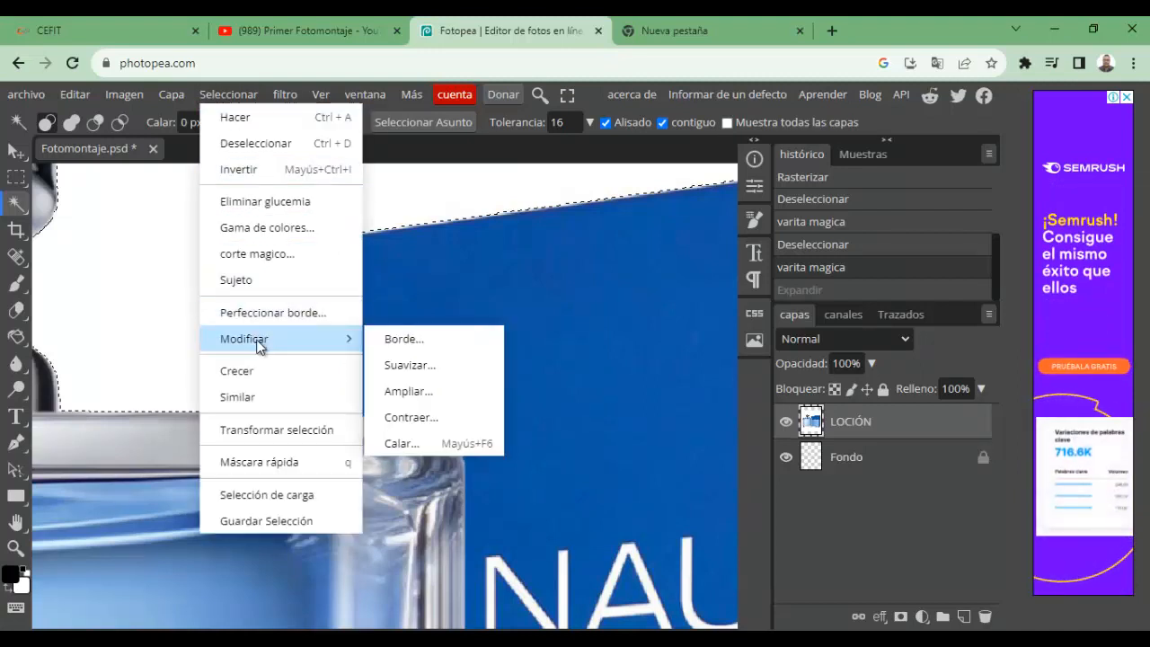
click(400, 391)
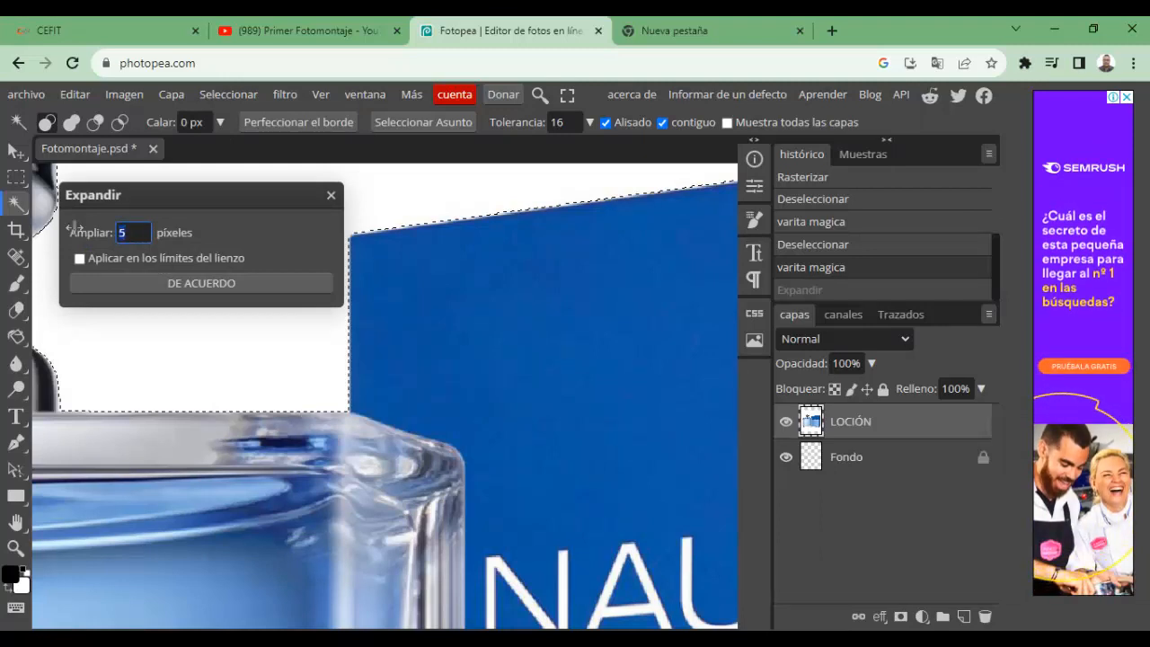
text(3)
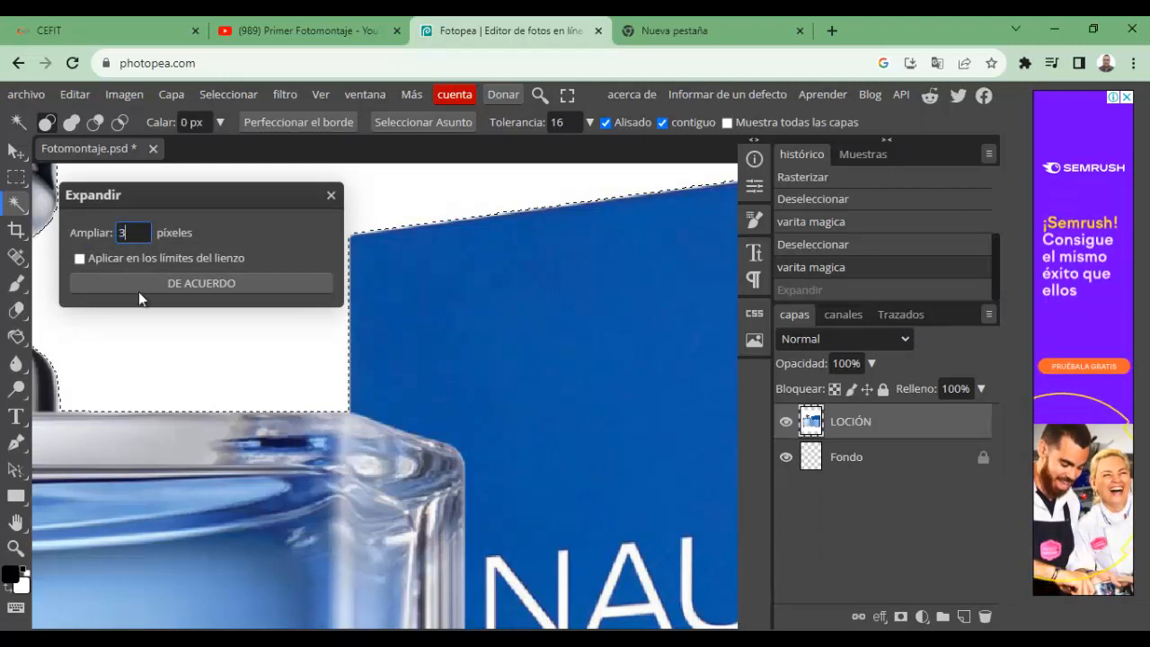
click(206, 285)
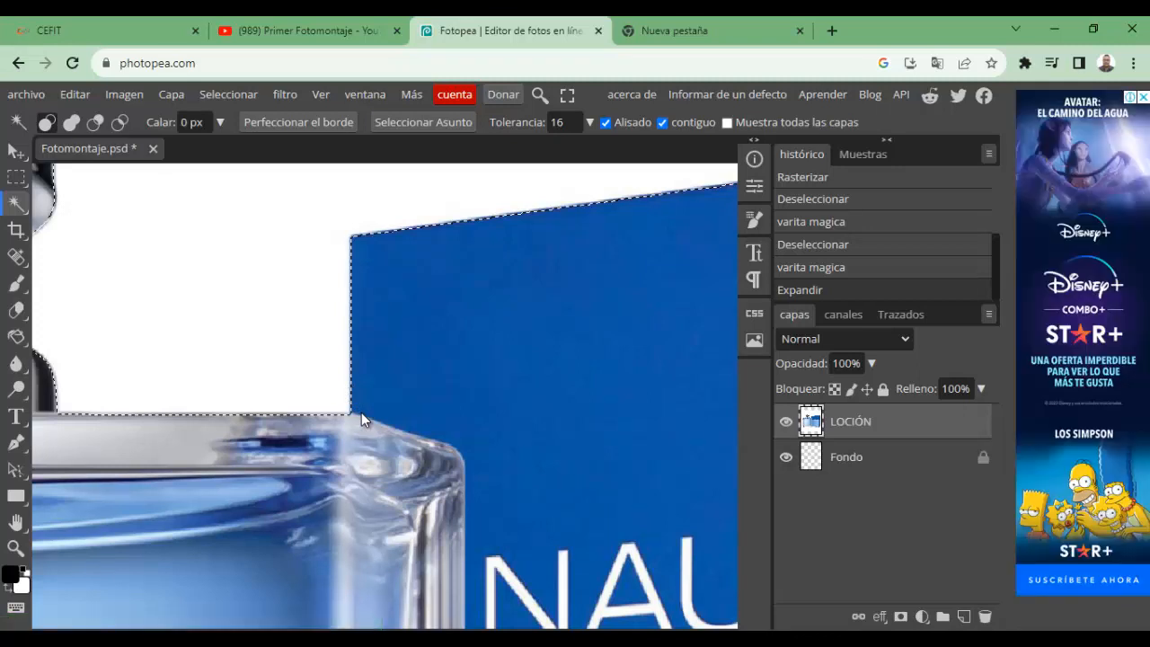
key(ctrl+z)
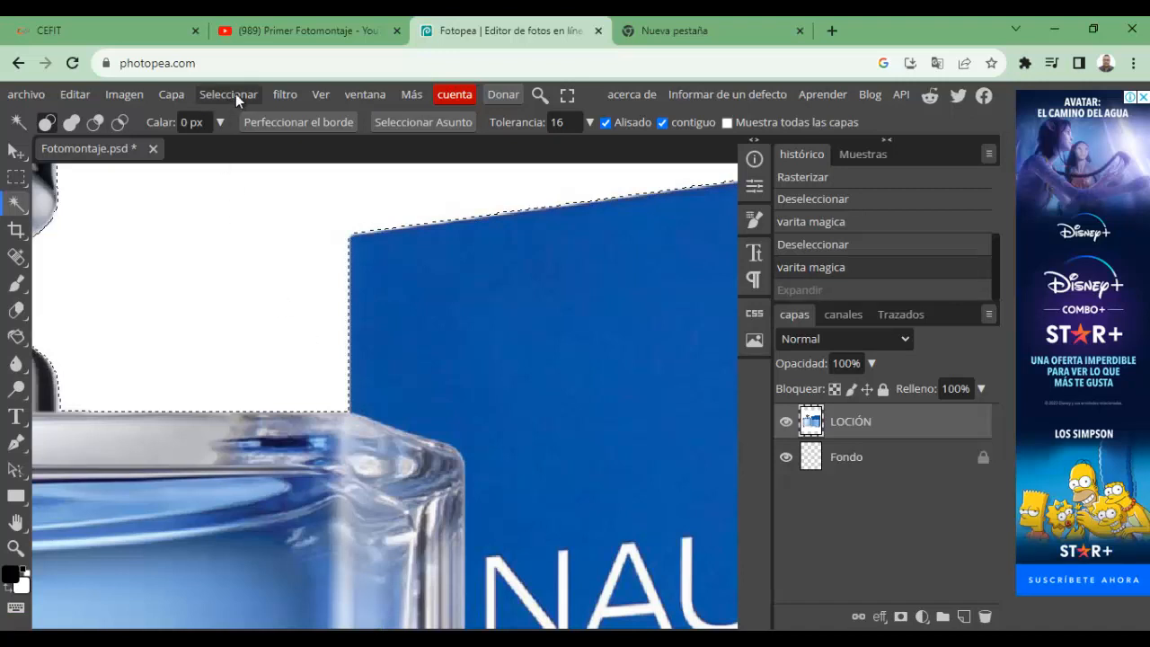
Expand the white background selection on the LOCIÓN layer by 4 pixels.
click(235, 93)
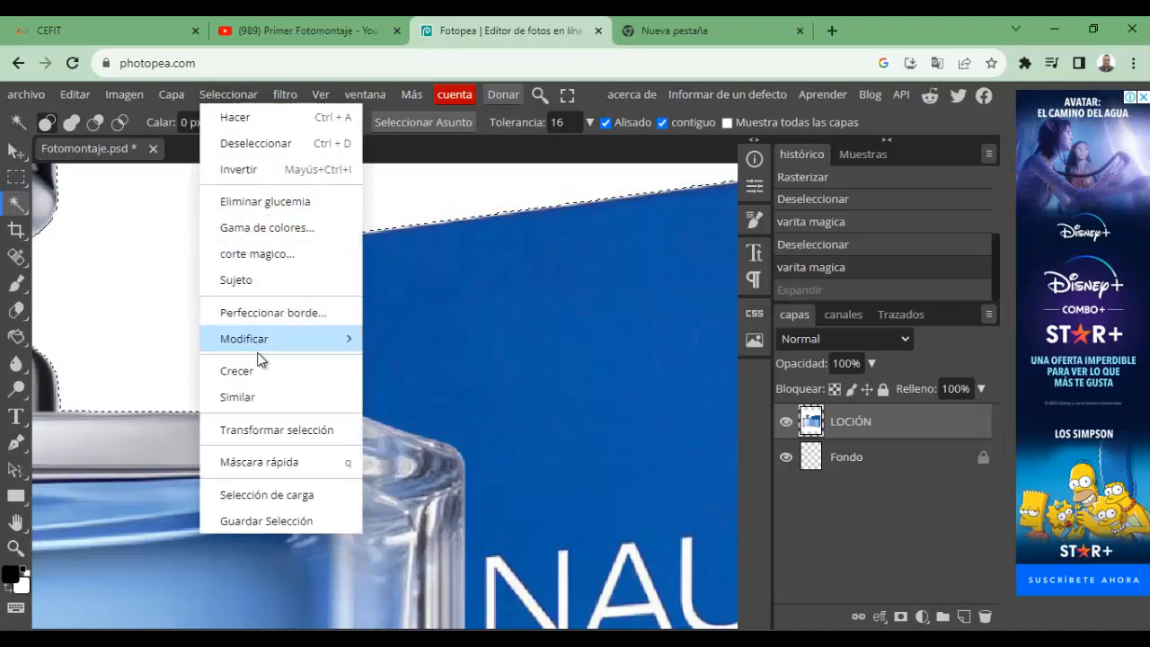
mouse_move(262, 342)
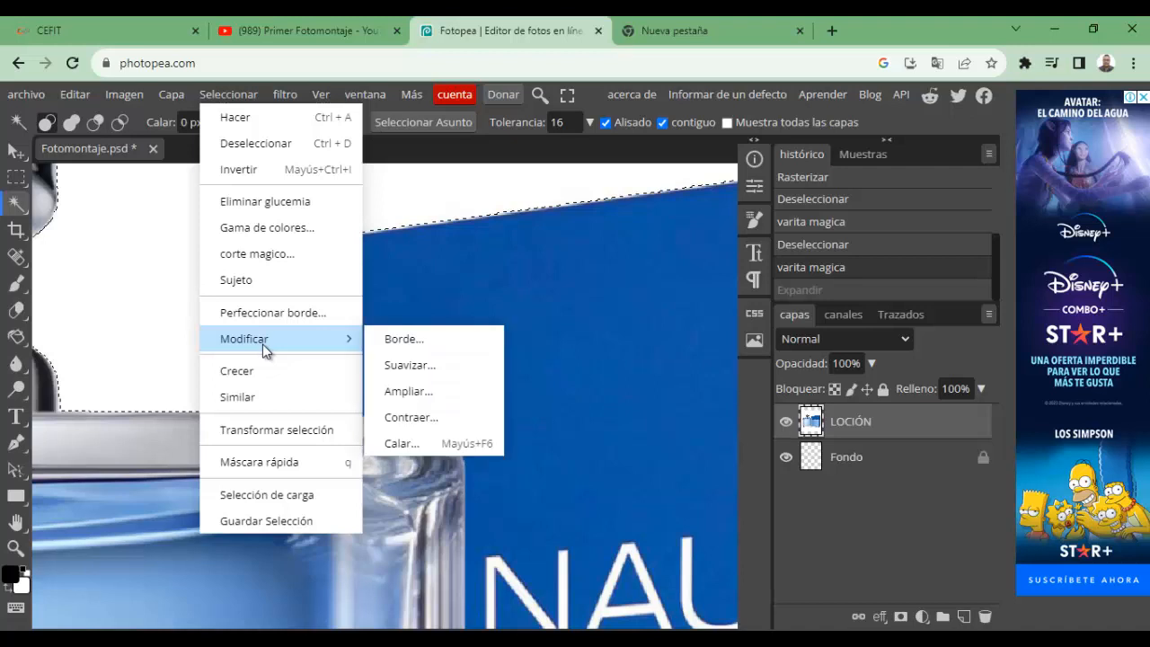
click(404, 391)
text(3)
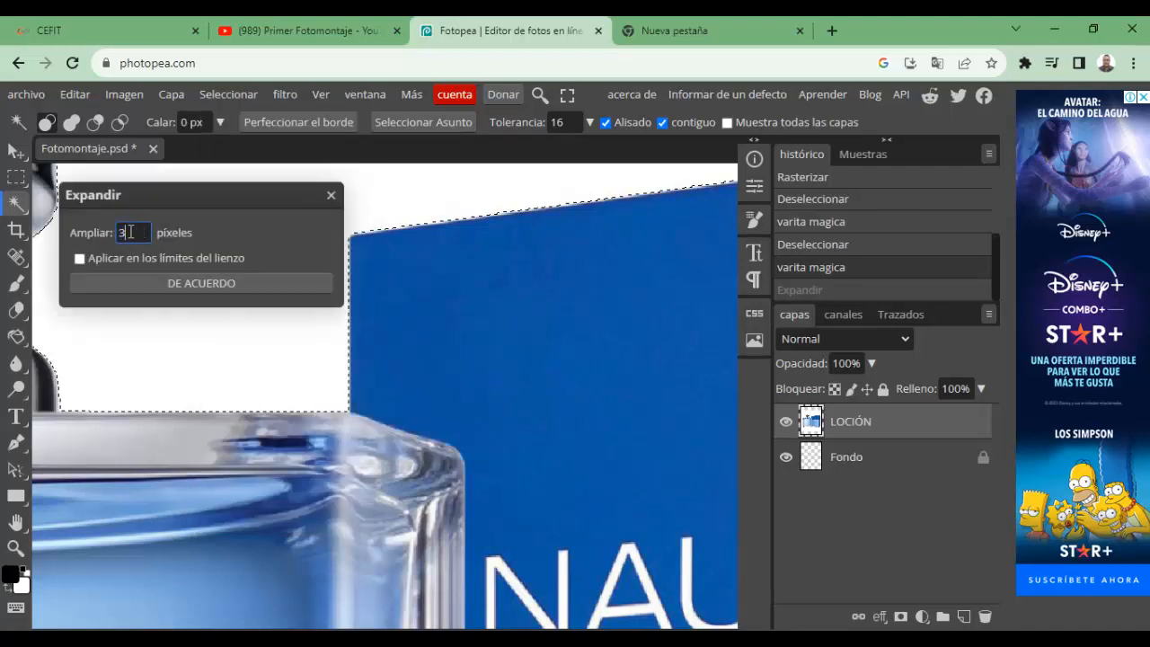
text(4)
click(175, 287)
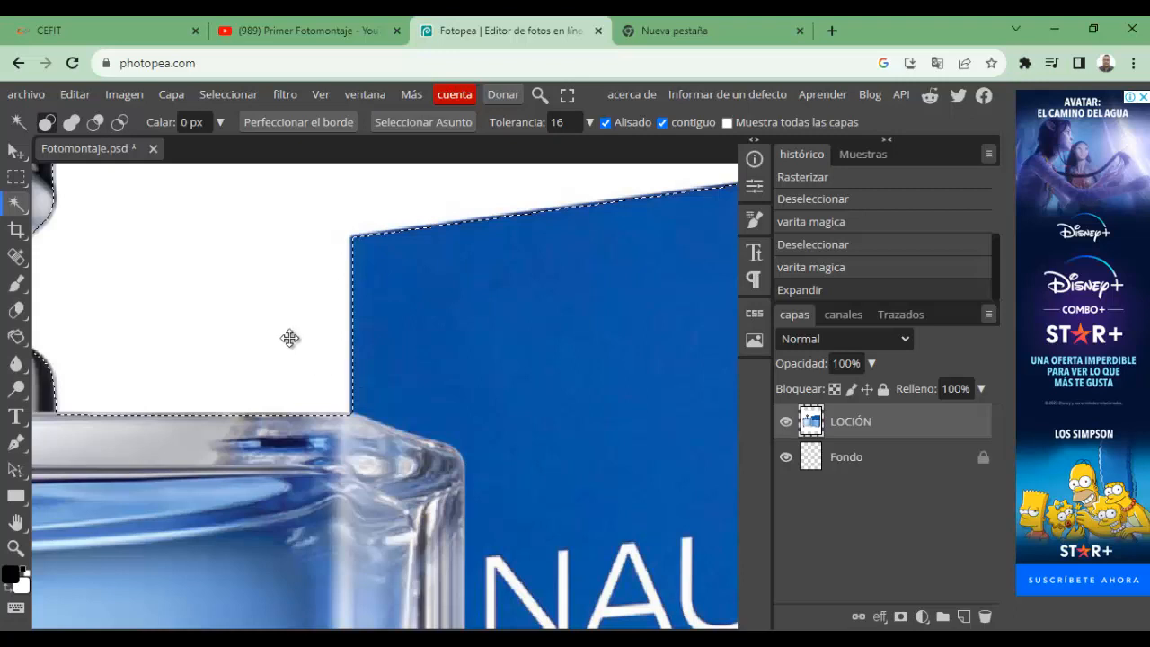
key(shift)
key(shift+F6)
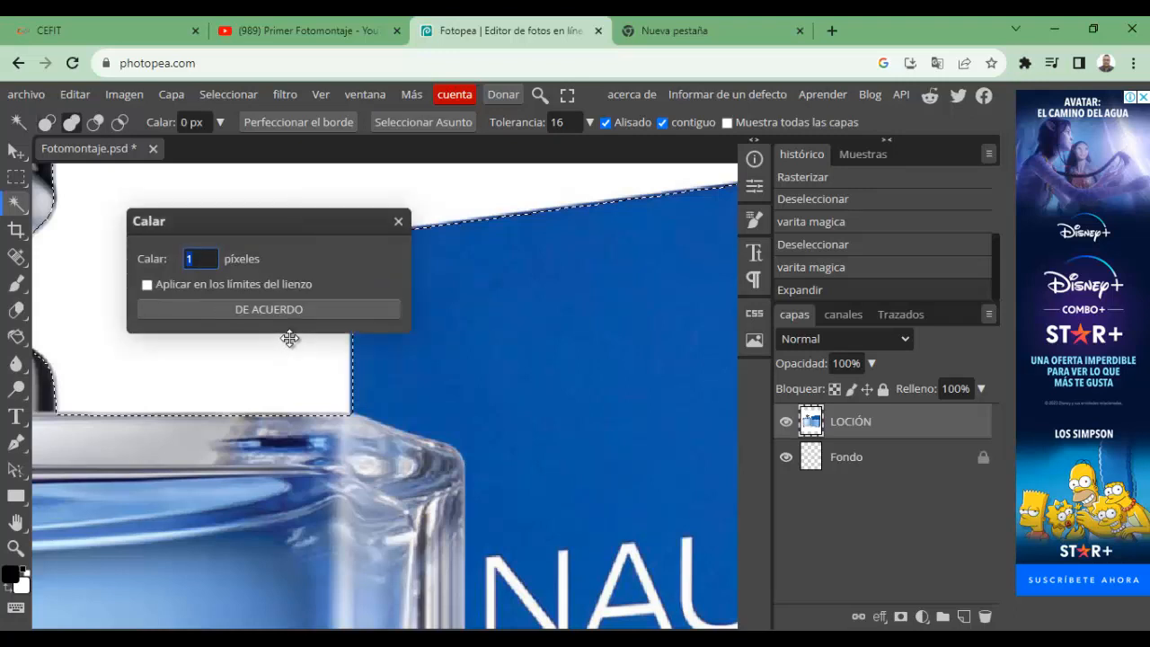
click(398, 221)
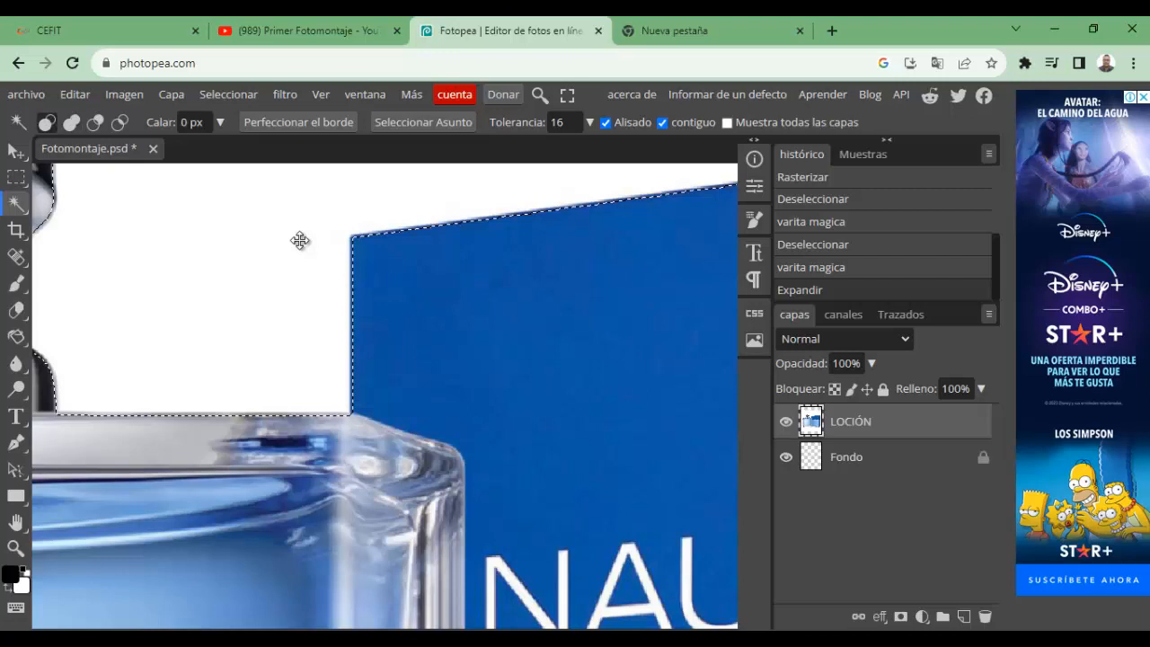
Feather the expanded background selection by 1 pixel and dismiss the WinZip update notification.
key(shift)
key(shift+F6)
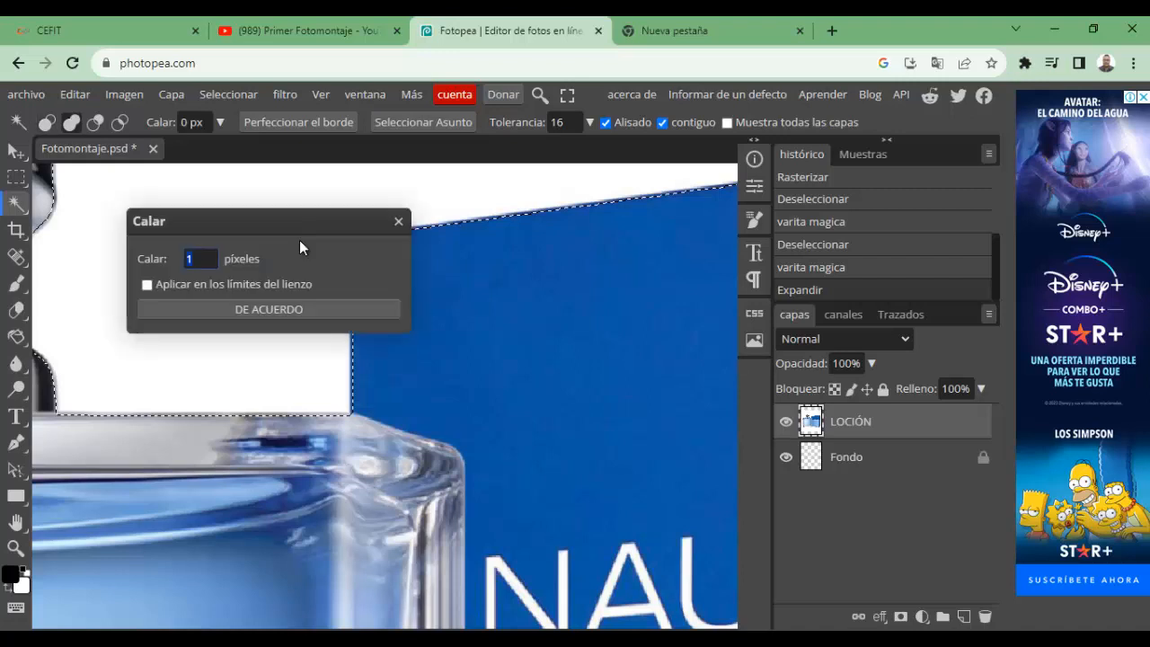
click(200, 261)
double_click(207, 258)
text(2)
double_click(202, 259)
text(1)
click(232, 309)
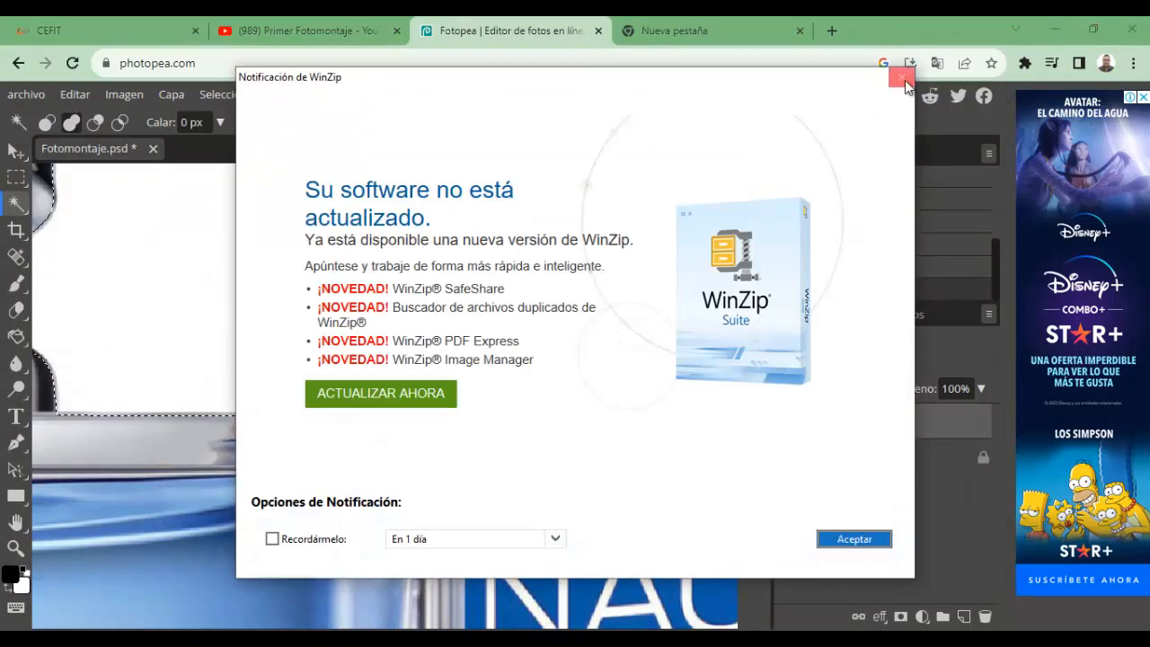
click(904, 80)
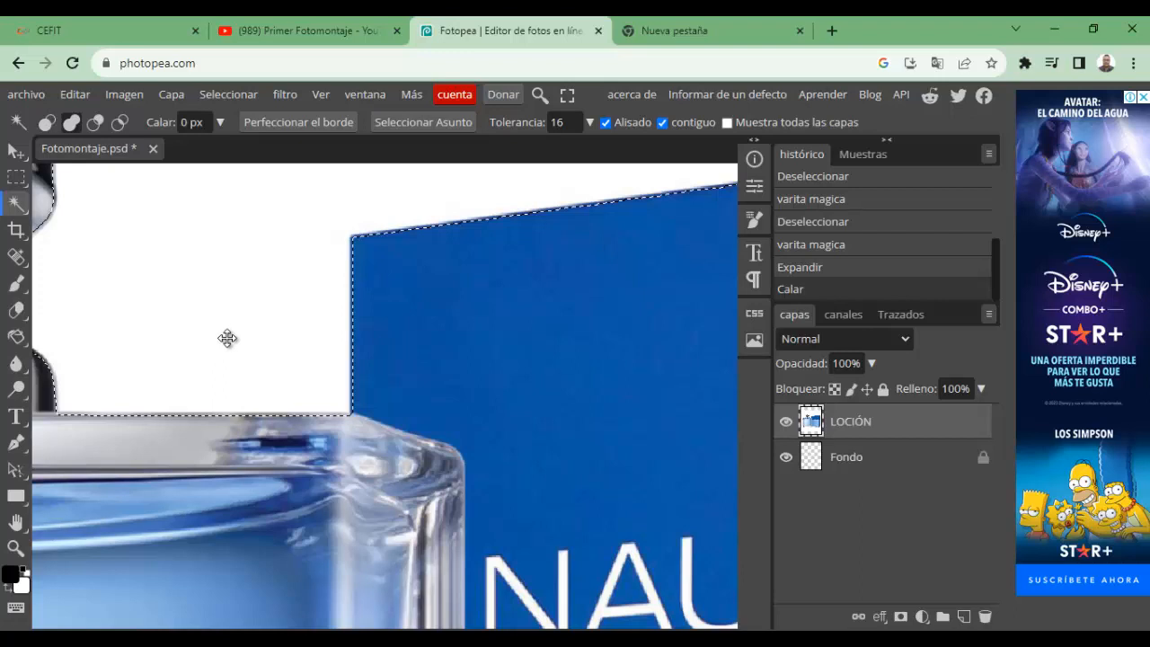
Delete the selected white background from the LOCIÓN layer and deselect.
key(Delete)
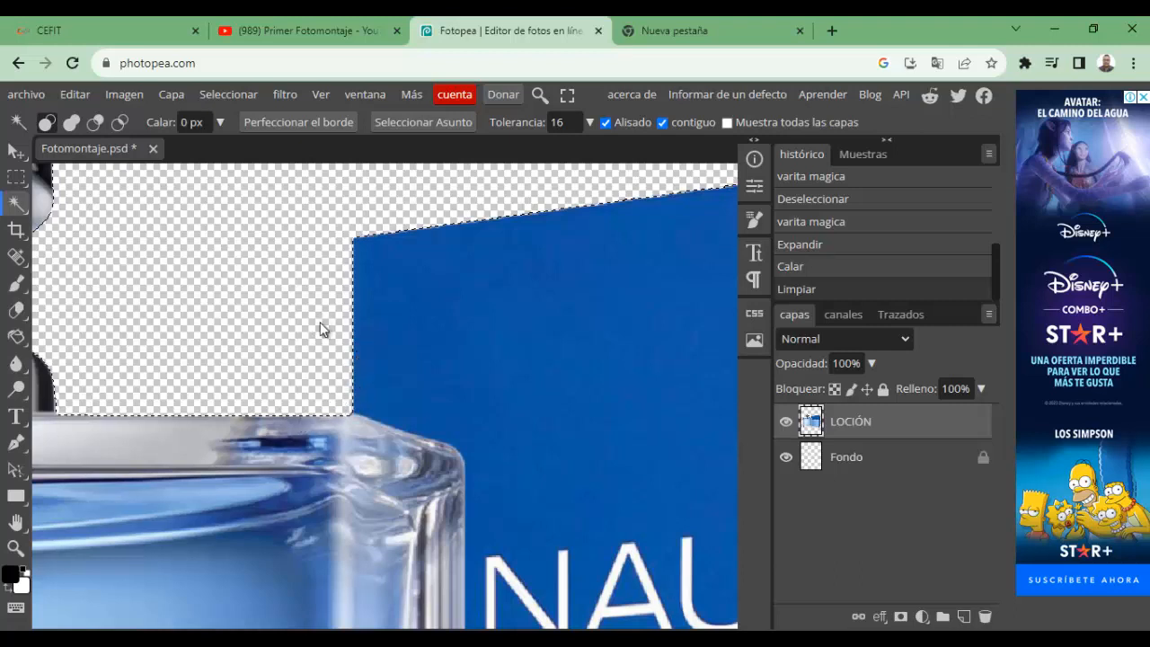
key(ctrl+d)
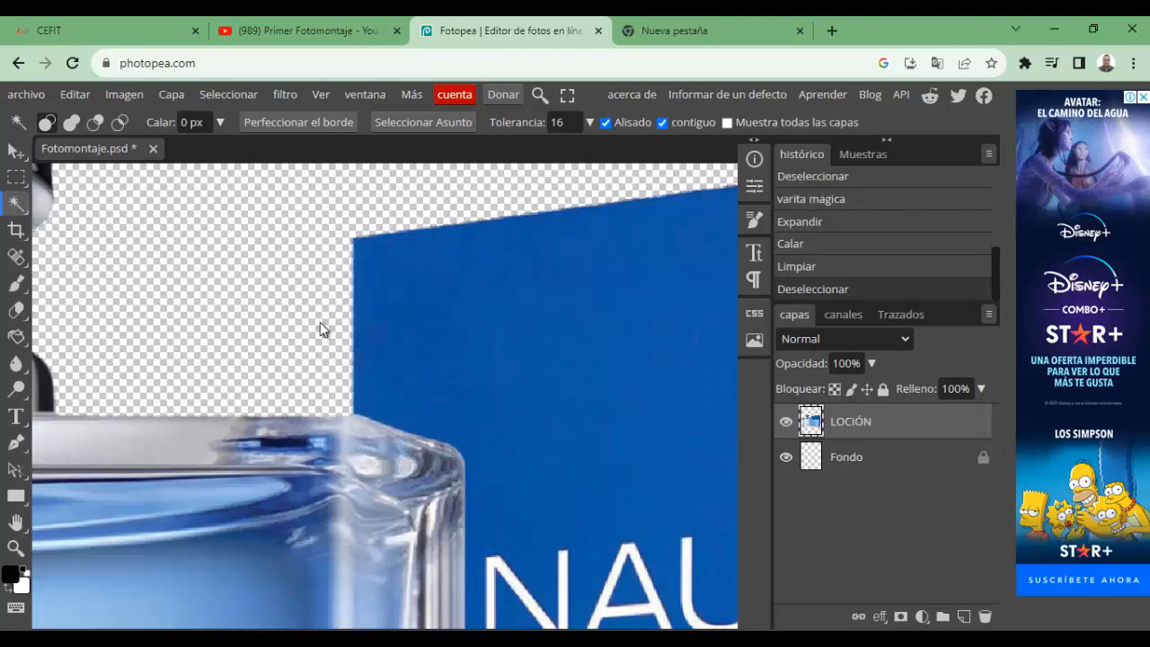
Fill the Fondo layer with black (000000) using the Paint Bucket to provide a dark backdrop behind the perfume.
click(854, 469)
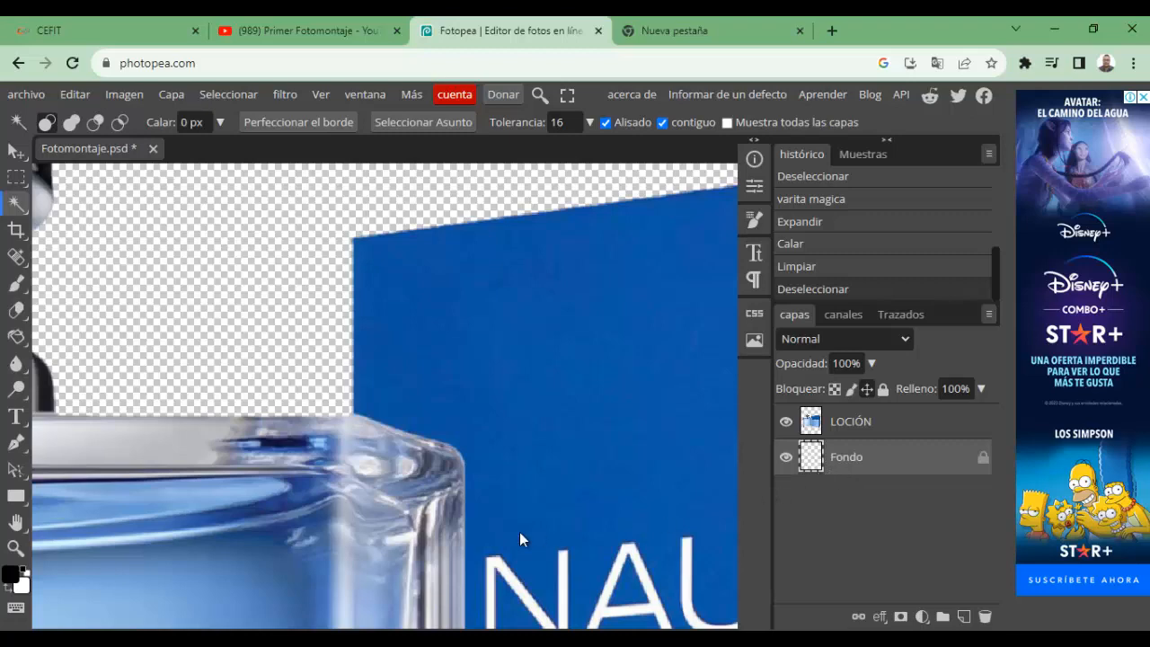
click(12, 576)
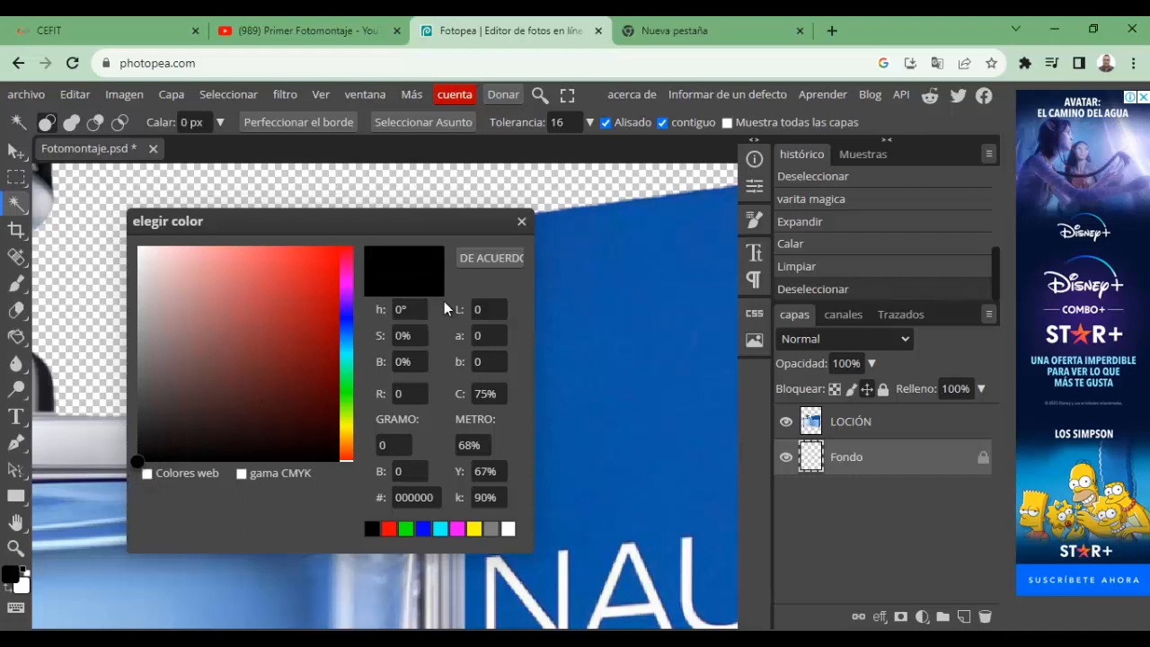
click(485, 258)
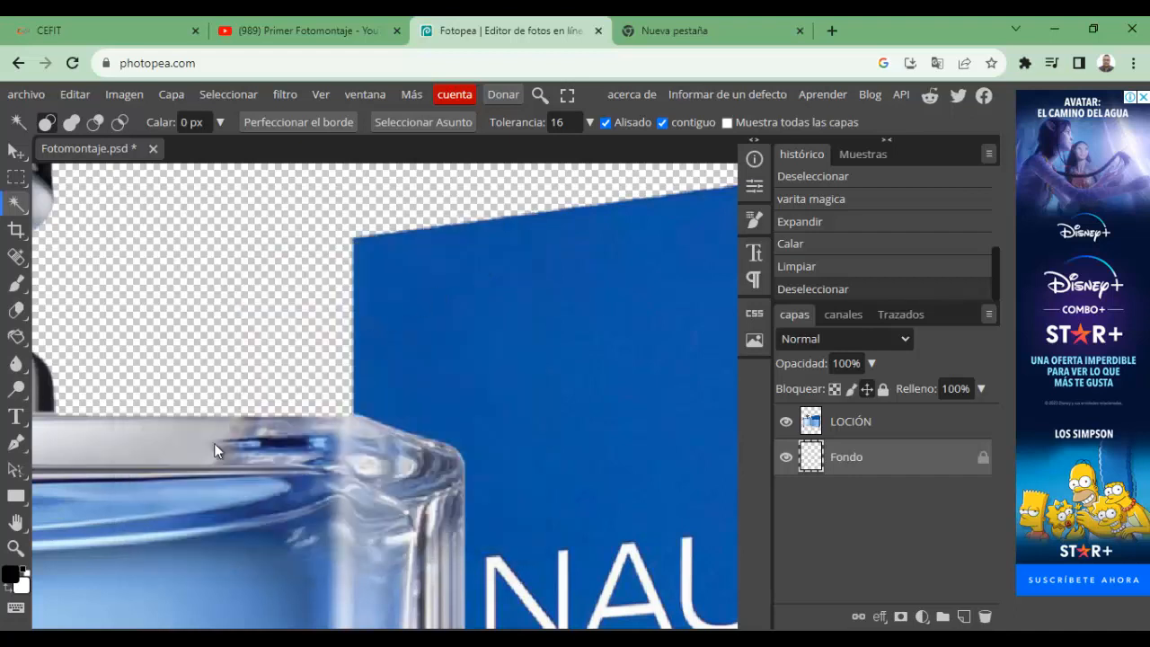
click(16, 338)
right_click(16, 338)
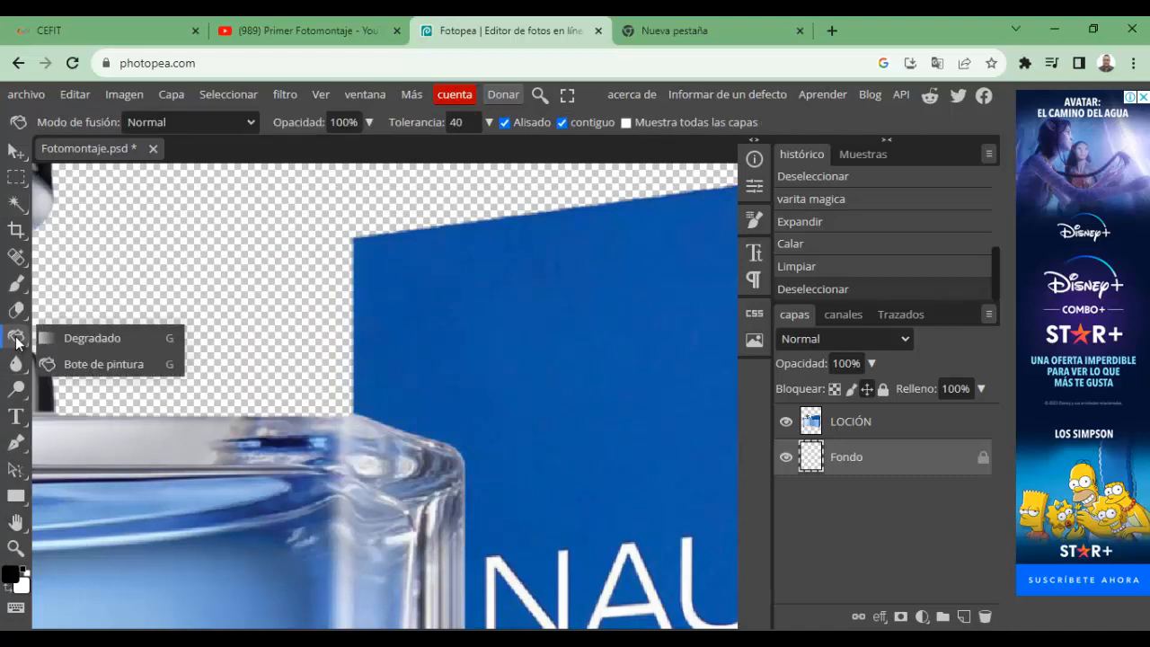
click(45, 337)
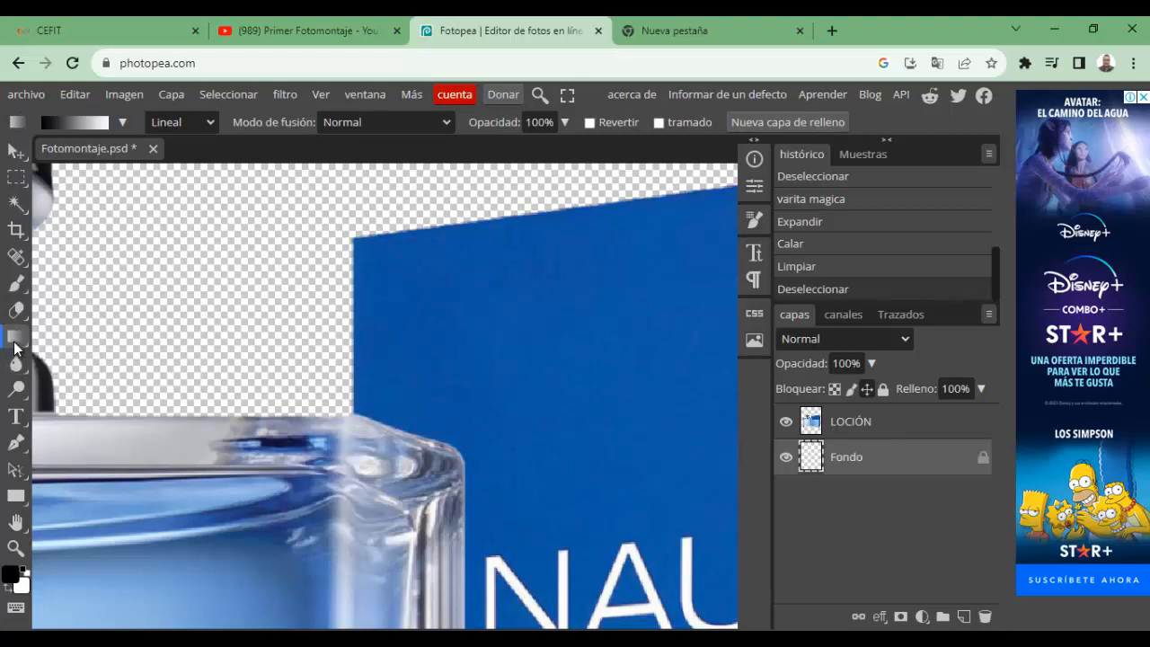
right_click(15, 340)
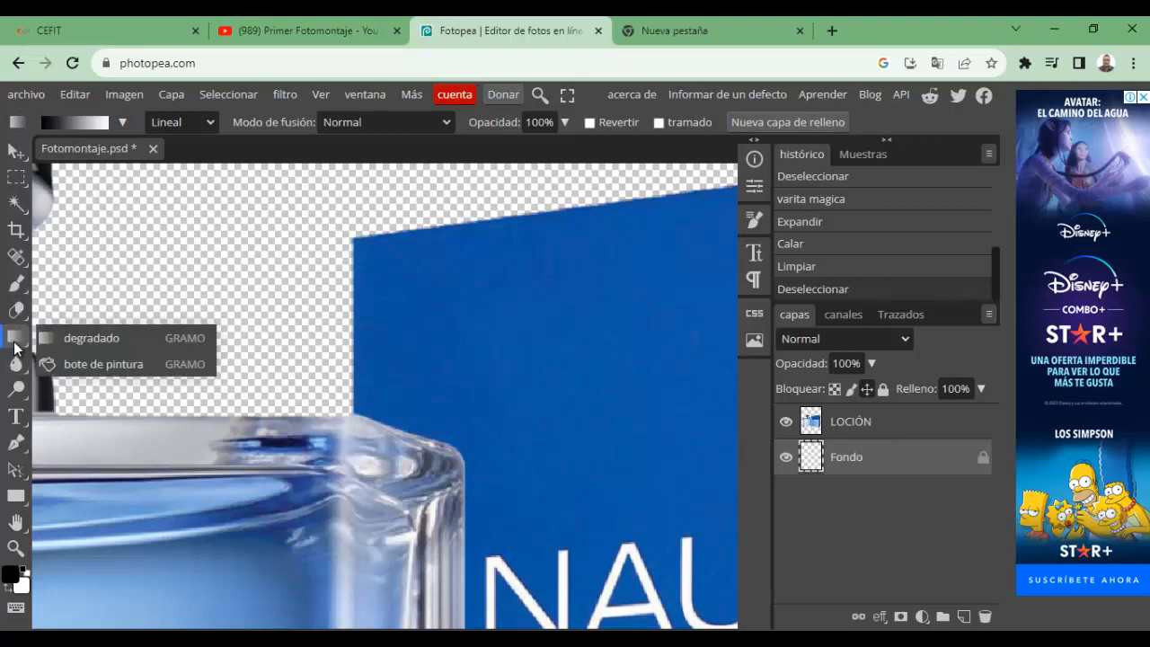
click(70, 365)
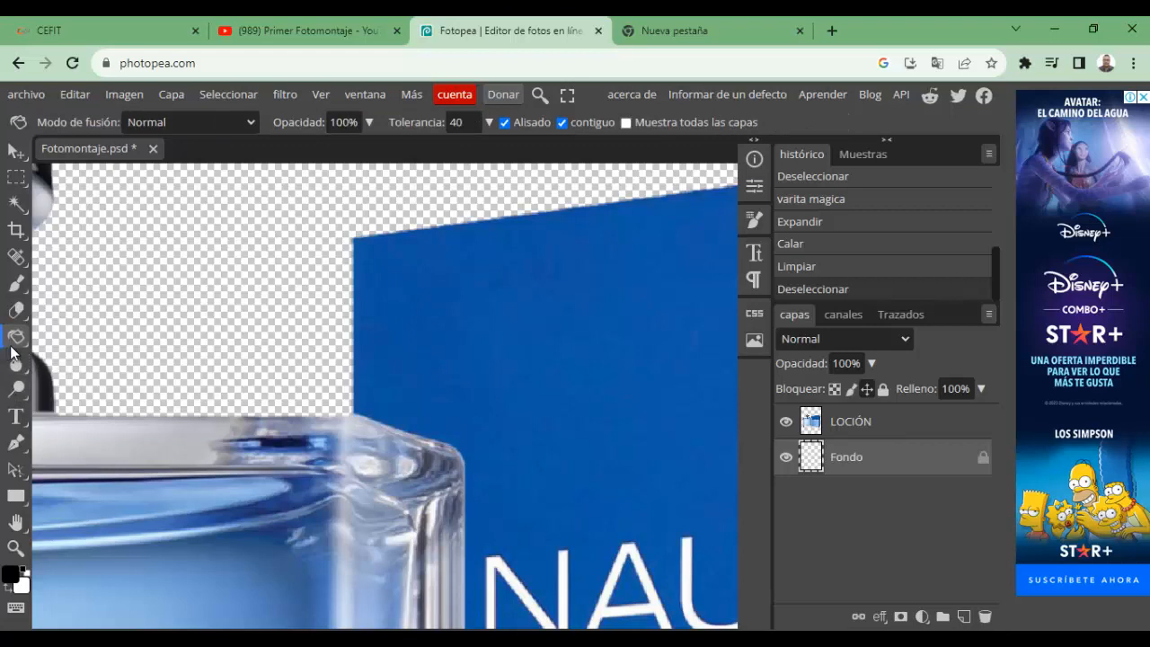
right_click(17, 340)
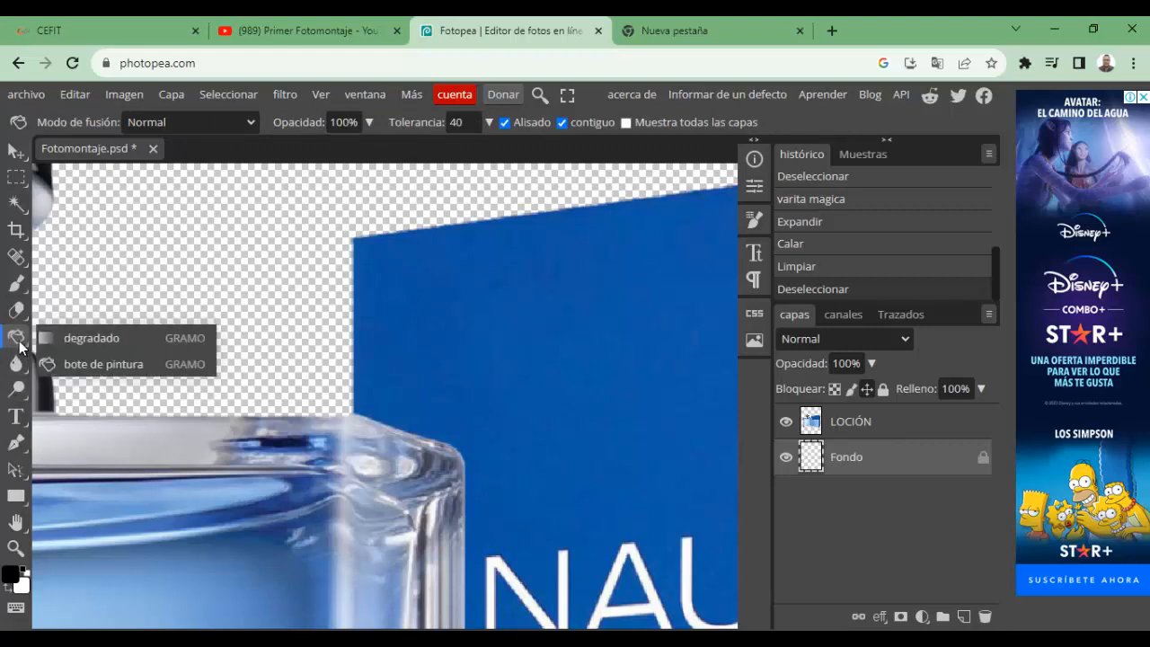
click(72, 364)
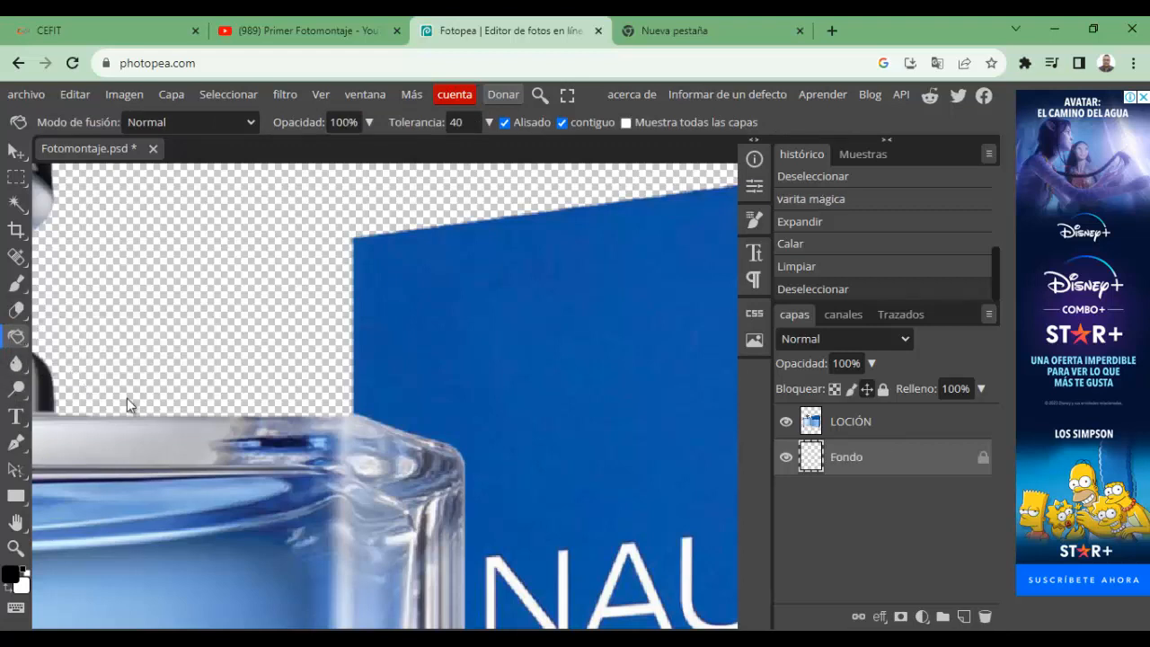
click(209, 293)
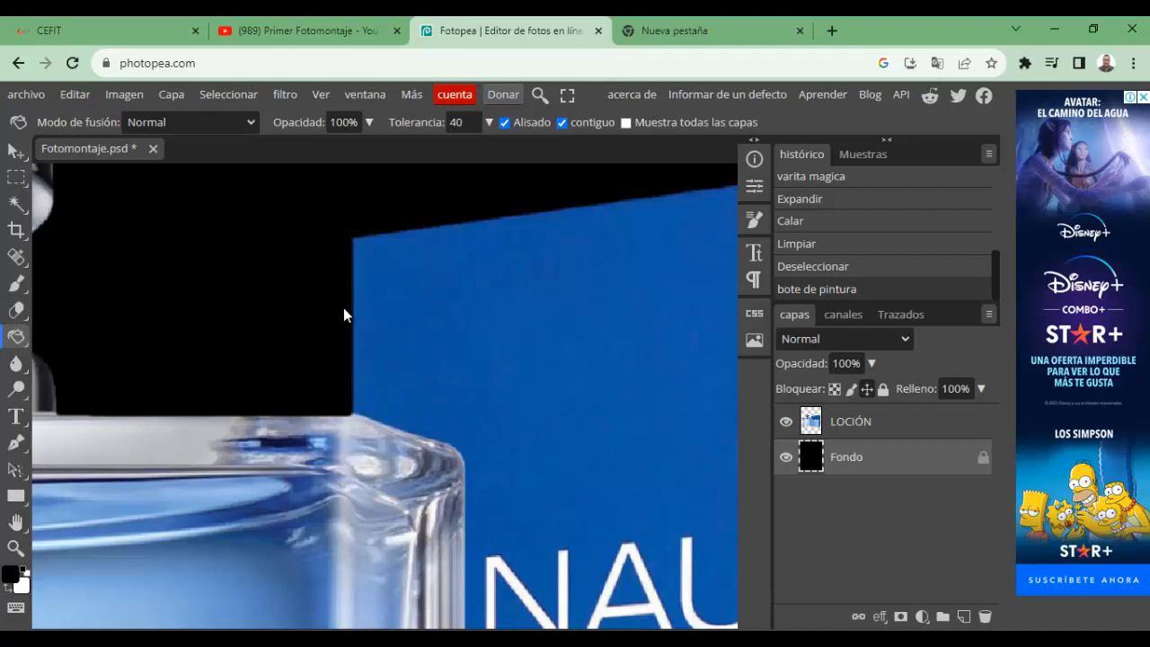
Examine the cut-out edges of the perfume bottle and box against the black background for white remnants.
scroll(343, 314, down, 3)
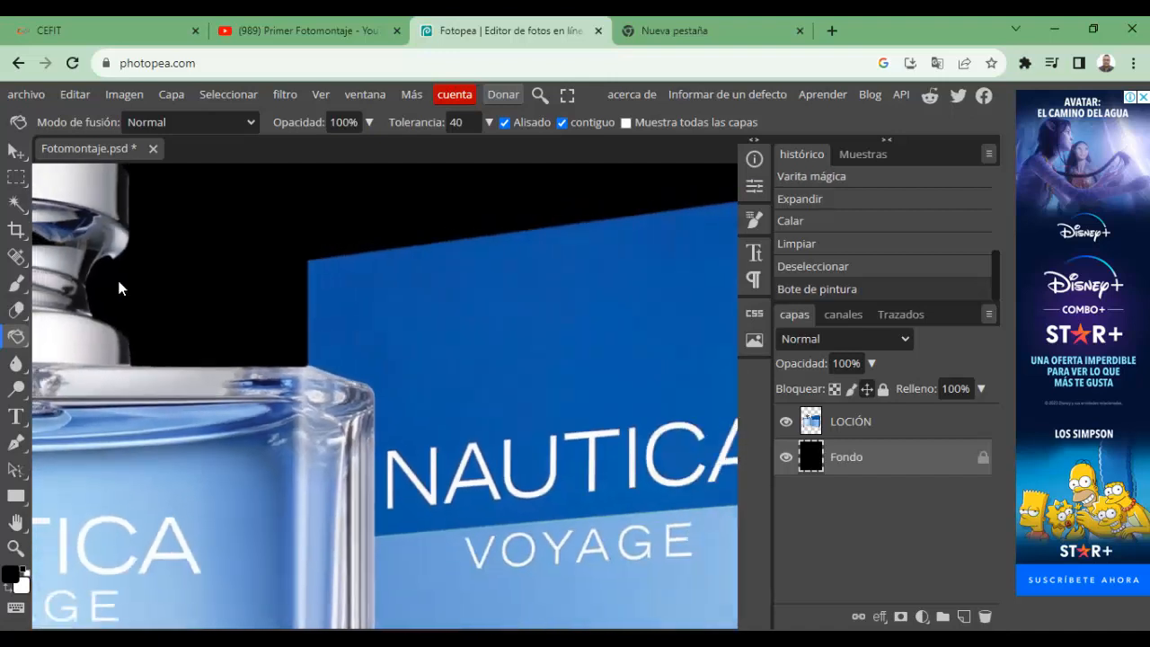
scroll(241, 315, down, 3)
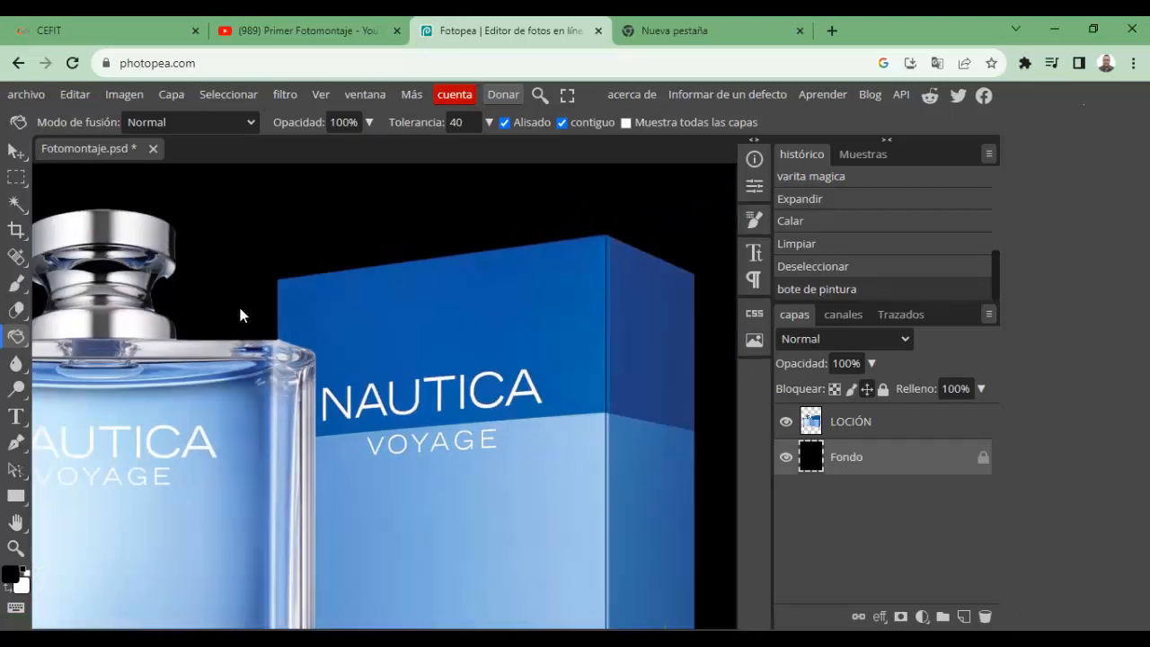
scroll(240, 311, down, 3)
scroll(278, 373, down, 4)
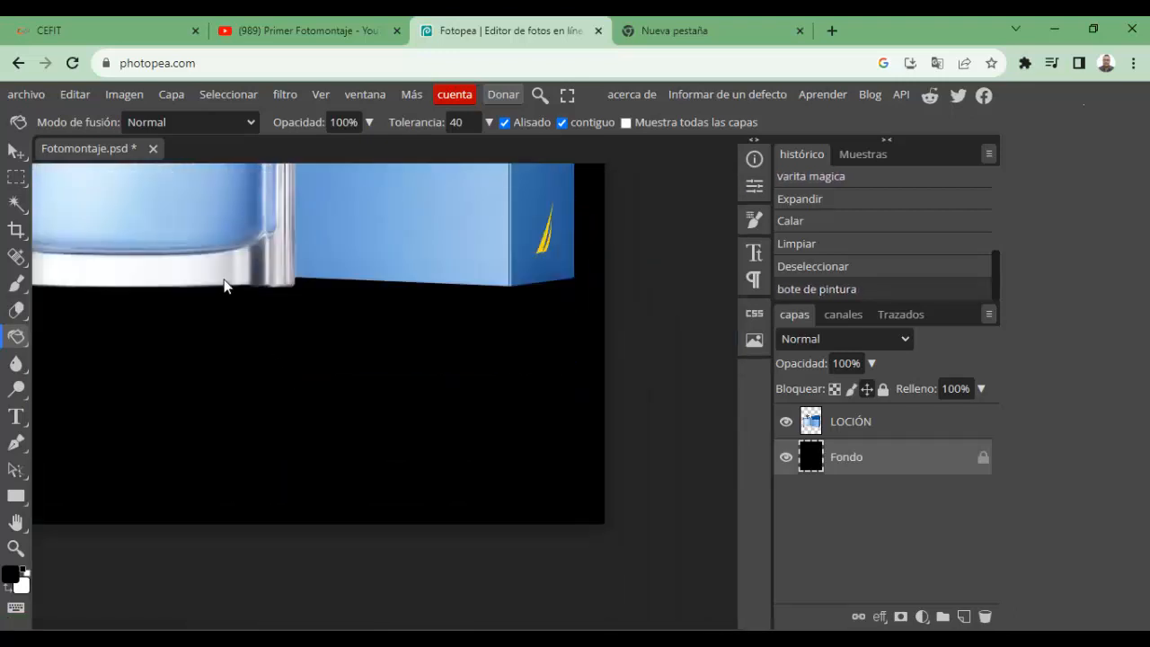
scroll(224, 279, up, 4)
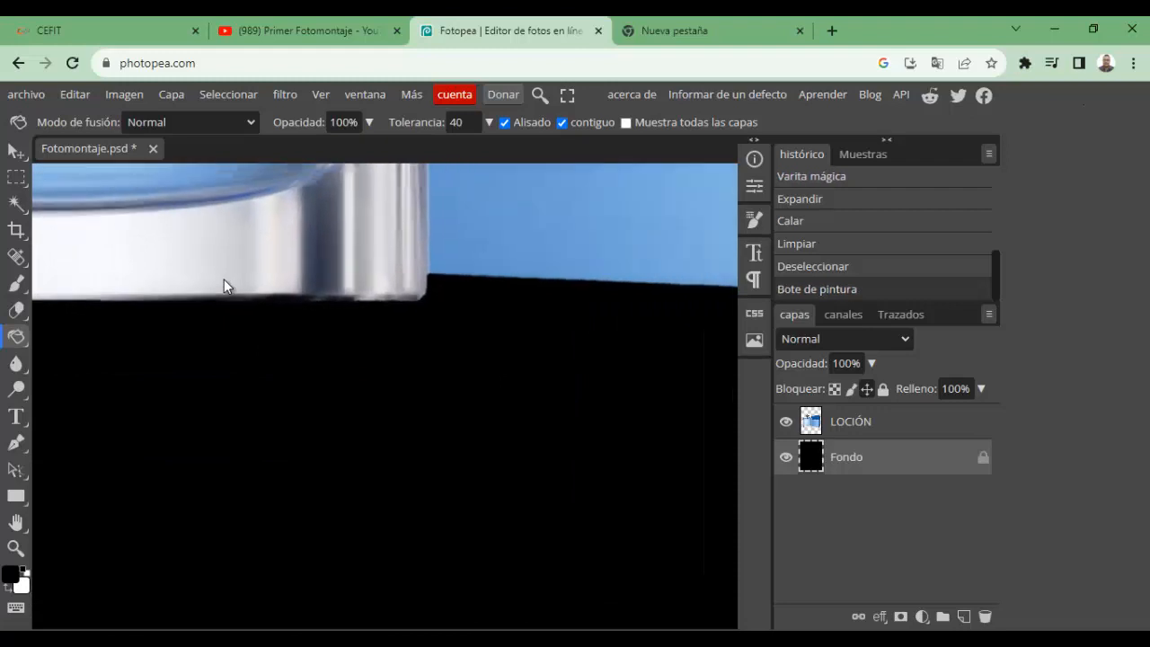
scroll(224, 279, down, 5)
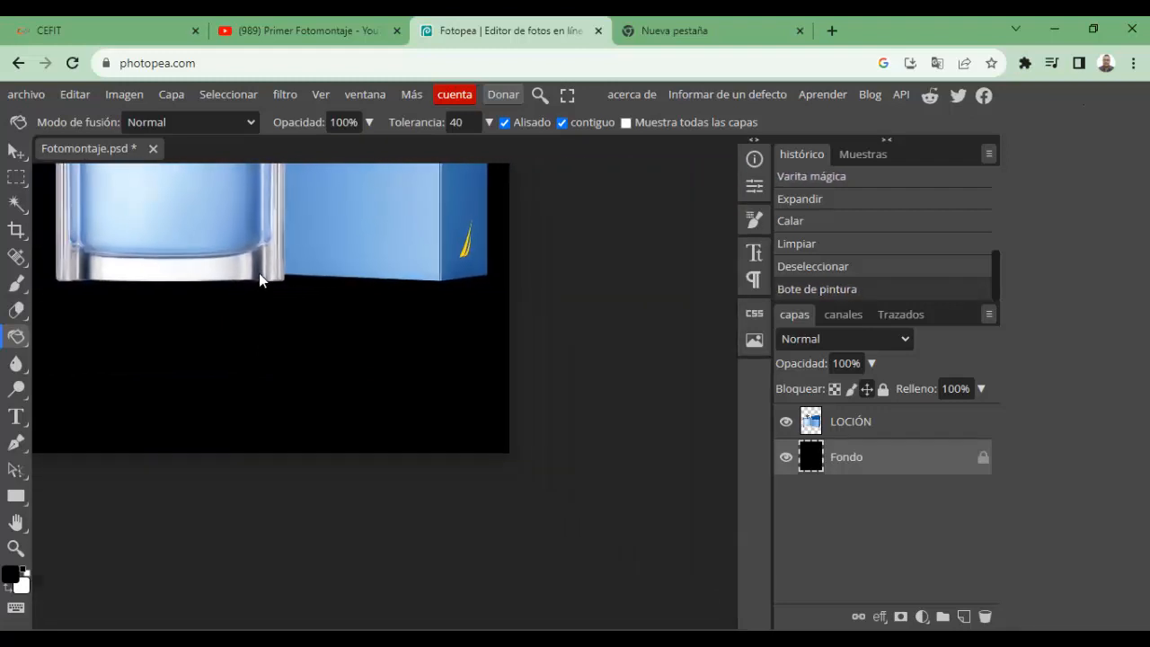
scroll(259, 279, down, 1)
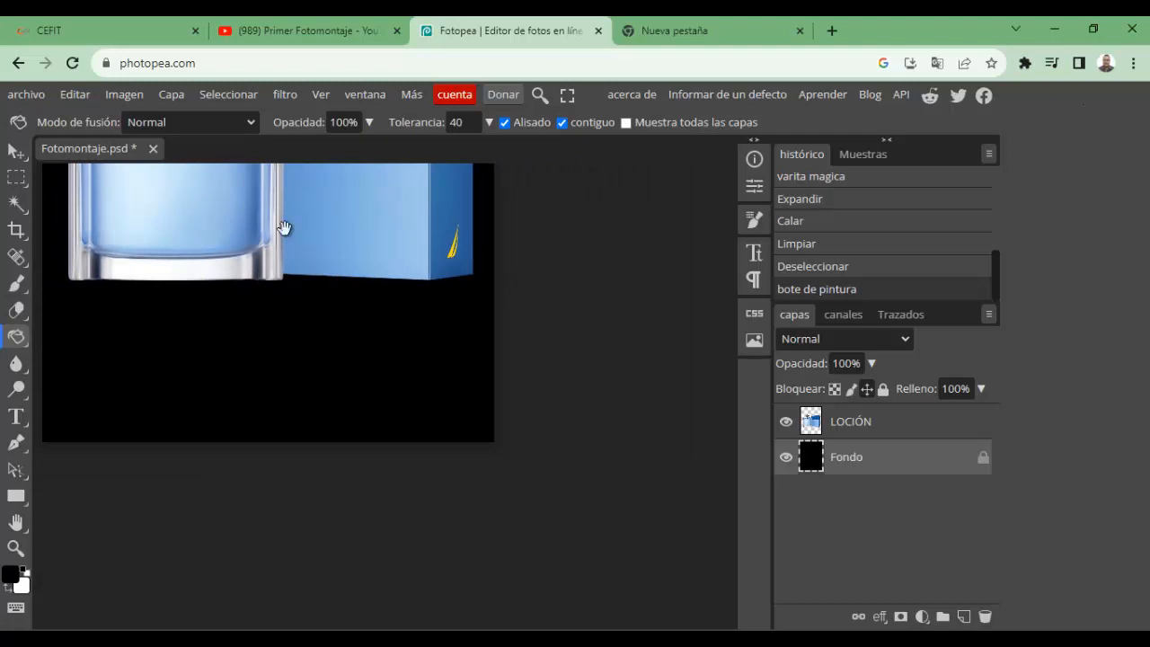
drag(283, 228, 398, 472)
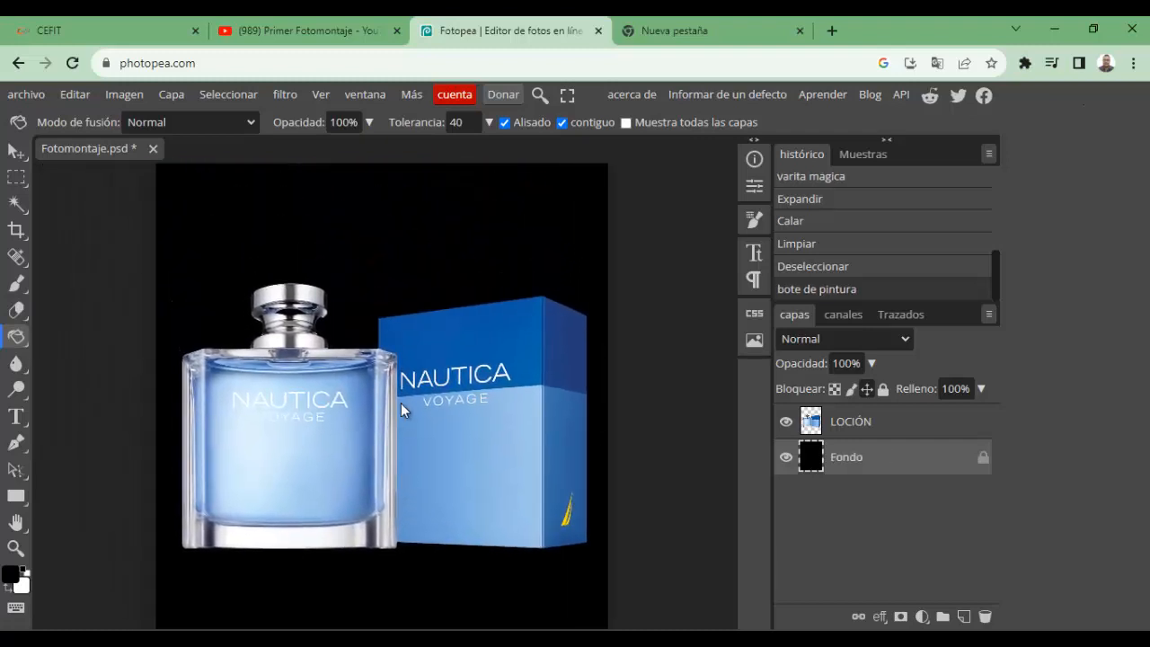
scroll(404, 395, up, 3)
scroll(404, 396, up, 1)
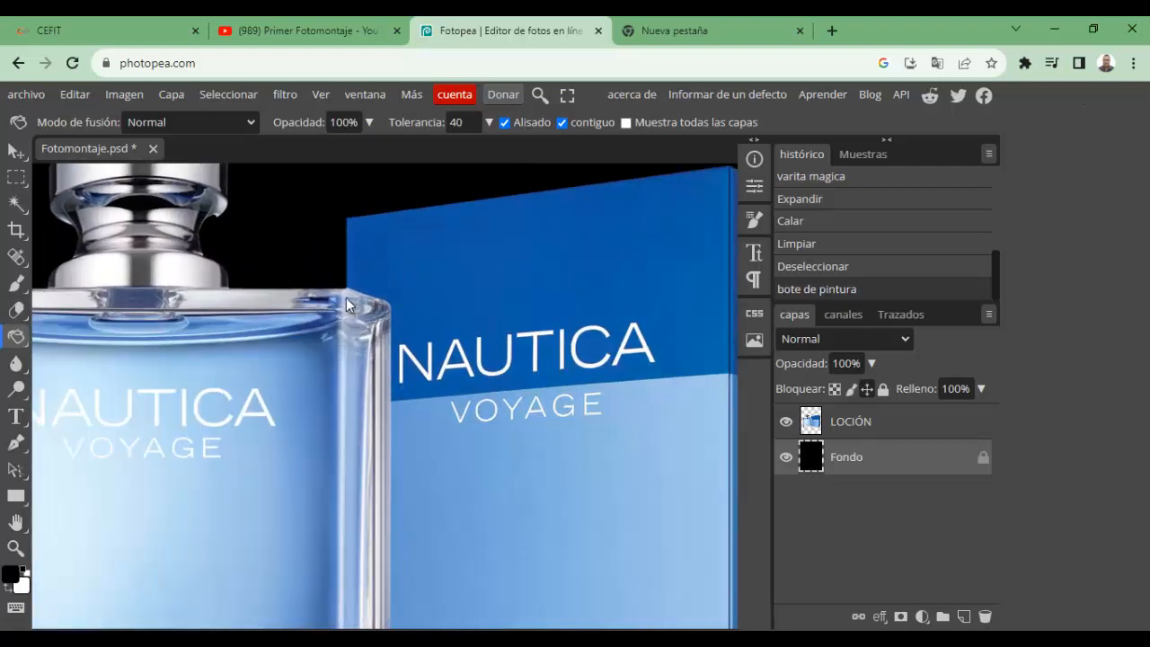
scroll(350, 266, up, 2)
scroll(350, 265, down, 3)
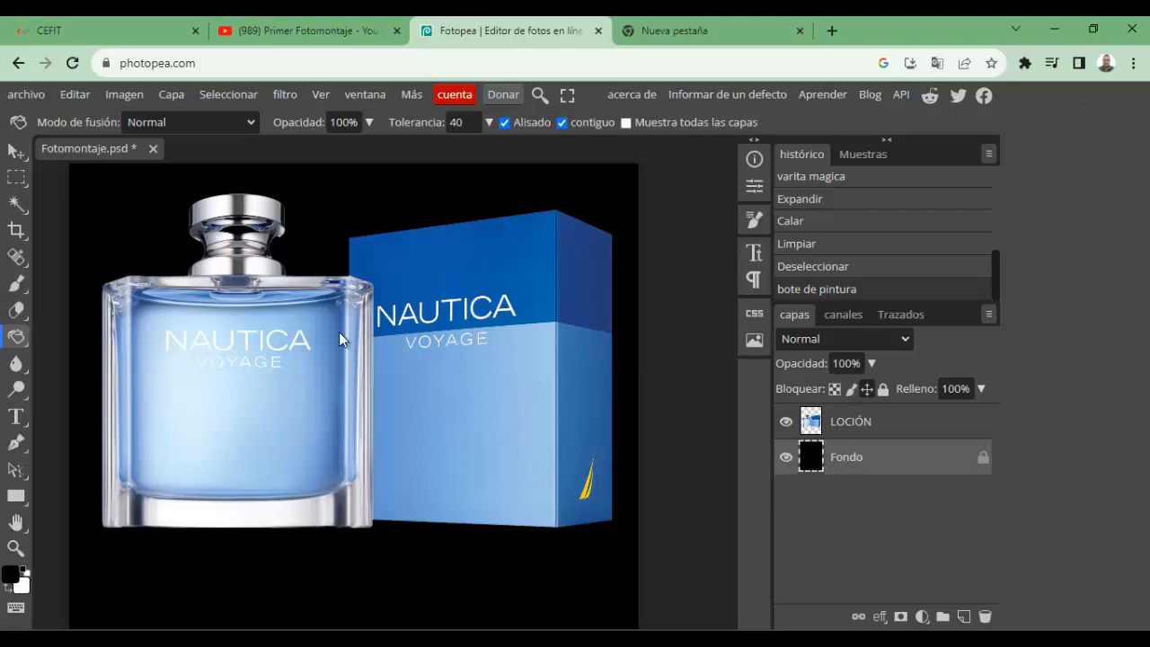
Undo the black Paint Bucket fill on the Fondo layer.
key(ctrl+z)
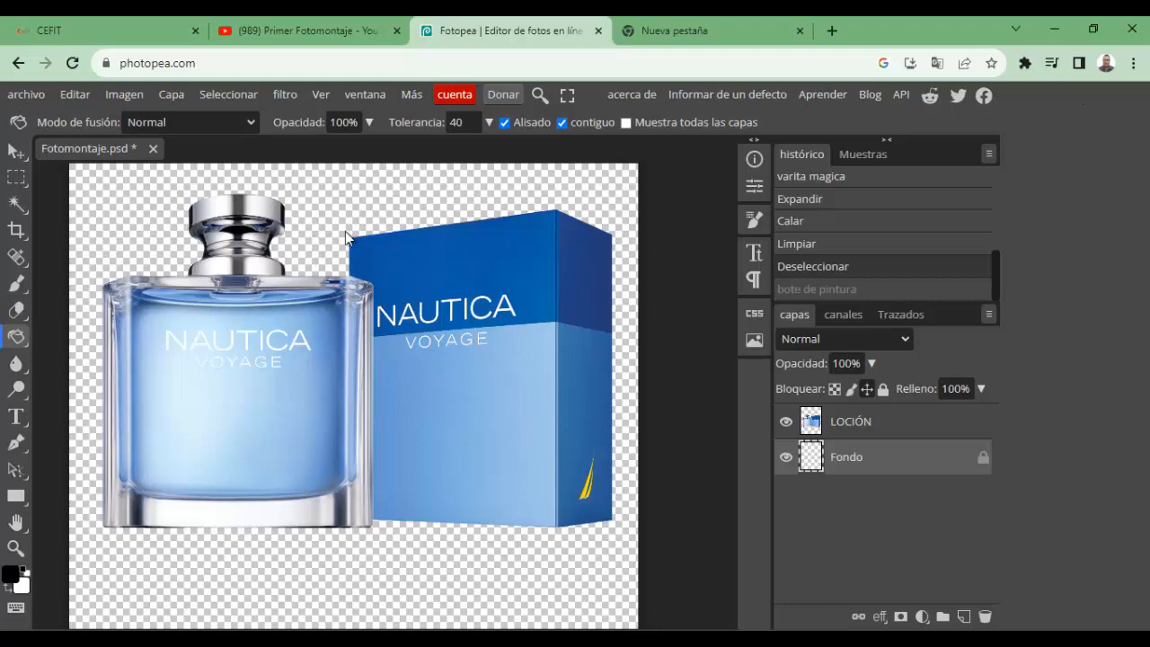
scroll(362, 260, up, 3)
scroll(356, 410, up, 3)
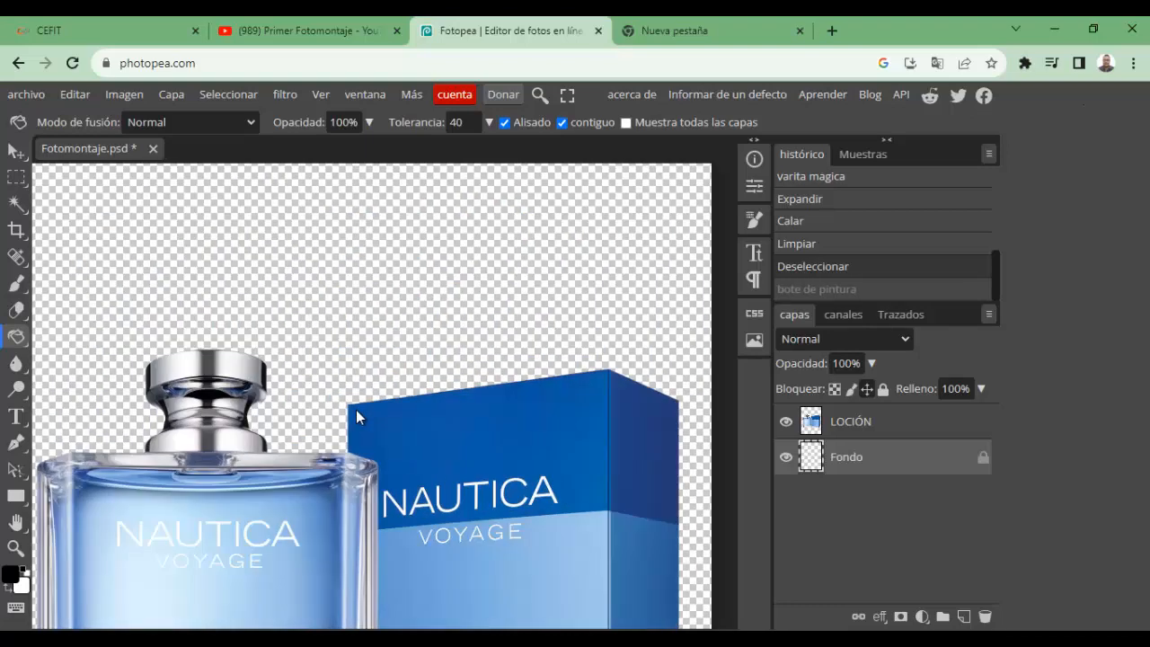
scroll(356, 410, down, 2)
scroll(356, 410, down, 1)
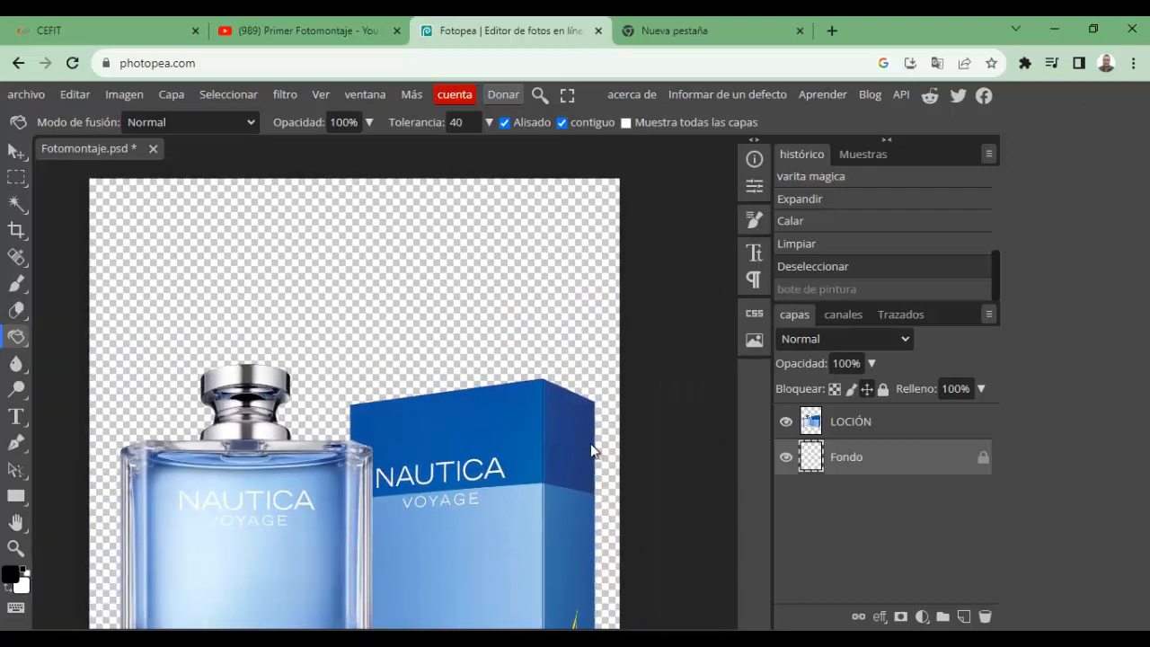
Scale the perfume on the LOCIÓN layer down proportionally about its centre to 13.85% with Free Transform.
click(849, 428)
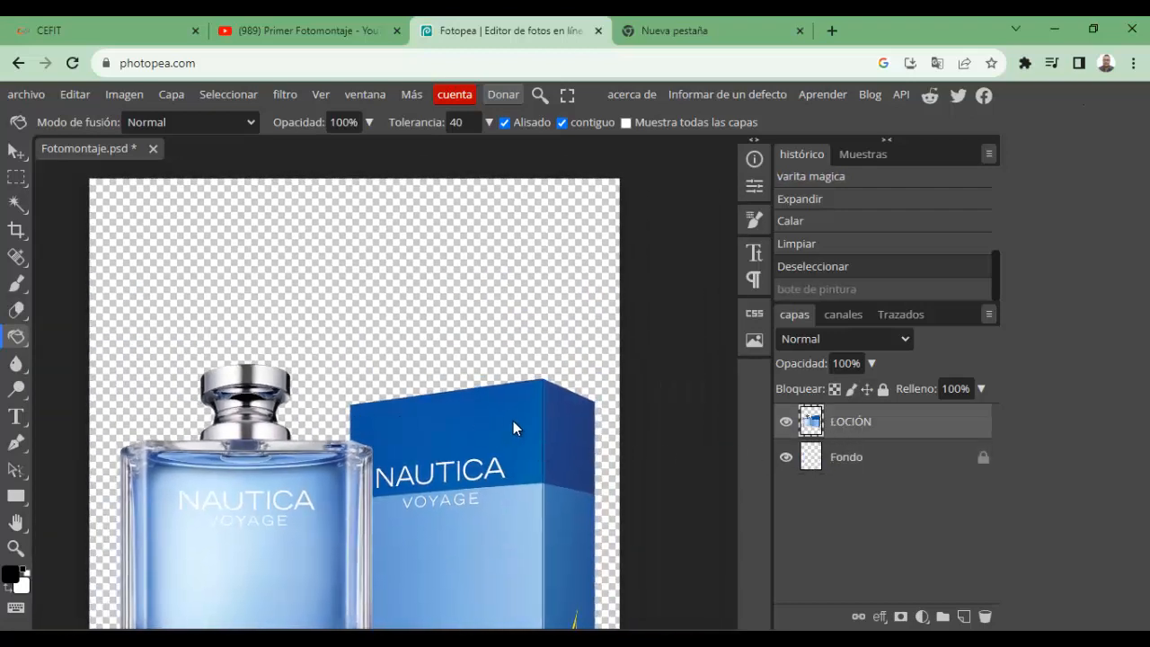
scroll(513, 421, down, 4)
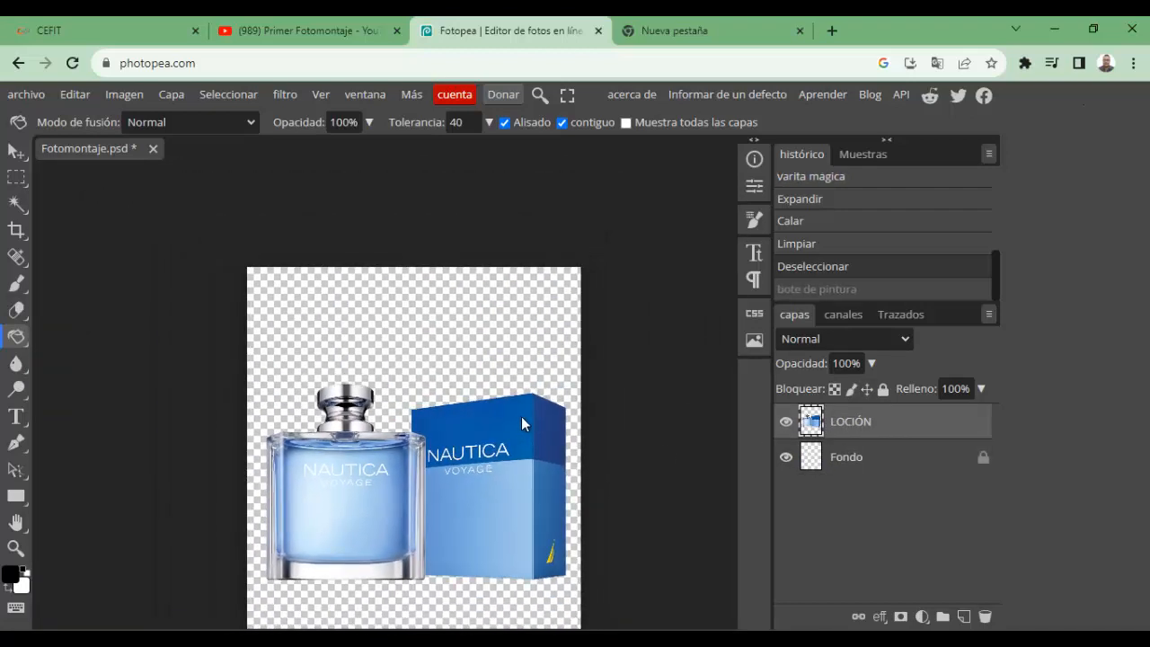
scroll(516, 433, down, 1)
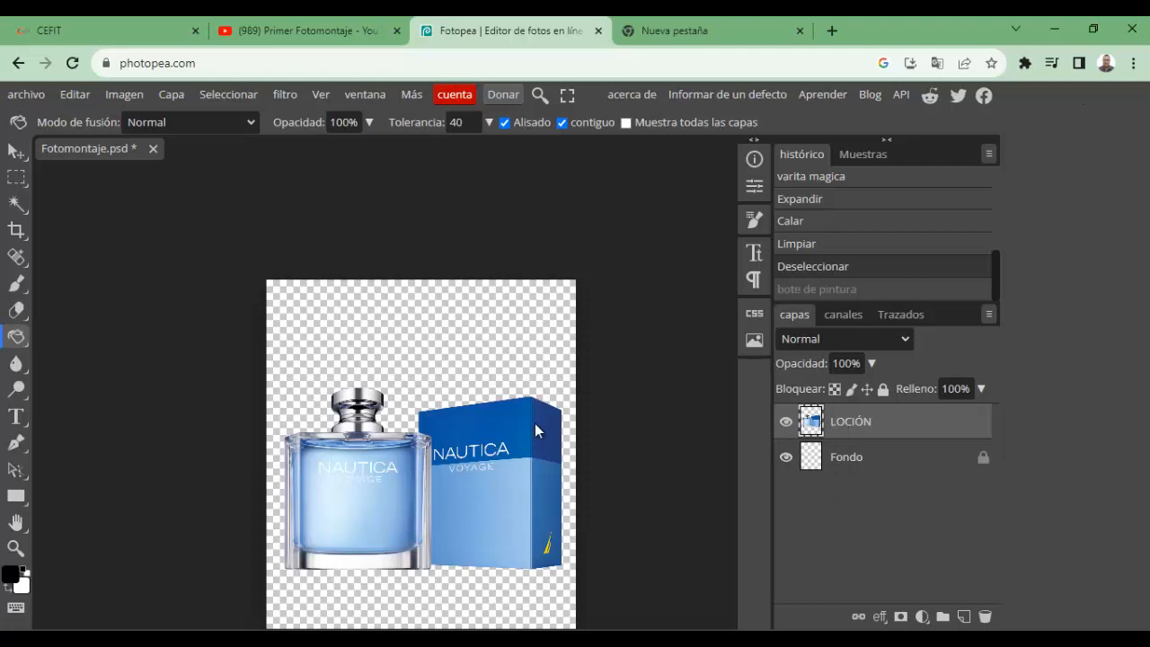
key(ctrl+t)
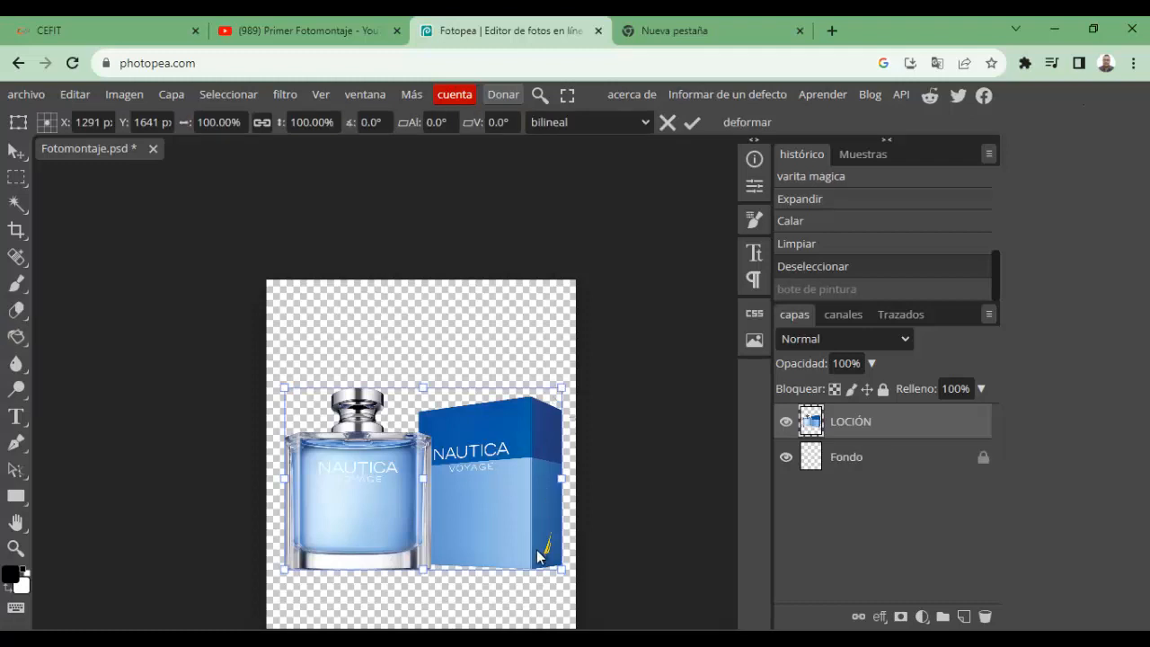
key(Return)
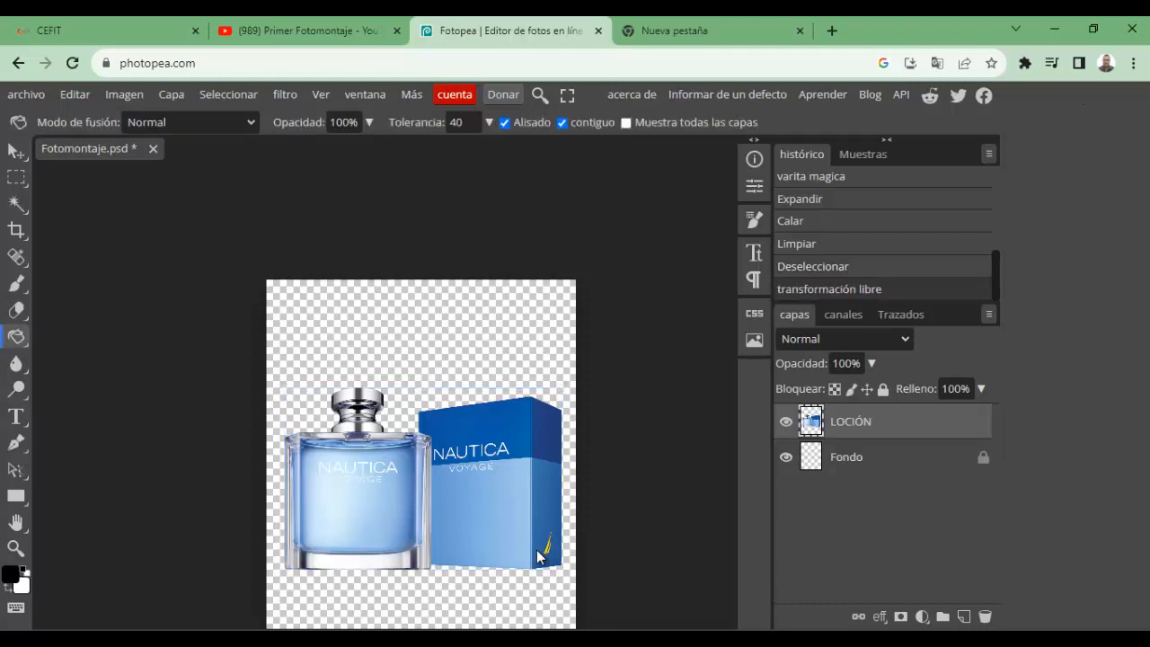
key(ctrl+alt+t)
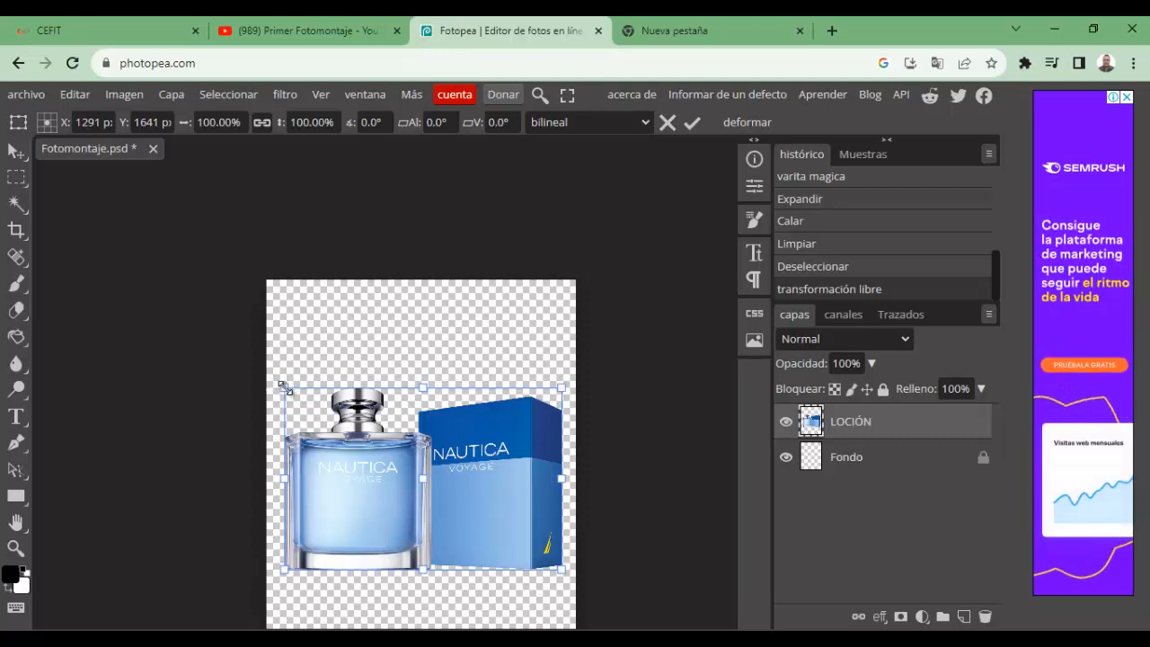
drag(285, 388, 400, 463)
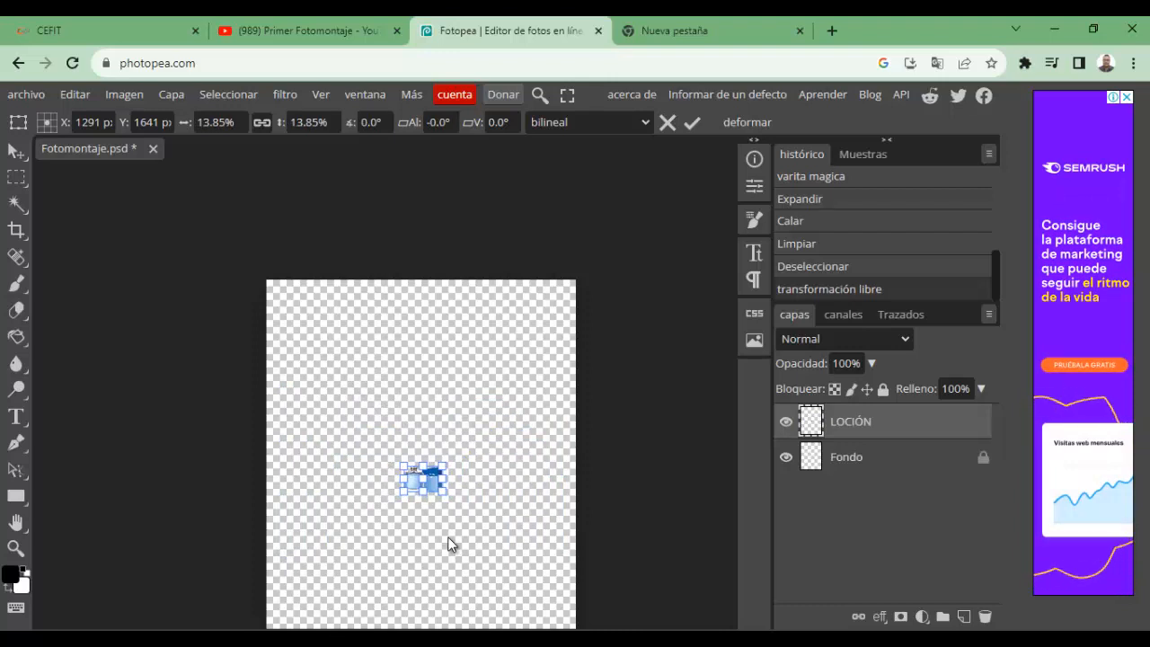
key(Return)
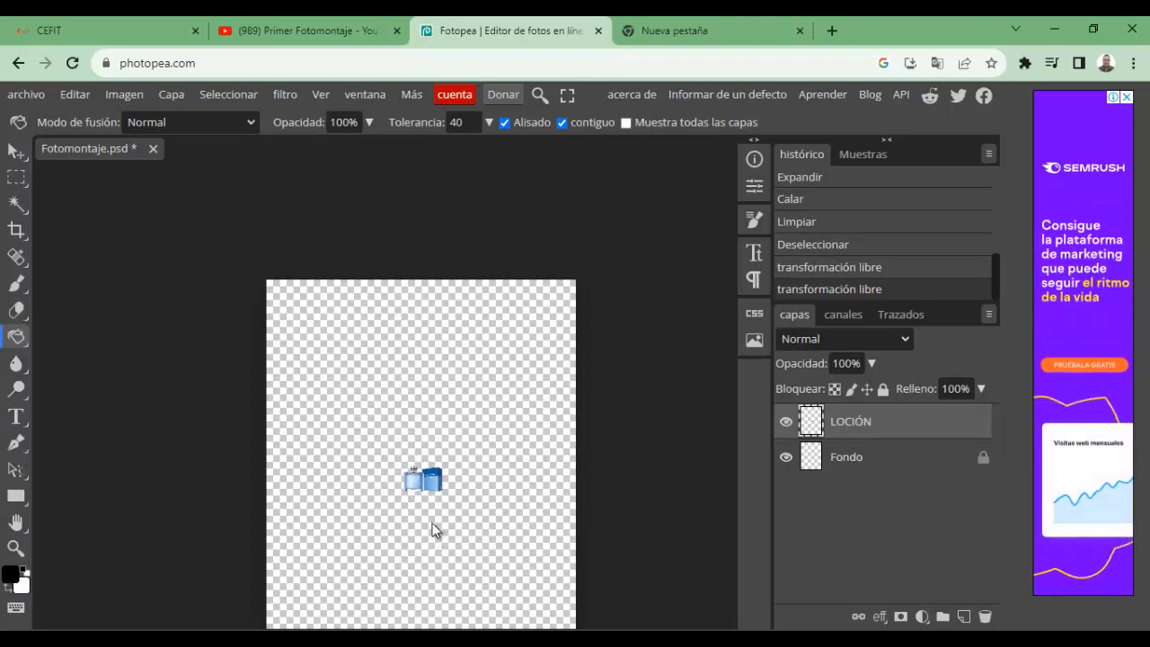
Place the MESA image from the C1 folder into the document as a smart object and accept its default size.
scroll(432, 525, up, 3)
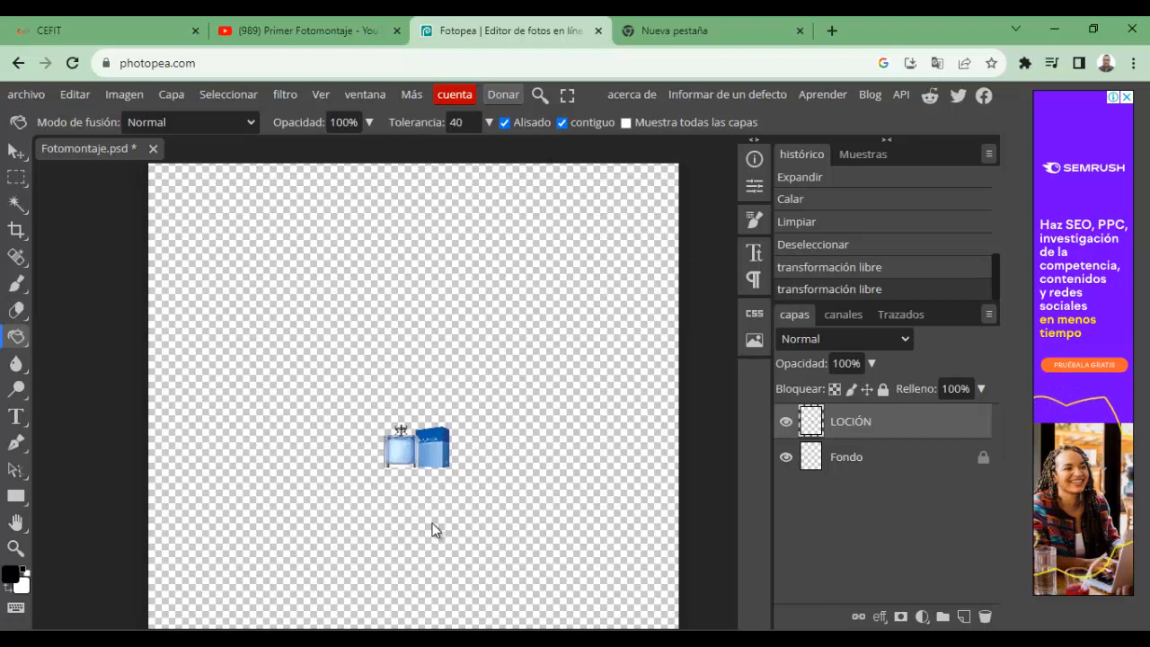
click(42, 98)
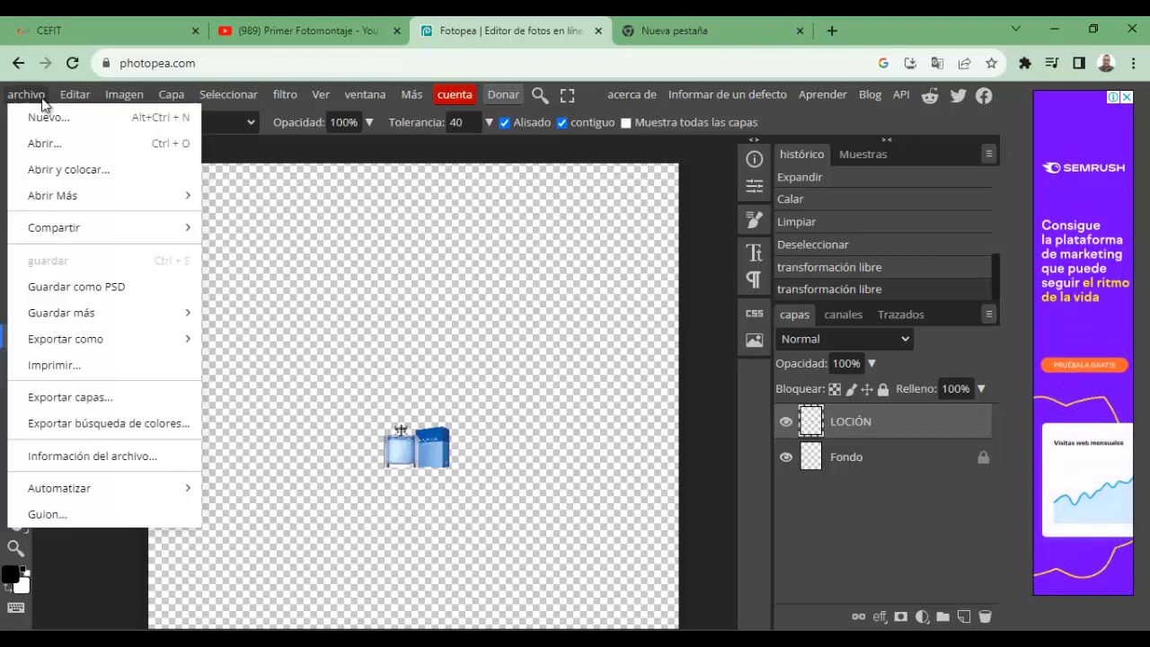
click(66, 174)
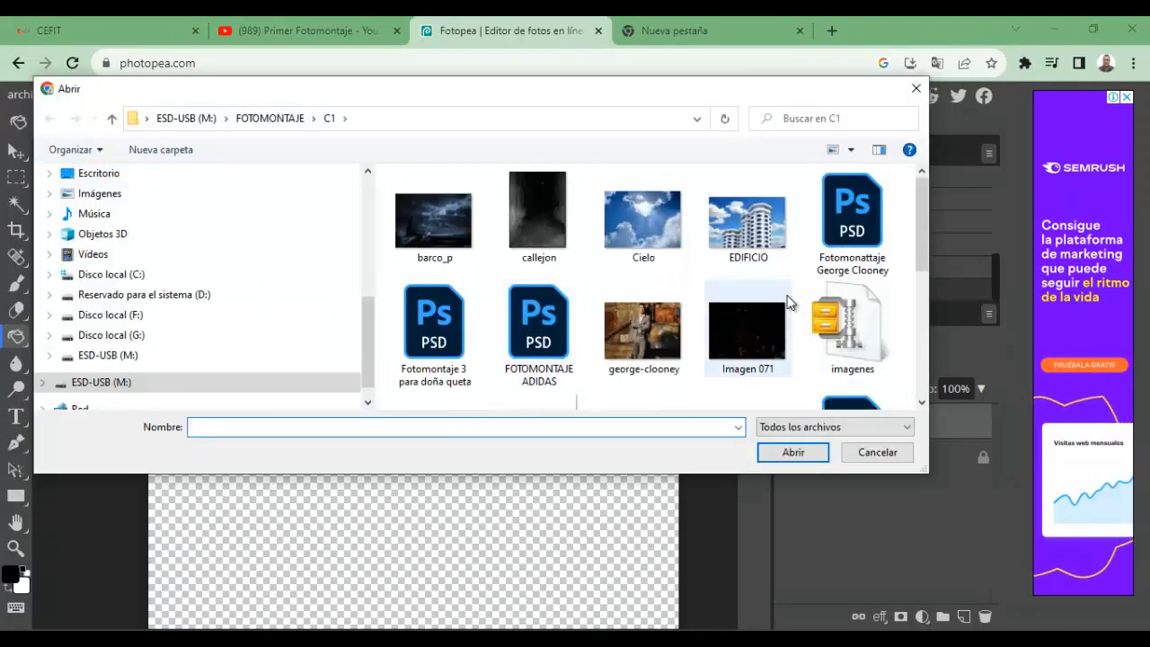
drag(919, 217, 928, 257)
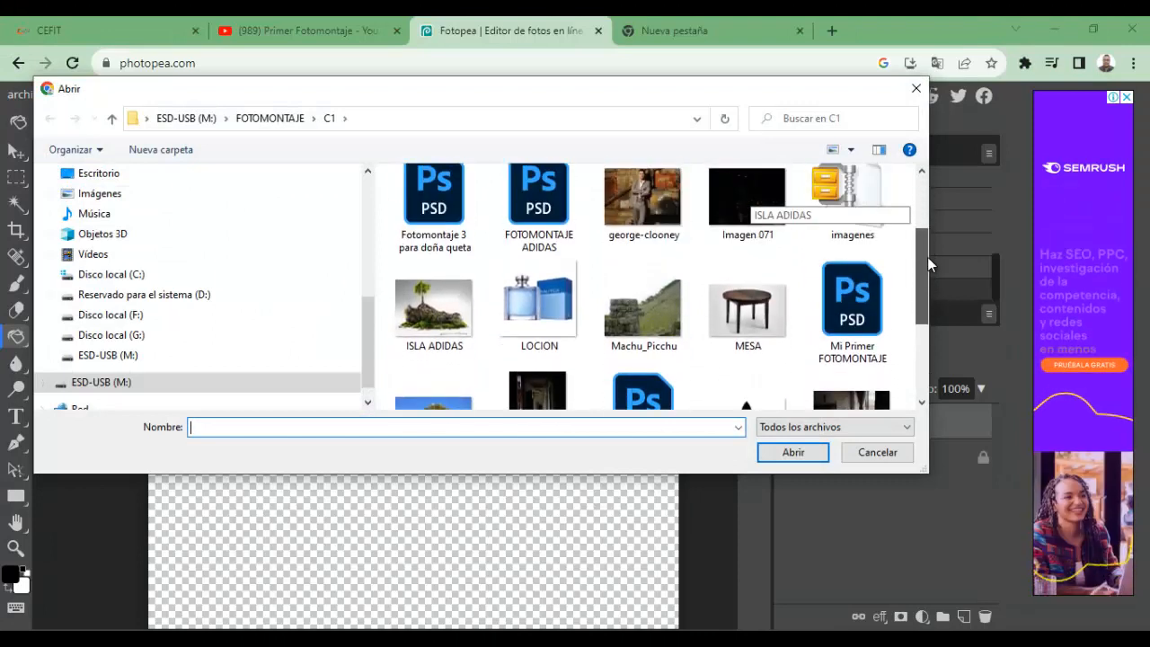
double_click(751, 327)
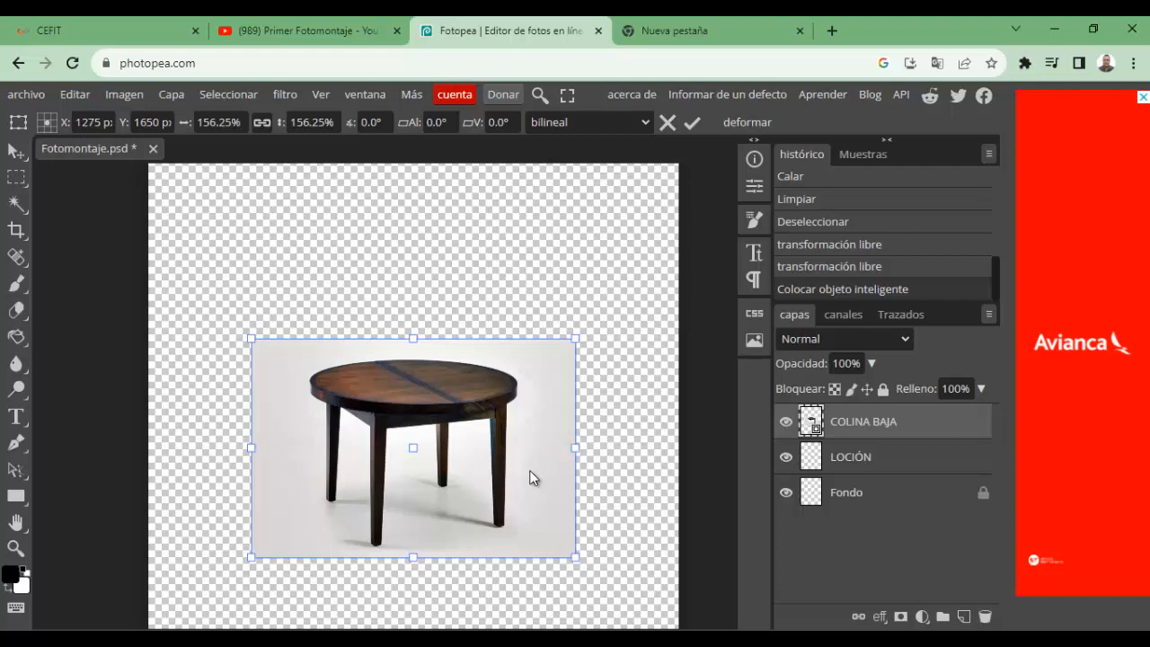
key(g)
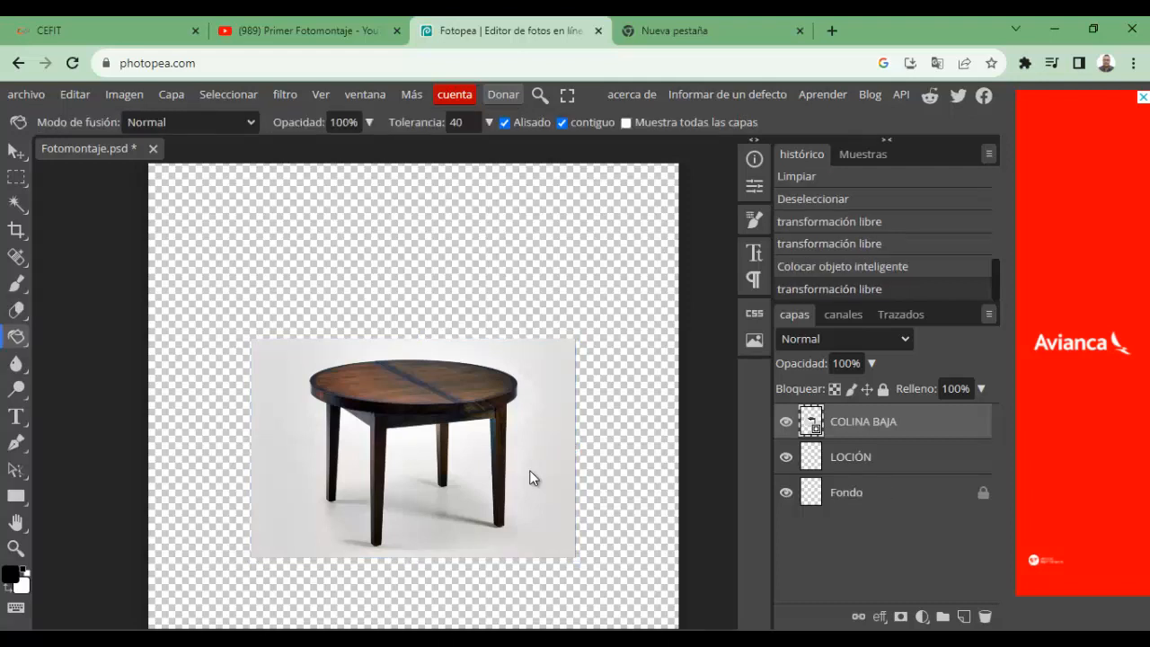
Reorder the layers so that LOCIÓN sits above the table layer.
click(850, 457)
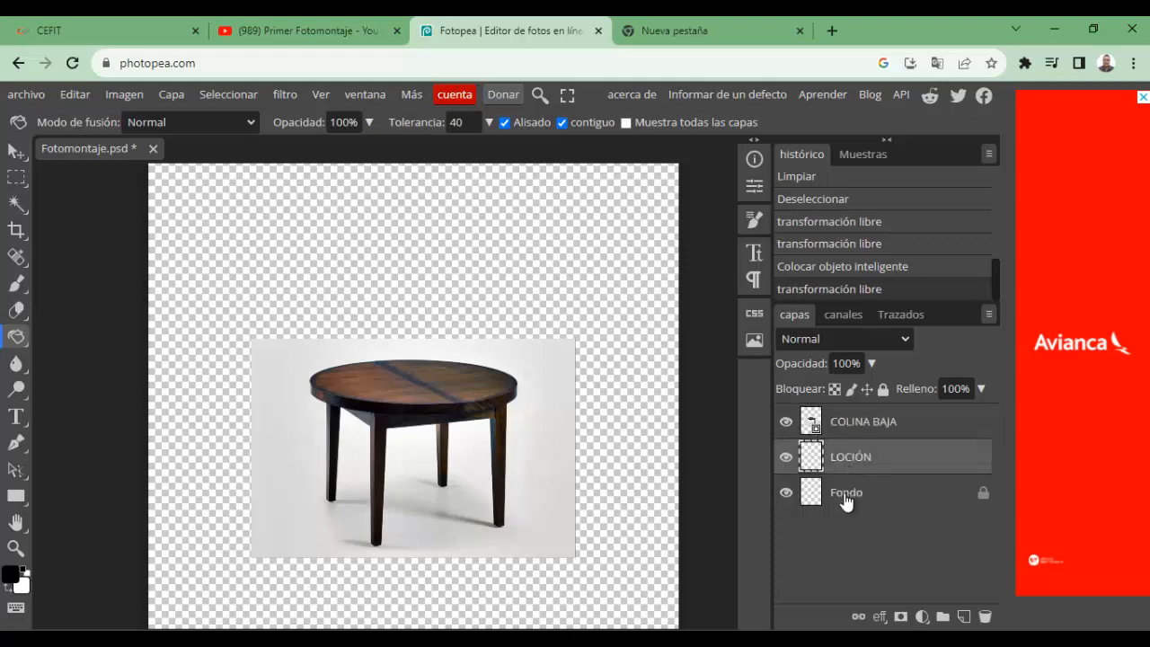
click(846, 500)
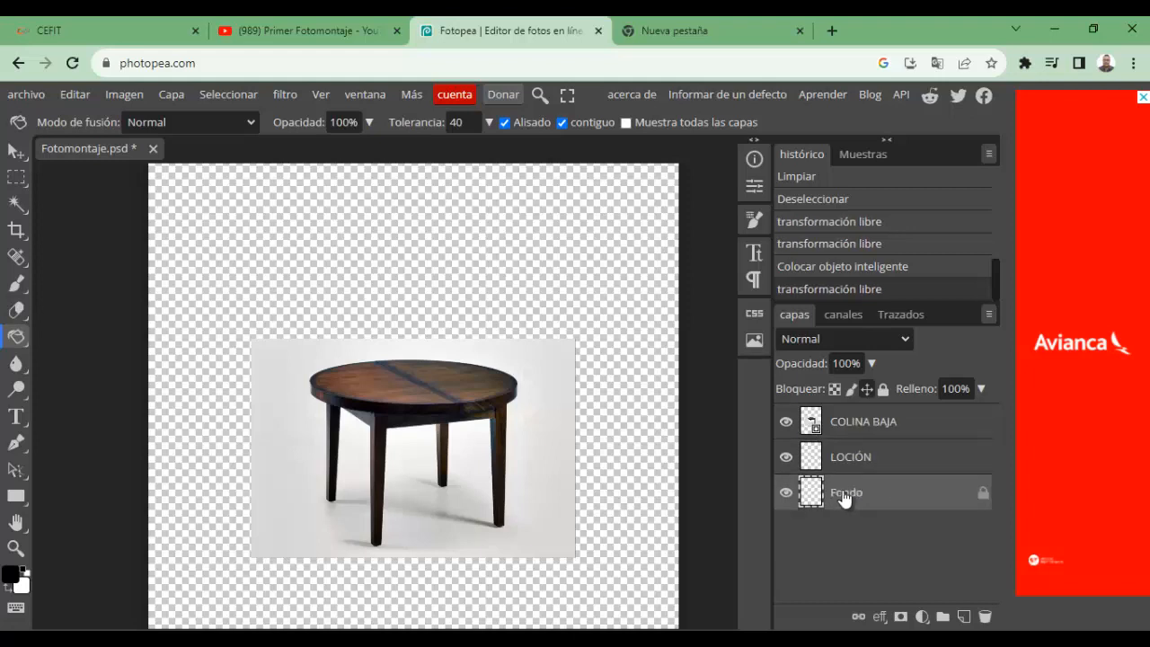
click(848, 458)
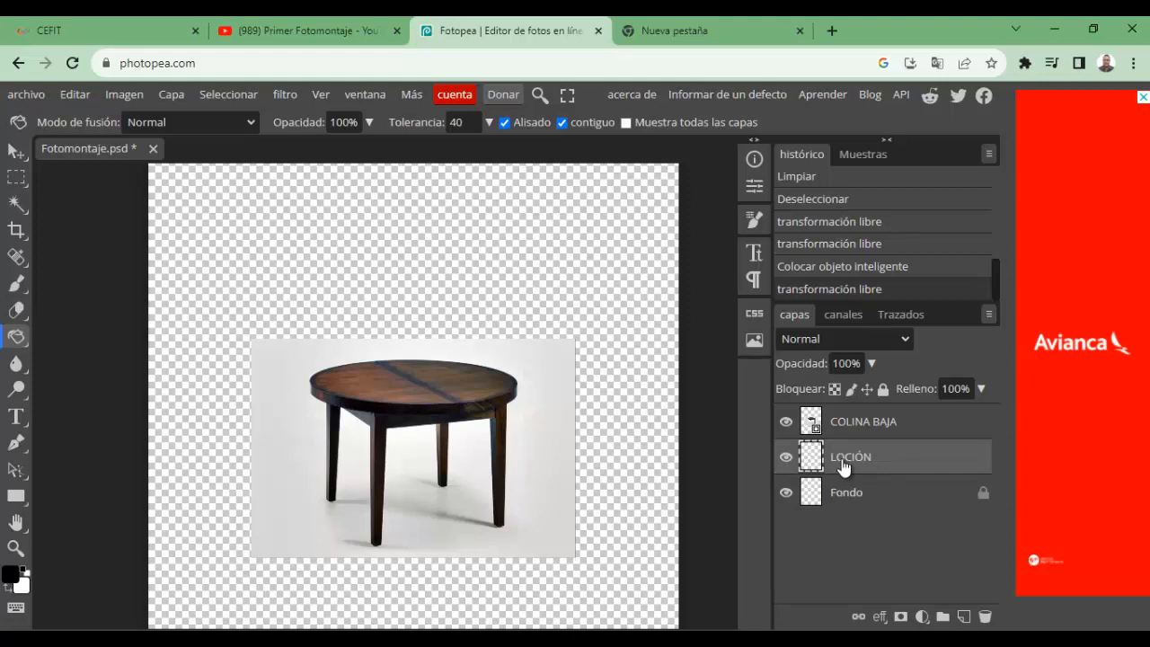
drag(843, 465, 848, 400)
drag(848, 466, 849, 411)
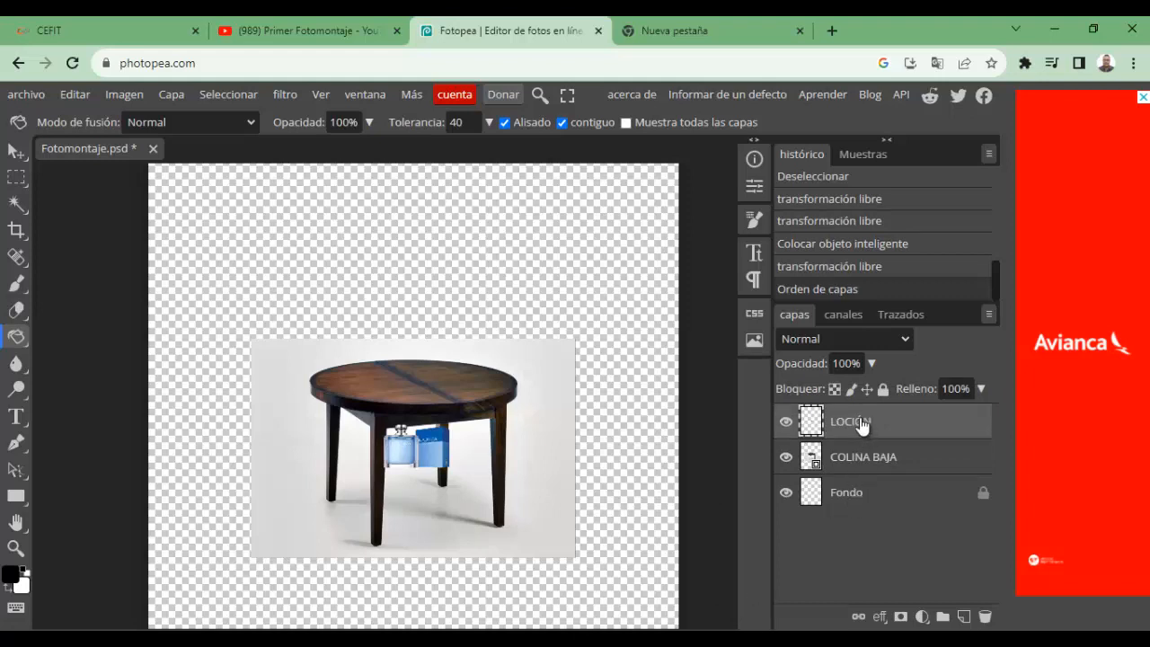
mouse_move(861, 425)
mouse_down()
mouse_move(861, 487)
mouse_move(856, 402)
mouse_move(856, 416)
mouse_up()
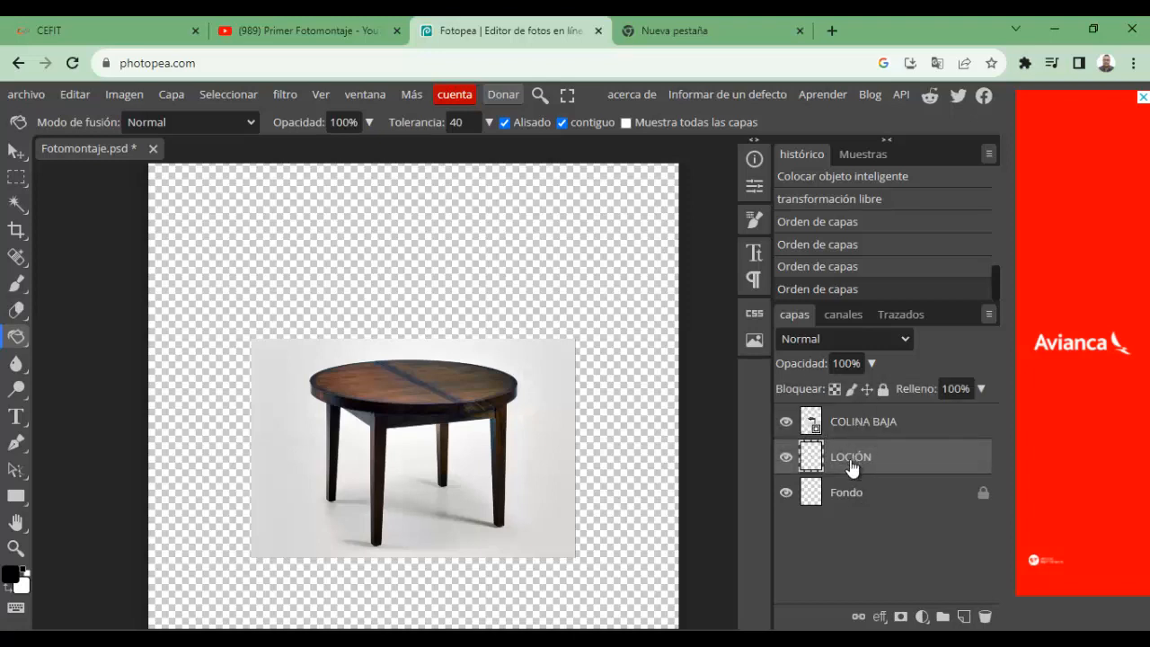
drag(855, 461, 832, 465)
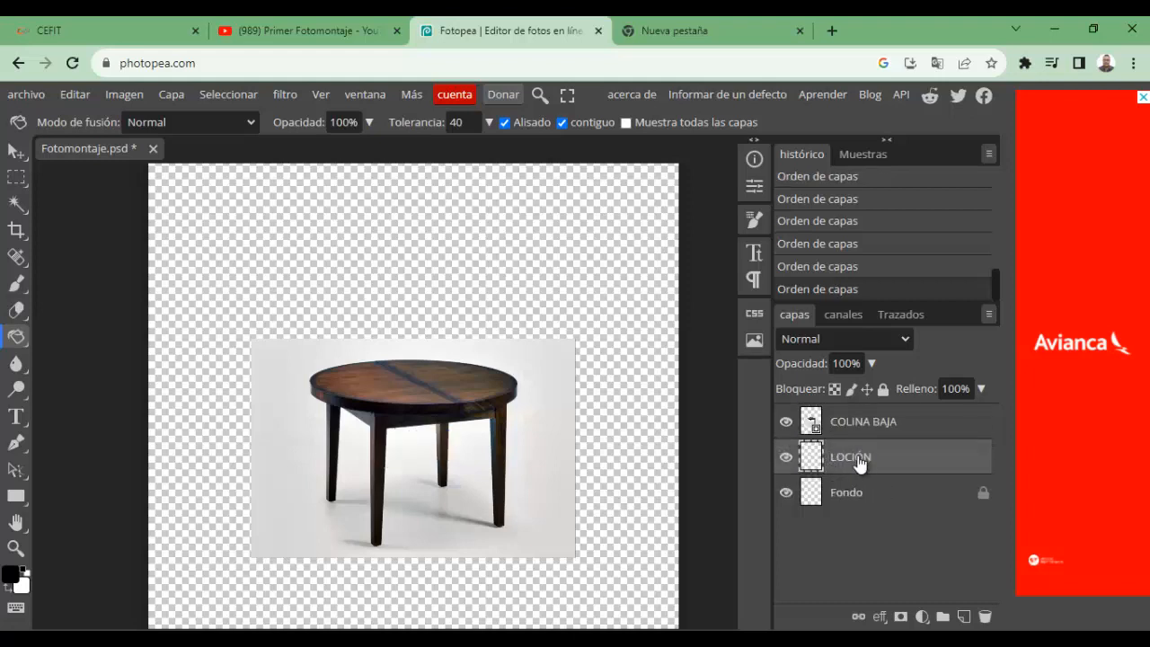
drag(845, 464, 847, 409)
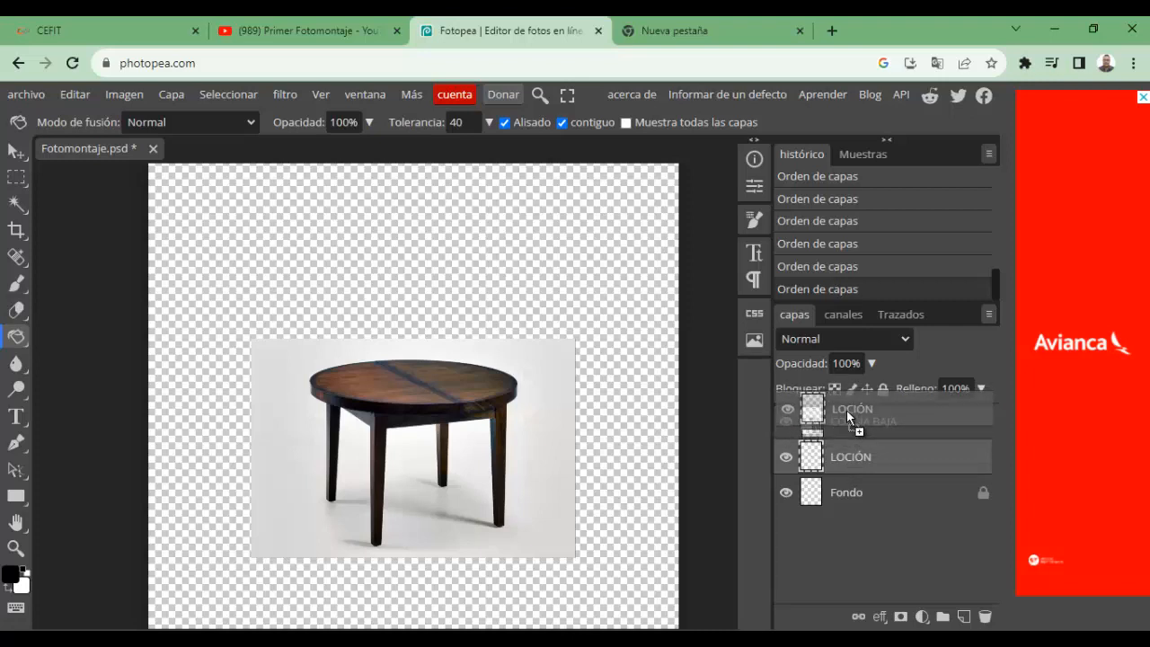
drag(846, 410, 846, 411)
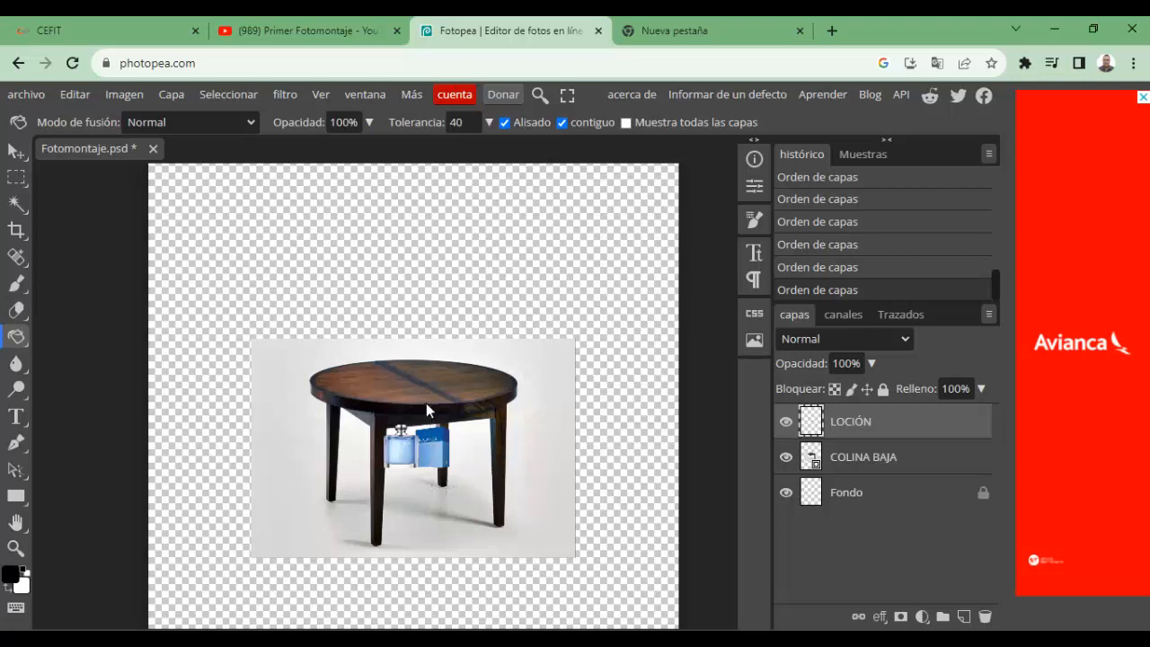
Move the perfume bottle and box up onto the tabletop with the Move tool, undoing any accidental bucket fill.
click(440, 478)
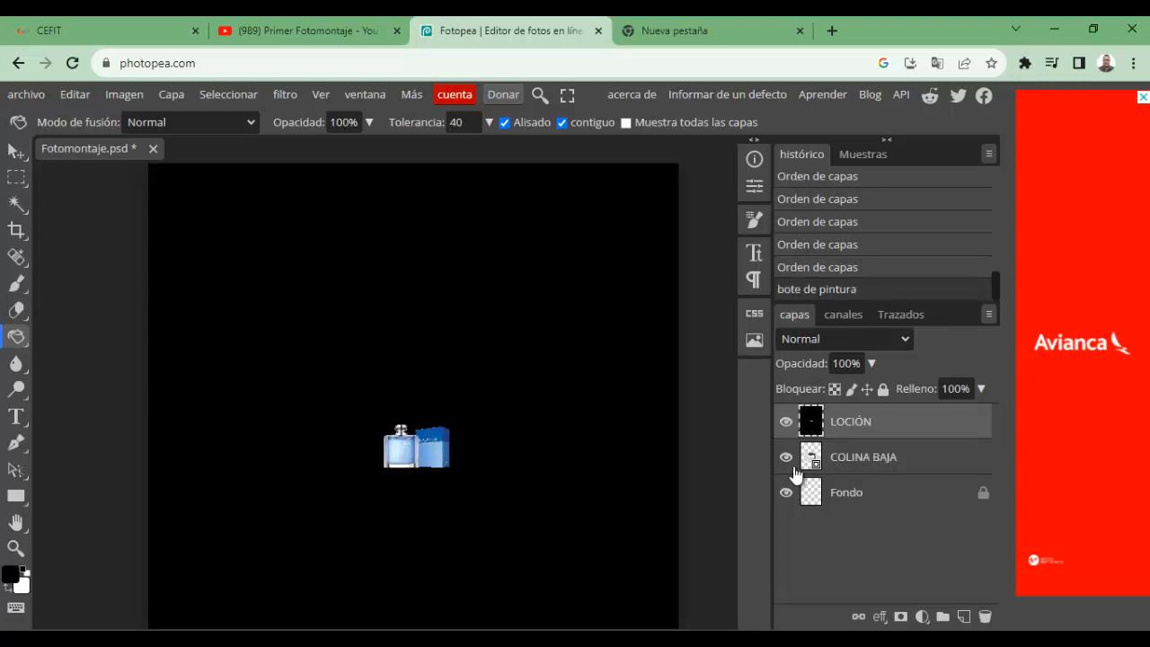
key(ctrl+z)
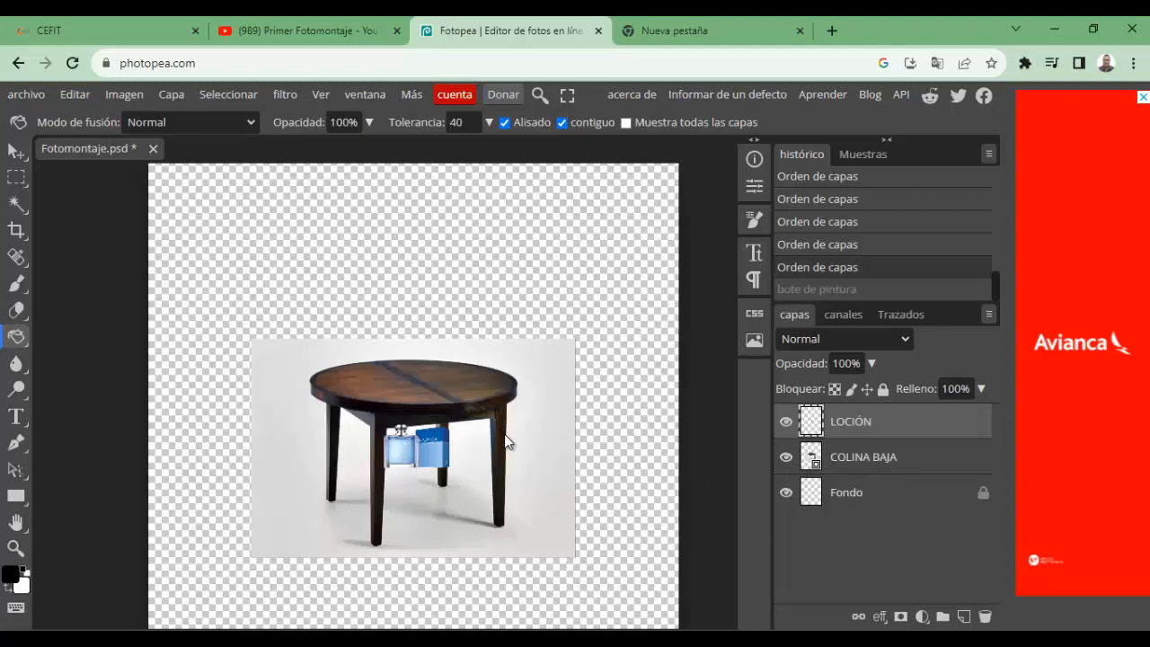
click(16, 153)
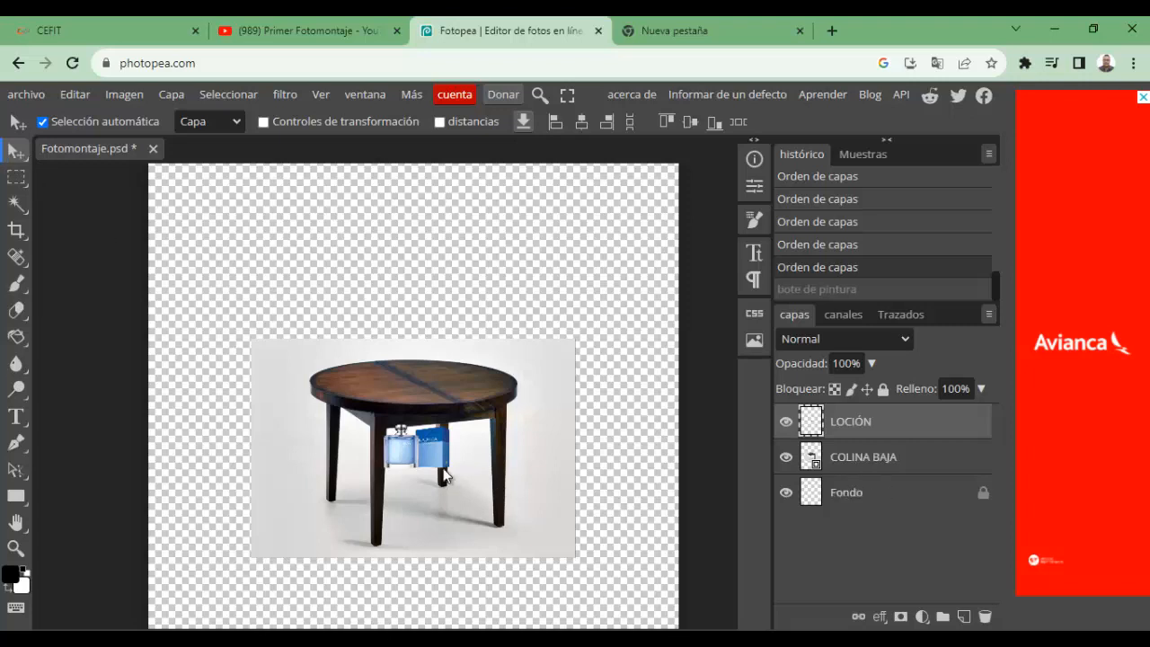
drag(435, 463, 415, 376)
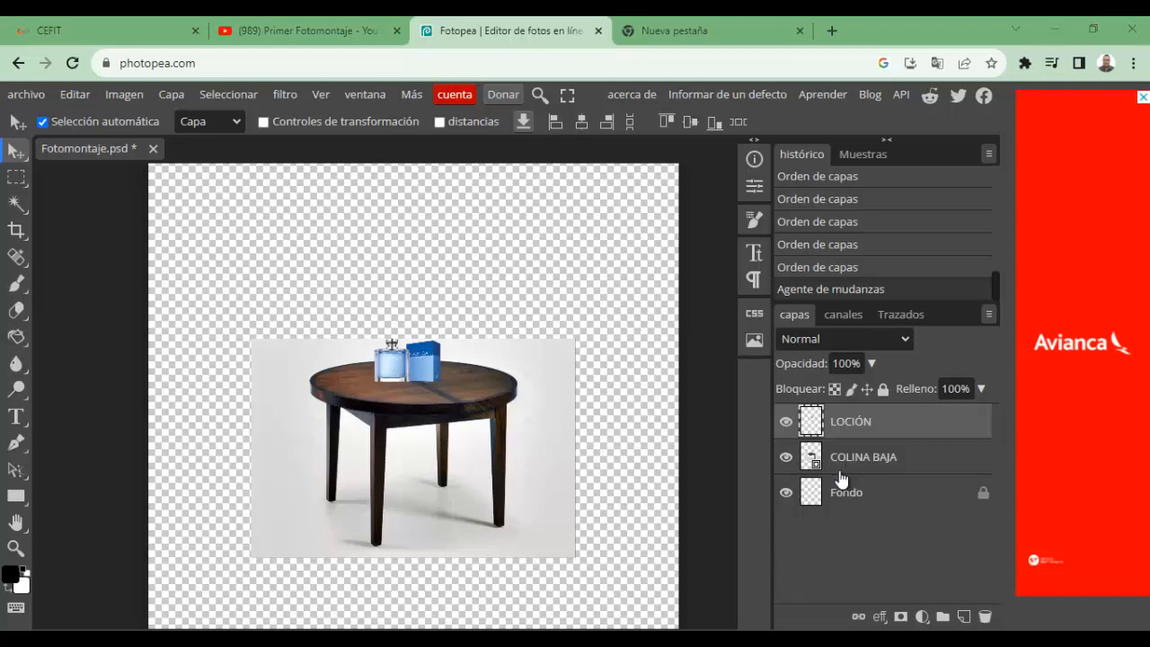
Toggle the LOCIÓN layer's visibility to compare the table with and without the perfume, leaving the layer hidden.
click(787, 425)
click(786, 426)
click(786, 426)
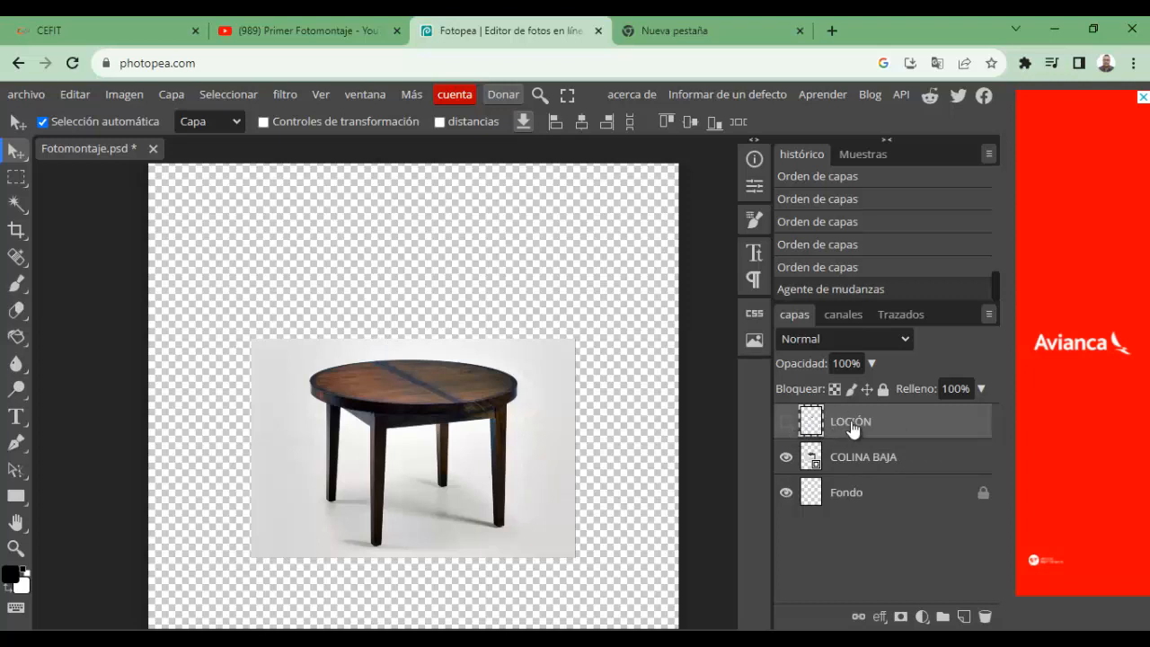
click(787, 426)
click(788, 424)
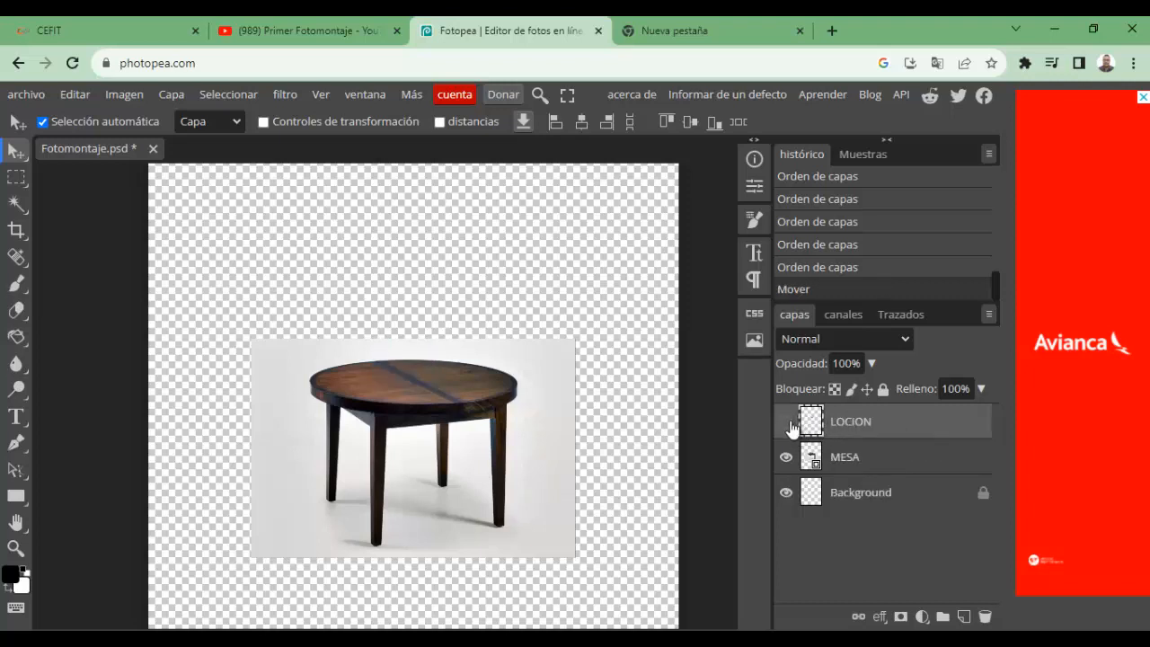
click(787, 424)
click(788, 424)
click(788, 426)
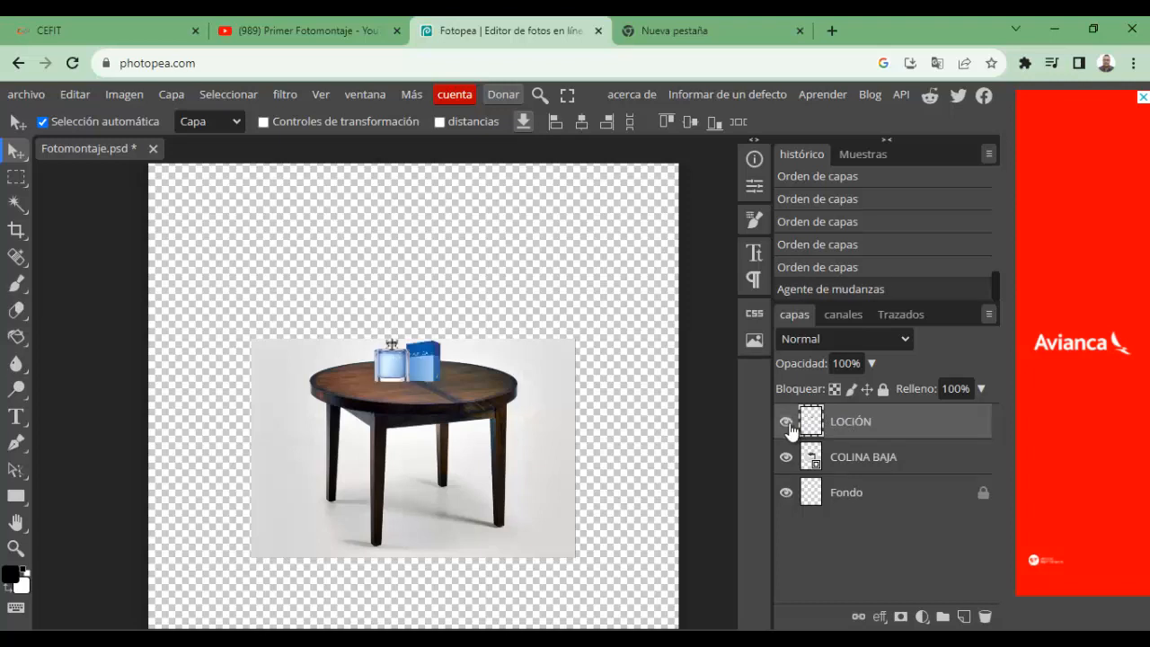
click(787, 427)
click(788, 427)
click(787, 422)
click(787, 423)
click(786, 423)
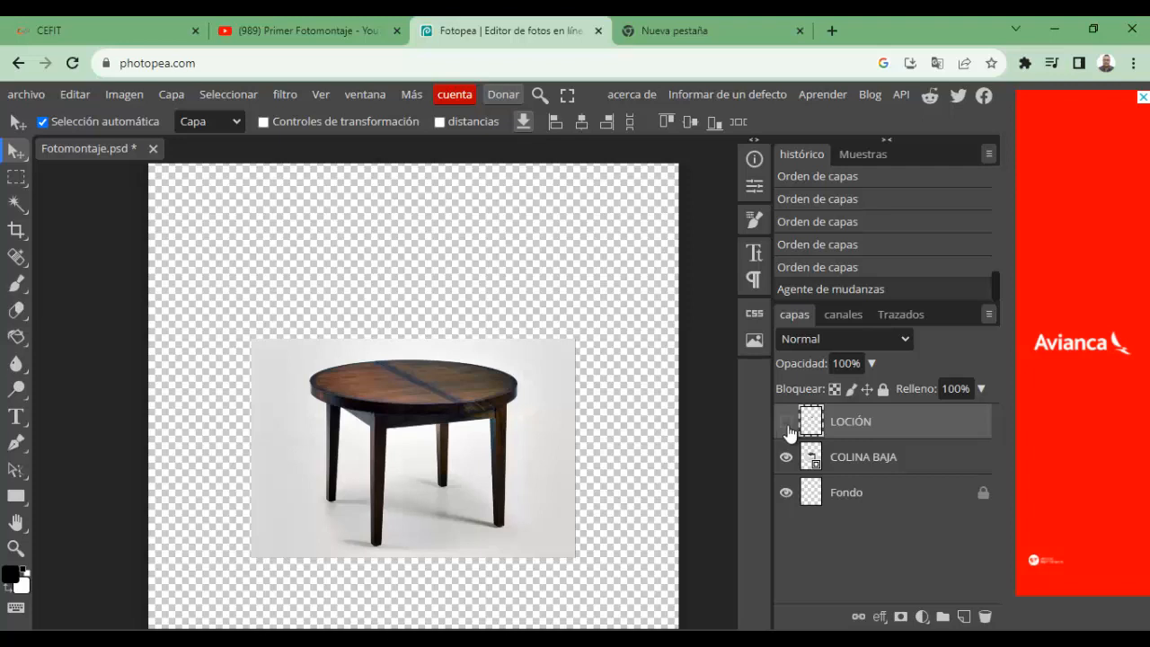
Rasterize the COLINA BAJA layer that holds the table image.
click(847, 468)
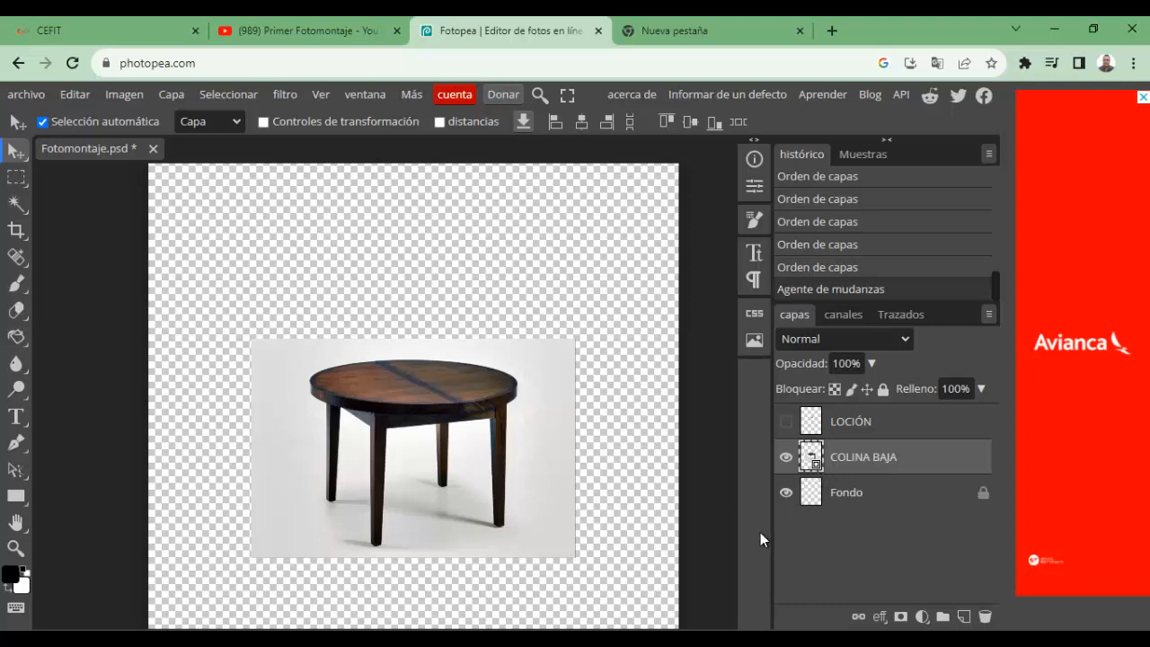
right_click(857, 457)
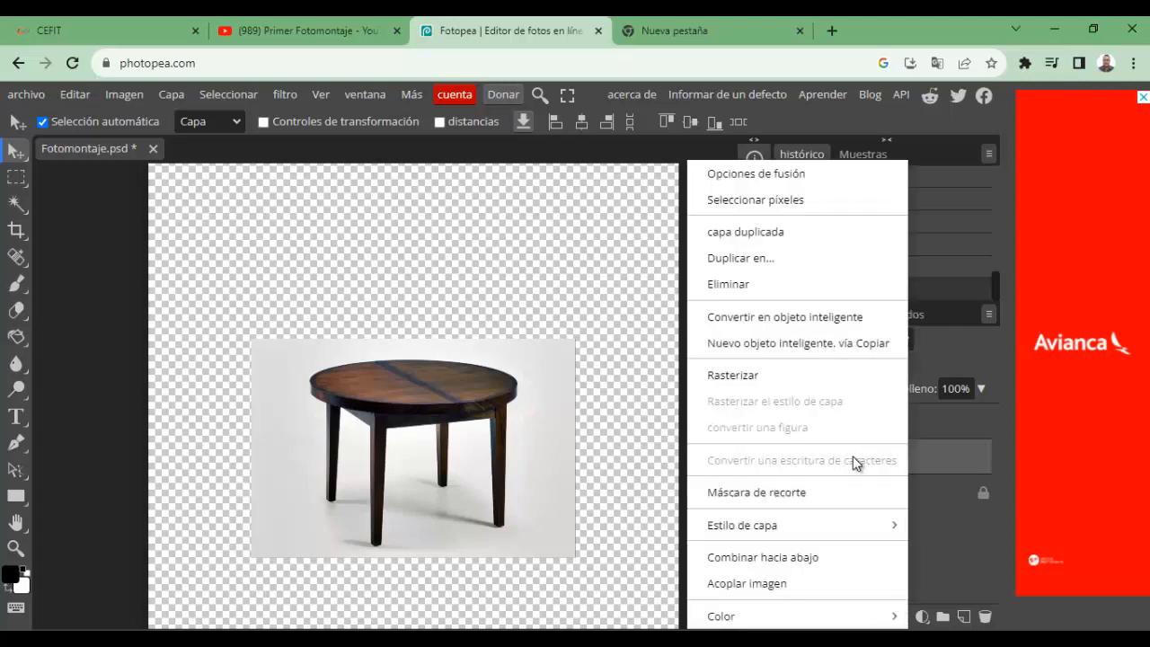
click(750, 381)
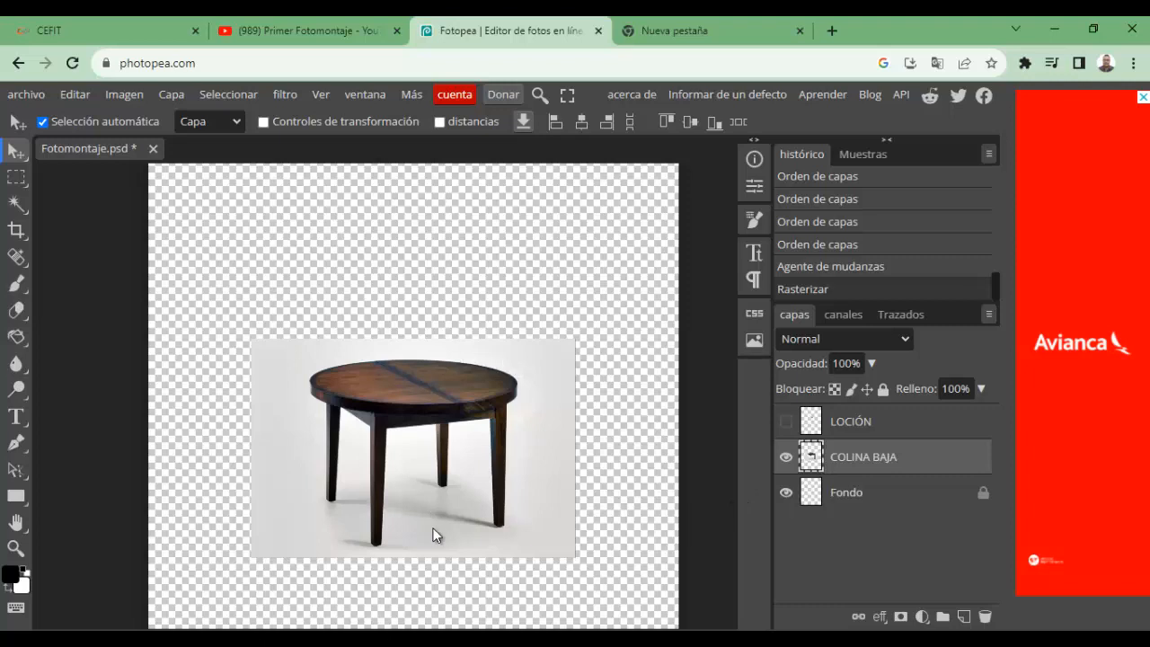
Switch back and forth between the Quick Selection and Magic Wand tools.
scroll(426, 511, up, 3)
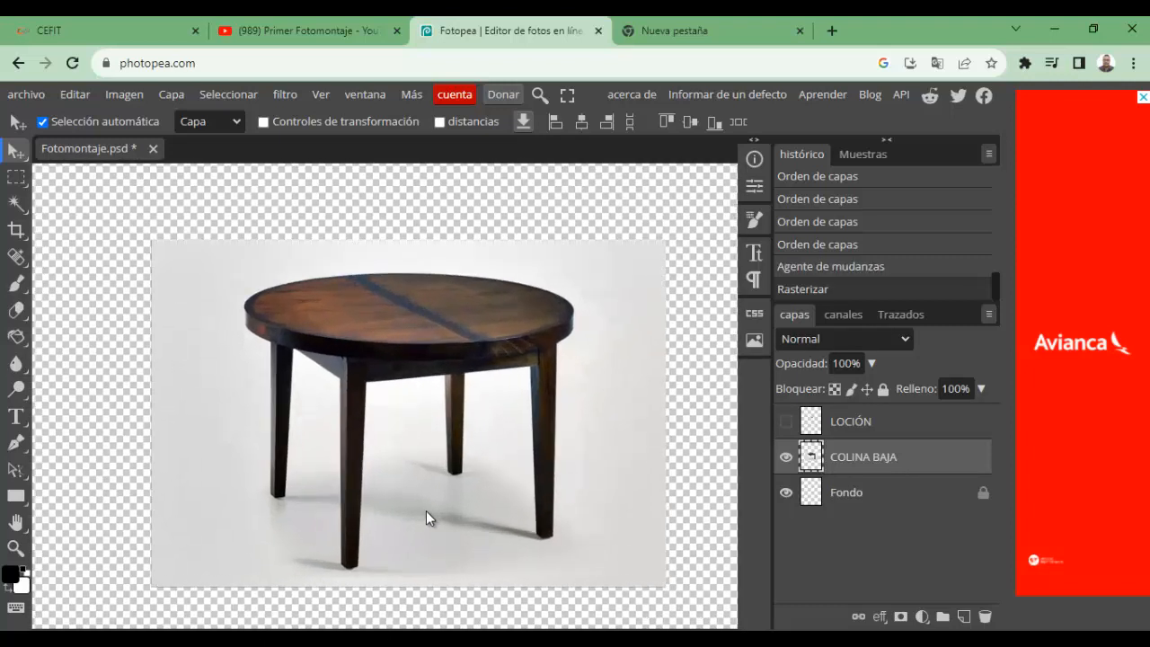
scroll(426, 511, up, 2)
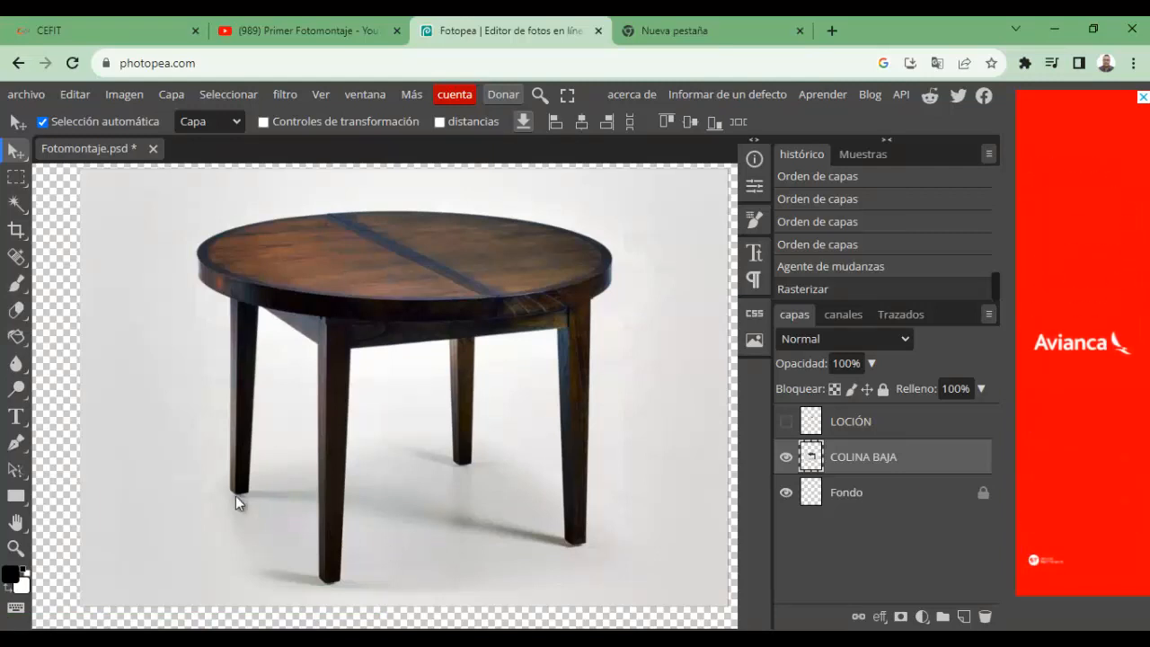
right_click(17, 209)
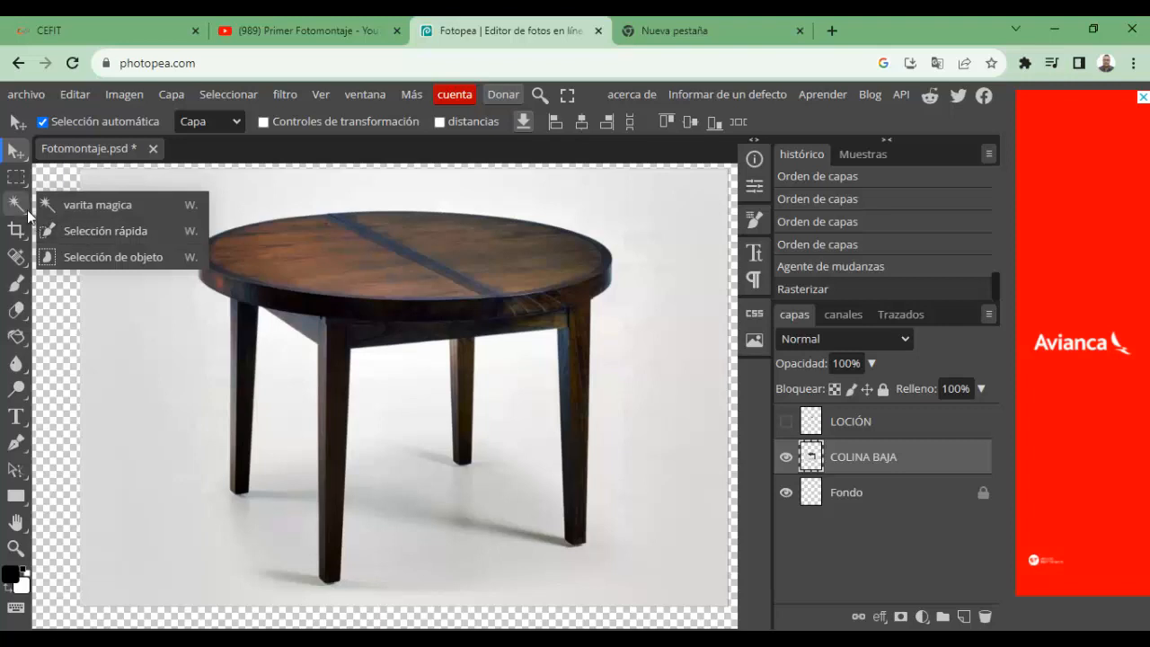
click(72, 235)
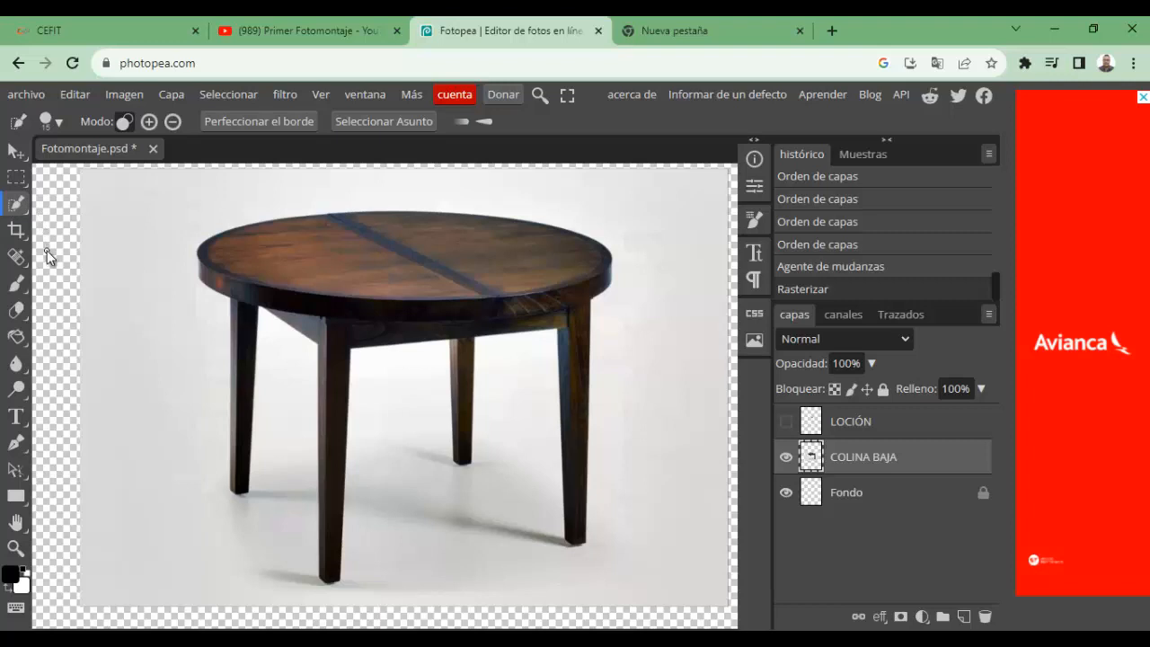
right_click(17, 211)
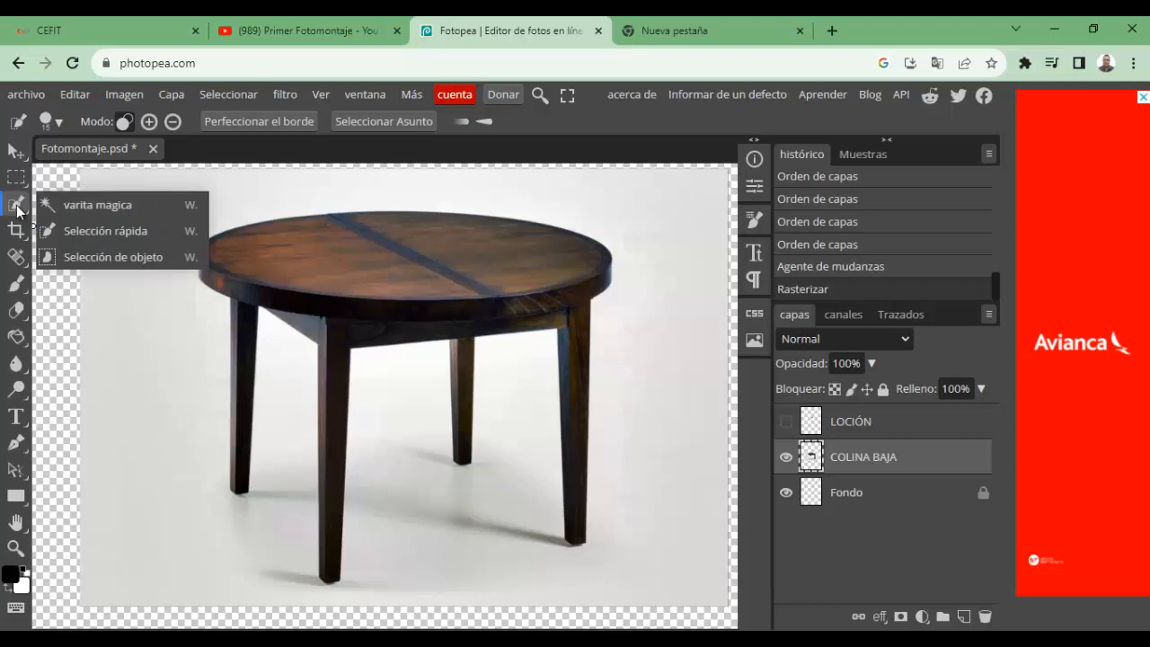
click(78, 203)
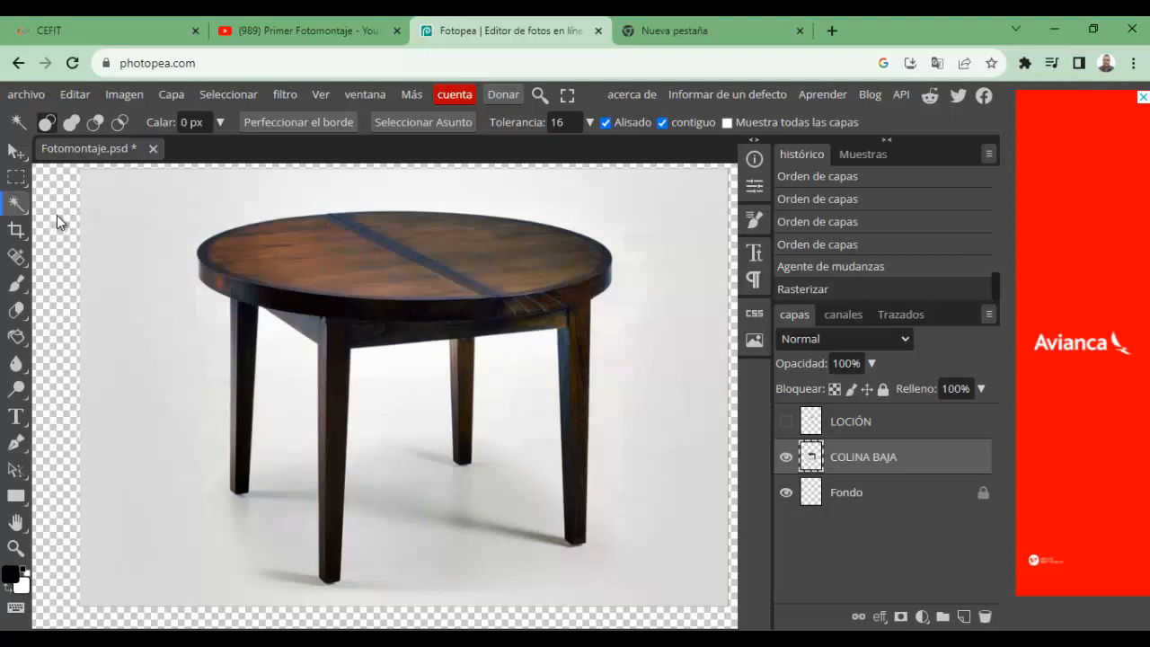
right_click(14, 208)
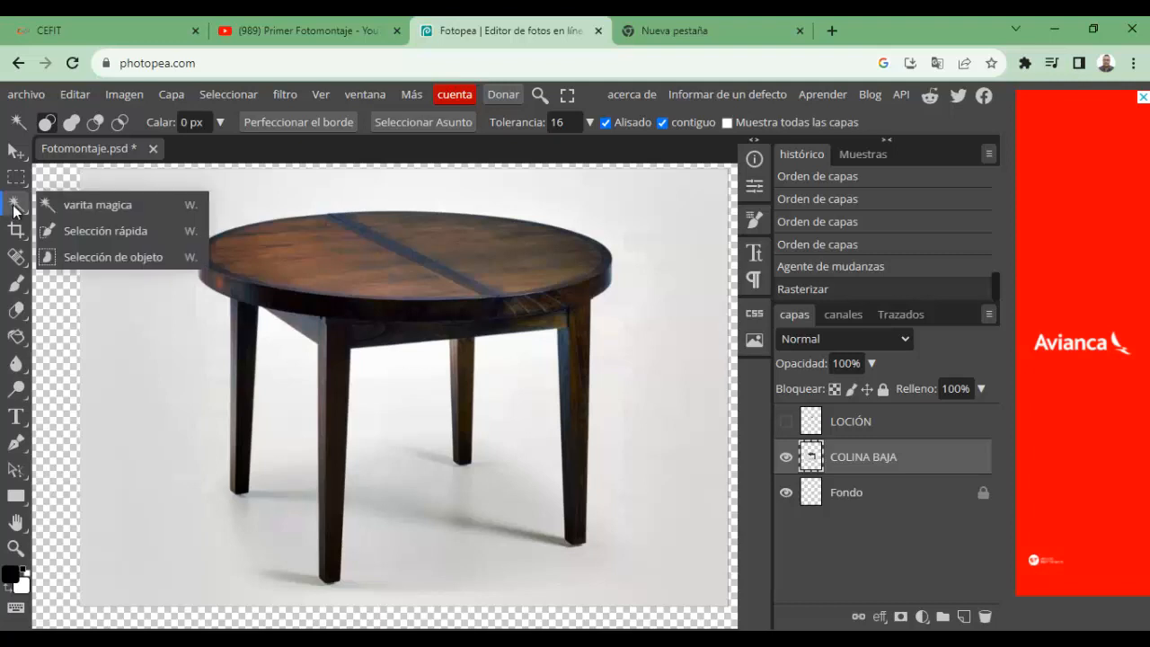
click(76, 230)
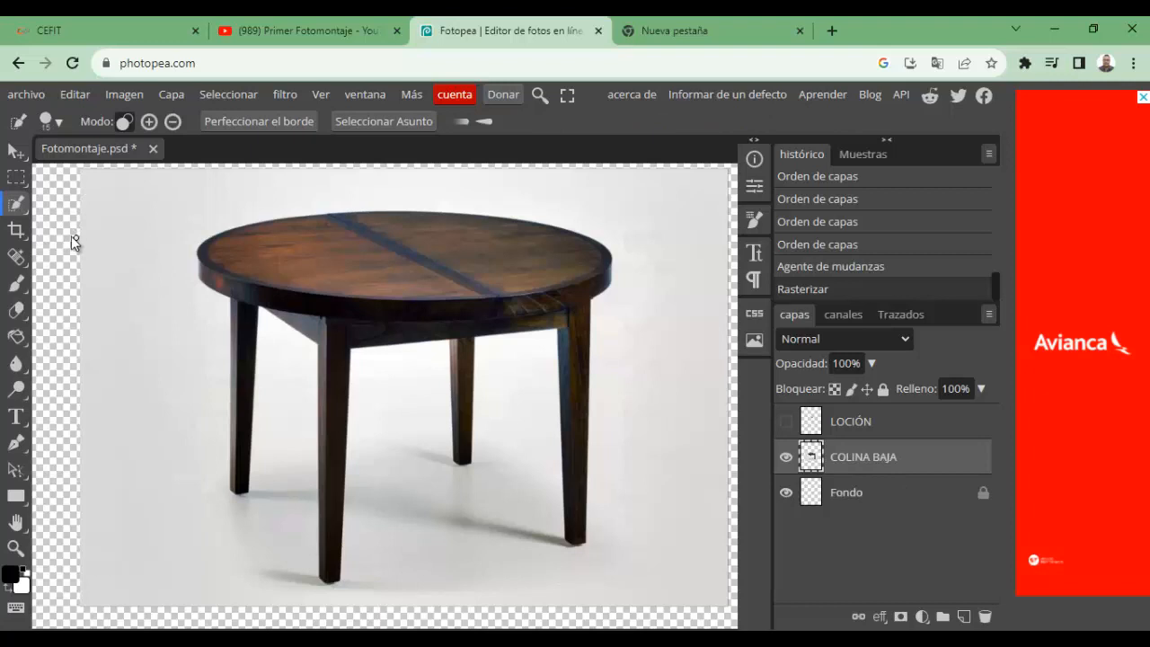
right_click(18, 211)
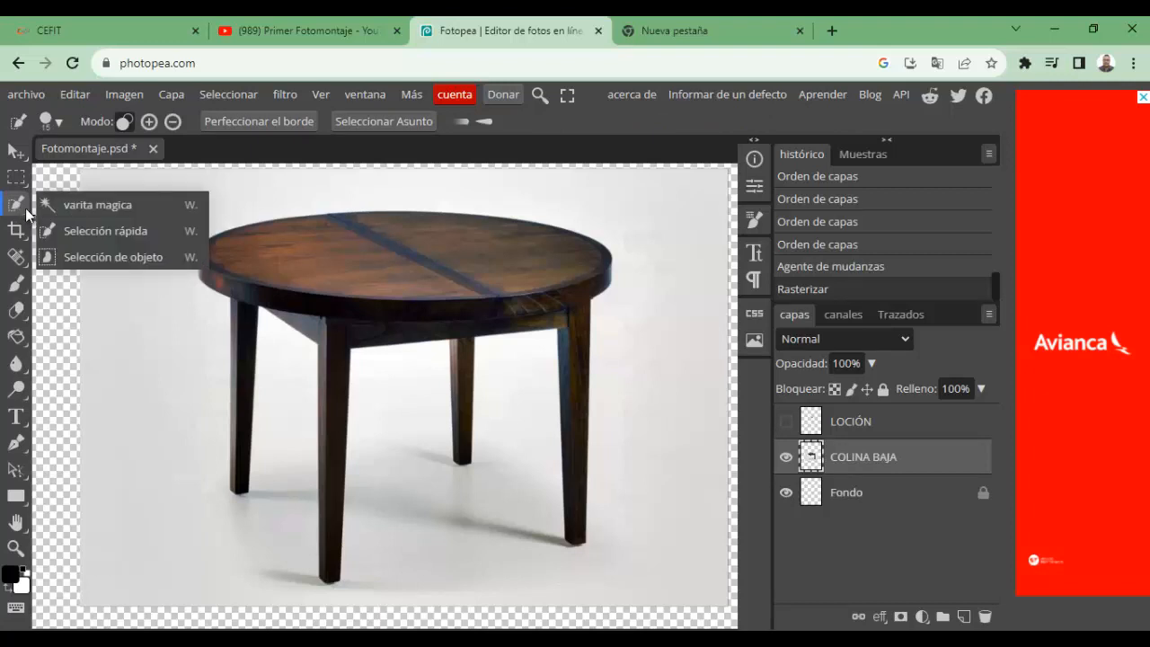
click(61, 207)
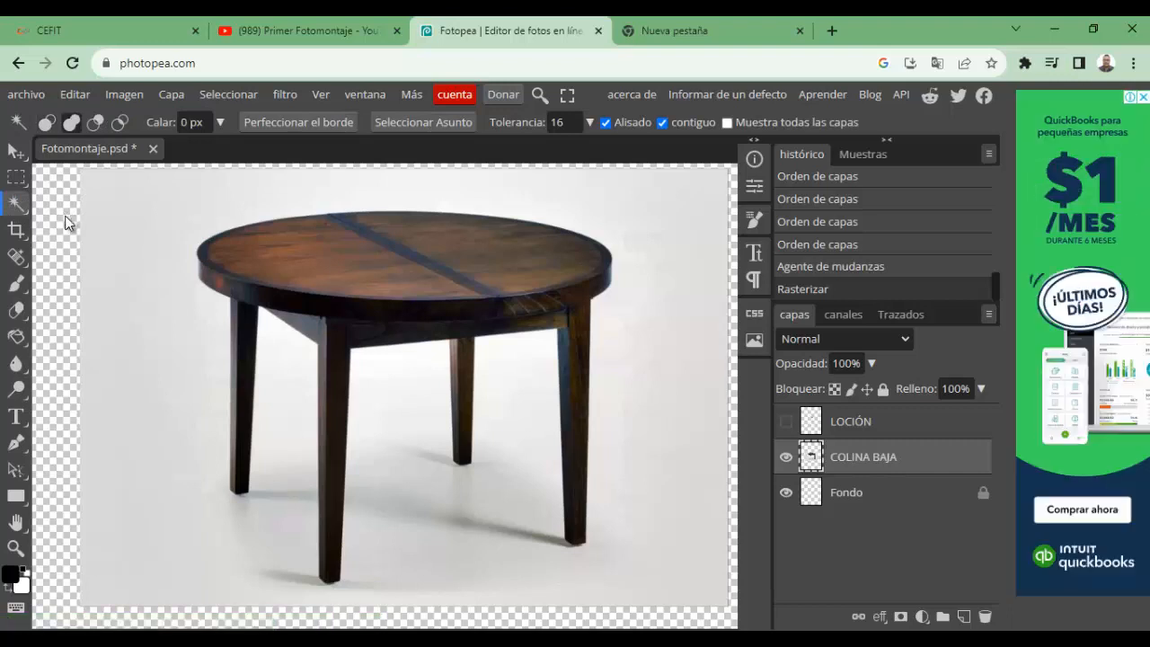
Cycle repeatedly through the Magic Wand, Quick Selection and Object Selection tools.
key(w)
key(w)
key(w)
key(w)
key(w)
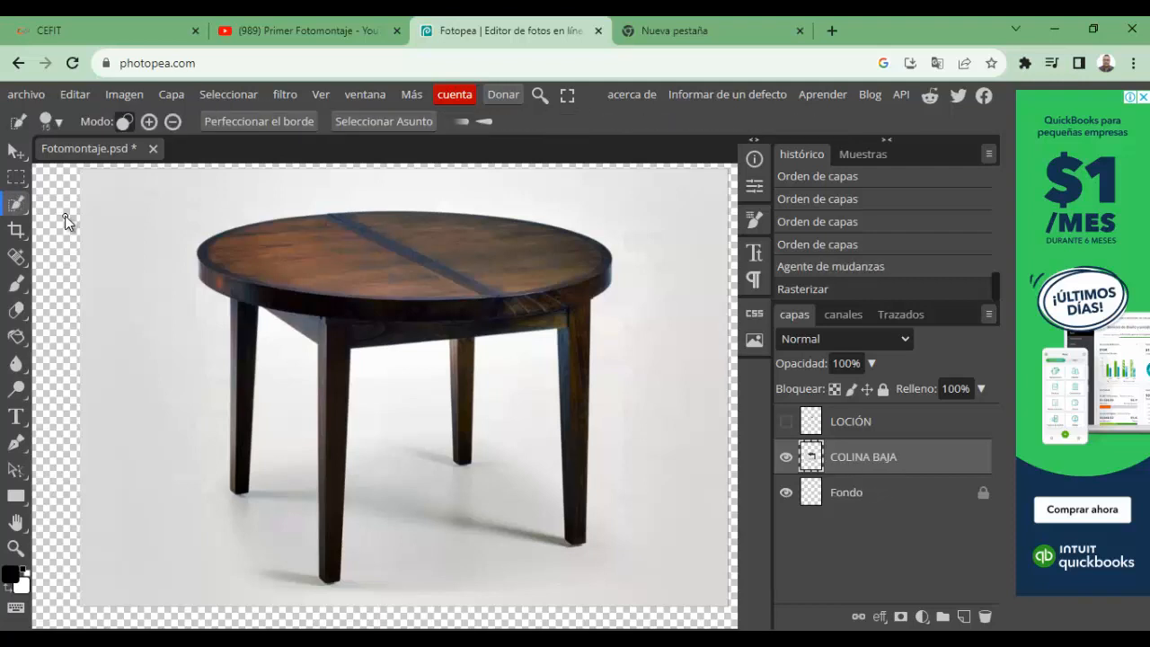
key(w)
key(w)
key(w)
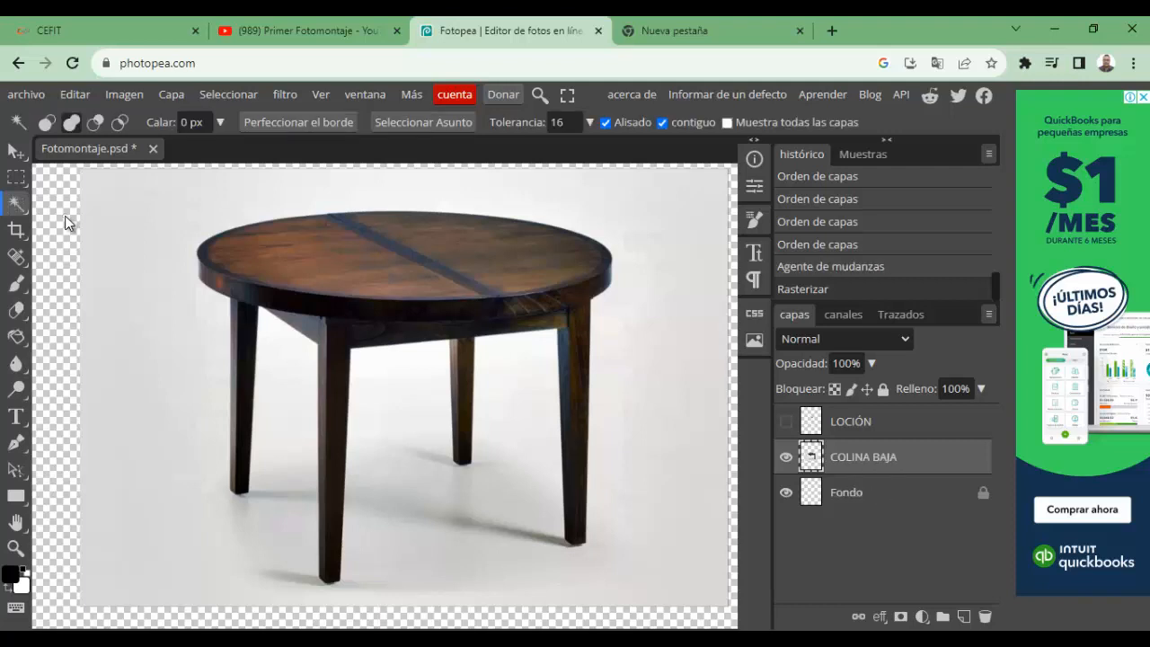
key(w)
key(w)
key(w)
key(w)
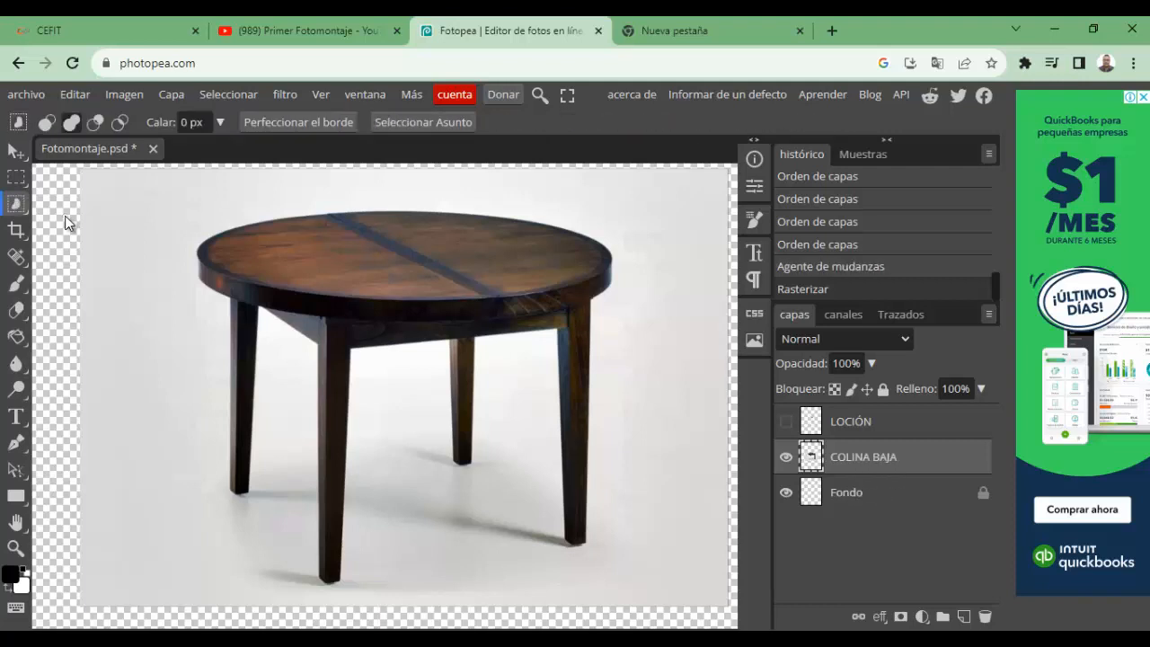
key(w)
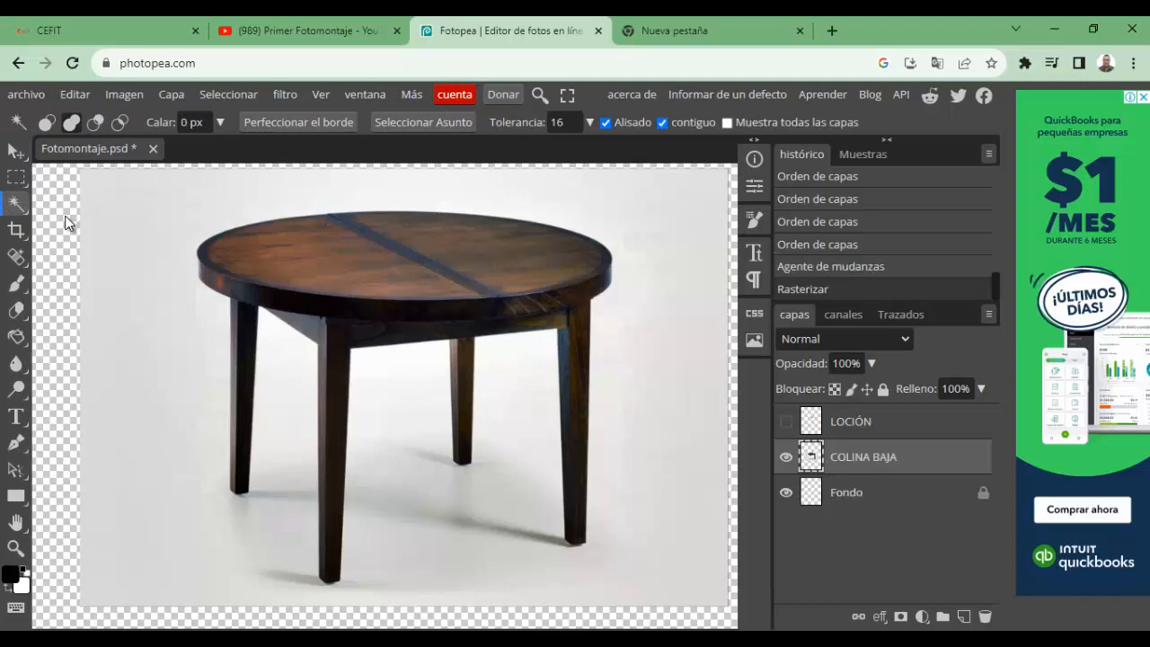
key(w)
key(w)
key(w)
key(w)
key(w)
key(w)
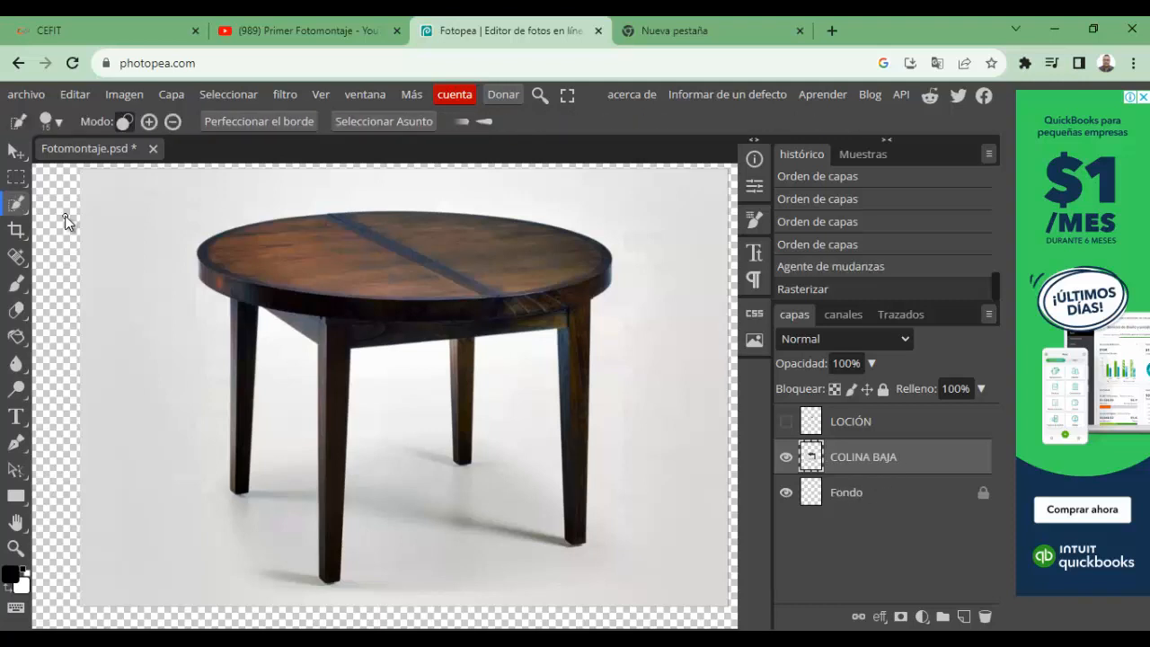
key(w)
Select the whole table, including tabletop and legs, with the Quick Selection tool.
right_click(13, 210)
click(79, 230)
click(261, 244)
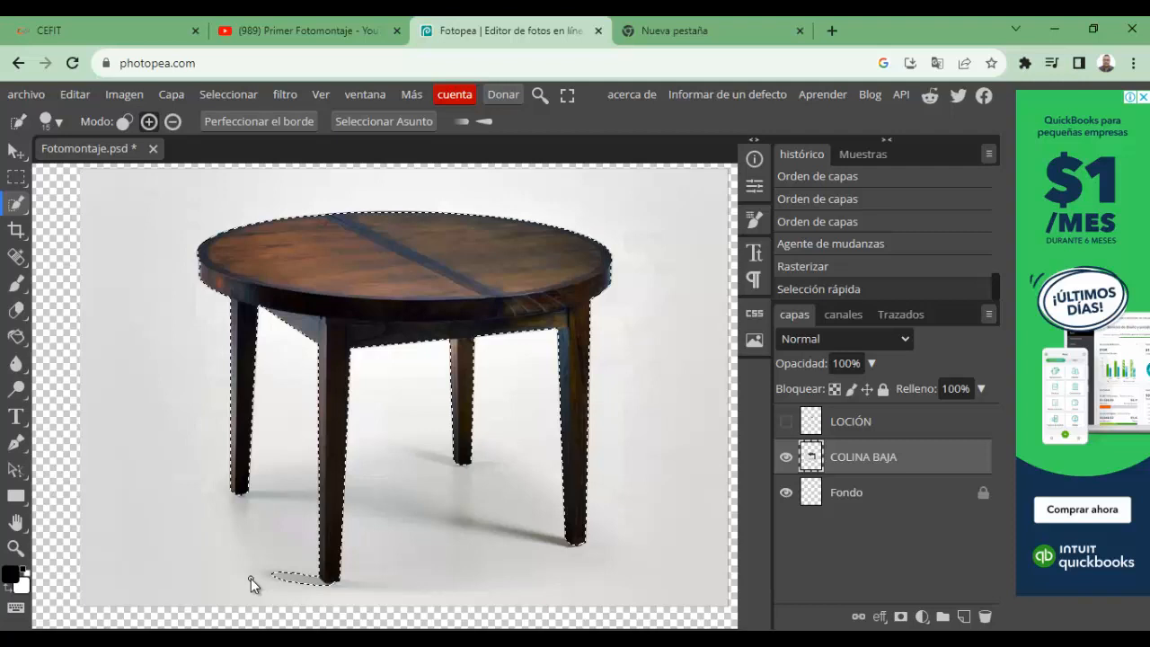
Subtract the stray shadow at the foot of the front-left leg from the selection, undoing and repeating the subtraction once.
key(alt)
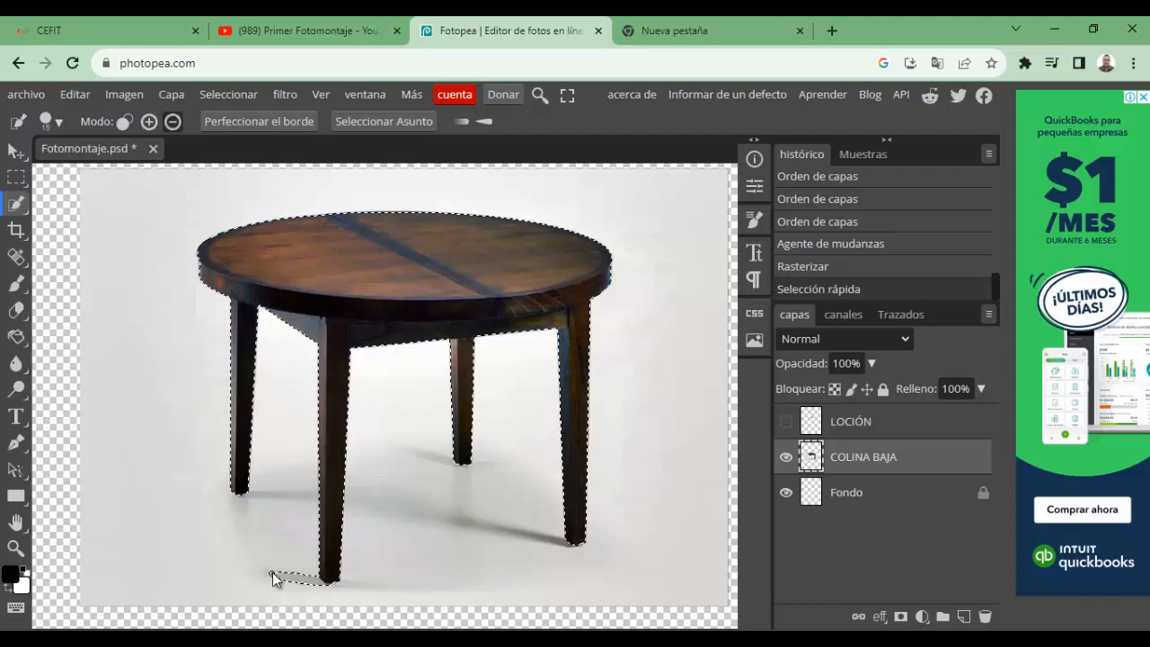
alt+click(273, 575)
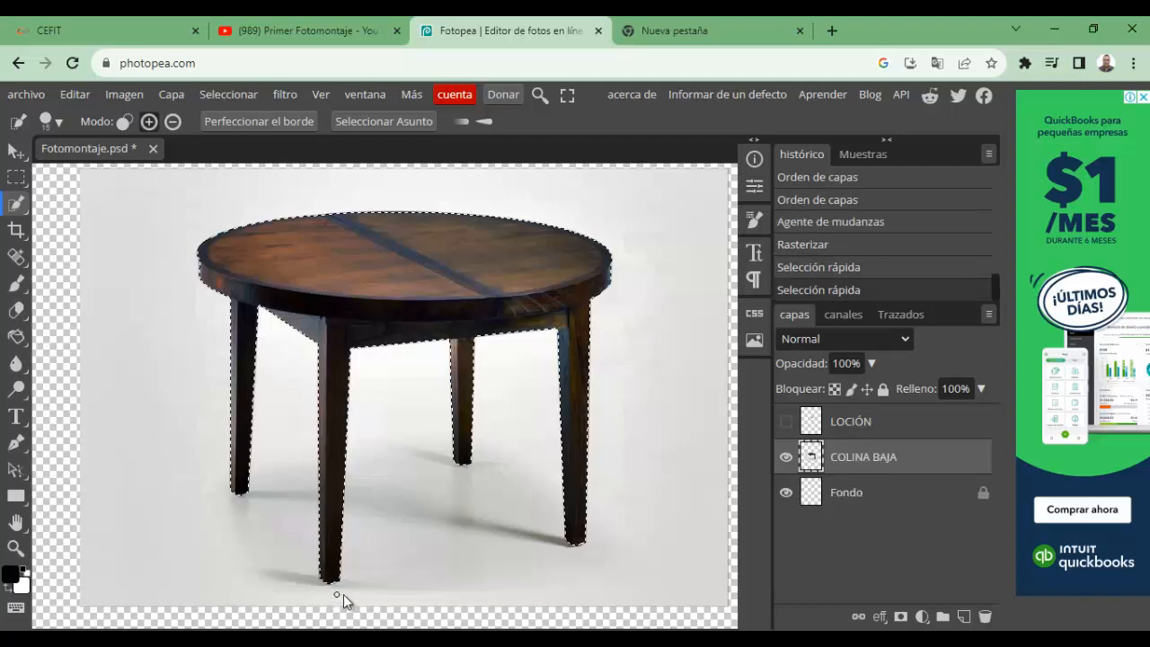
key(ctrl+z)
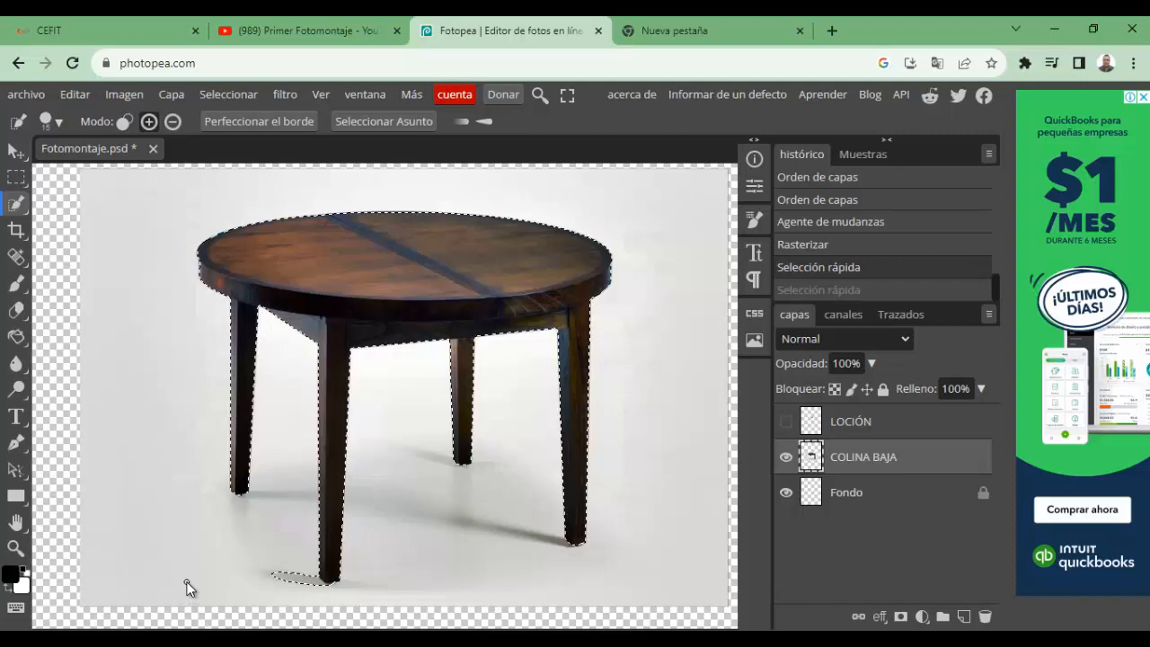
key(alt)
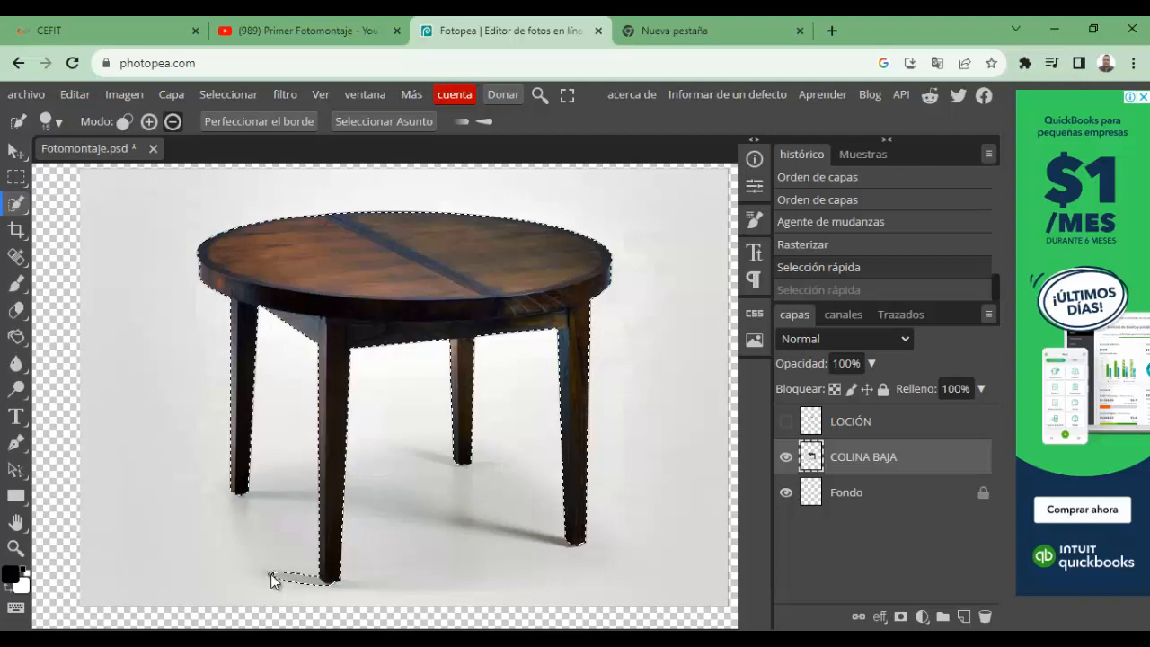
drag(273, 577, 273, 576)
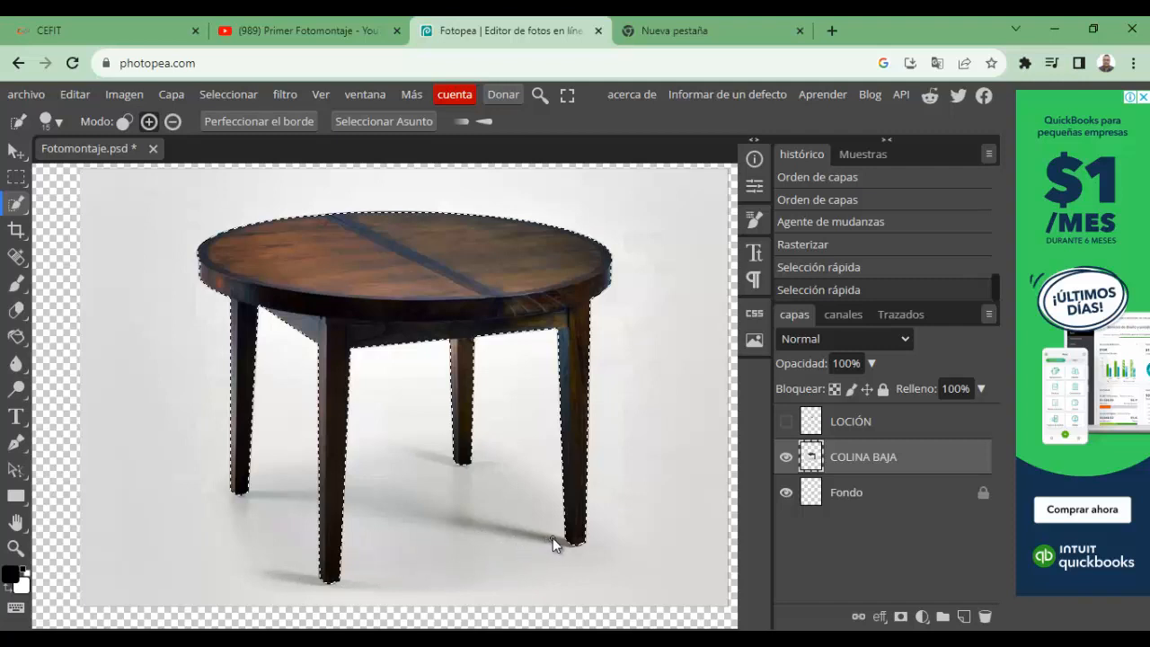
Add the floor and shadow area between the table legs to the selection and subtract it again.
mouse_move(553, 537)
mouse_down()
mouse_move(560, 547)
mouse_move(377, 549)
mouse_up()
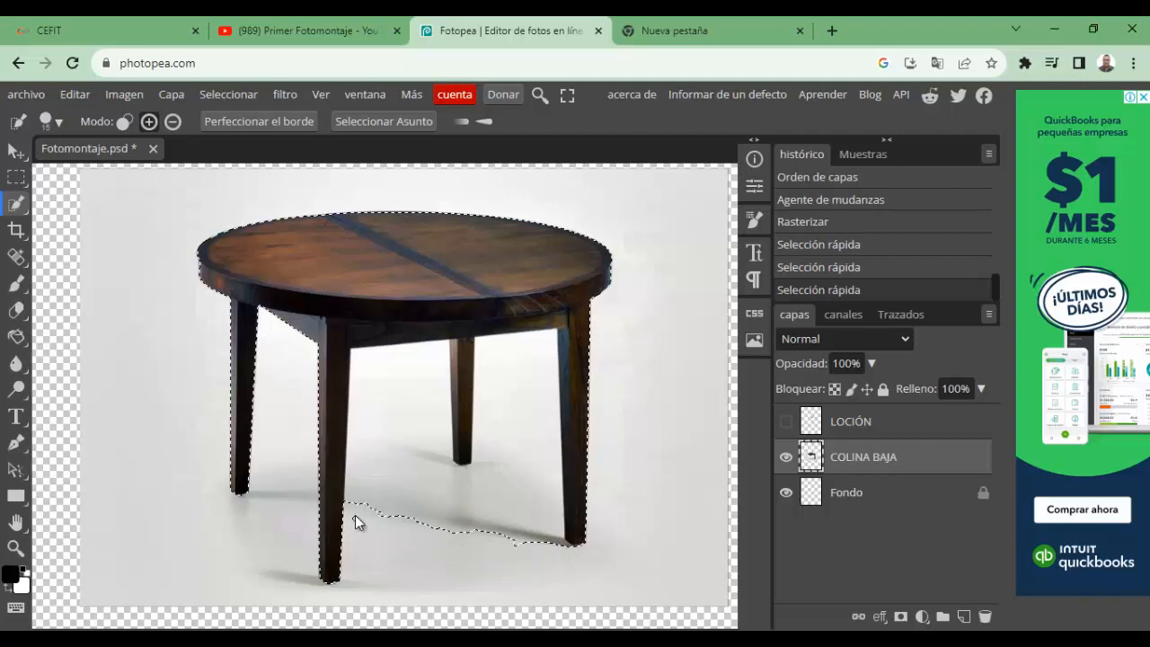
key(alt)
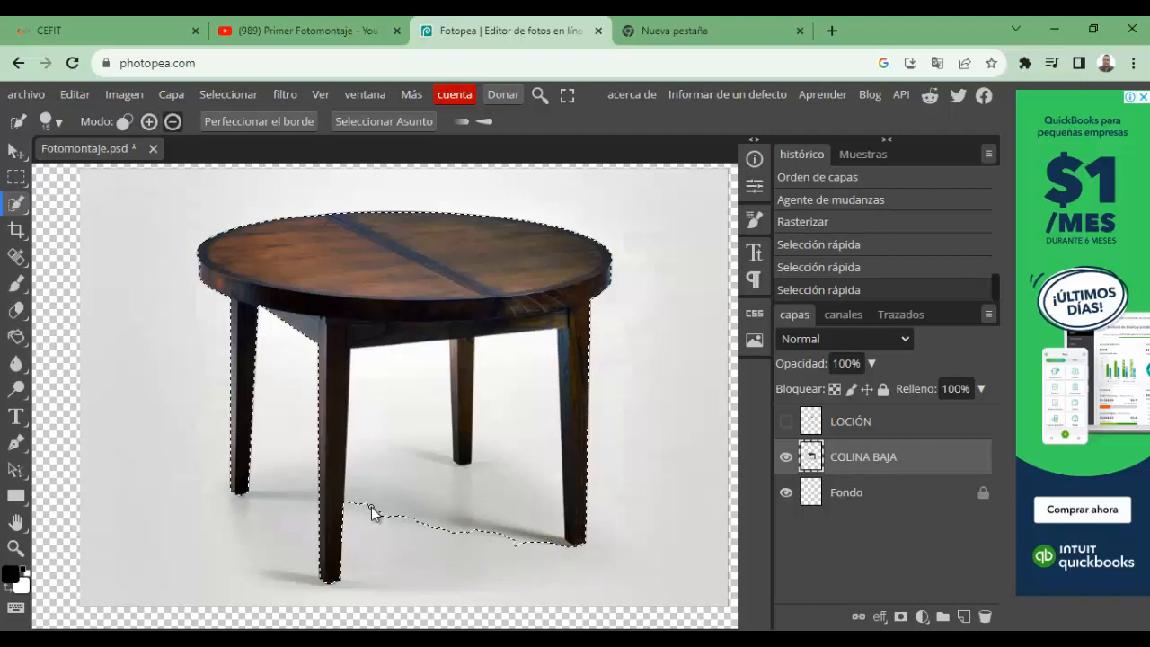
drag(374, 513, 403, 526)
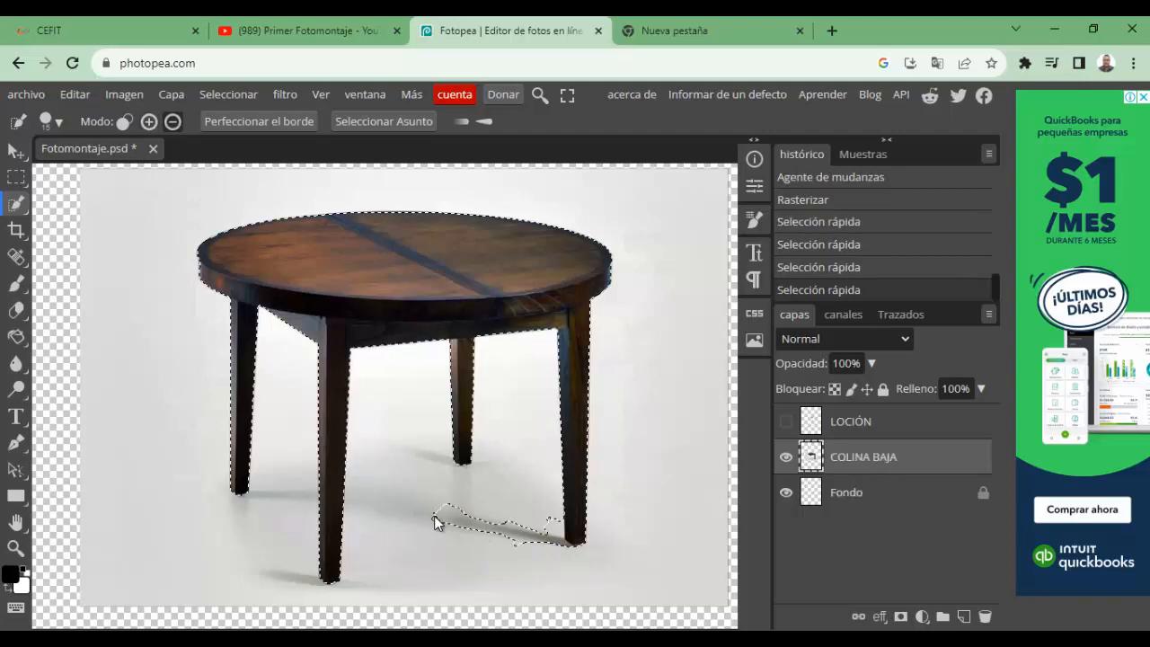
click(436, 515)
drag(445, 518, 475, 526)
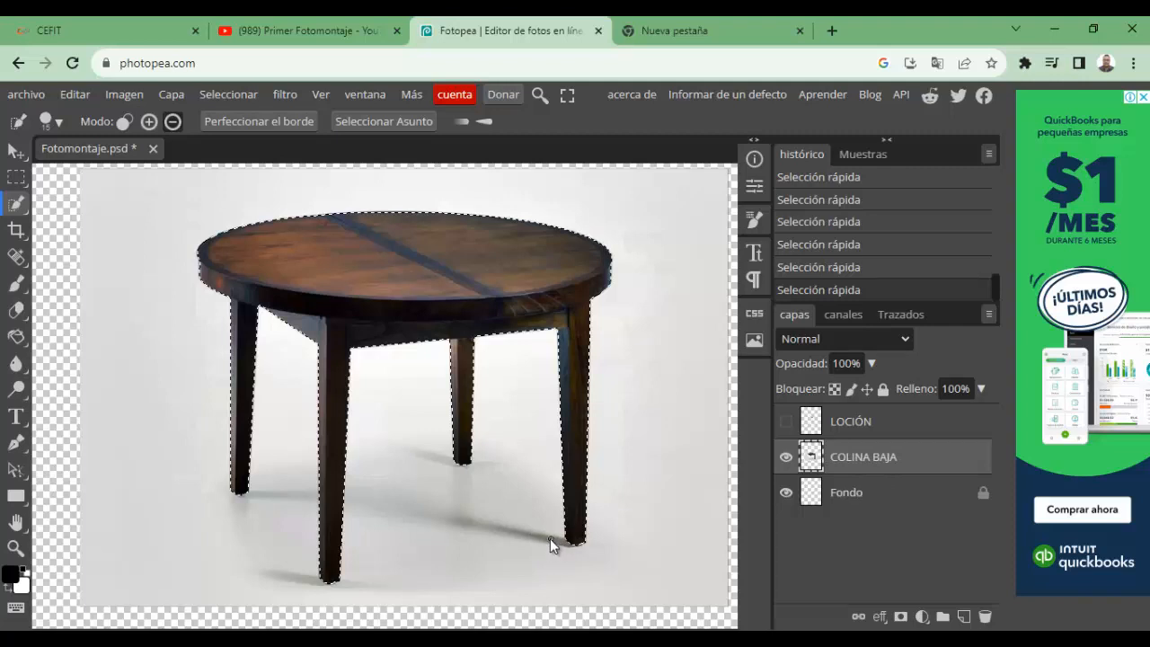
key(alt)
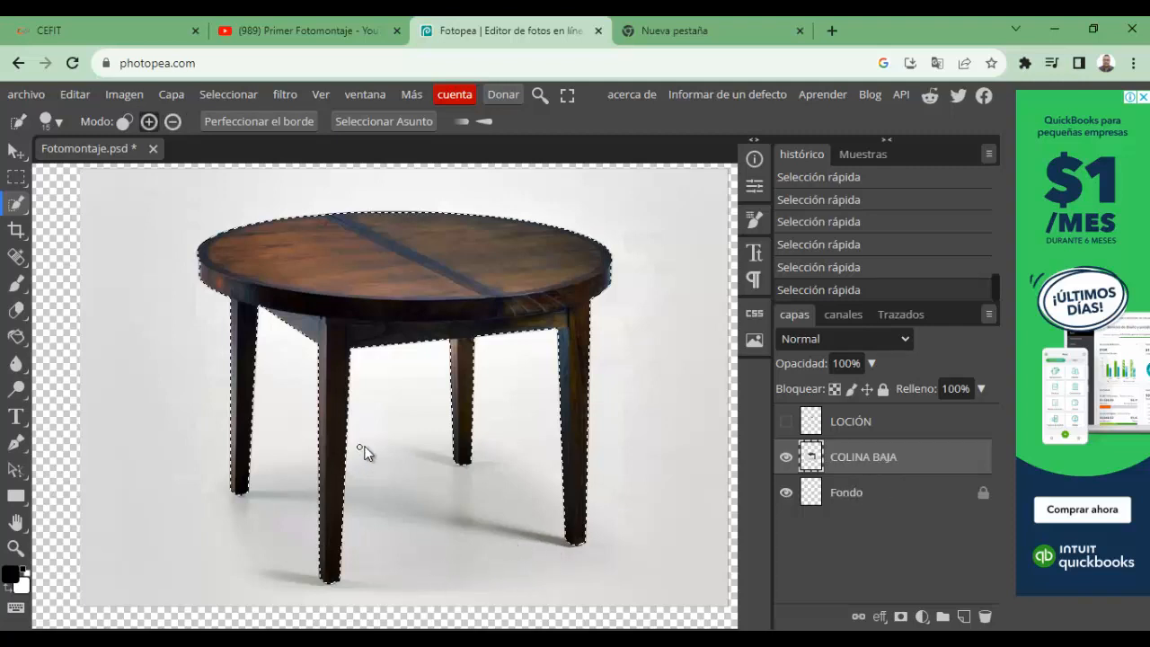
Delete the selected table pixels from the COLINA BAJA layer and undo the deletion.
scroll(426, 365, up, 6)
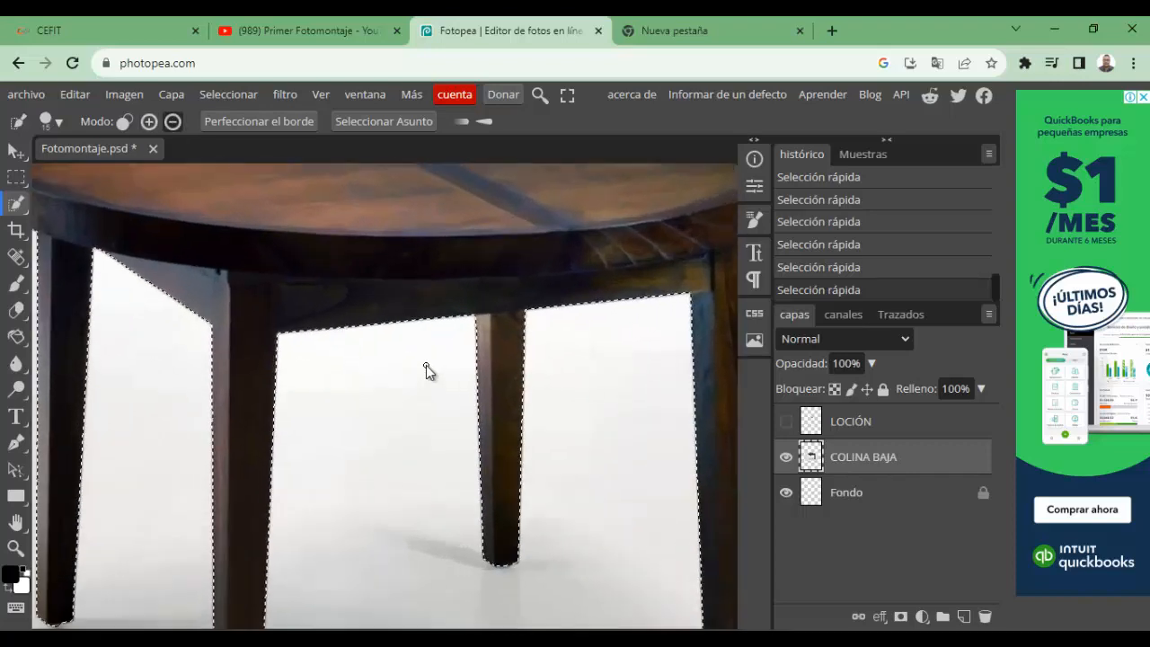
scroll(426, 365, down, 6)
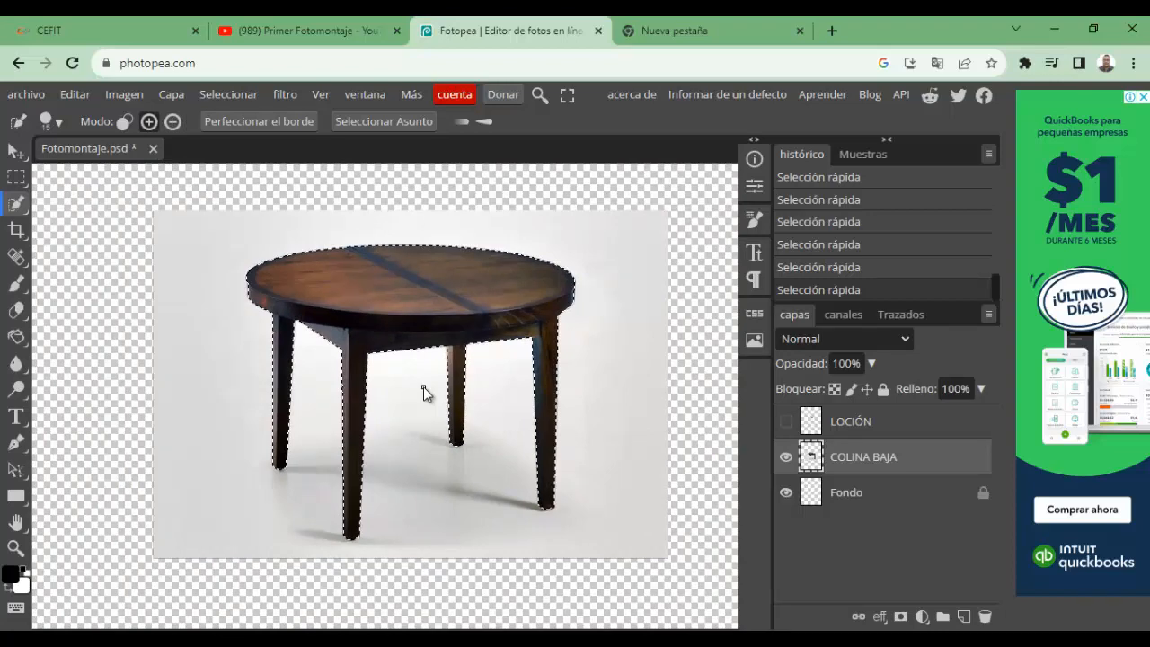
key(Delete)
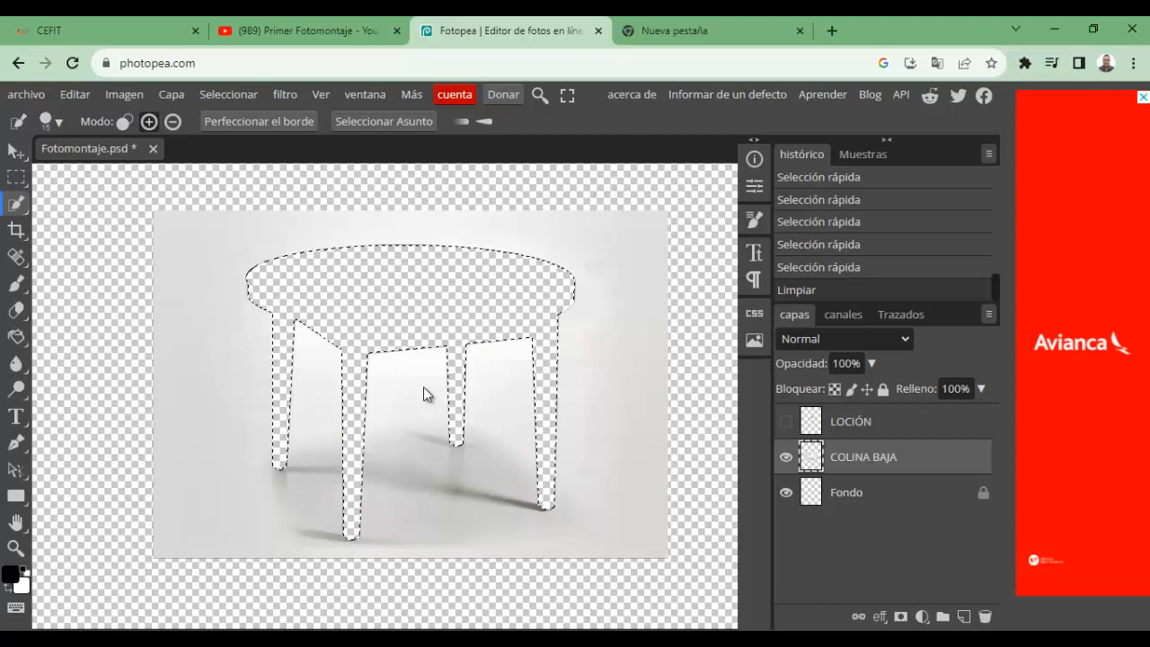
key(ctrl+z)
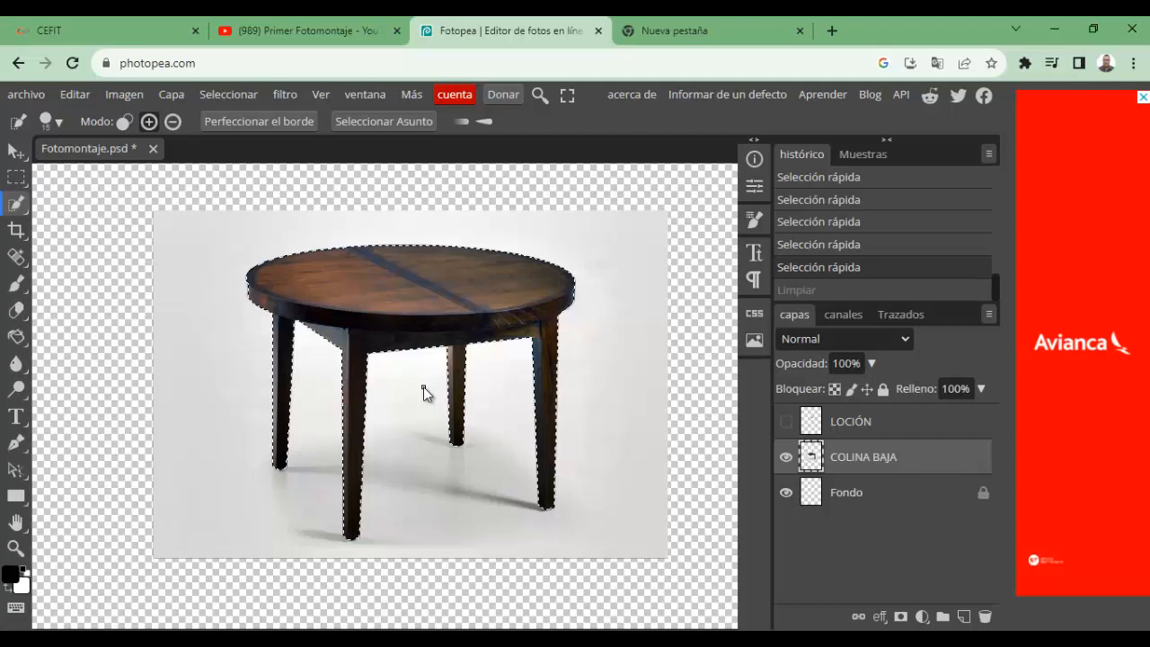
click(214, 96)
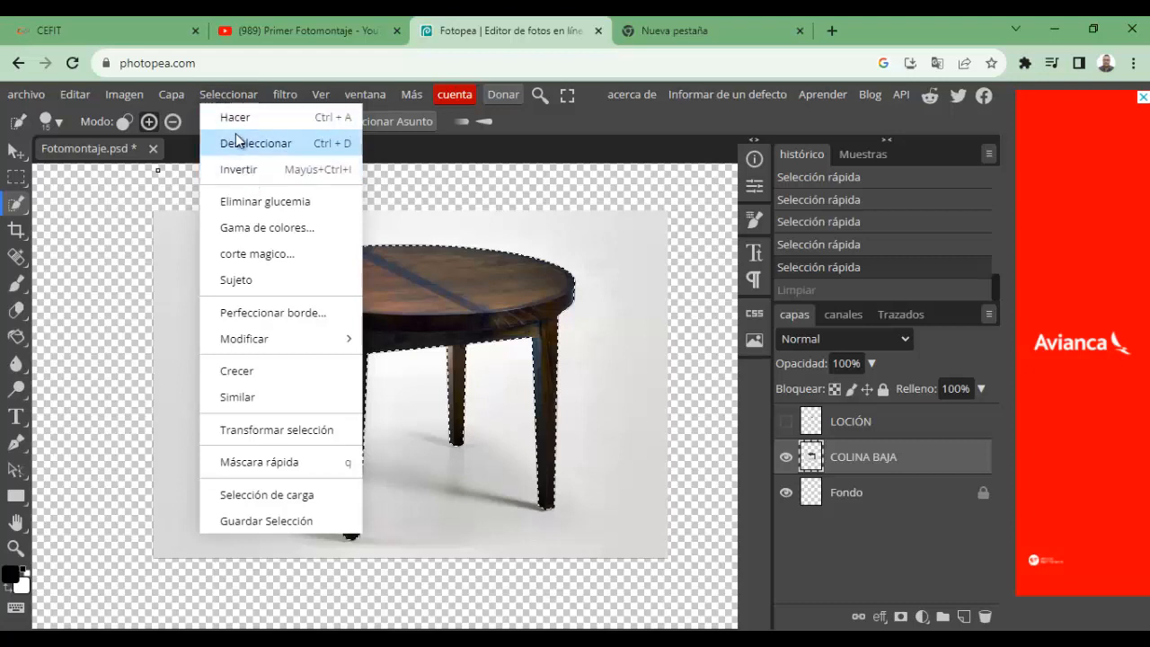
click(246, 93)
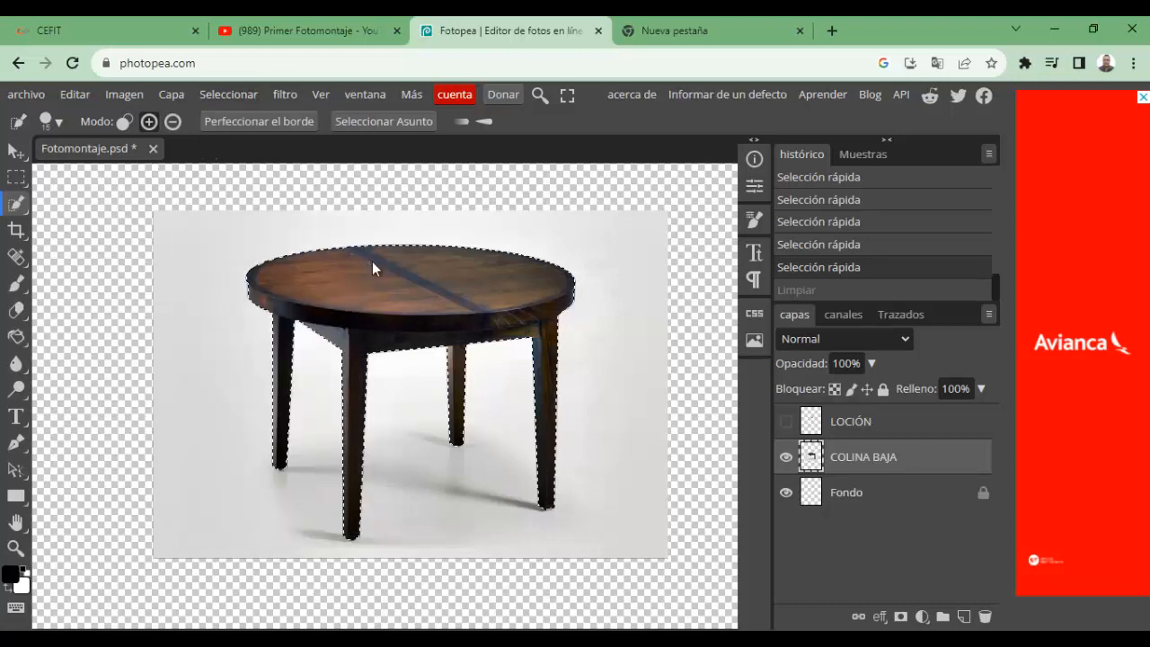
Invert the table selection, toggling the inversion back and forth, so the surrounding background is the selected area.
key(ctrl+shift+i)
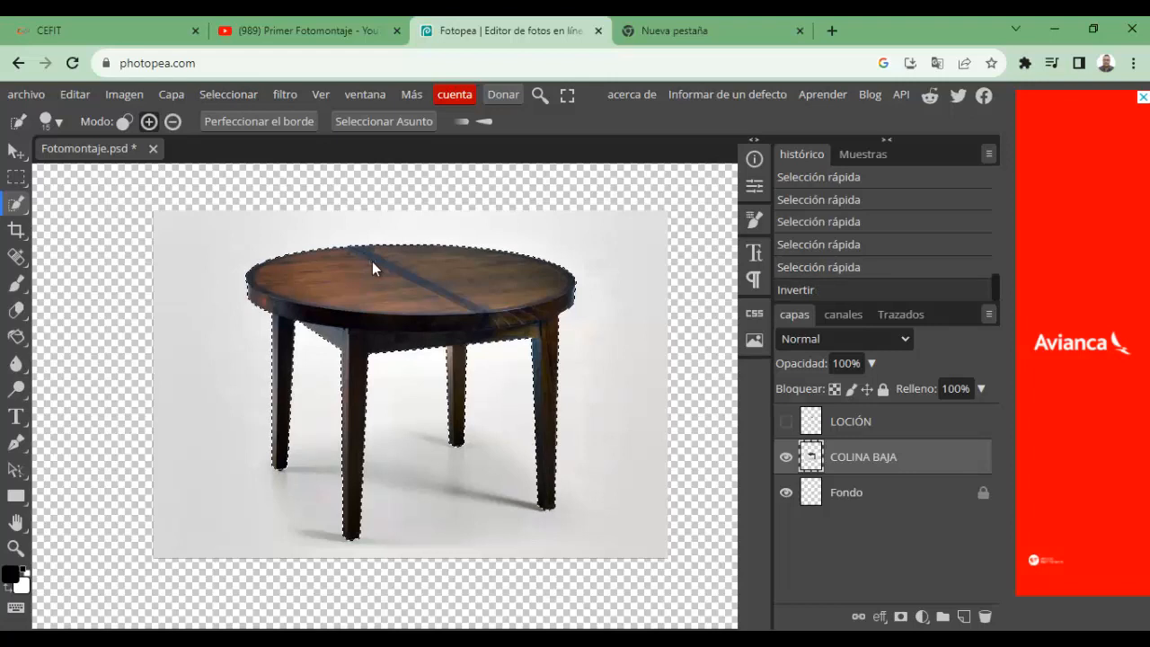
key(ctrl+shift+i)
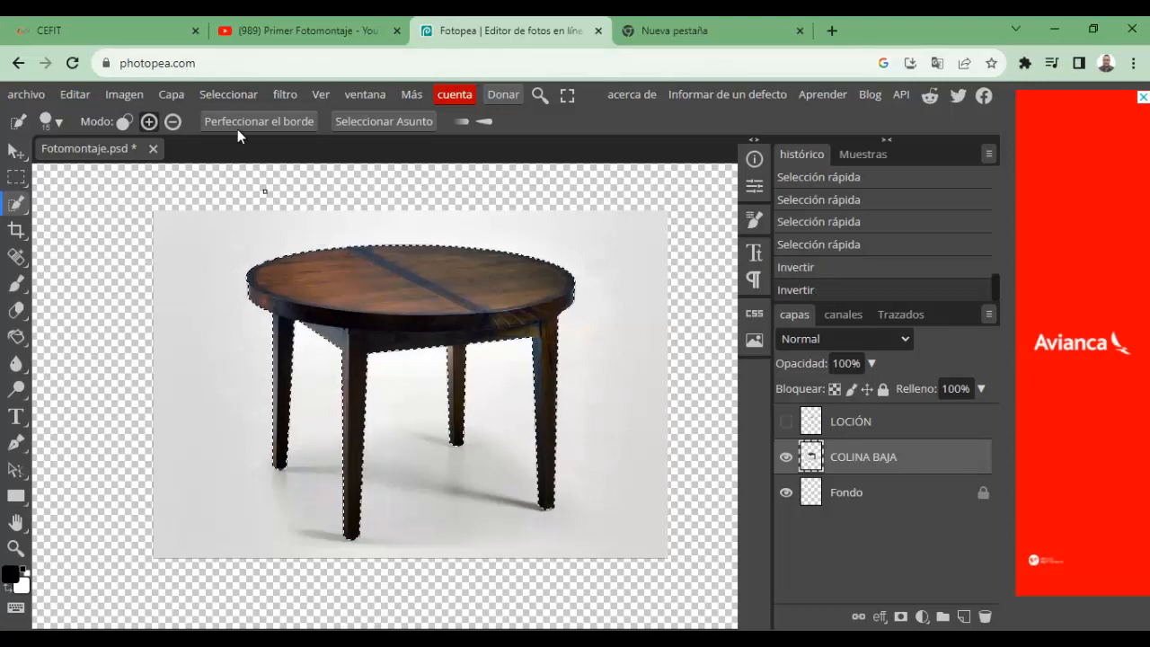
click(232, 97)
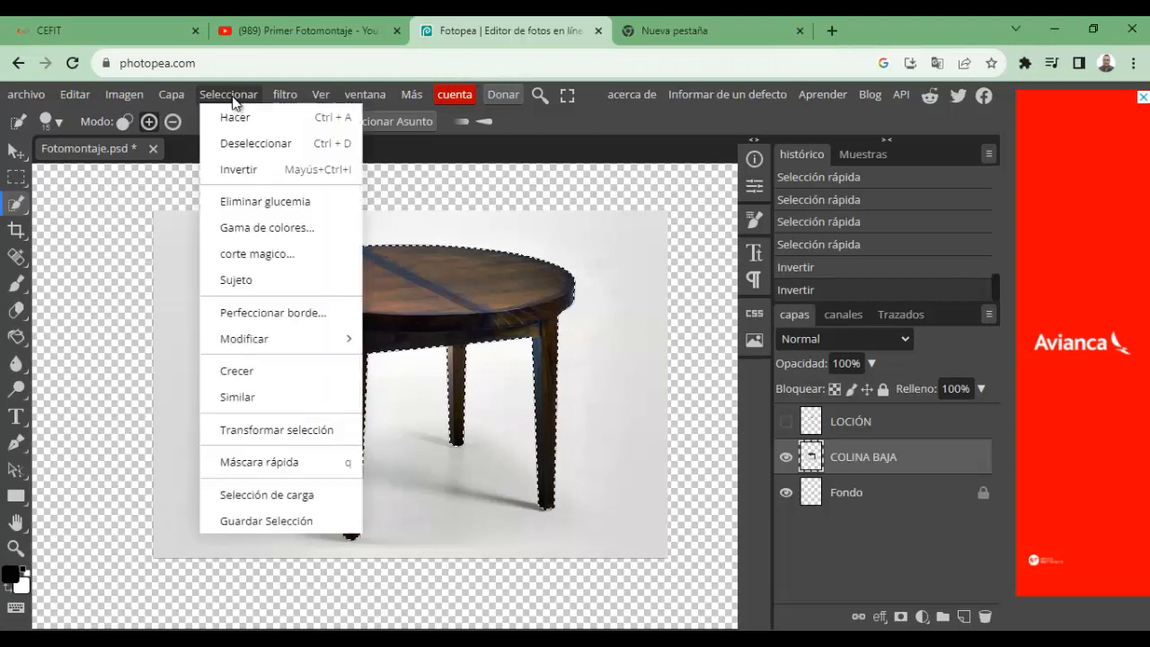
click(250, 170)
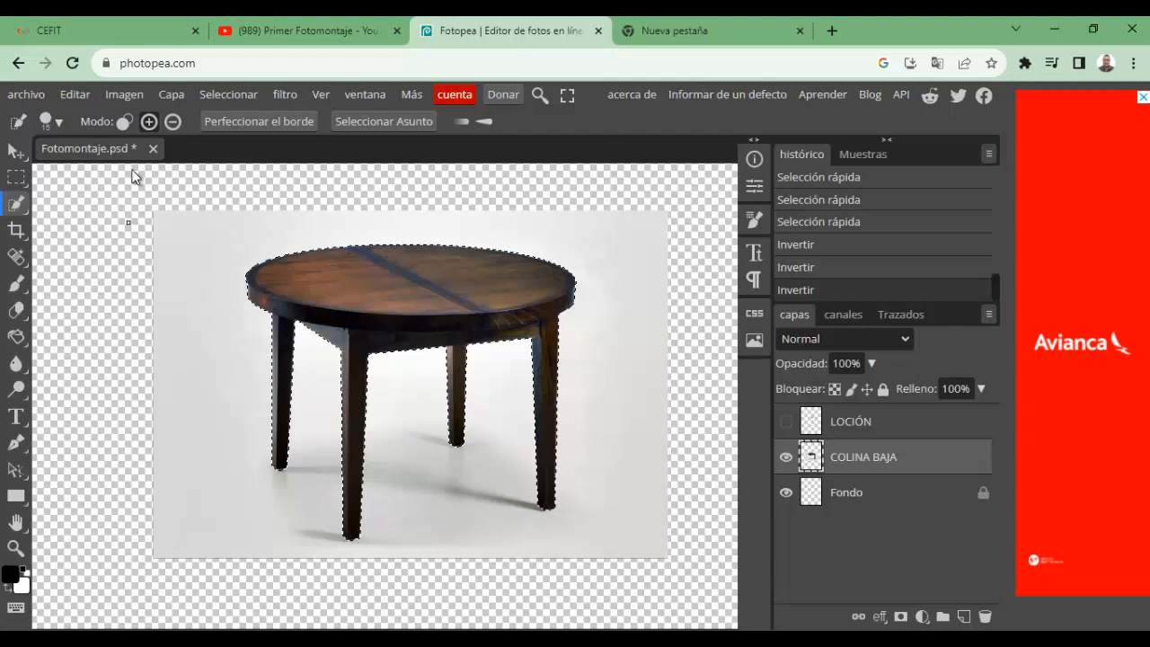
click(224, 95)
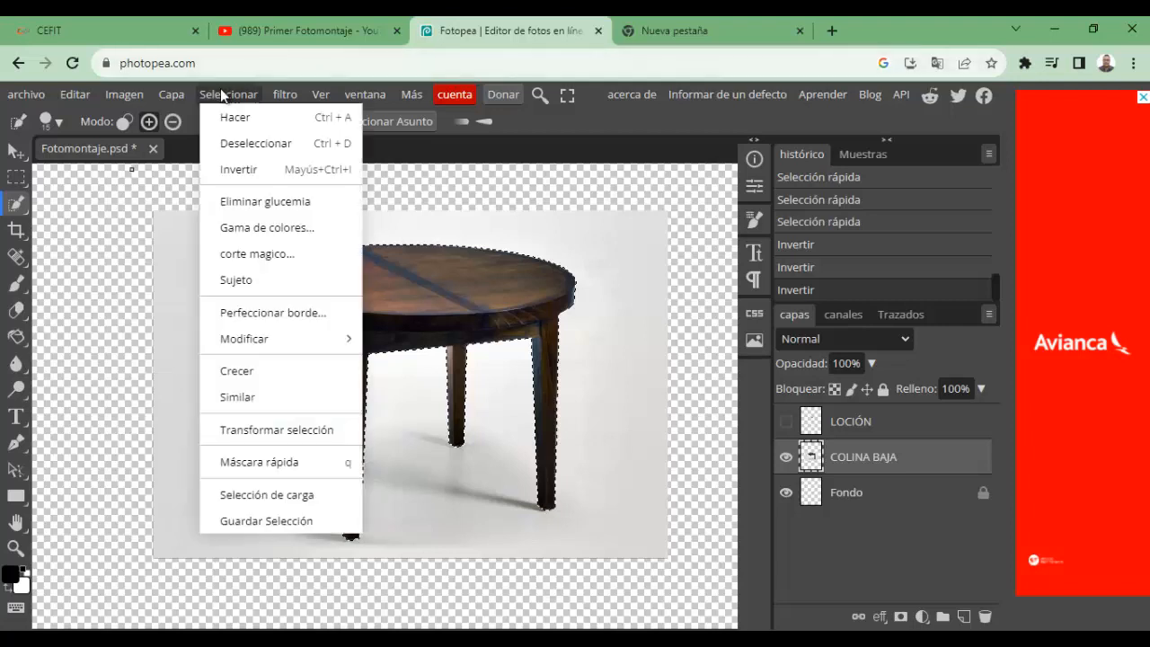
click(225, 93)
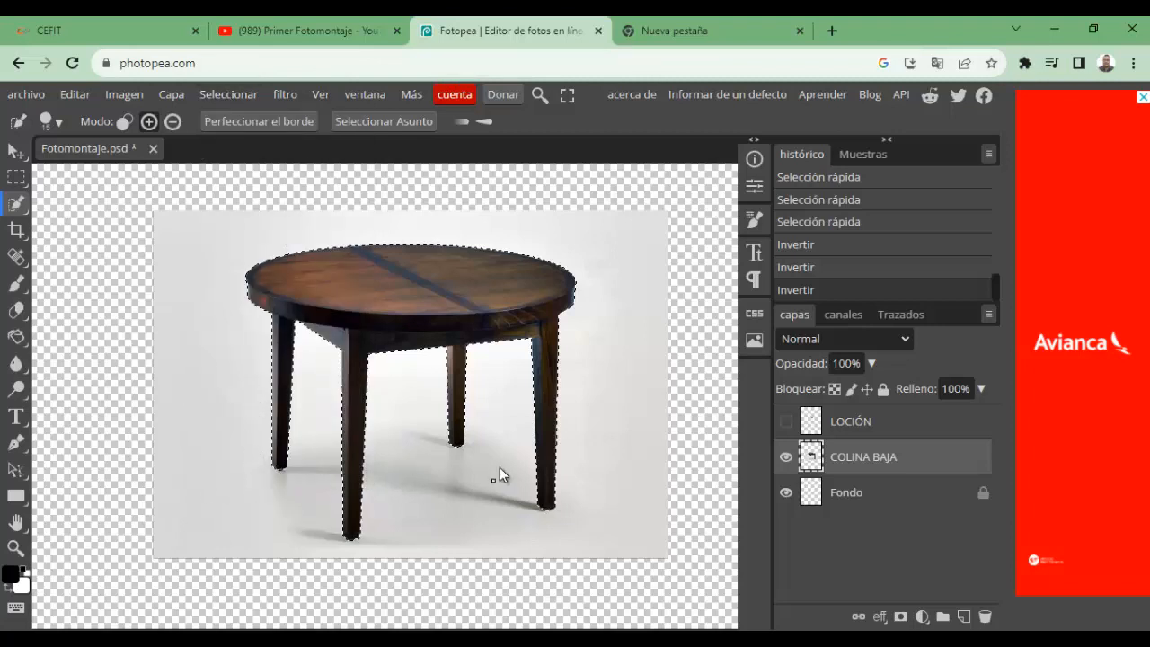
Examine the selection edge closely along the right table leg and up to the corner of the tabletop.
scroll(573, 436, up, 5)
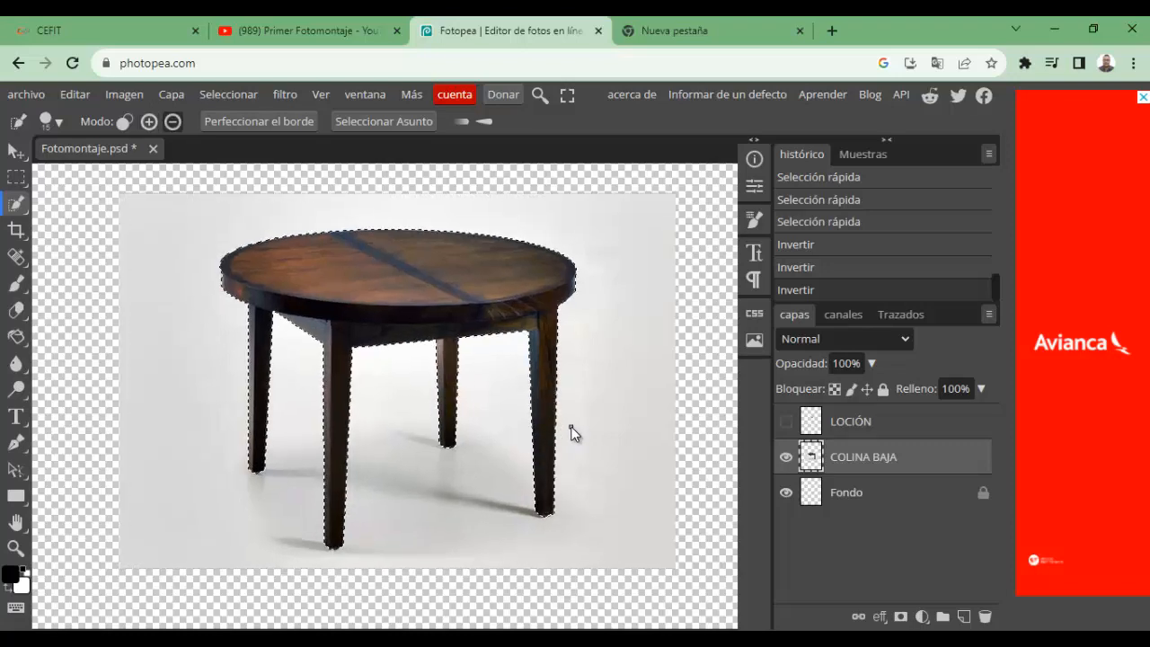
scroll(574, 436, up, 6)
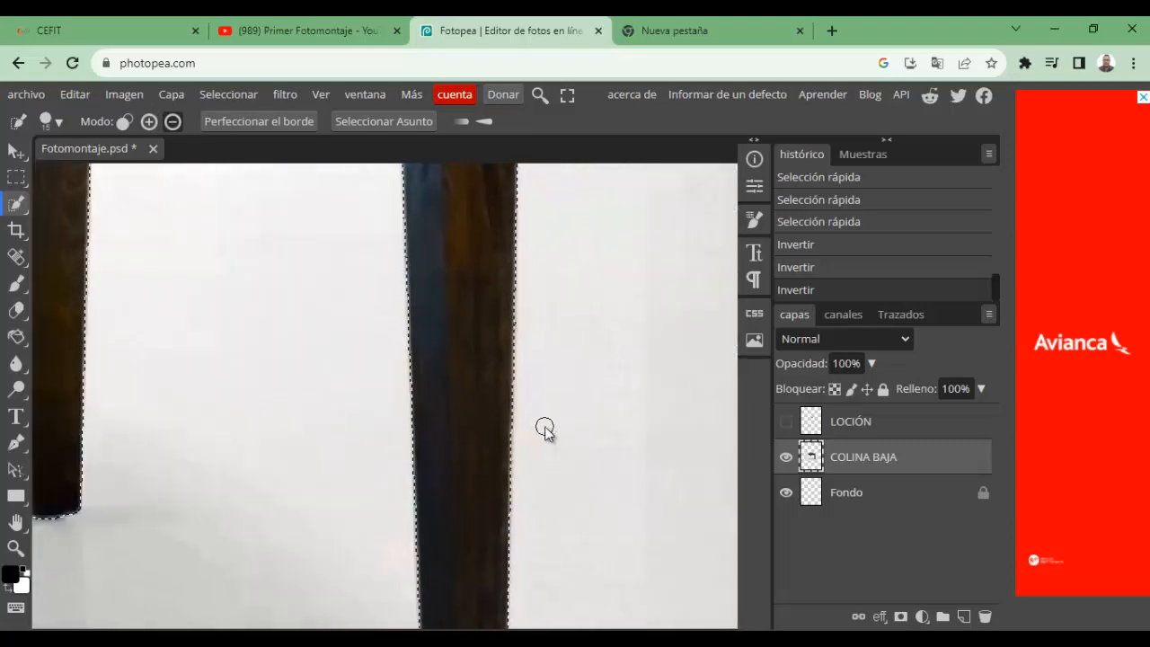
scroll(546, 430, up, 3)
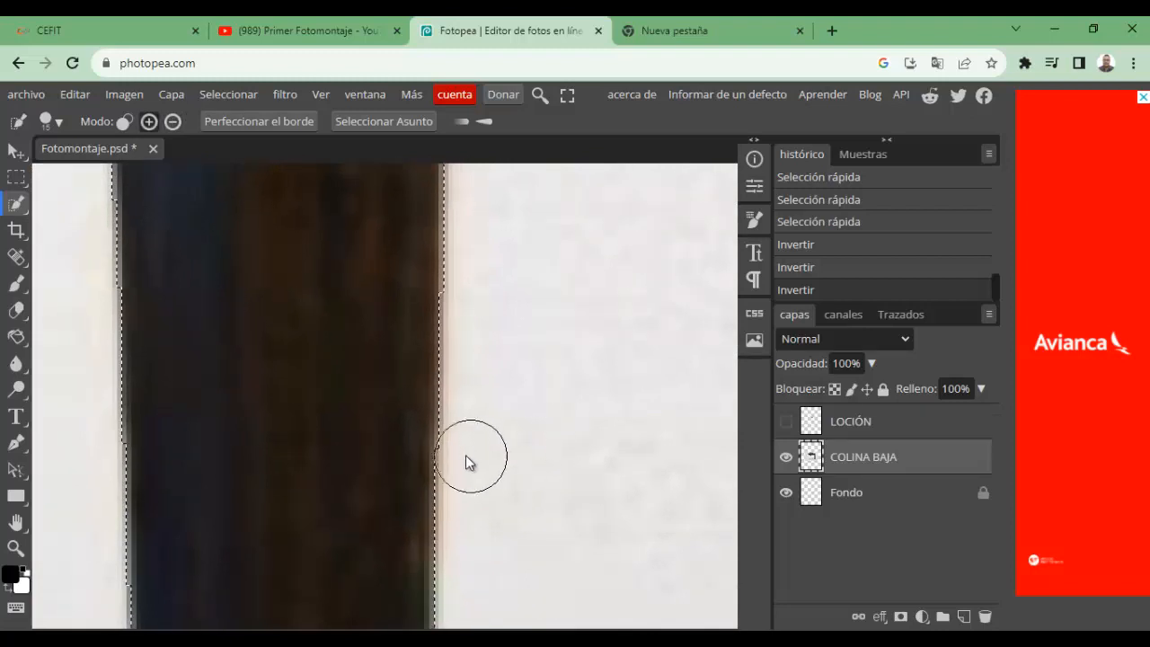
scroll(465, 440, up, 2)
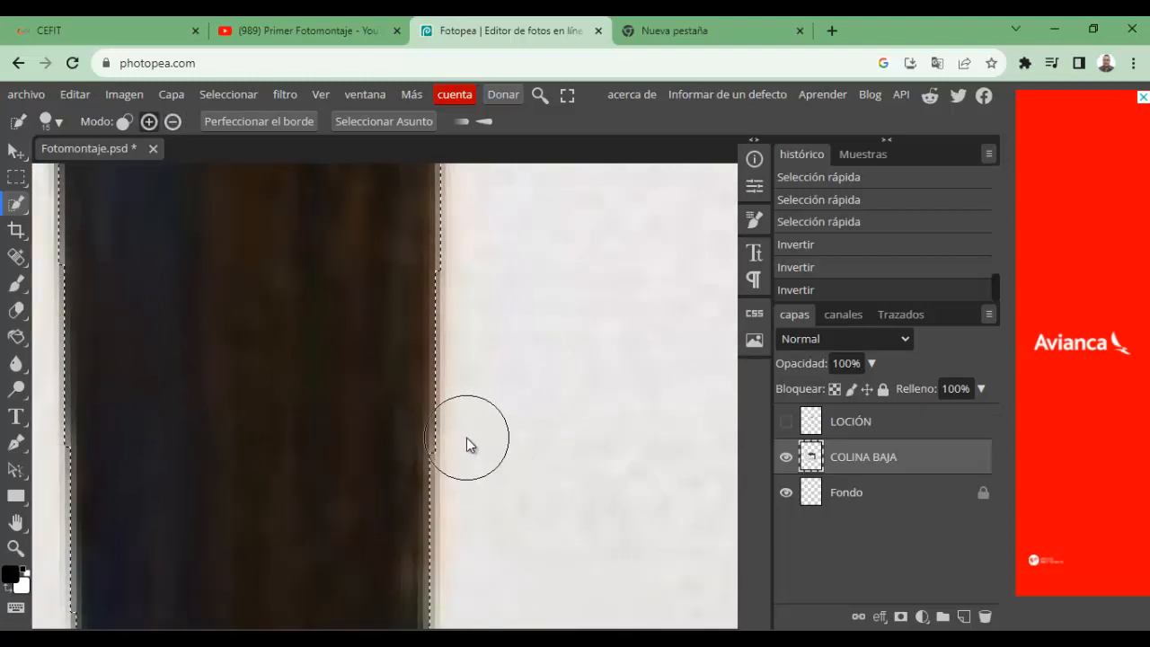
scroll(468, 439, down, 2)
scroll(467, 438, down, 2)
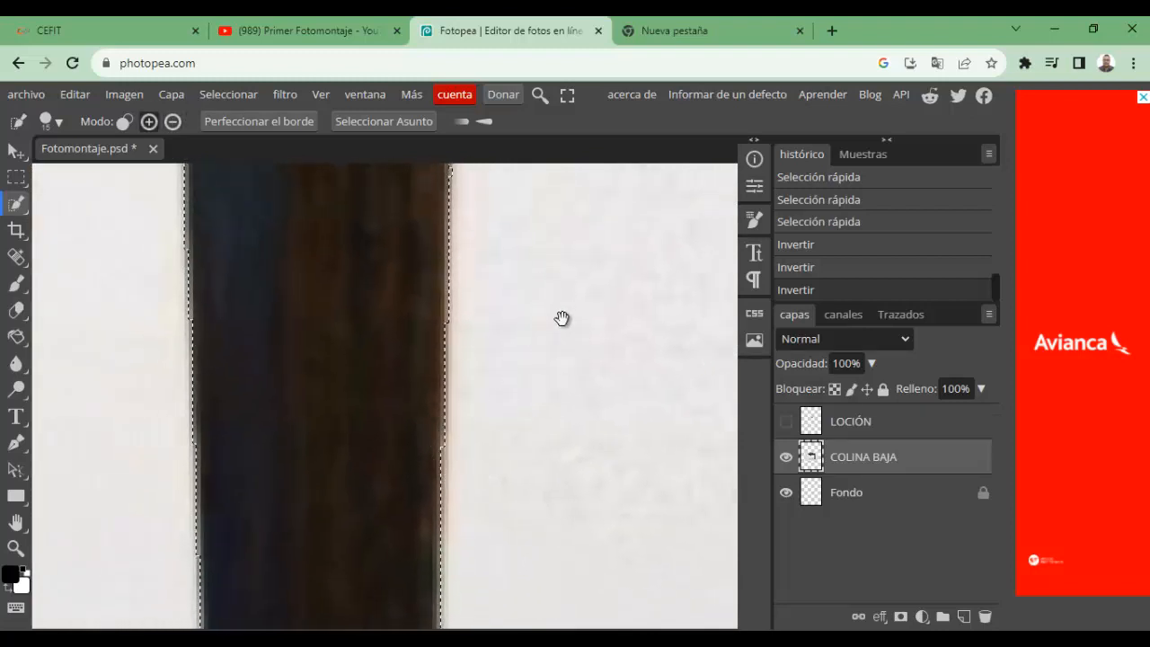
drag(563, 319, 537, 540)
drag(554, 261, 546, 516)
drag(550, 211, 530, 442)
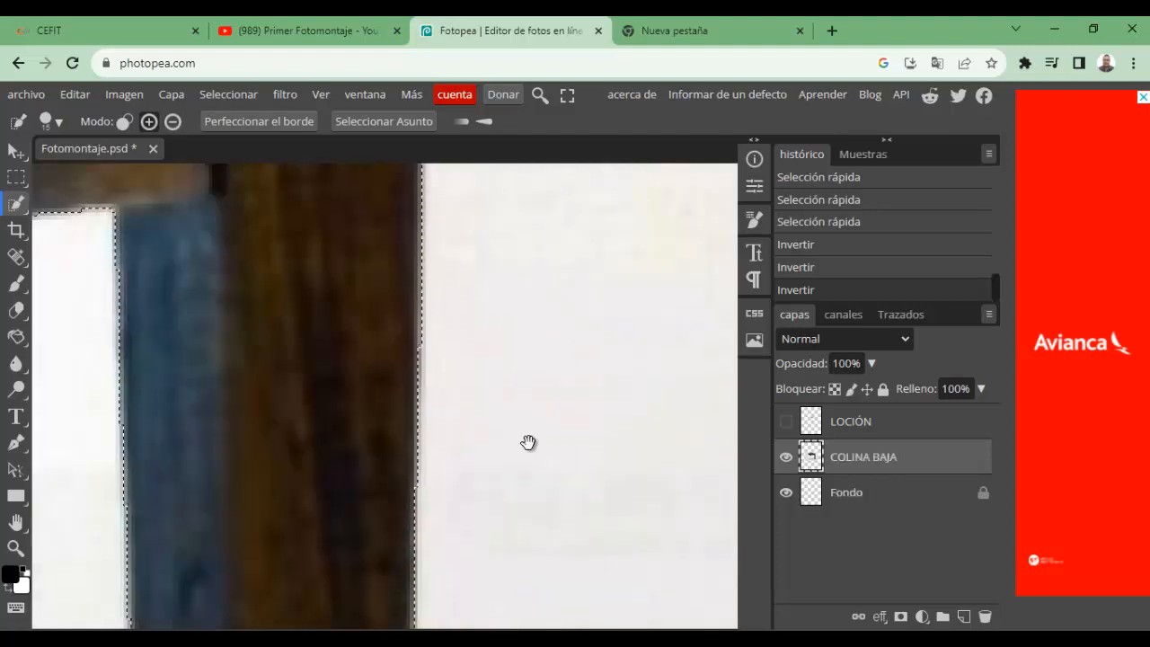
mouse_move(551, 294)
mouse_down()
mouse_move(509, 563)
mouse_move(485, 465)
mouse_move(469, 458)
mouse_up()
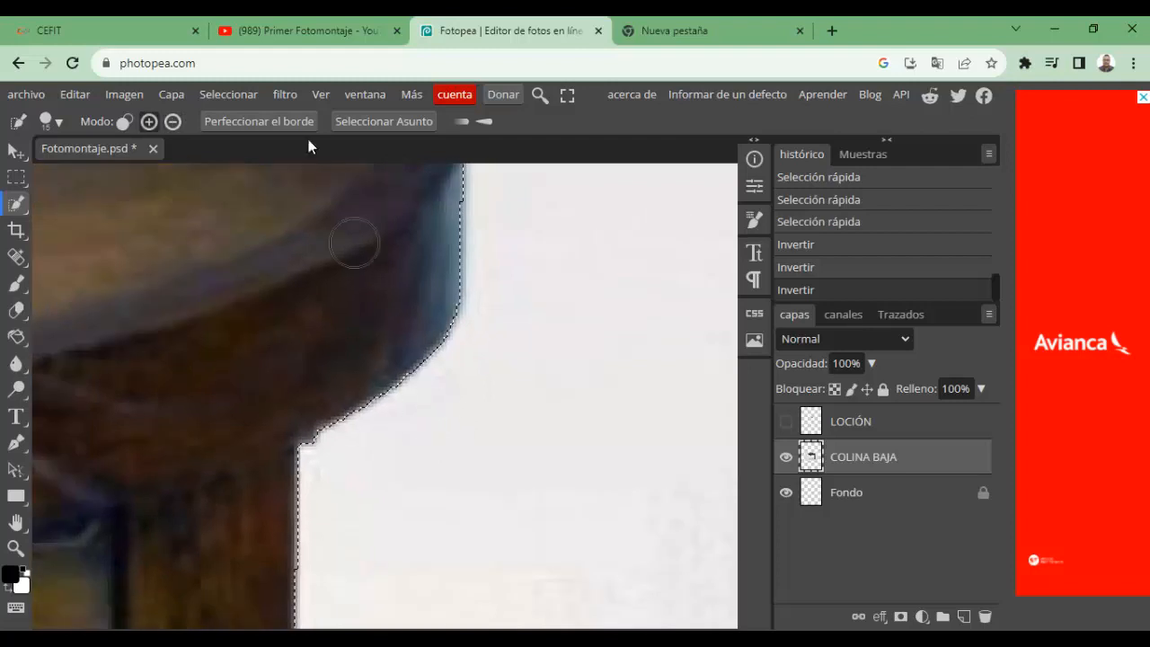
Expand the background selection by 4 pixels, check the new edge at the tabletop corner, and undo the expansion.
click(228, 94)
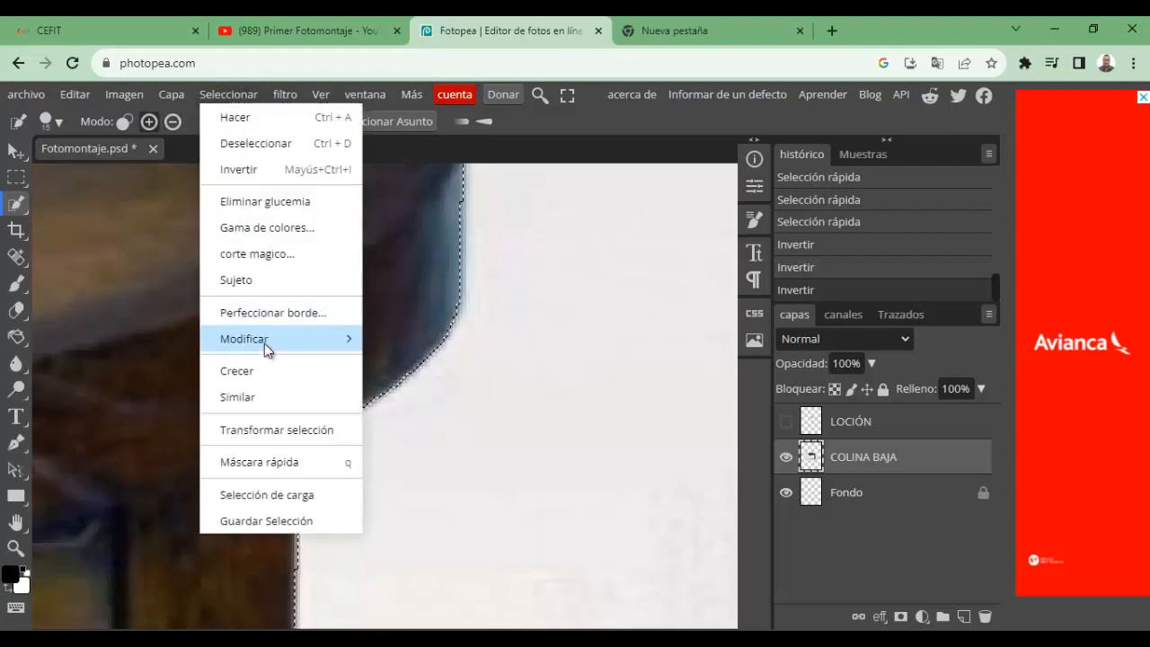
mouse_move(297, 343)
click(396, 391)
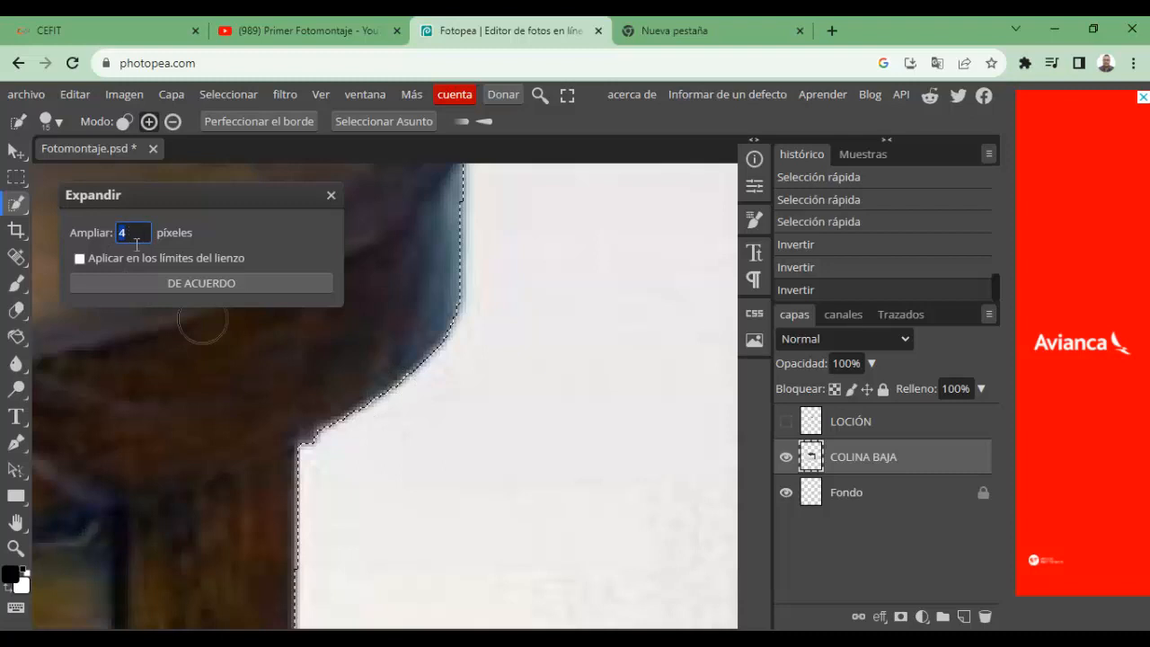
click(185, 282)
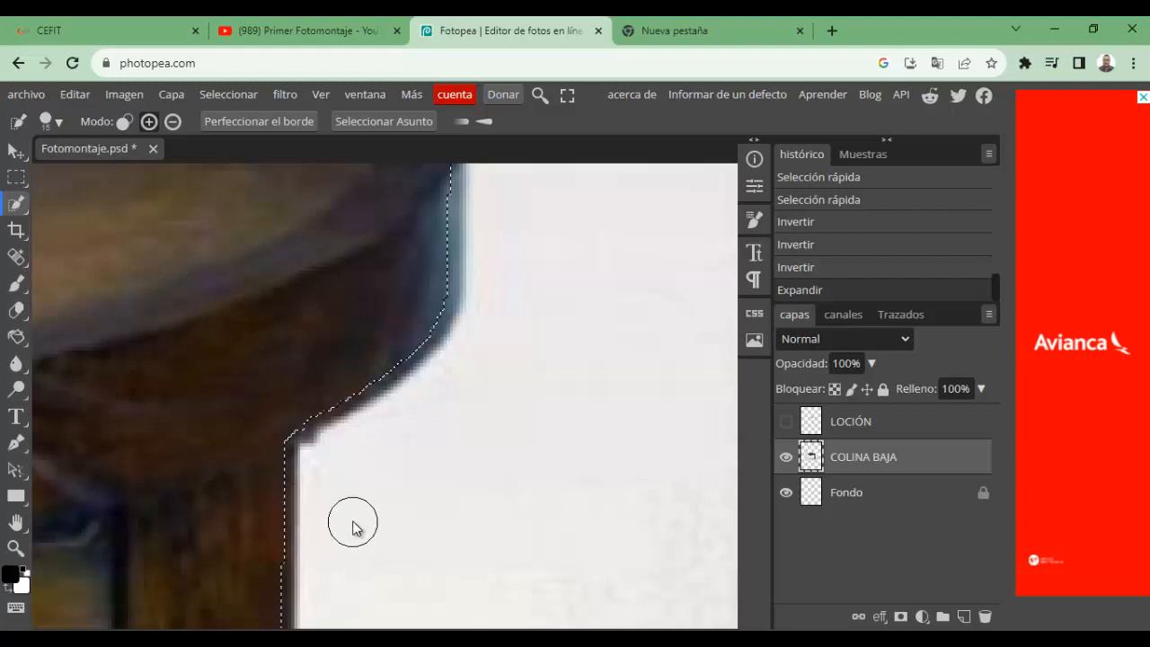
scroll(352, 528, down, 5)
scroll(360, 527, down, 2)
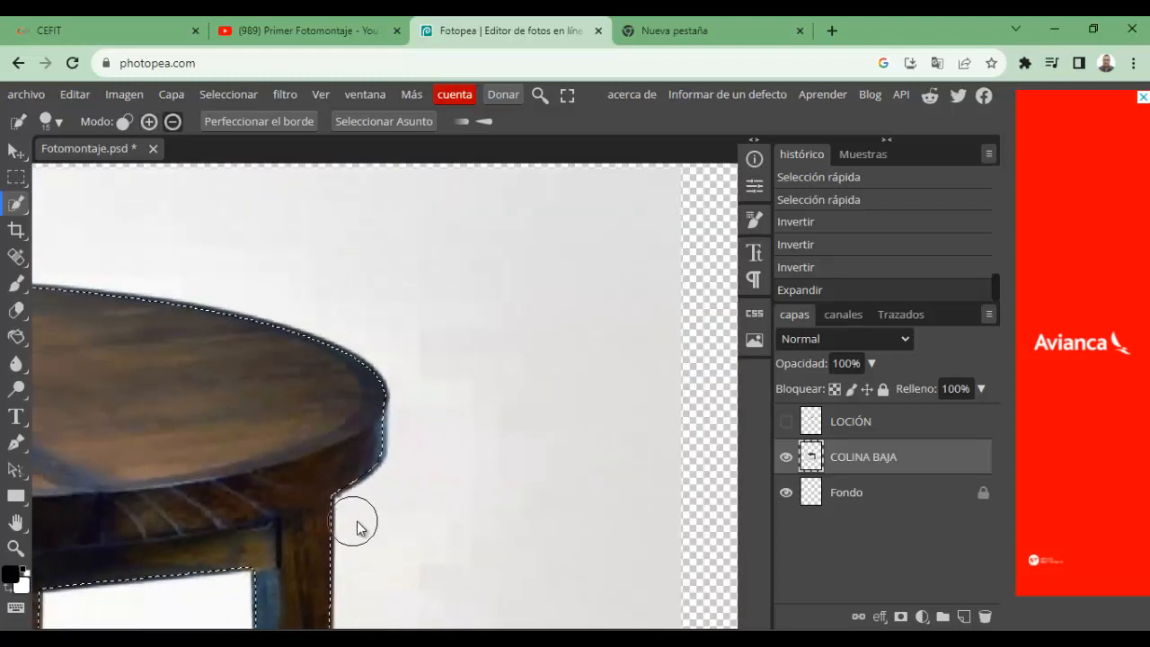
scroll(399, 534, up, 4)
scroll(400, 533, up, 2)
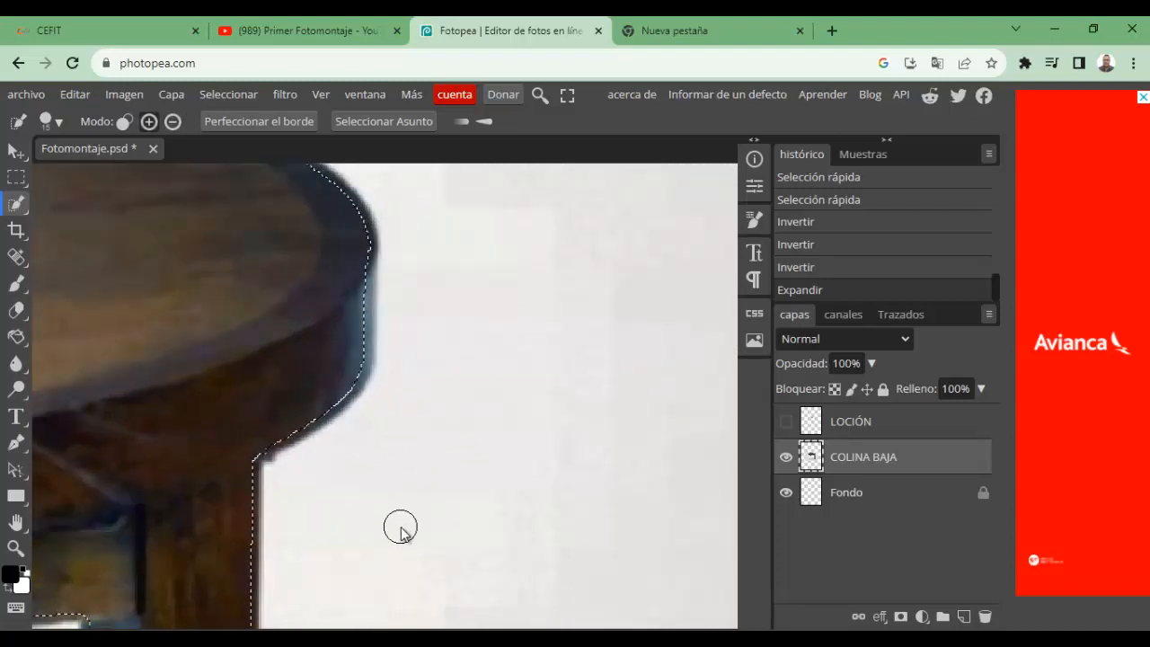
key(ctrl+z)
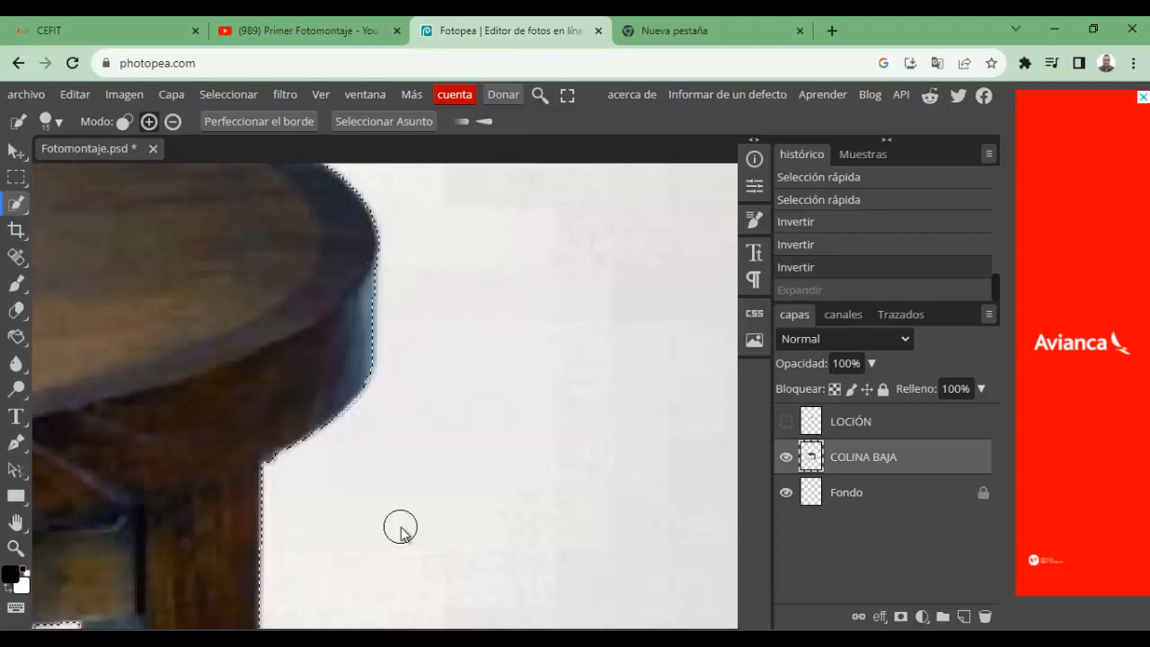
Expand the background selection by 3 pixels so it slightly overlaps the edge of the table.
click(216, 99)
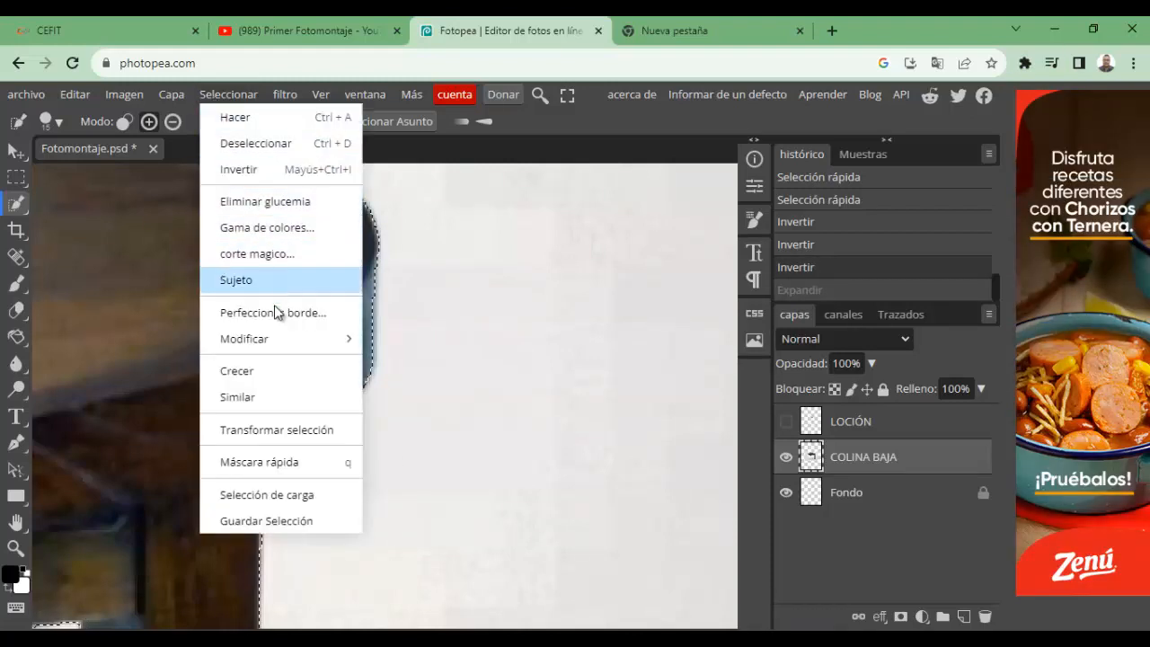
mouse_move(303, 341)
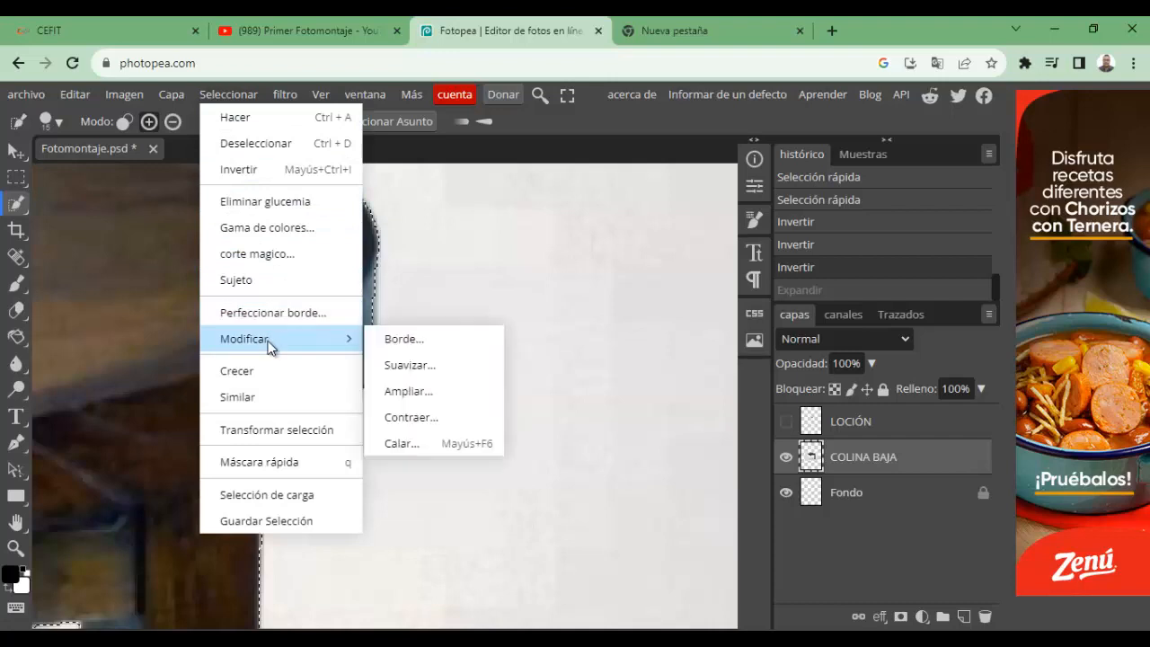
click(411, 391)
drag(139, 232, 96, 231)
text(3)
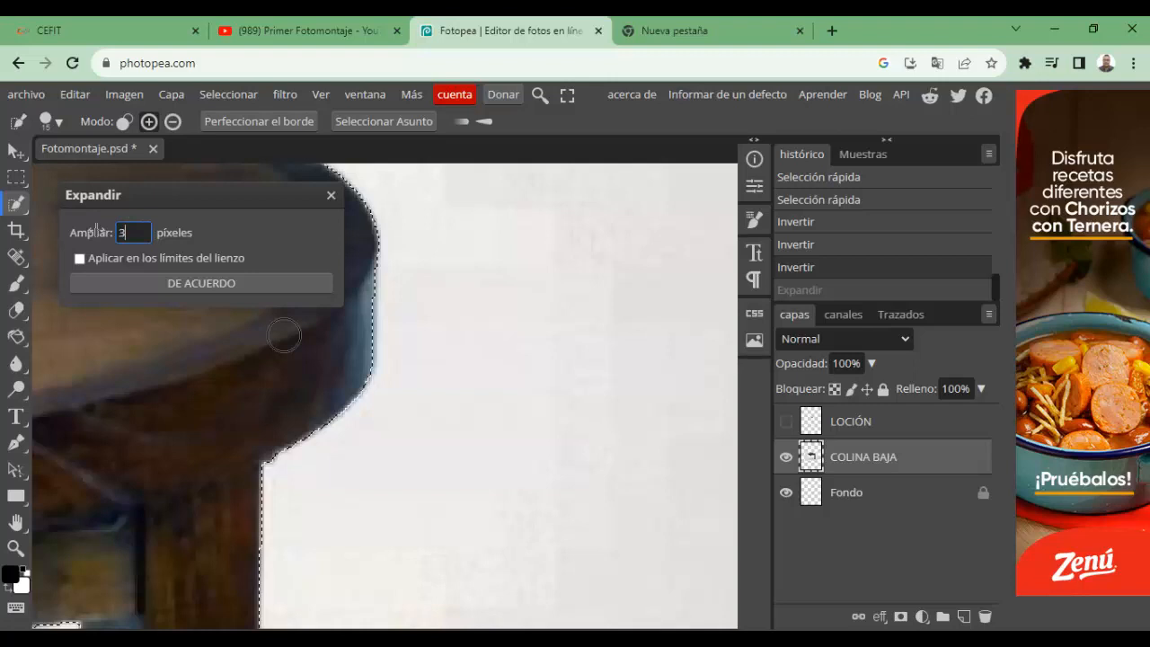
click(194, 284)
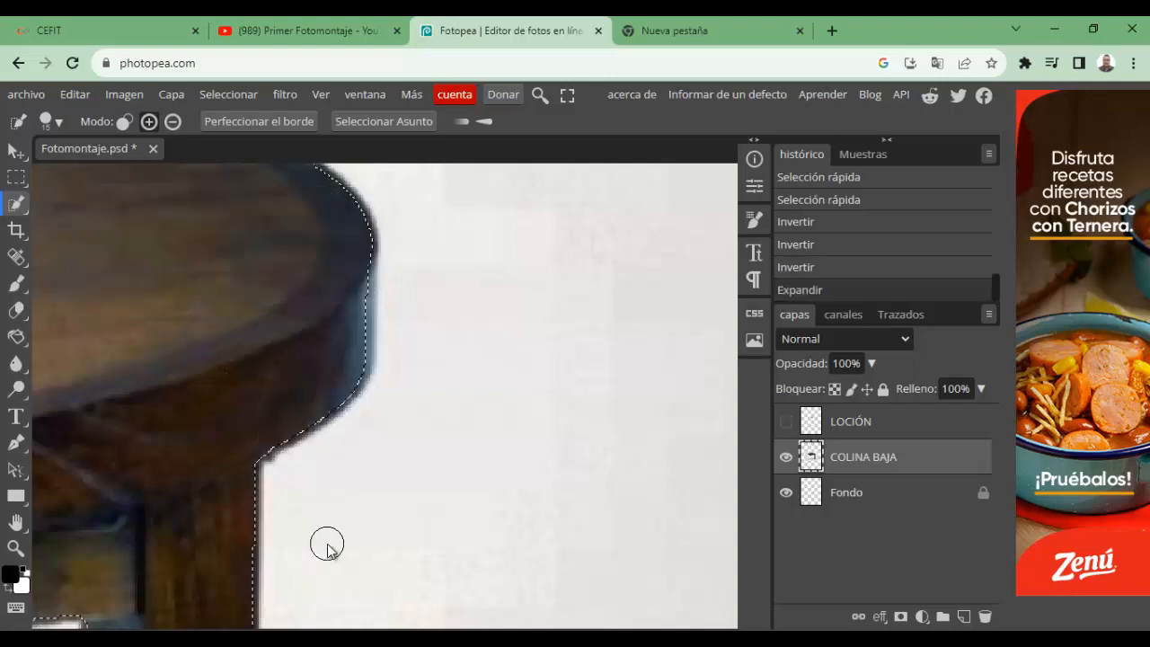
Feather the expanded background selection by 1 pixel after checking its edge around the tabletop corner.
scroll(337, 543, down, 2)
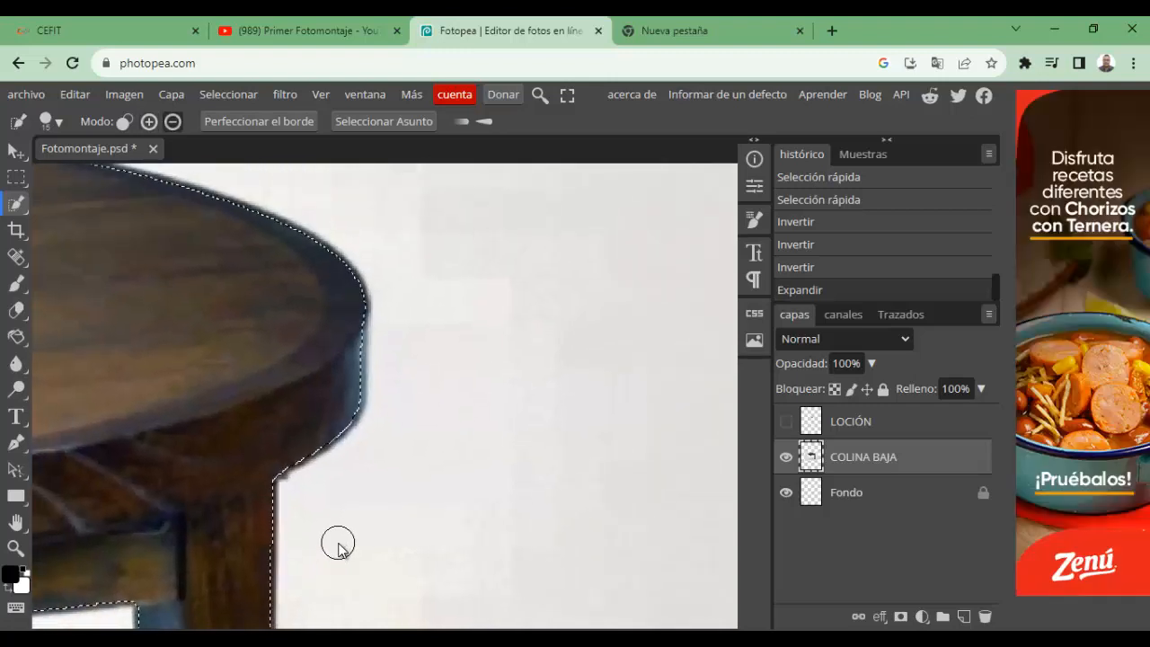
scroll(338, 545, down, 1)
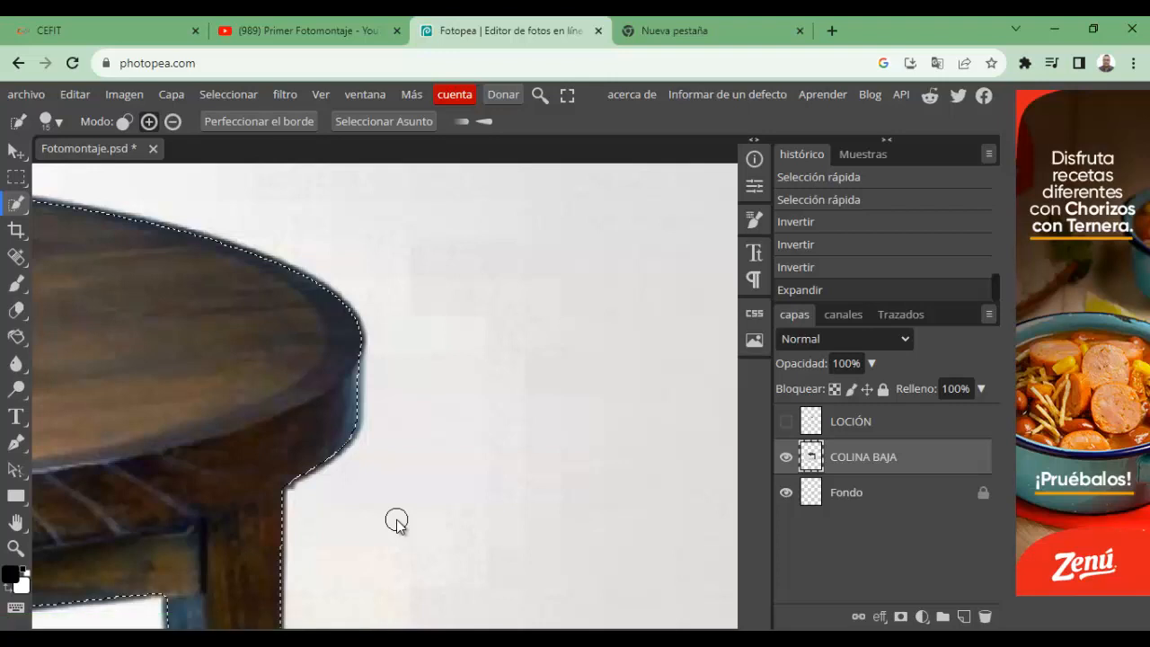
scroll(371, 500, up, 4)
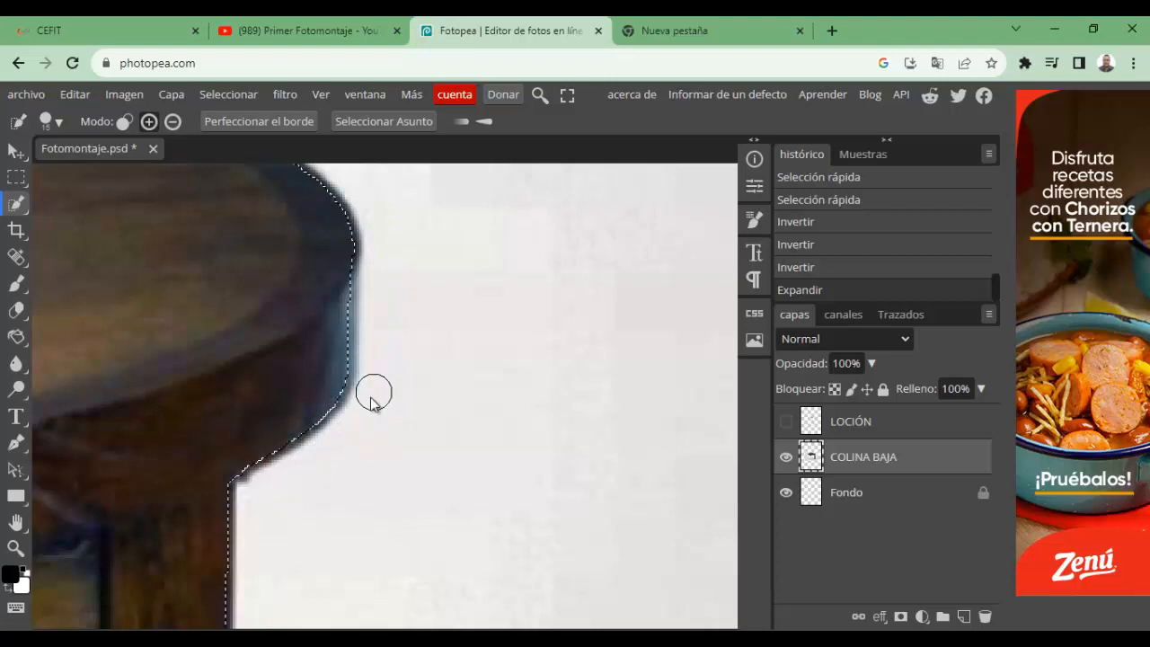
scroll(376, 409, down, 3)
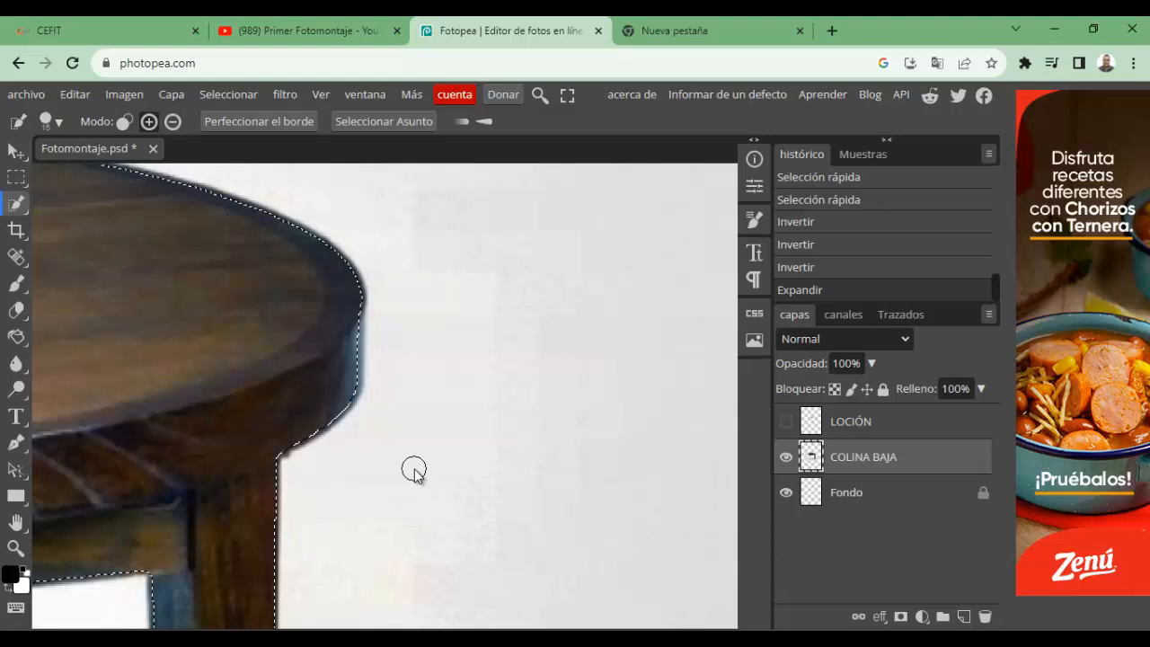
key(shift+F6)
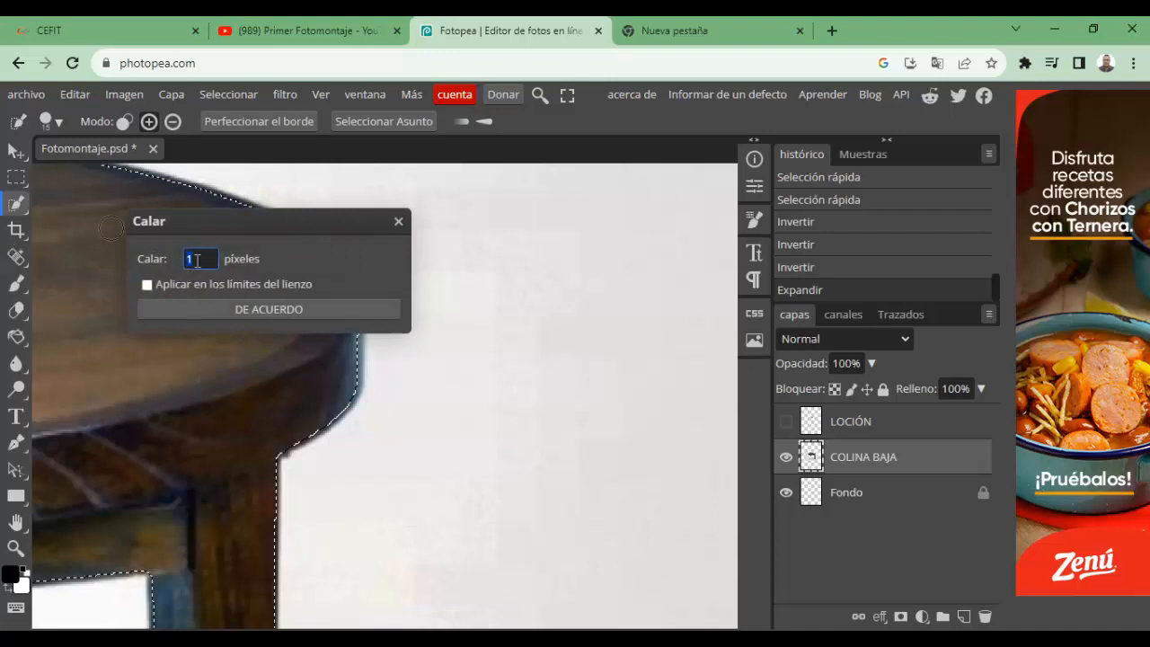
click(248, 310)
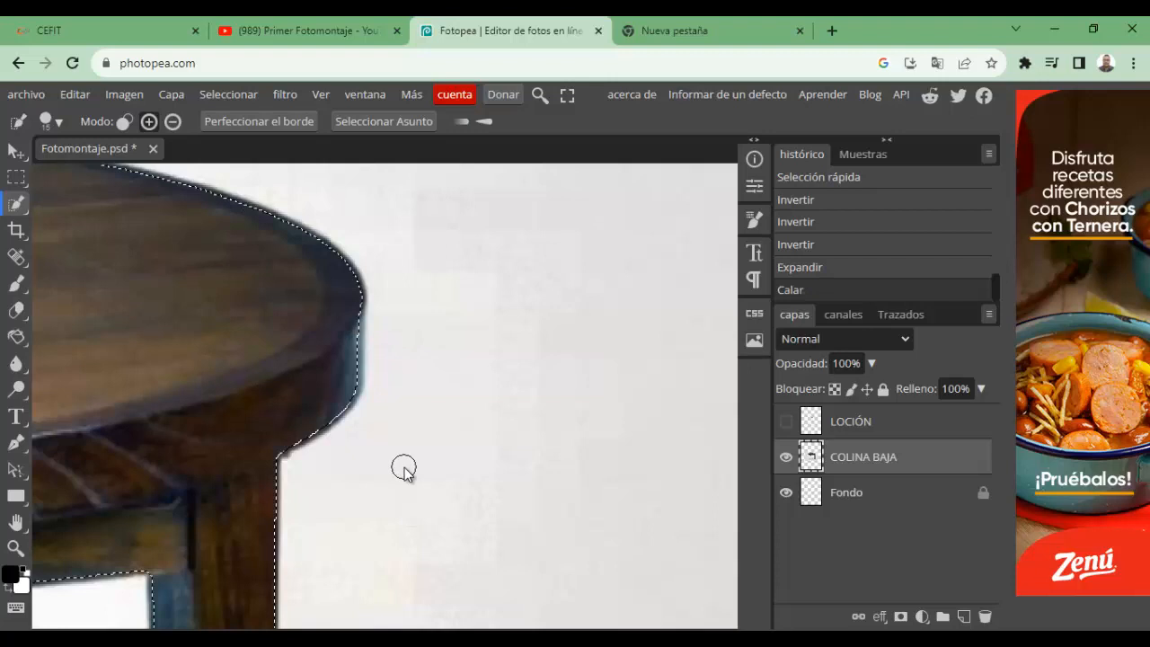
Delete the selected background around the table from the COLINA BAJA layer and check the cut-out edge.
key(Delete)
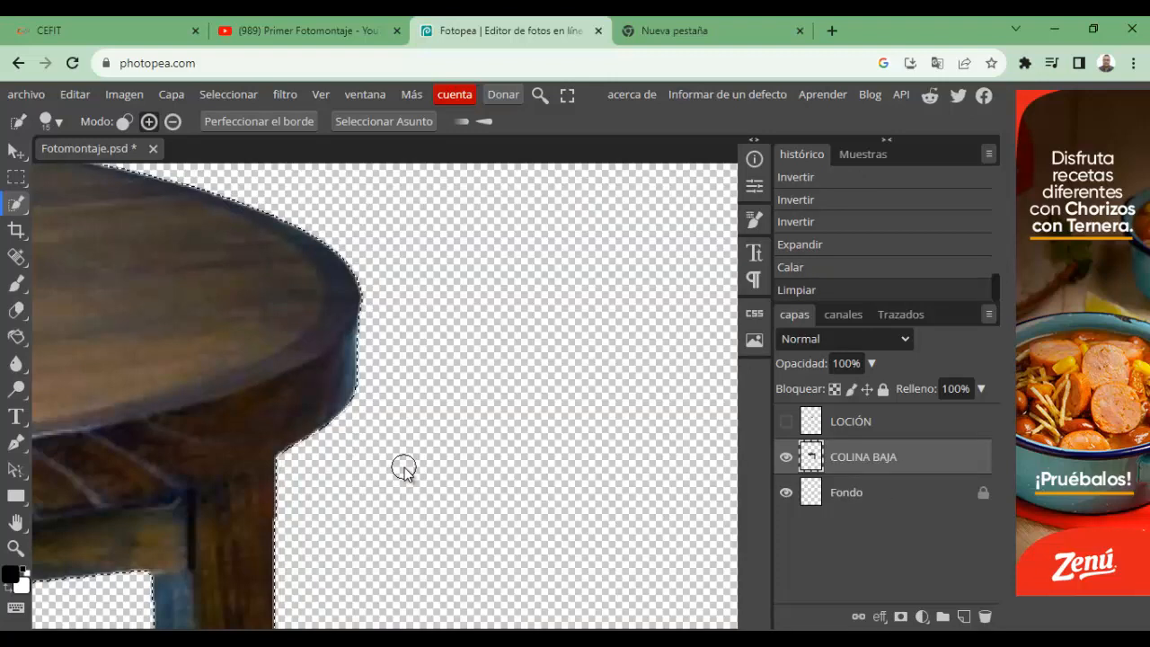
scroll(409, 467, down, 3)
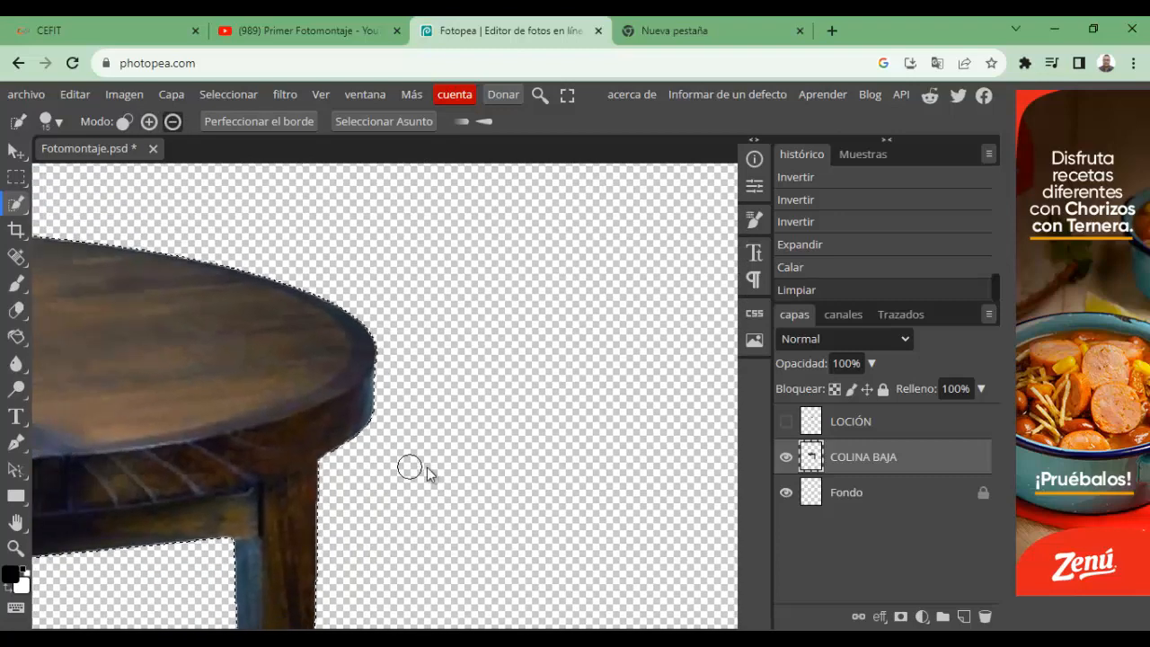
scroll(436, 467, up, 3)
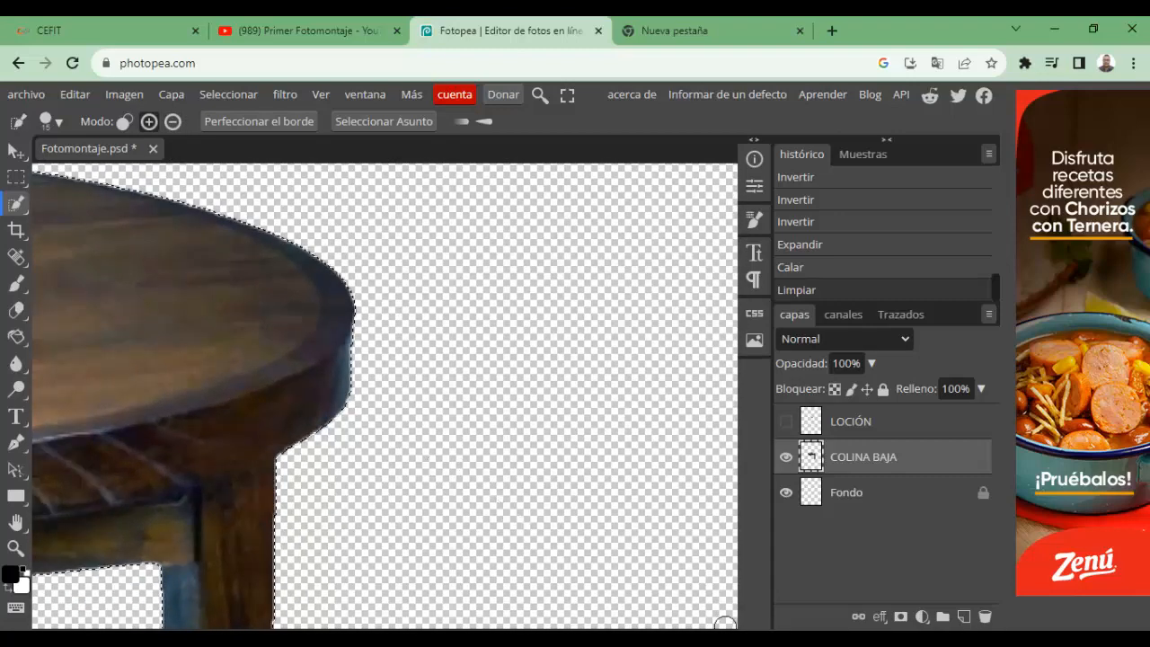
Select the Fondo layer and set the foreground colour to the near-black 090909.
click(845, 504)
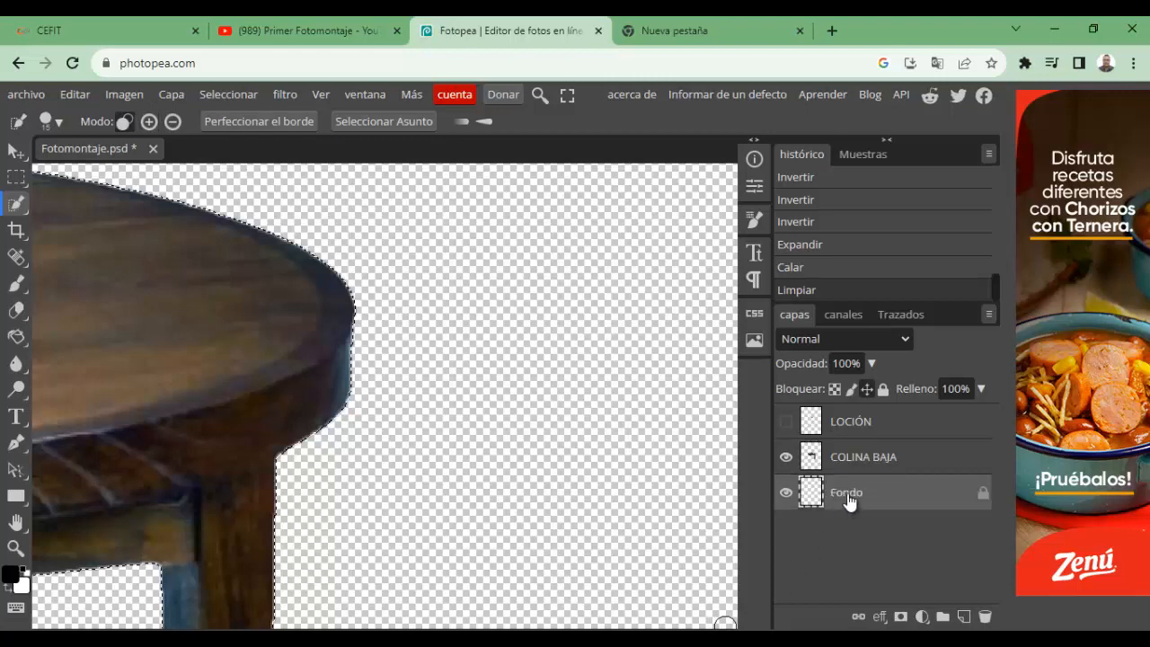
click(10, 573)
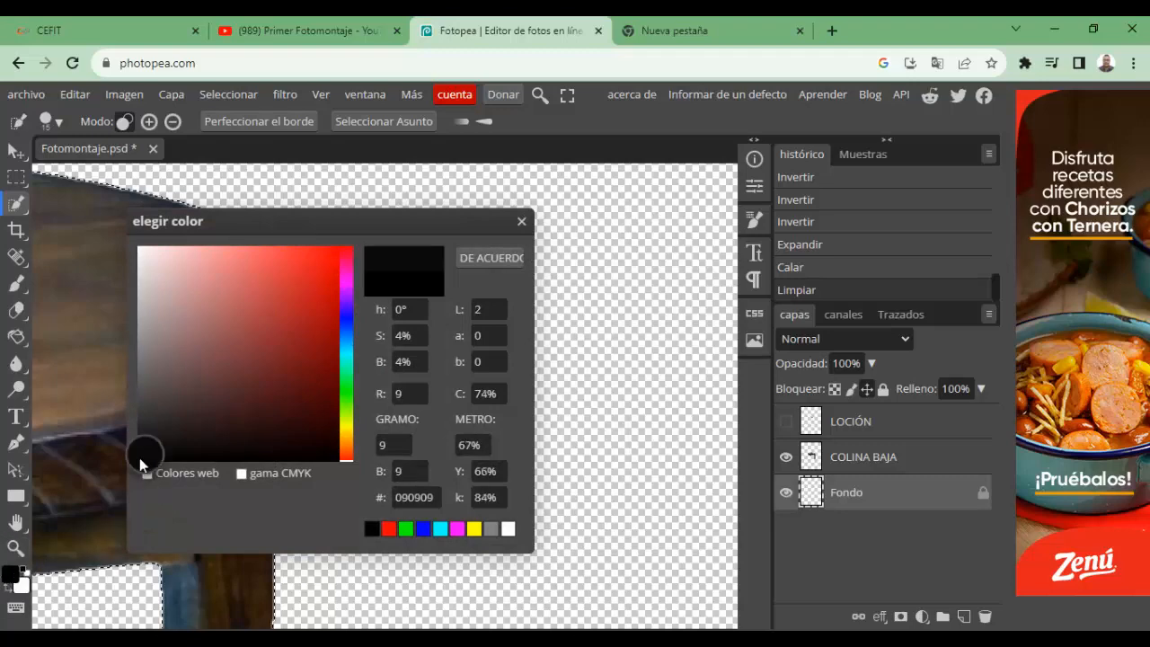
click(485, 258)
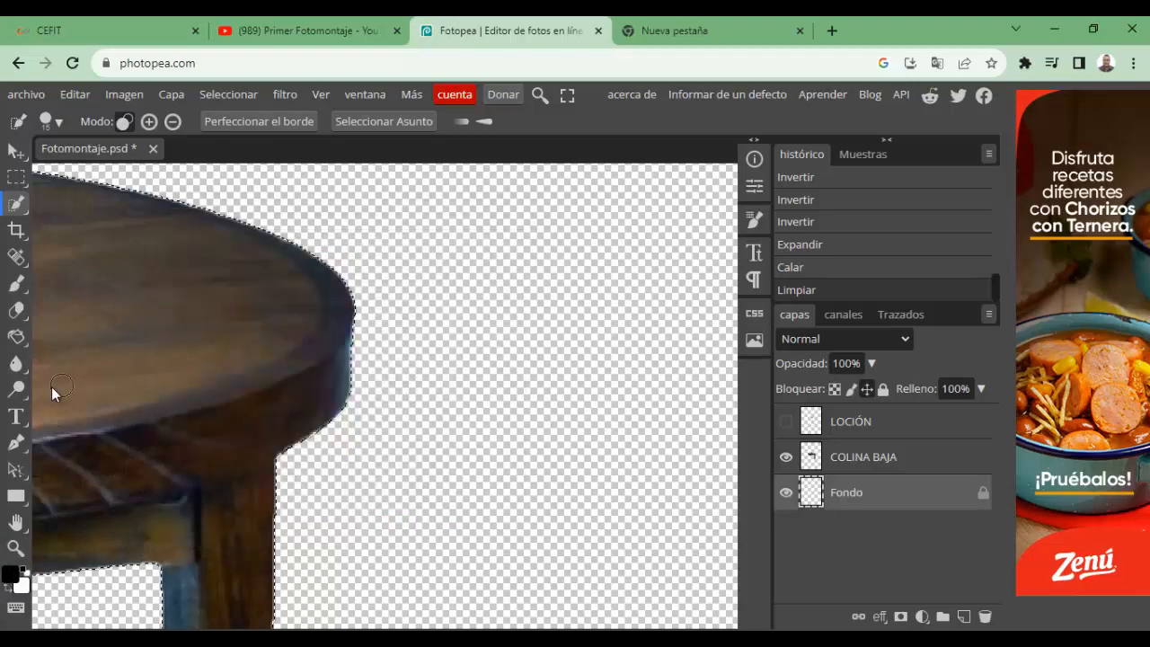
Fill the area around the table on the Fondo layer with the dark foreground colour, deselect, and inspect the cut-out edge.
click(18, 340)
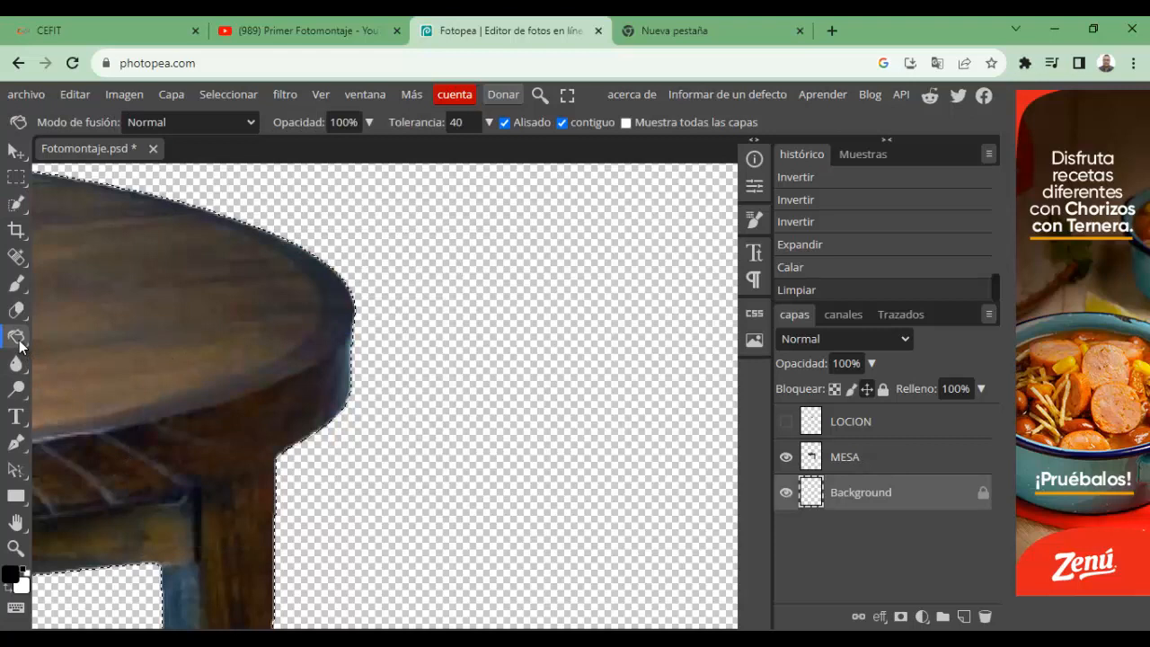
click(552, 417)
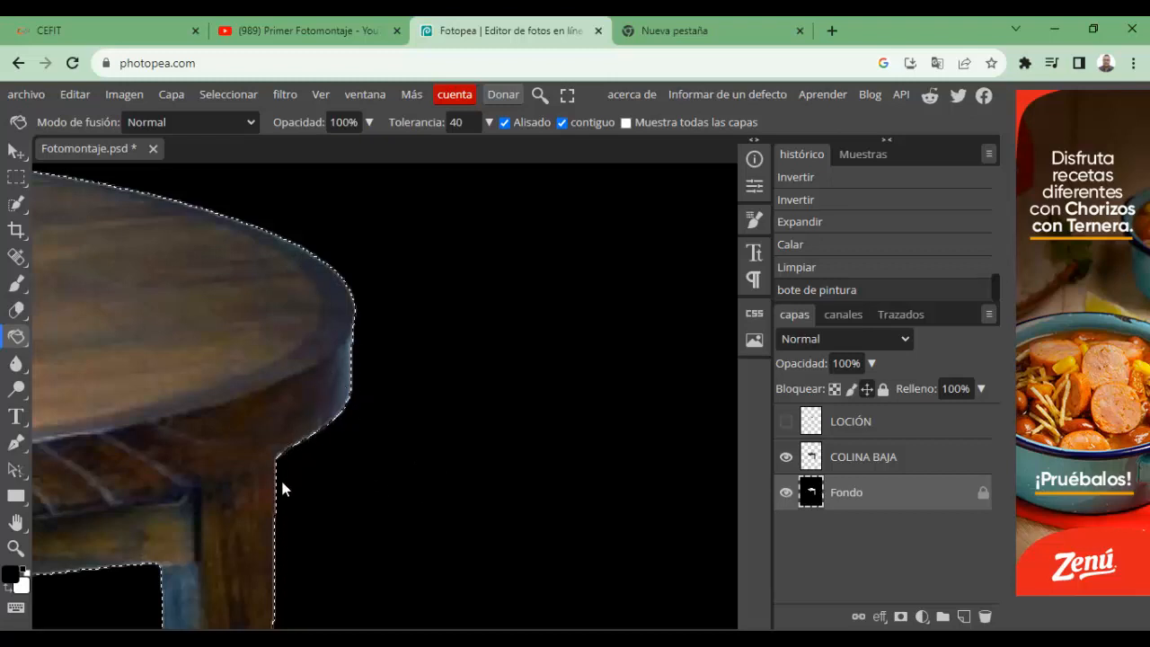
key(ctrl+d)
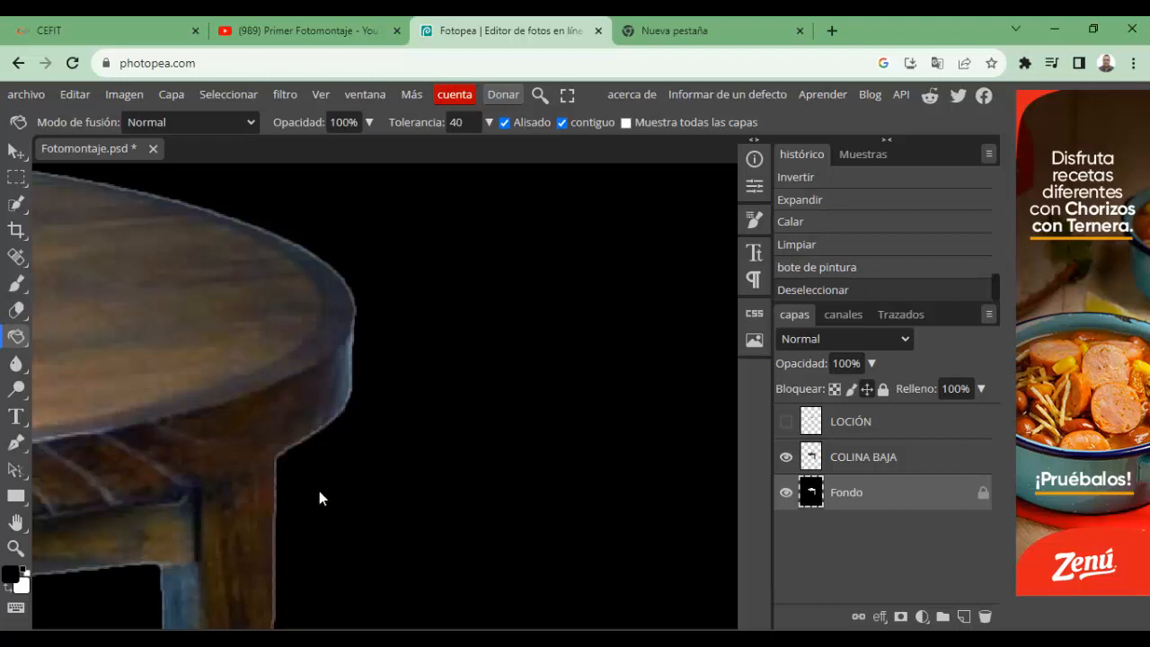
scroll(320, 460, up, 5)
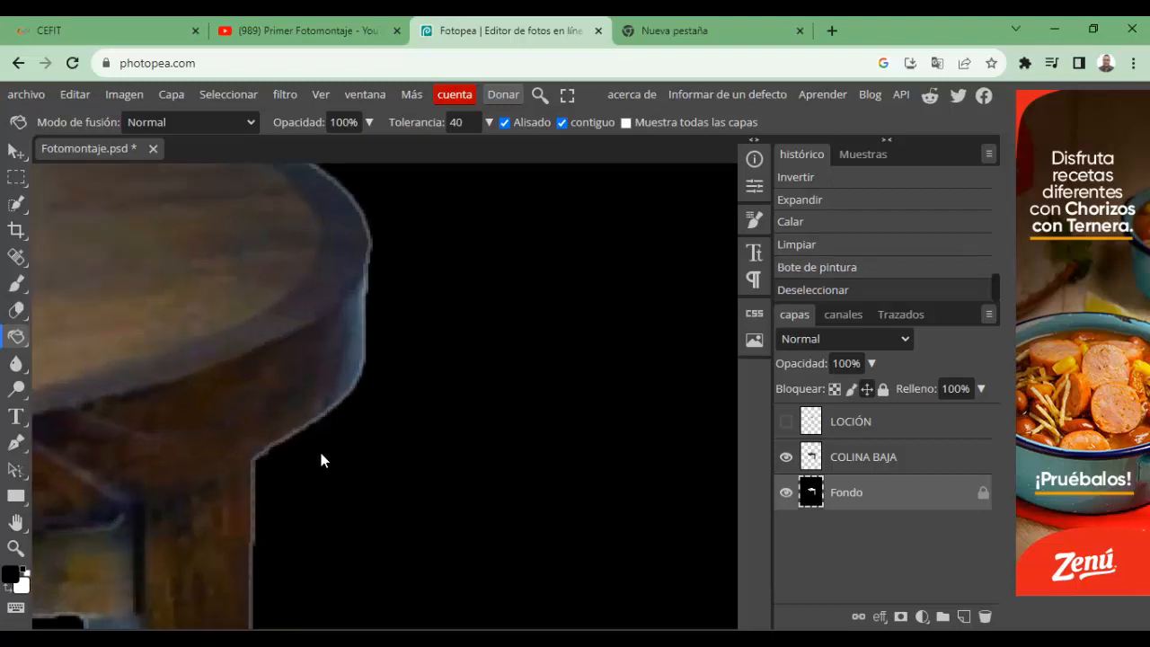
scroll(321, 460, up, 1)
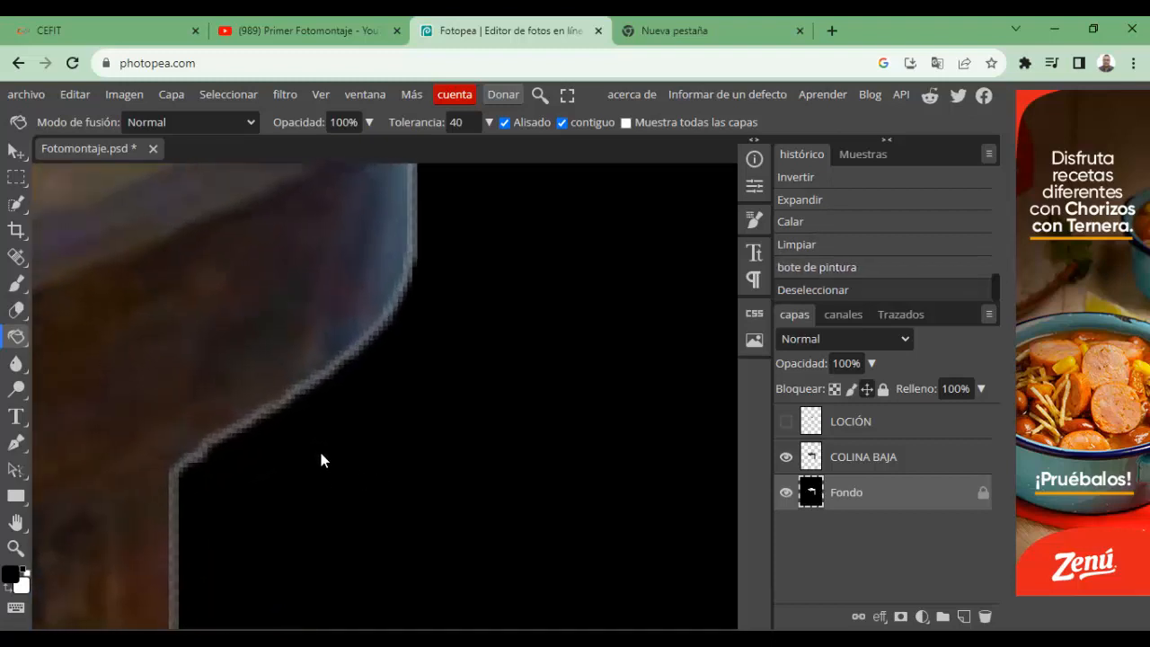
scroll(322, 461, down, 4)
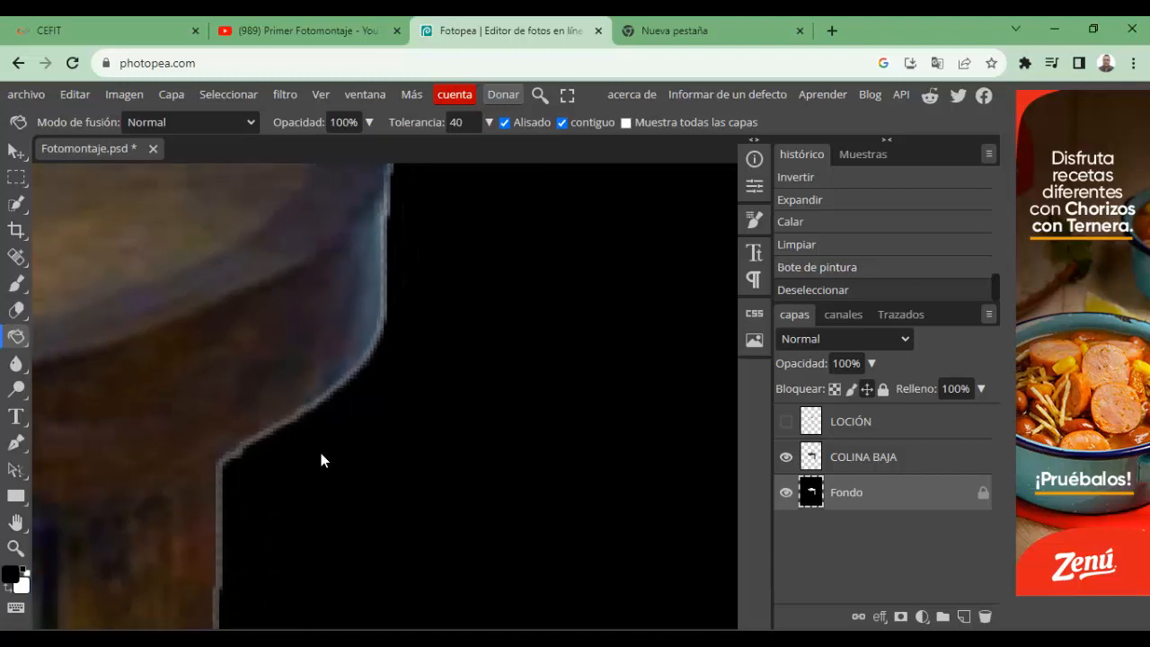
scroll(324, 460, down, 4)
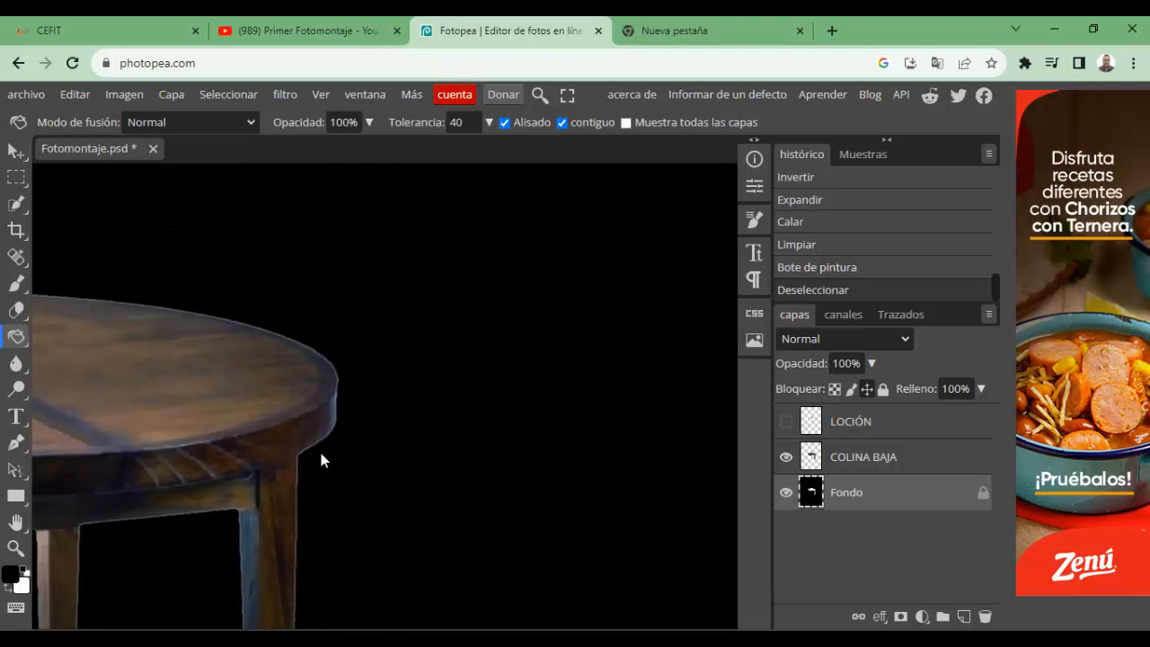
scroll(321, 454, up, 5)
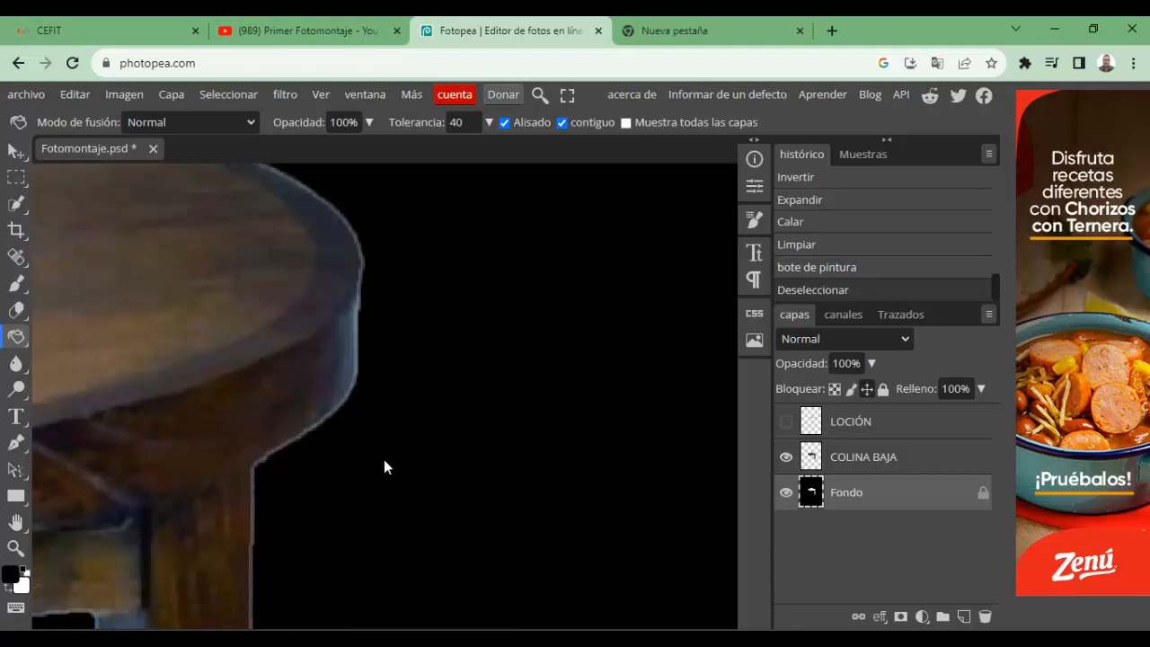
Undo the deselection, fill, deletion, feathering and expansion, and check the restored selection along the tabletop edge.
key(ctrl+z)
key(ctrl+z)
key(ctrl+z)
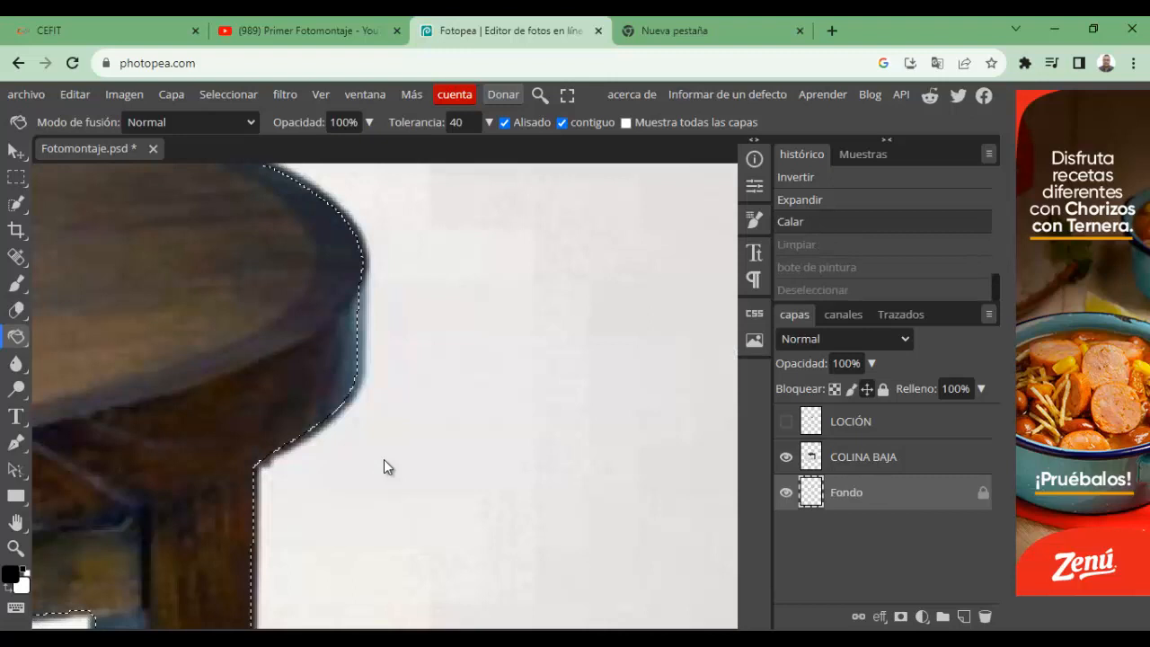
key(ctrl+z)
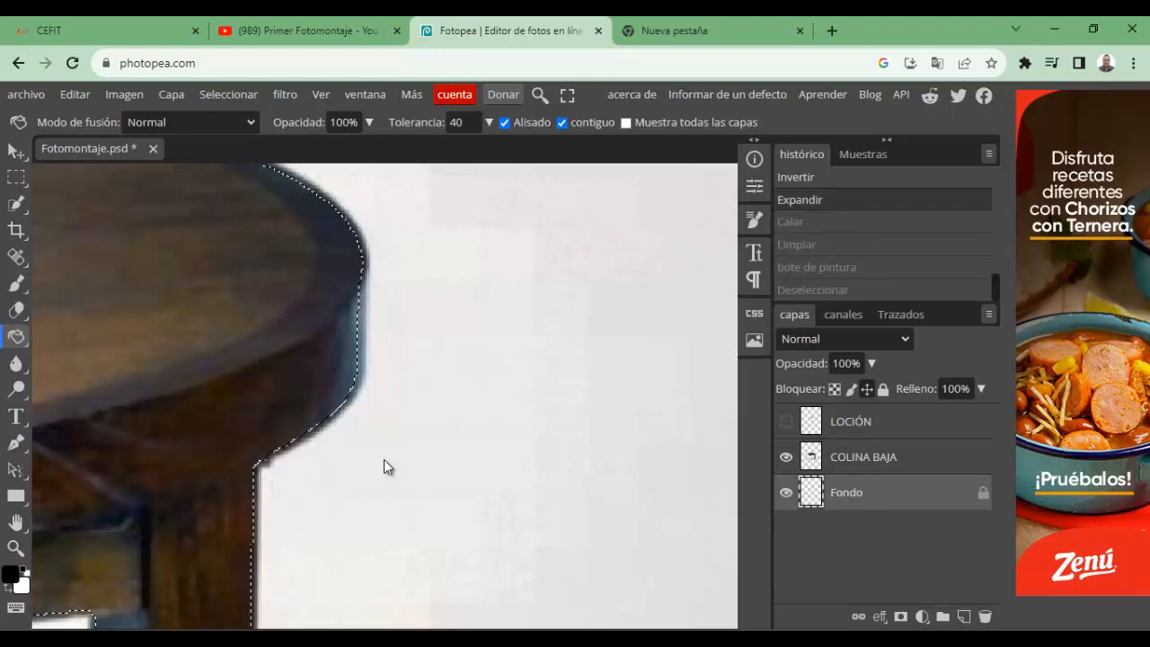
key(ctrl+z)
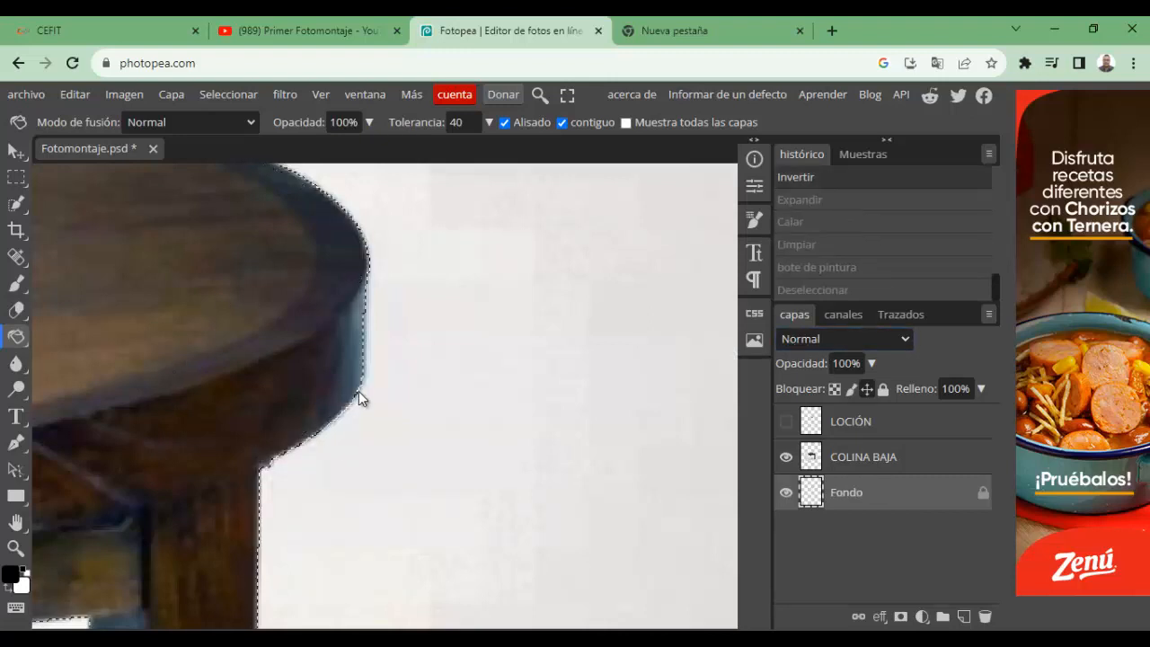
scroll(359, 391, up, 3)
scroll(364, 397, up, 1)
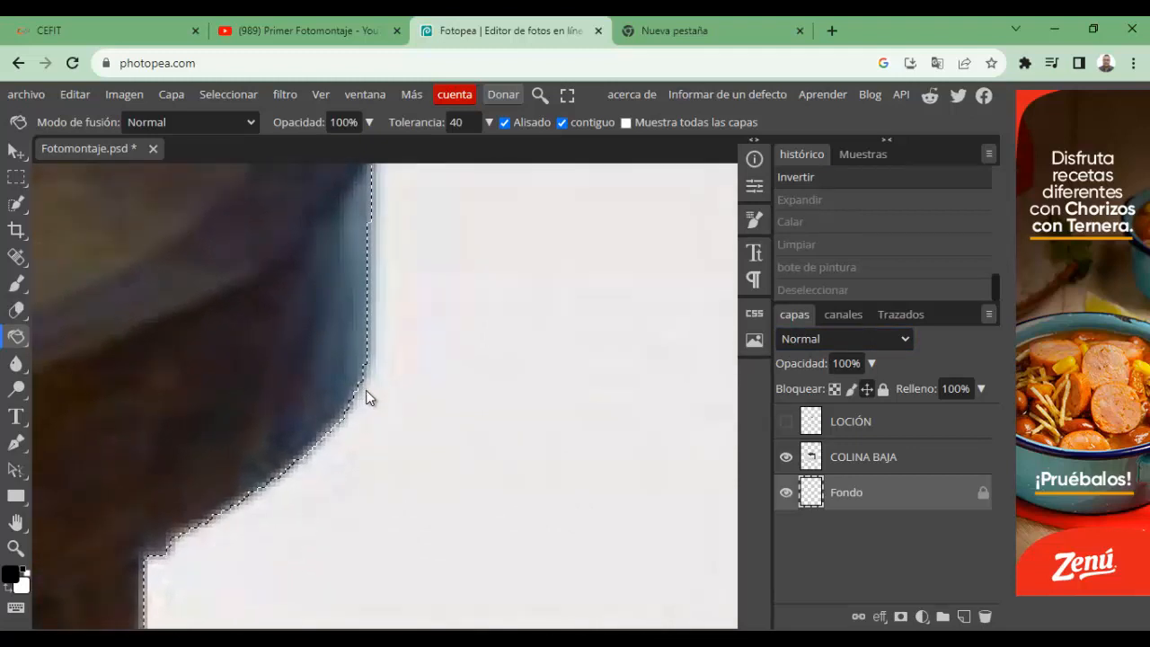
scroll(412, 436, down, 5)
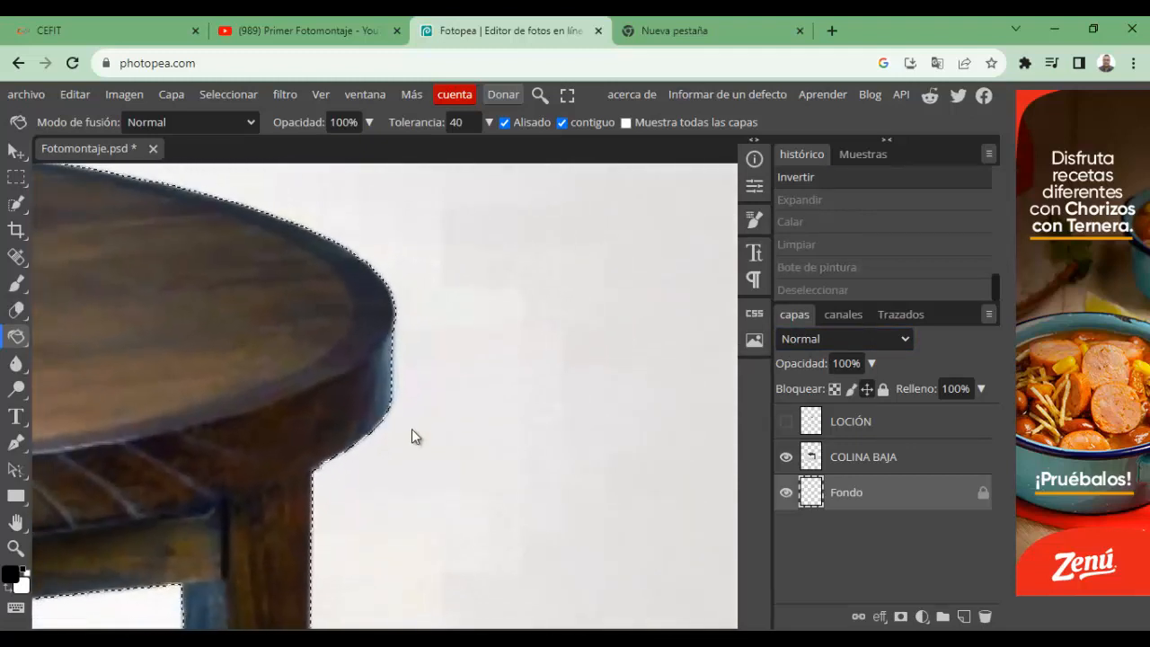
scroll(411, 430, up, 2)
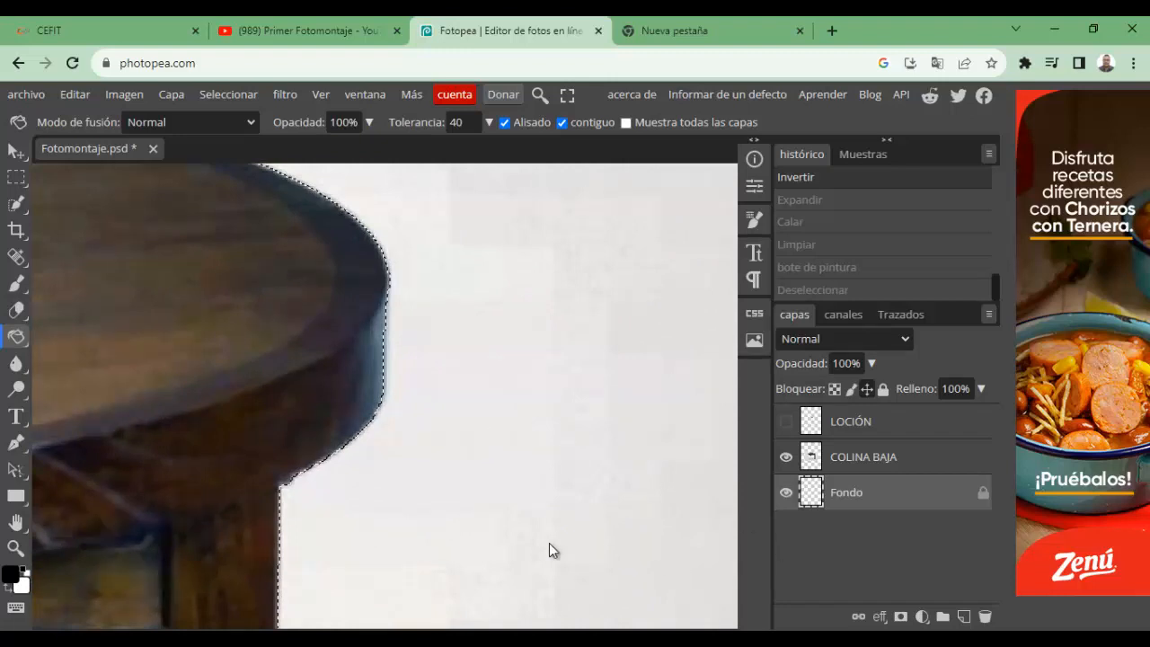
Expand the background selection by 5 pixels with the COLINA BAJA layer active.
click(849, 460)
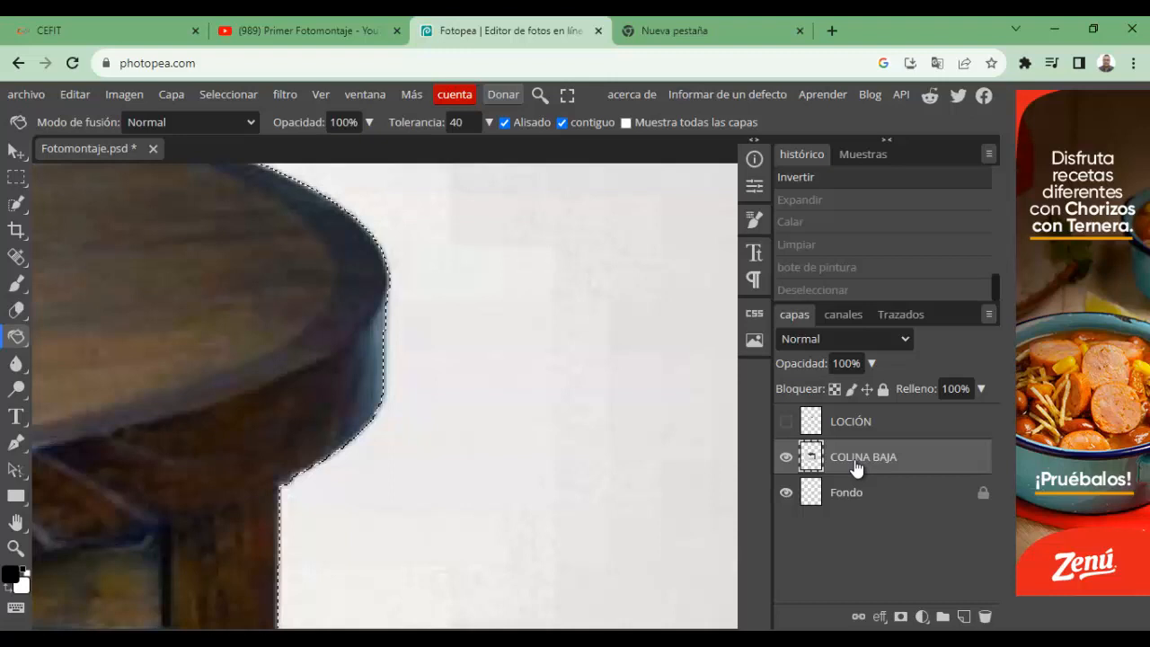
click(208, 94)
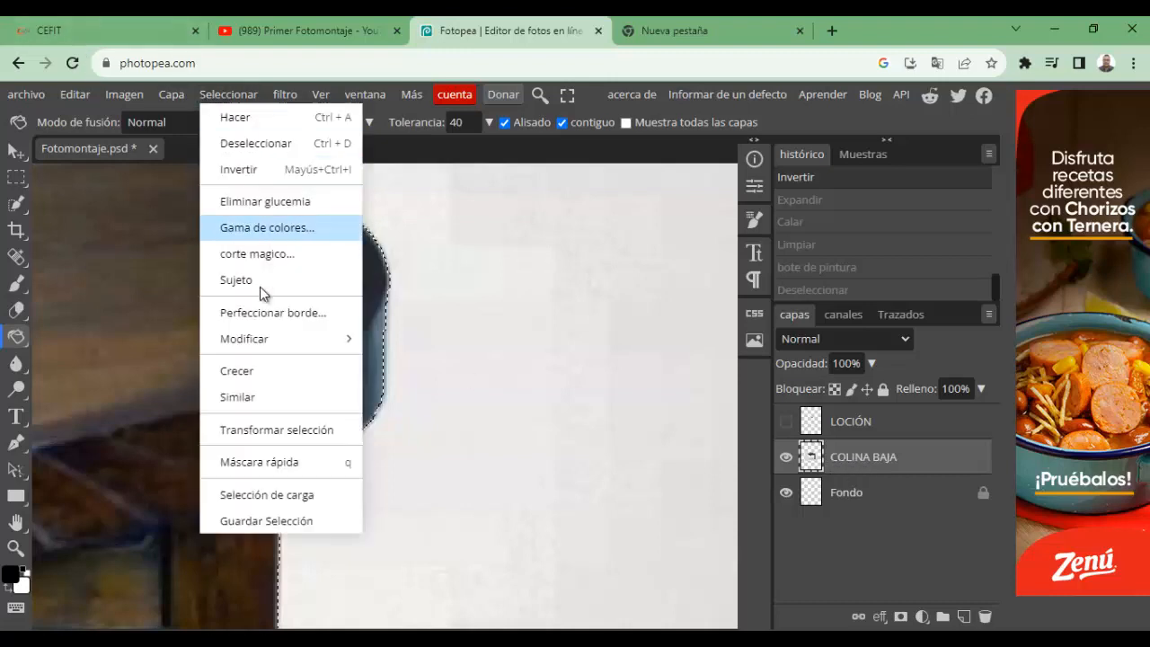
mouse_move(274, 344)
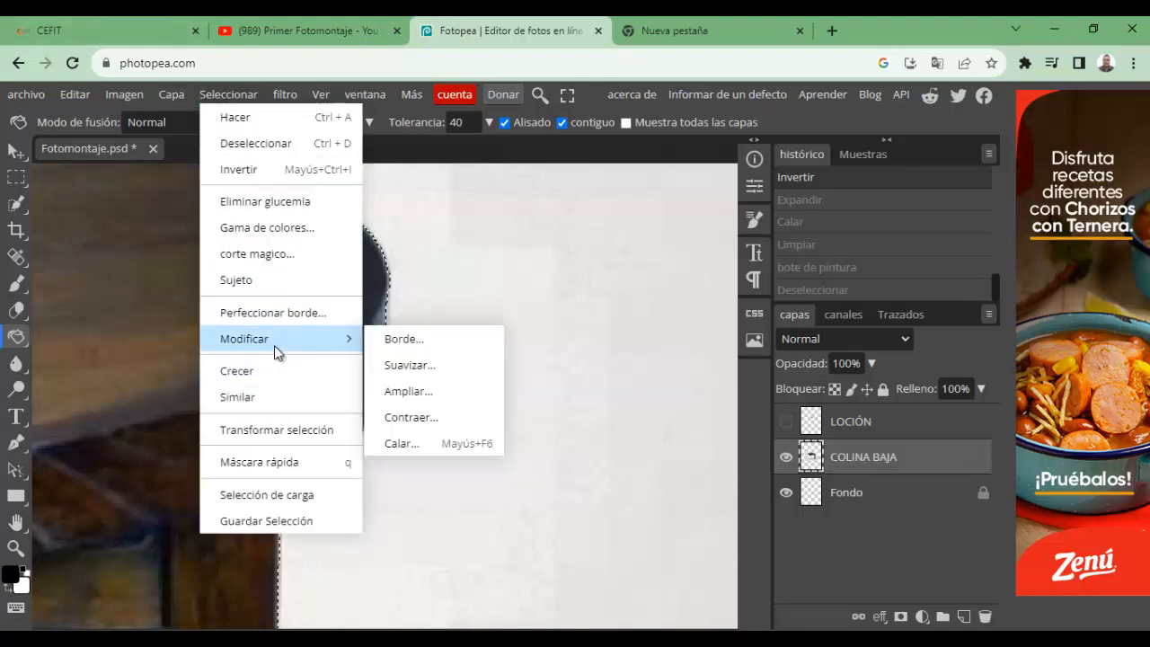
click(406, 392)
click(135, 233)
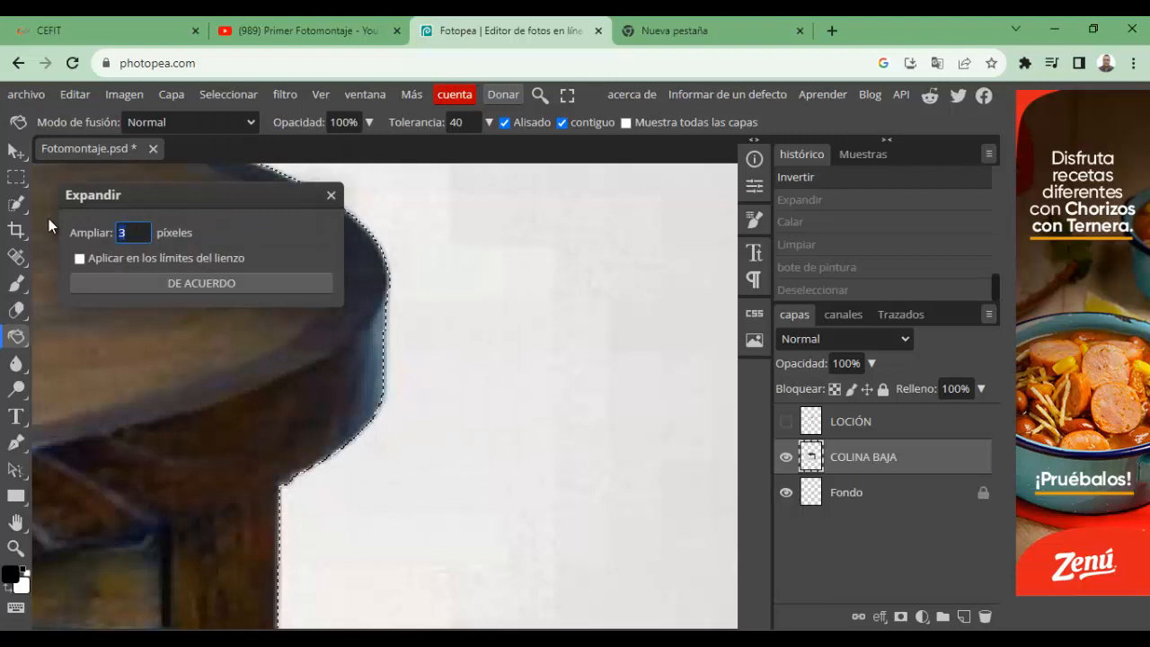
key(BackSpace)
text(5)
click(184, 283)
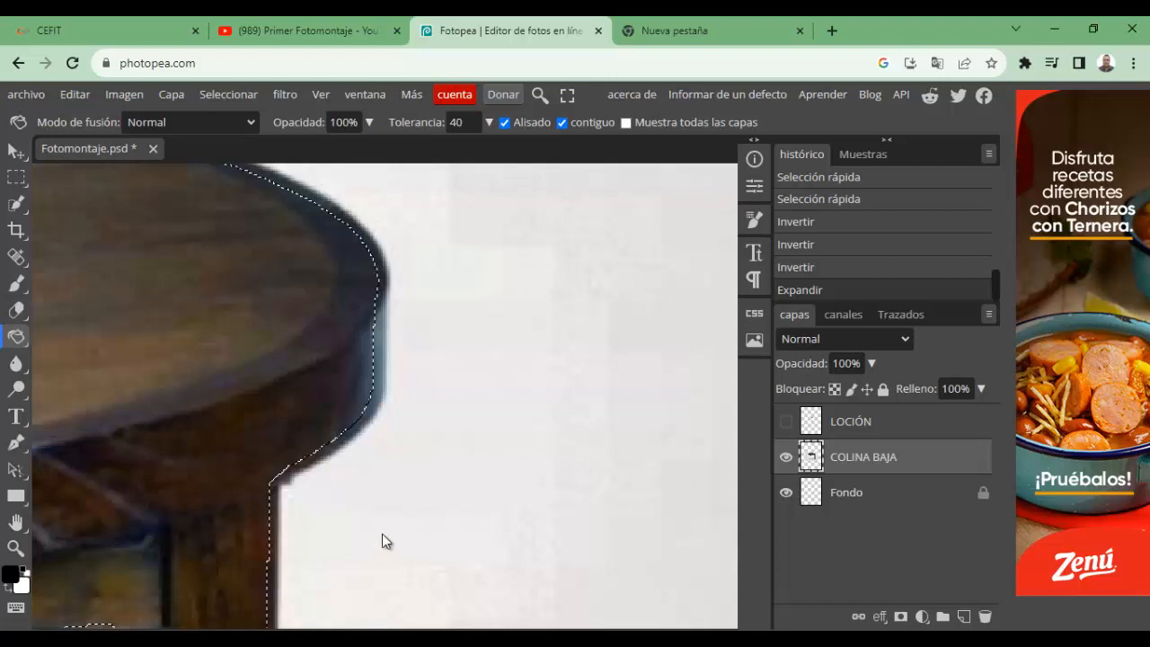
Feather the expanded selection by 1 pixel and delete the selected background from the COLINA BAJA layer, leaving nothing selected.
key(shift+F6)
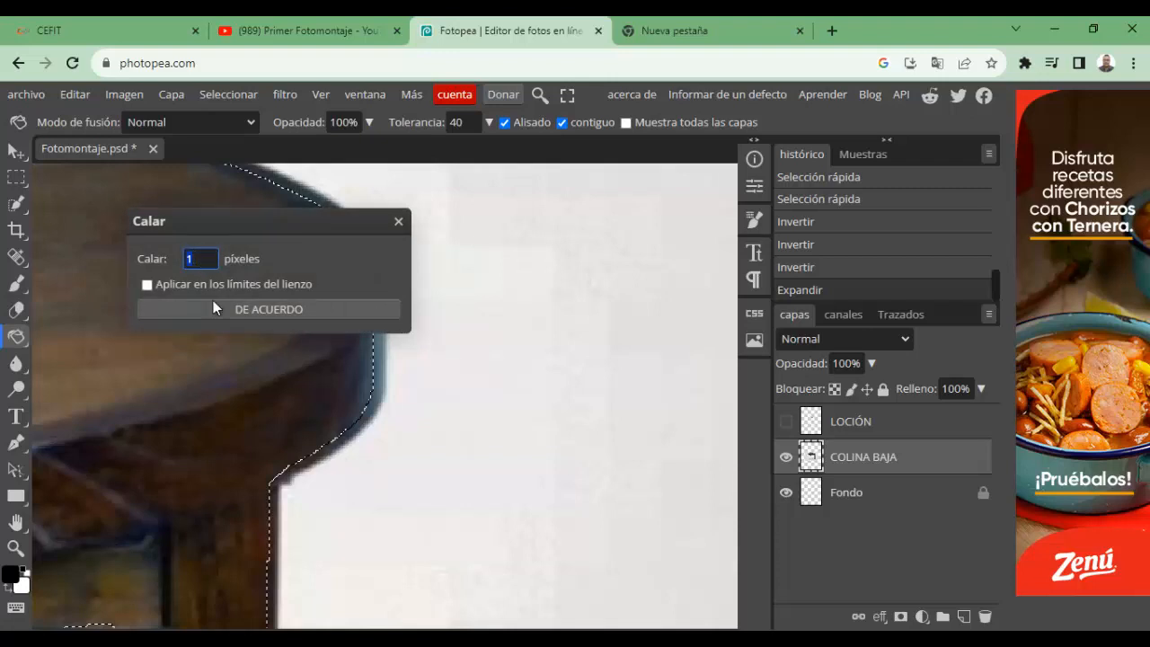
click(236, 308)
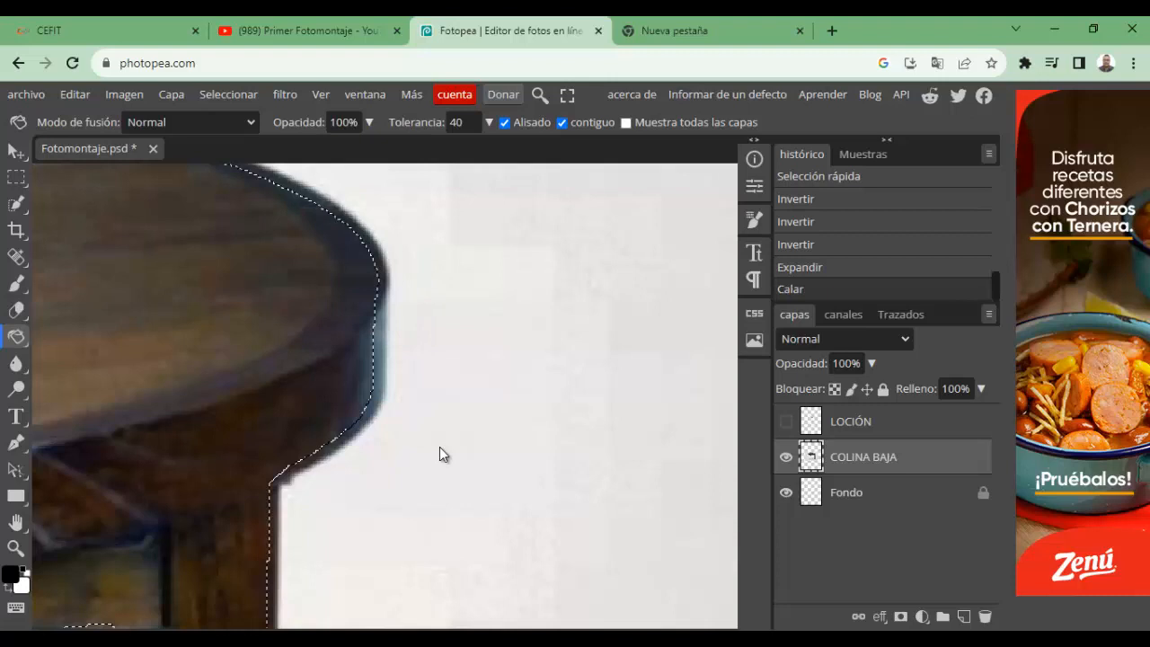
key(Delete)
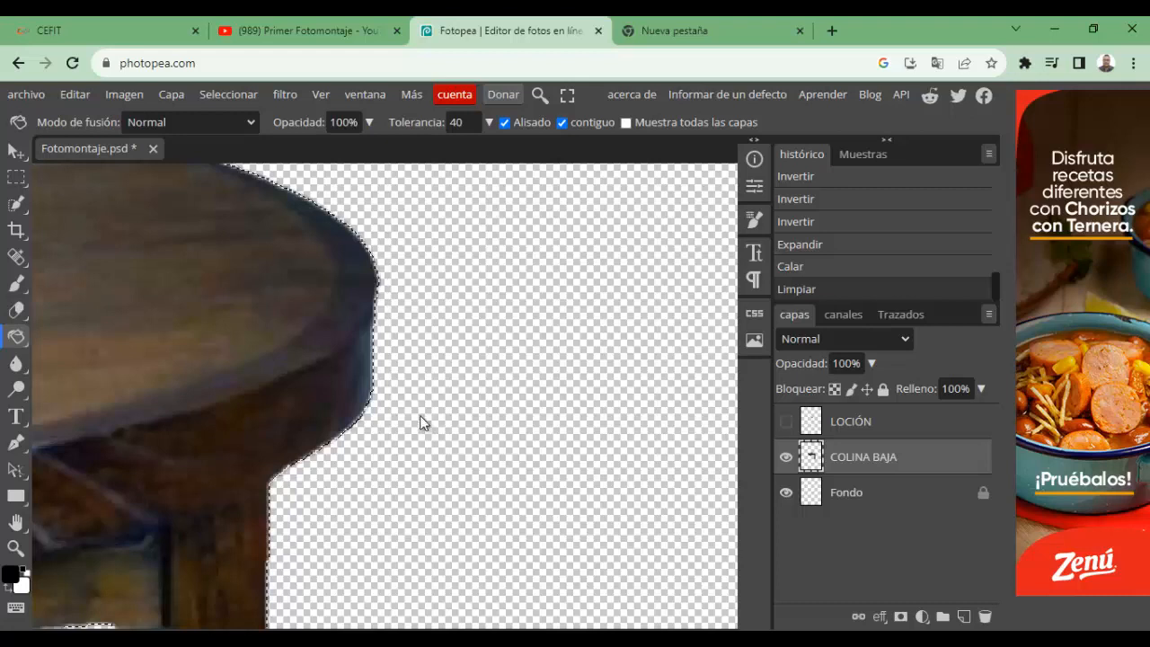
key(ctrl+d)
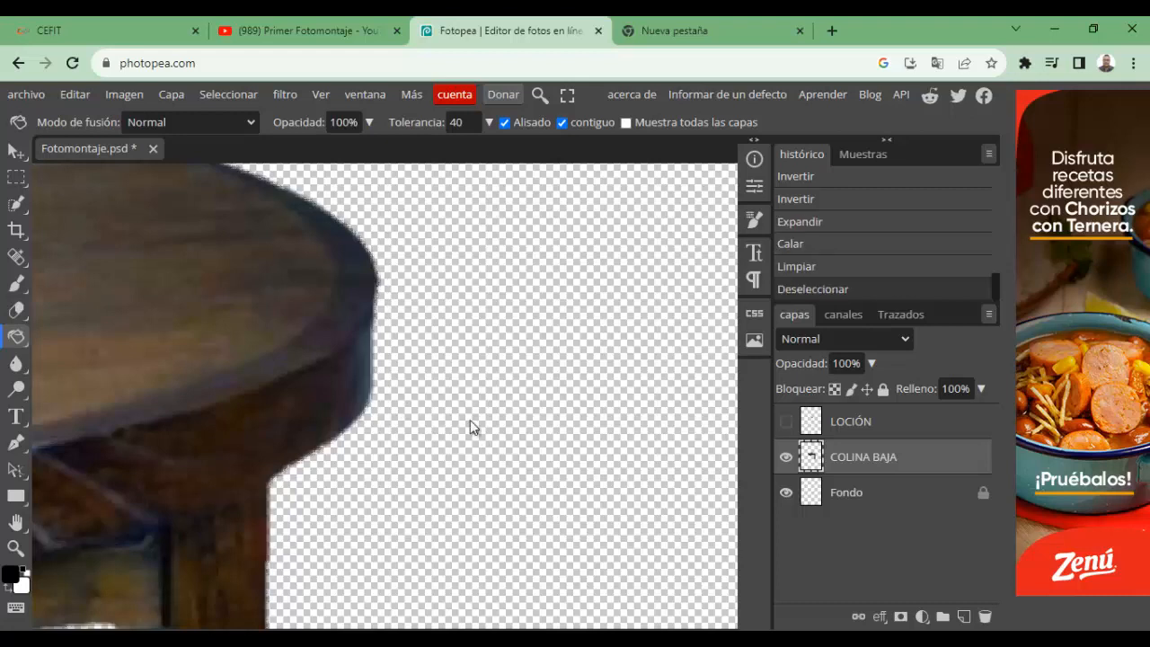
Fill the whole Fondo layer with black 000000 using the Paint Bucket.
click(852, 501)
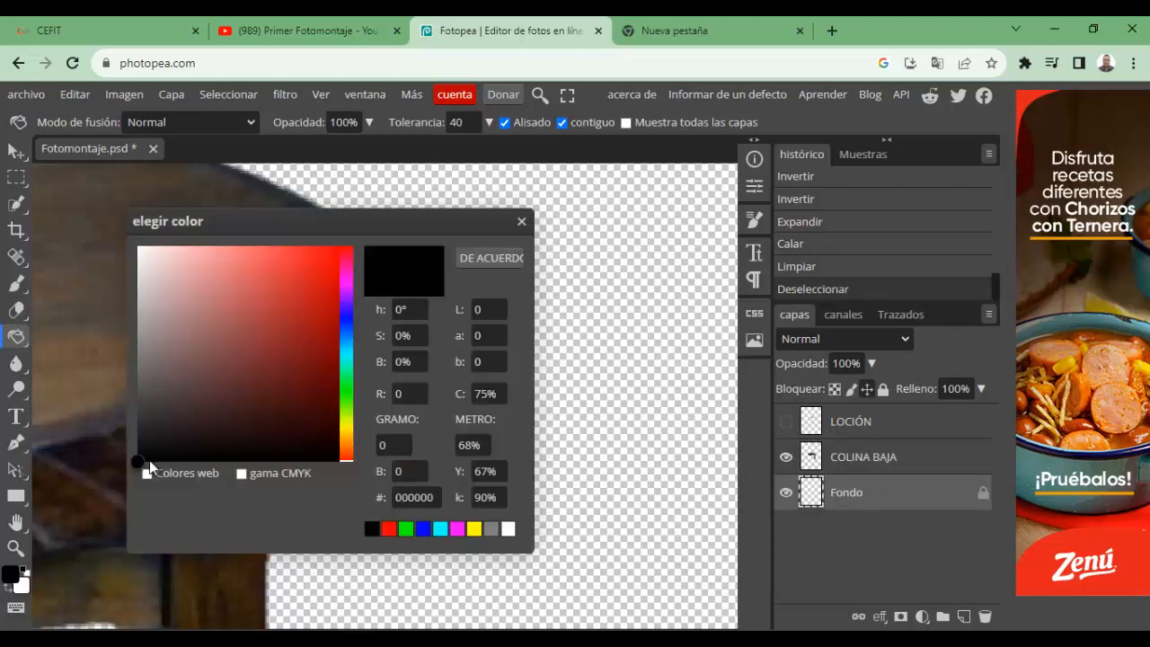
click(486, 258)
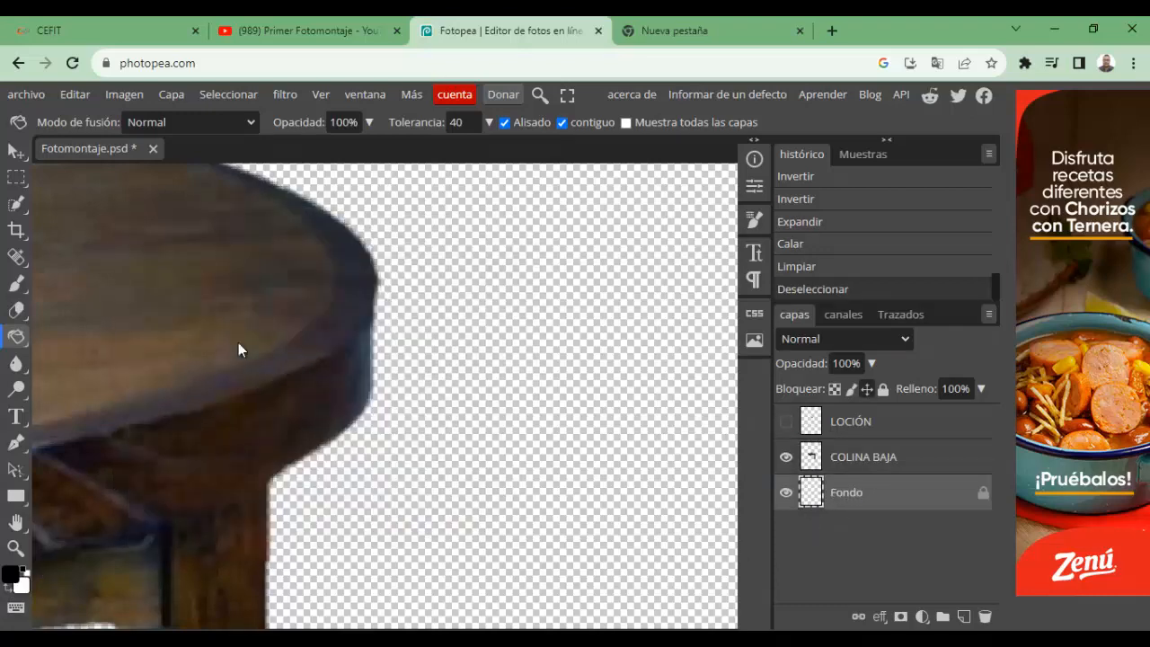
click(590, 495)
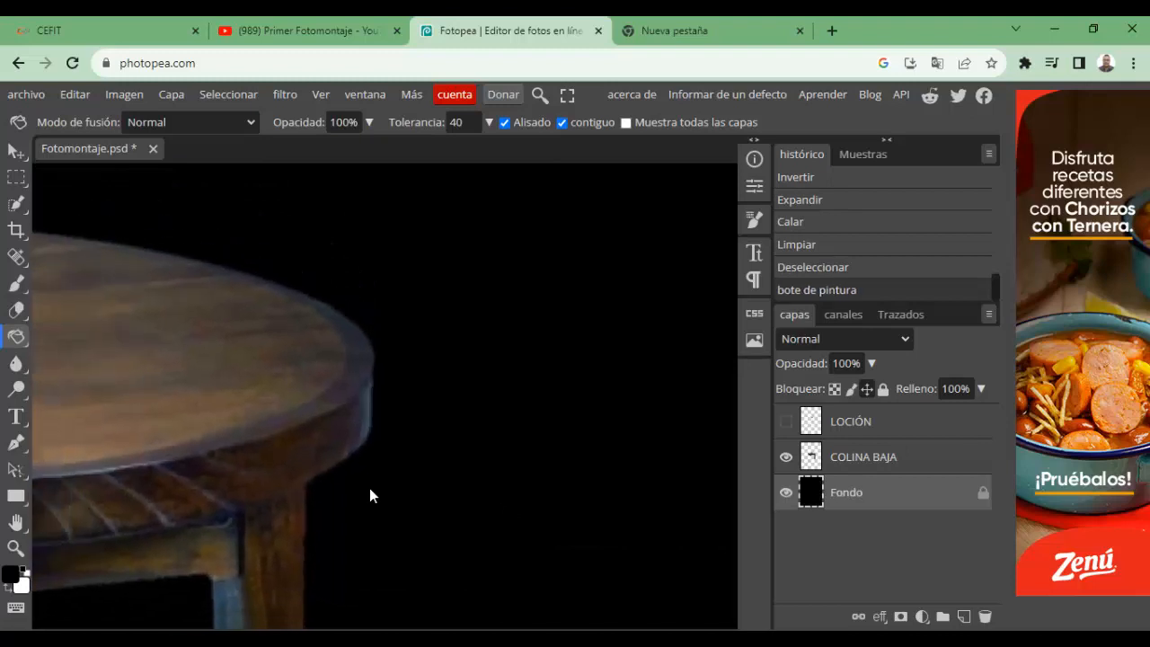
Examine the table's cut-out edges and legs against the black background, up close and as a whole.
scroll(243, 312, up, 2)
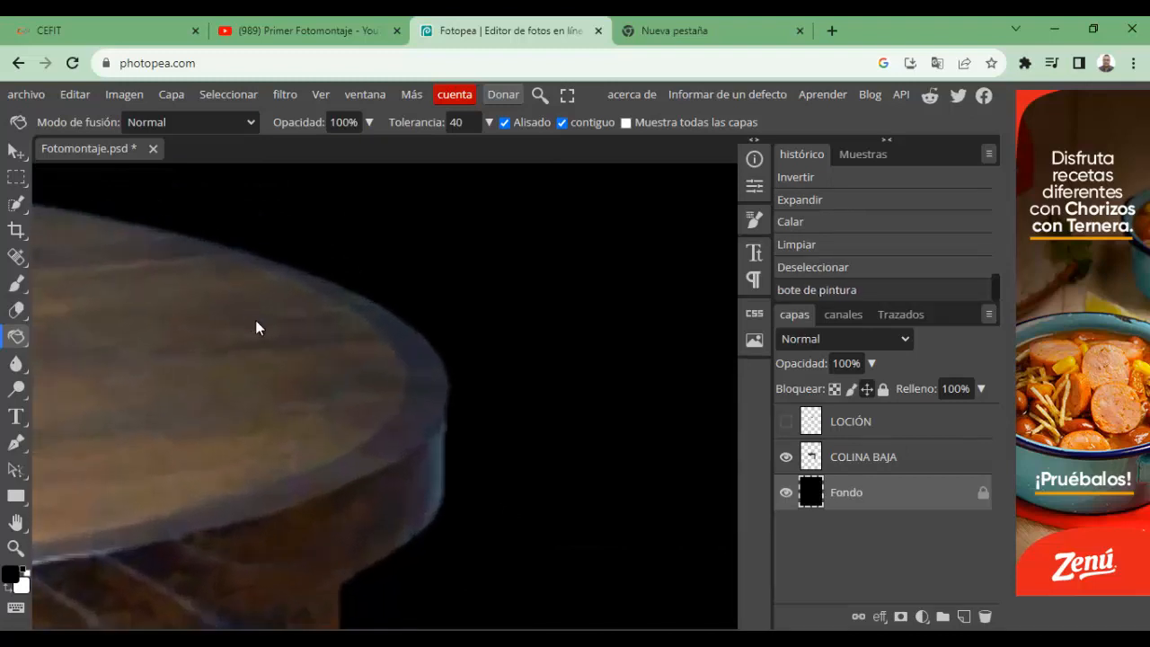
scroll(265, 340, down, 1)
scroll(265, 337, down, 4)
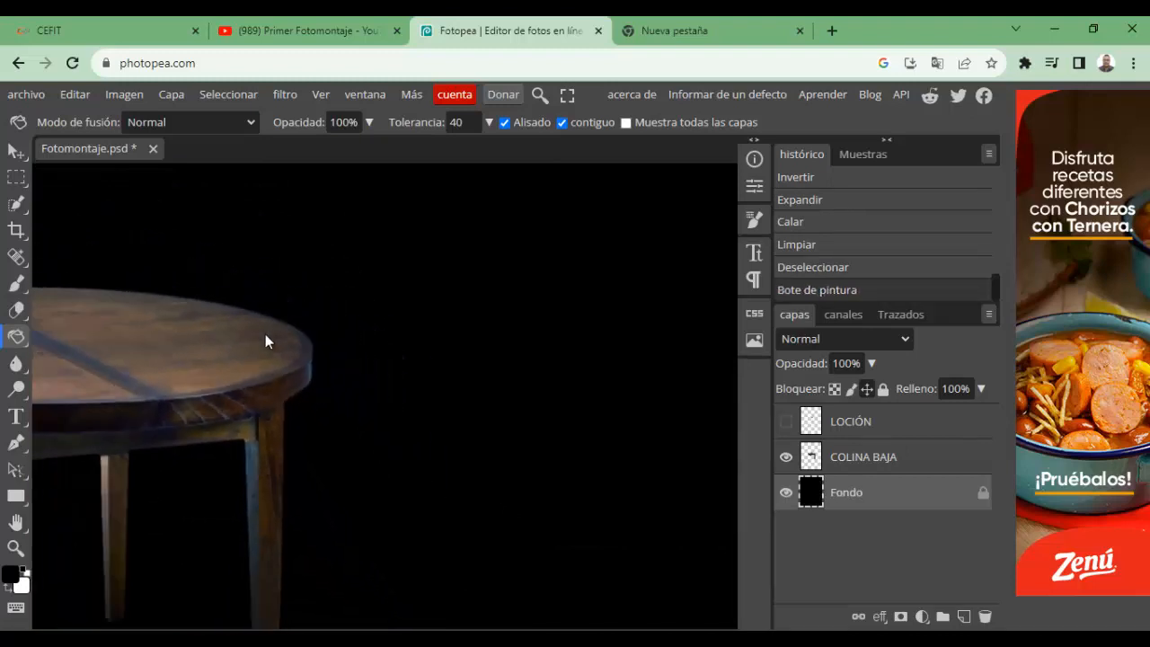
key(space)
drag(326, 487, 581, 419)
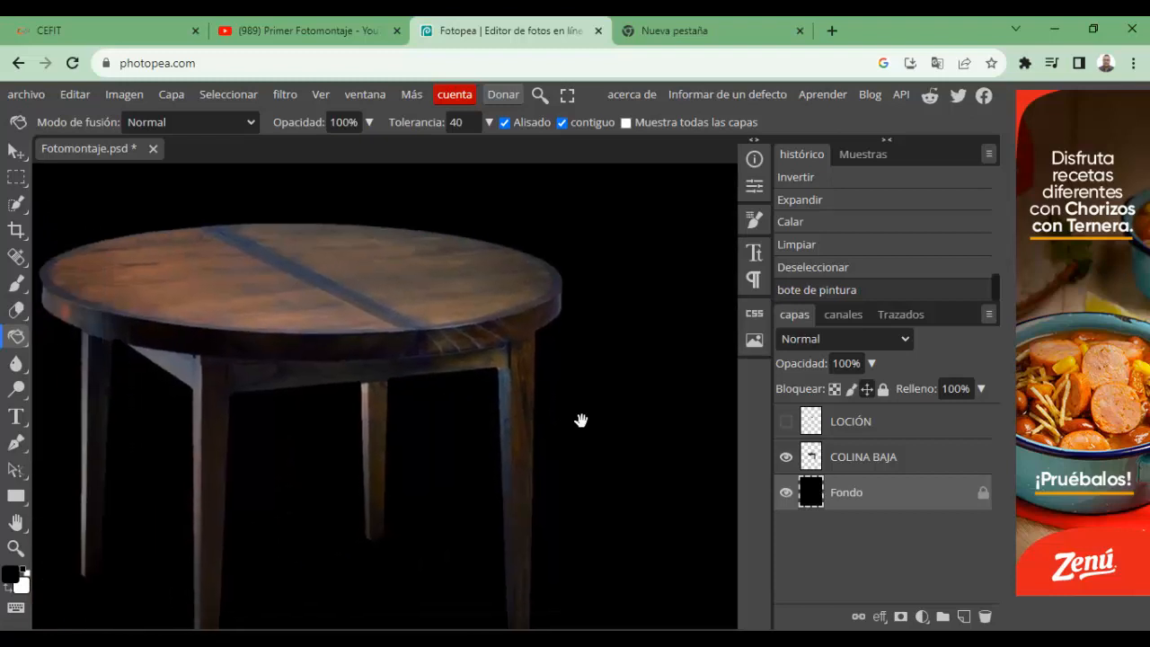
drag(302, 461, 370, 460)
scroll(400, 445, down, 4)
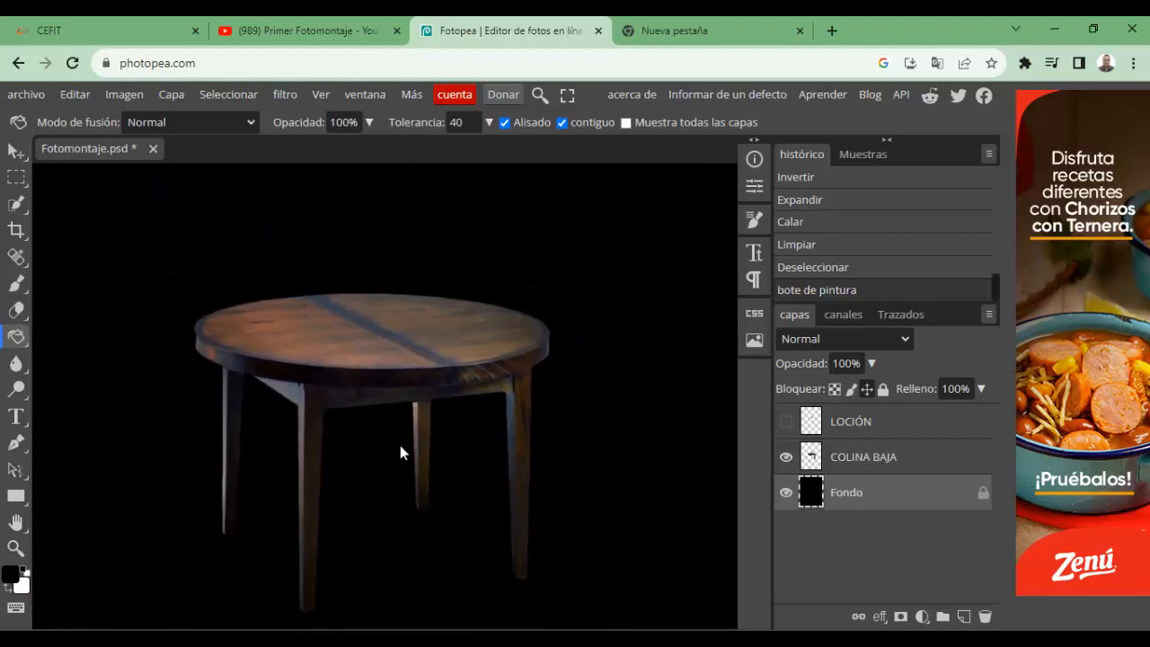
scroll(400, 444, up, 1)
scroll(609, 348, up, 1)
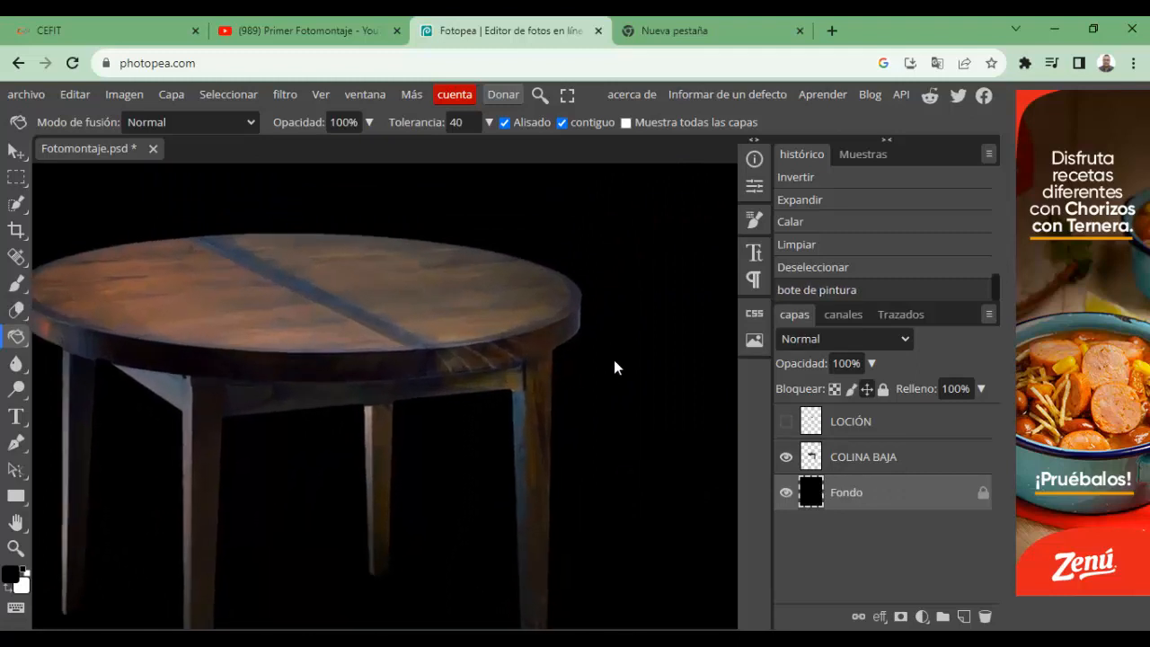
key(alt+space)
key(Escape)
scroll(613, 354, up, 4)
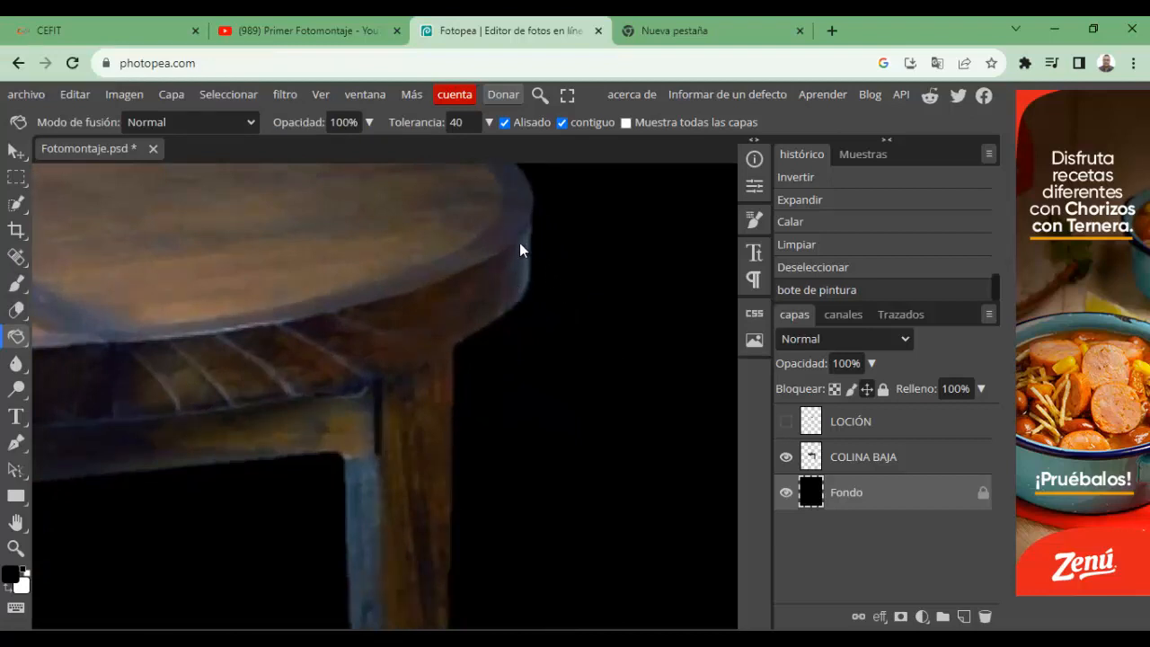
scroll(539, 358, down, 5)
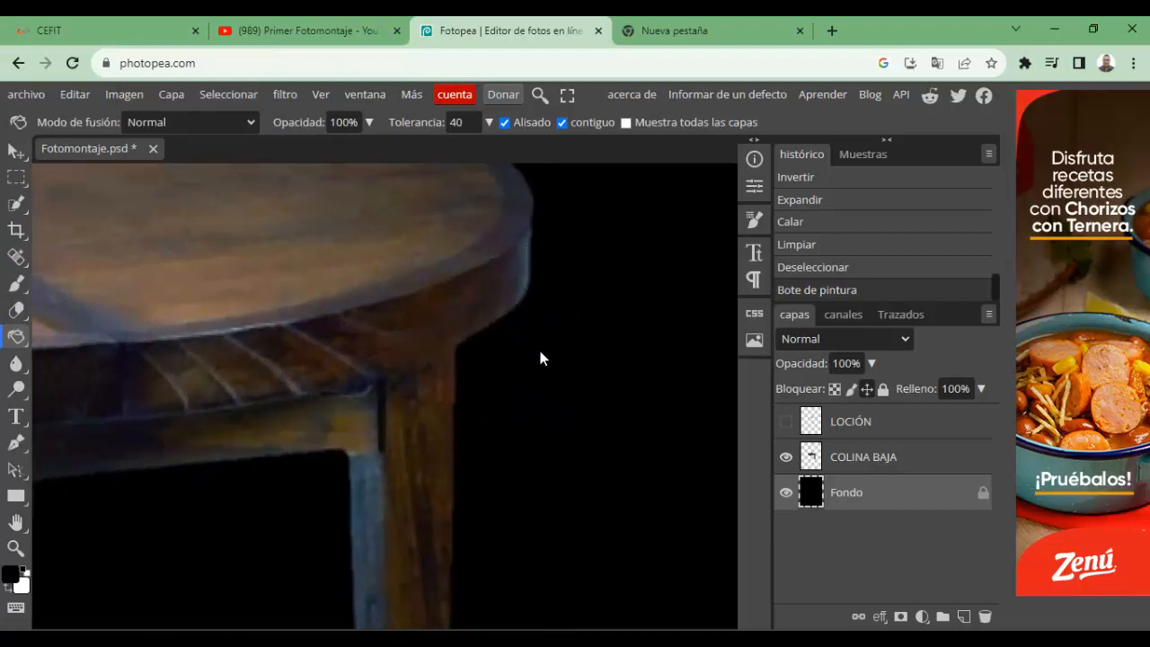
scroll(539, 358, down, 5)
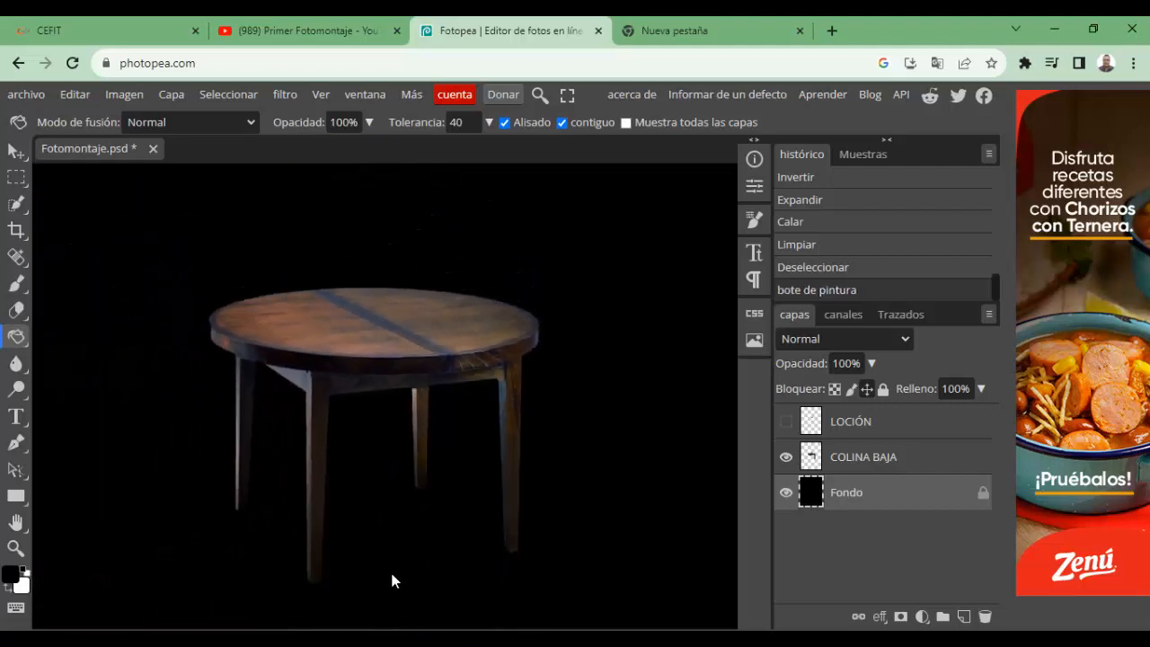
scroll(392, 575, up, 4)
scroll(407, 502, down, 3)
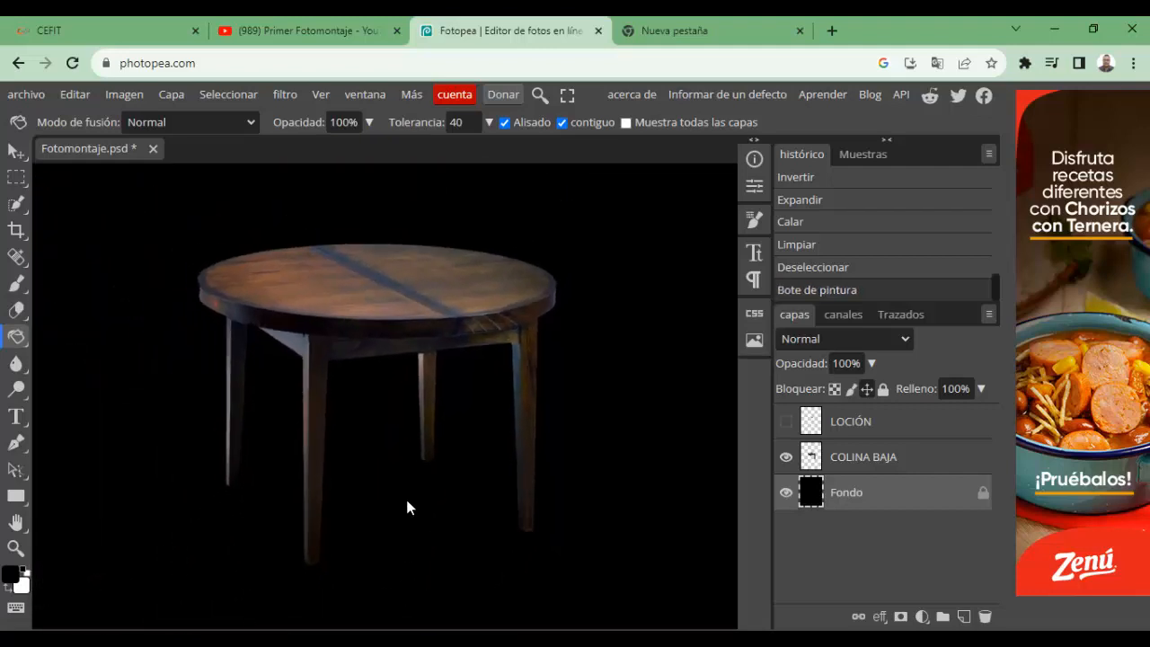
Undo the black fill on the Fondo layer and make the LOCIÓN layer visible again.
scroll(409, 508, down, 1)
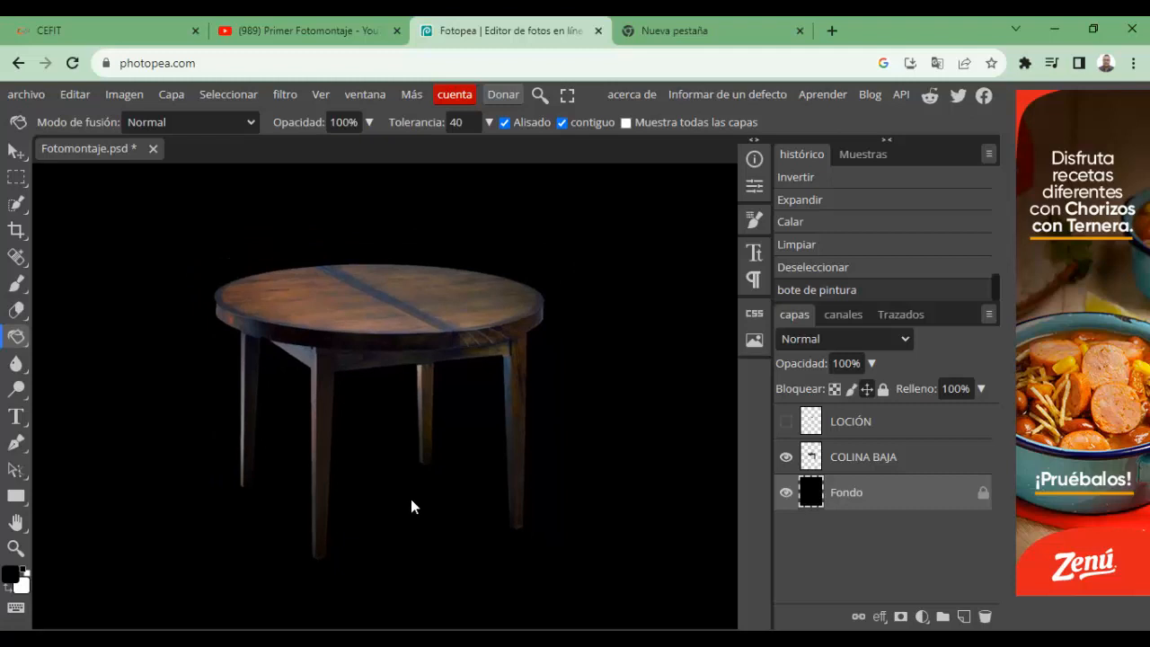
scroll(414, 502, down, 4)
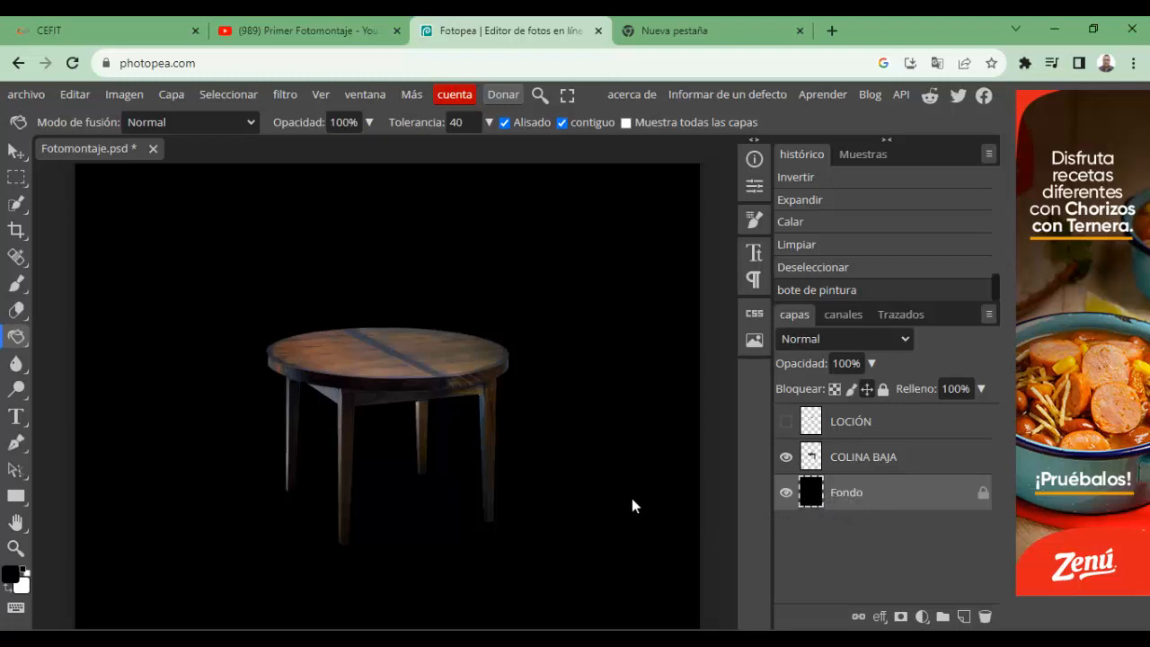
key(ctrl+z)
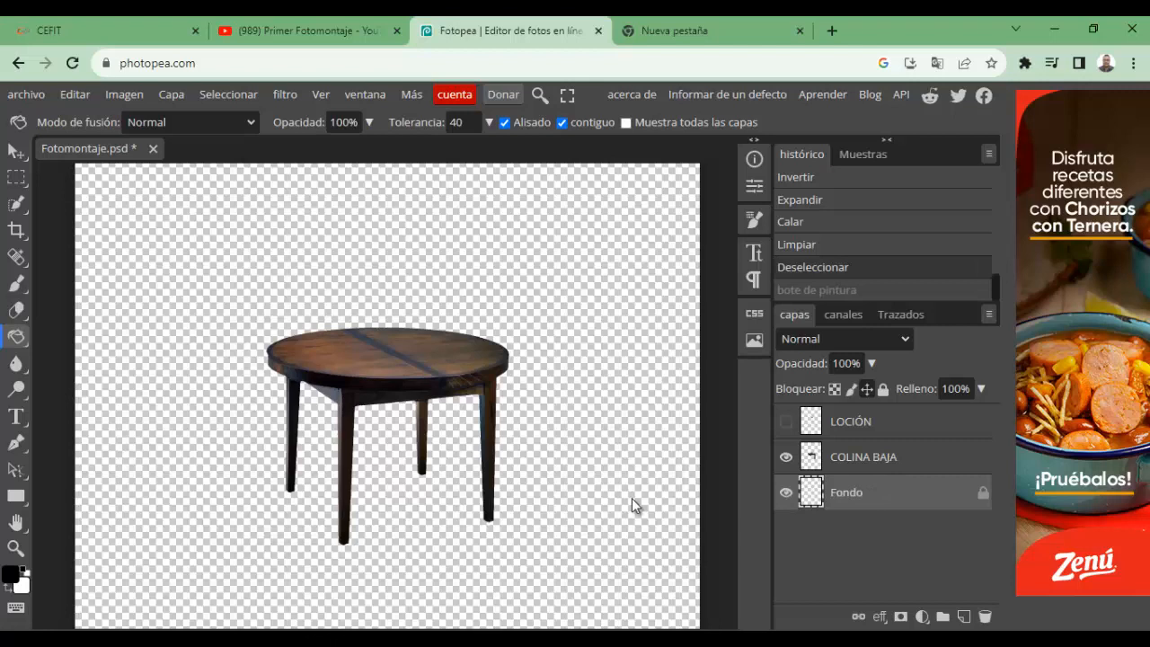
click(786, 425)
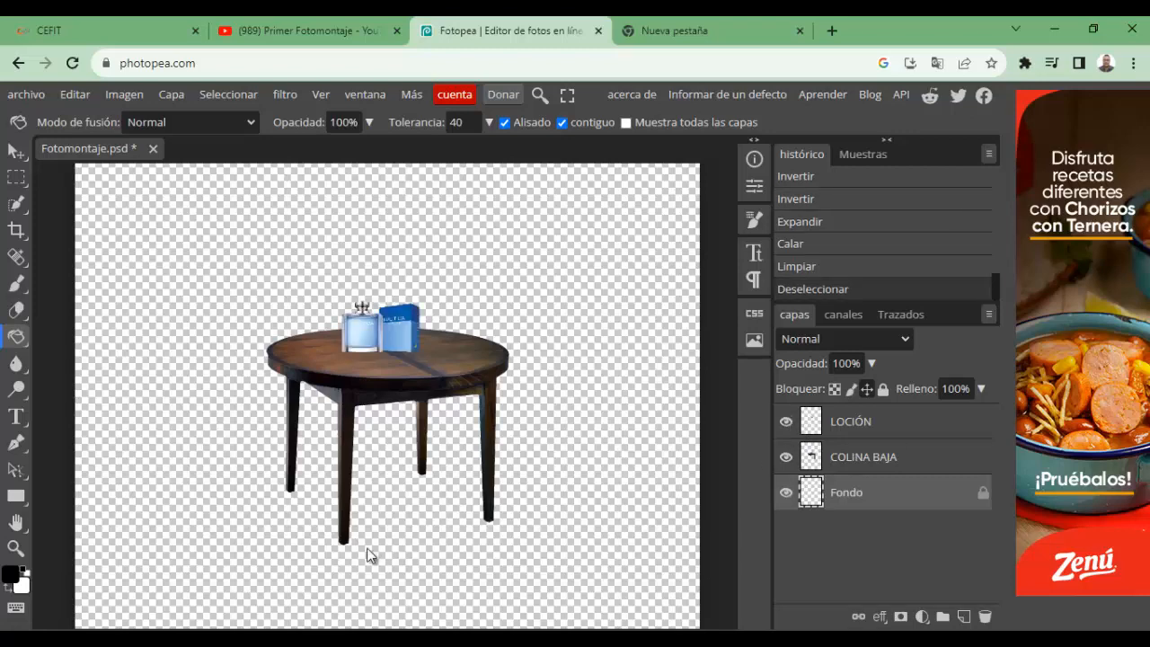
Place the image pasillo a los dormitorios from the C1 folder into the document, directly above the Fondo layer.
scroll(428, 524, down, 2)
scroll(428, 524, up, 3)
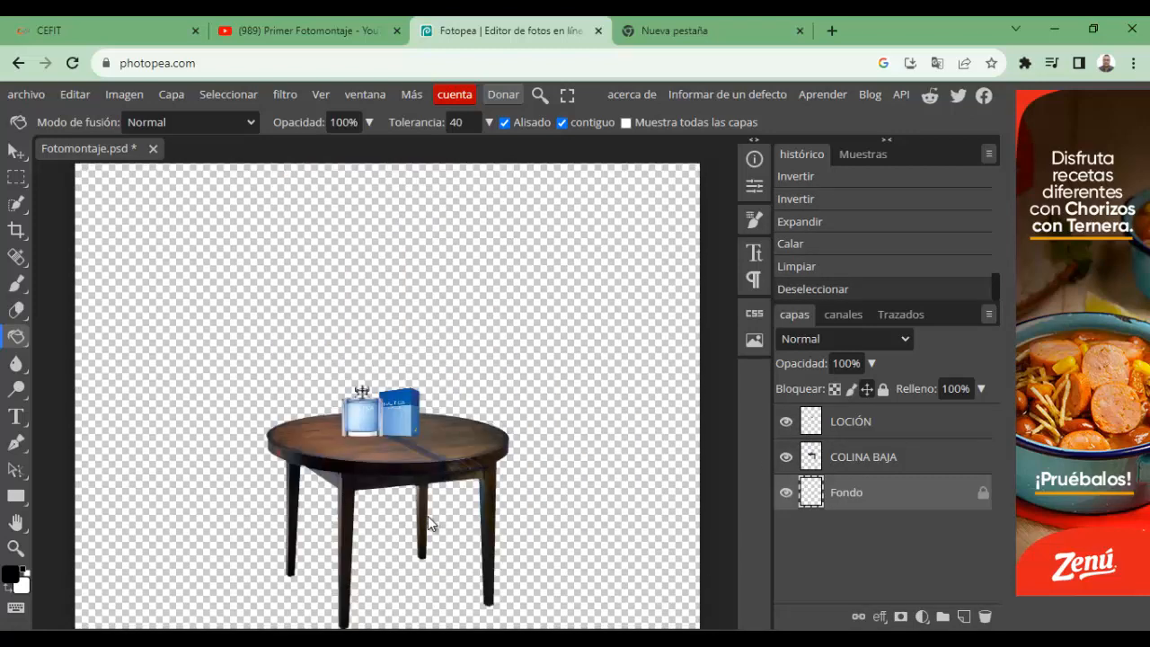
scroll(428, 524, down, 2)
scroll(428, 524, up, 2)
scroll(428, 524, down, 1)
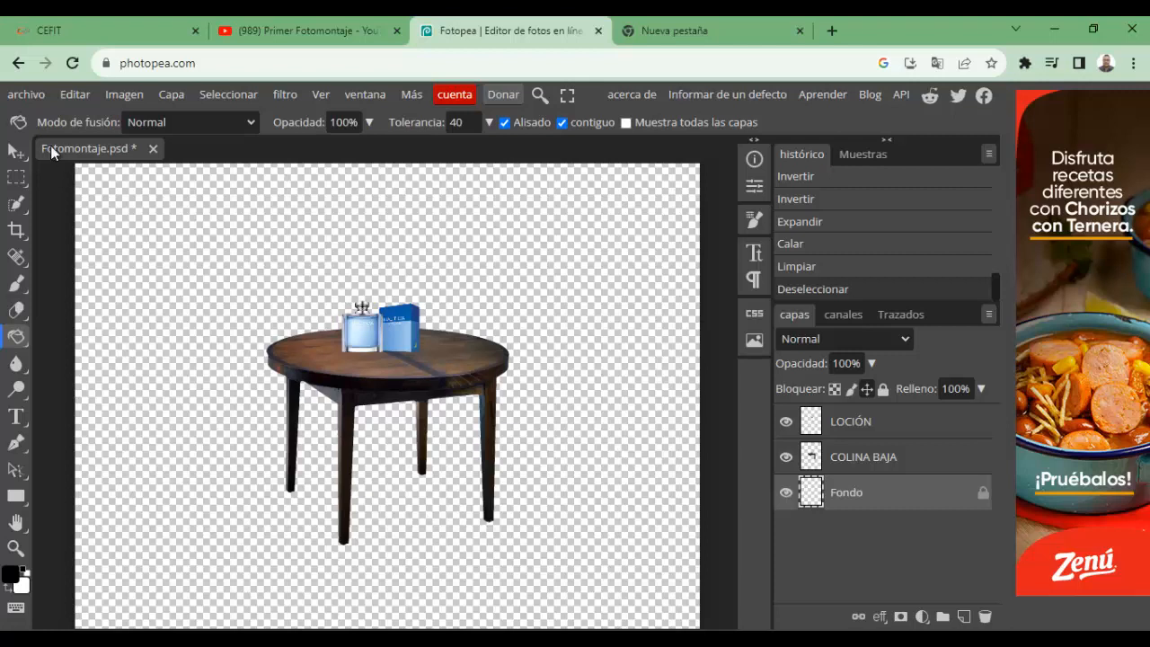
click(30, 96)
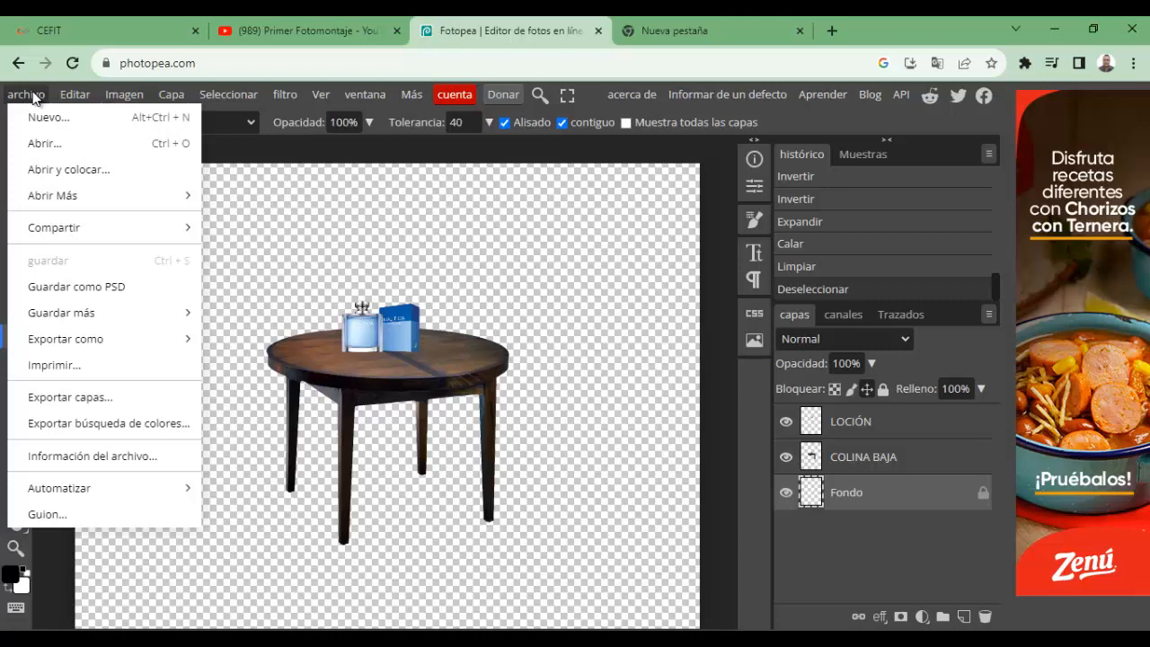
click(71, 175)
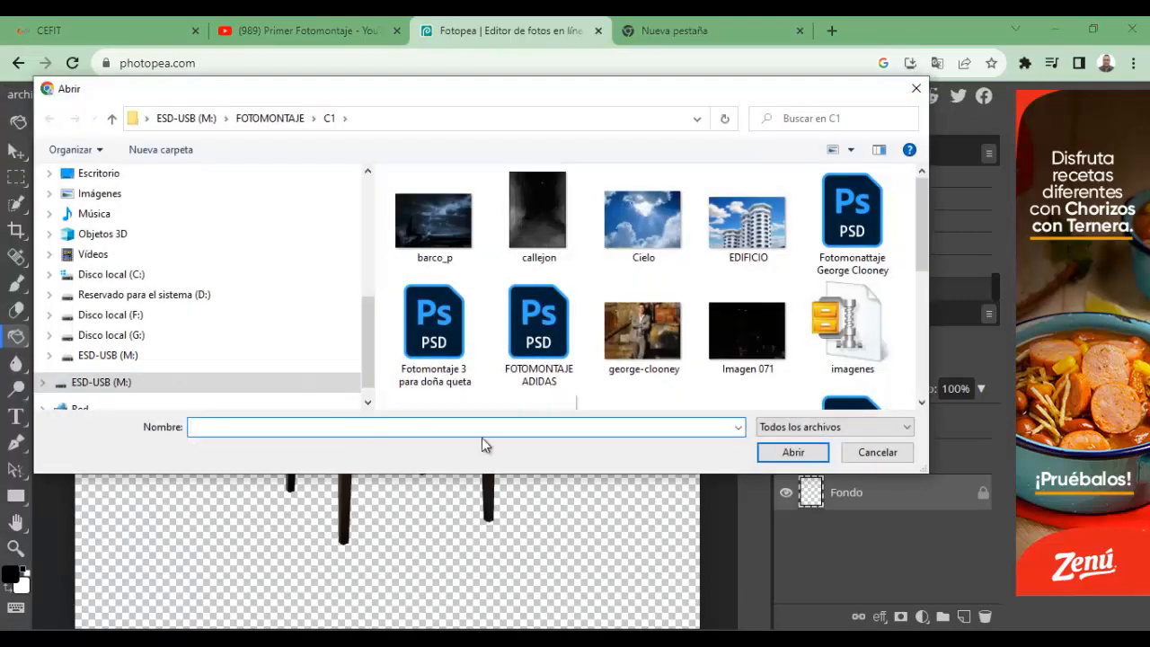
drag(923, 217, 928, 311)
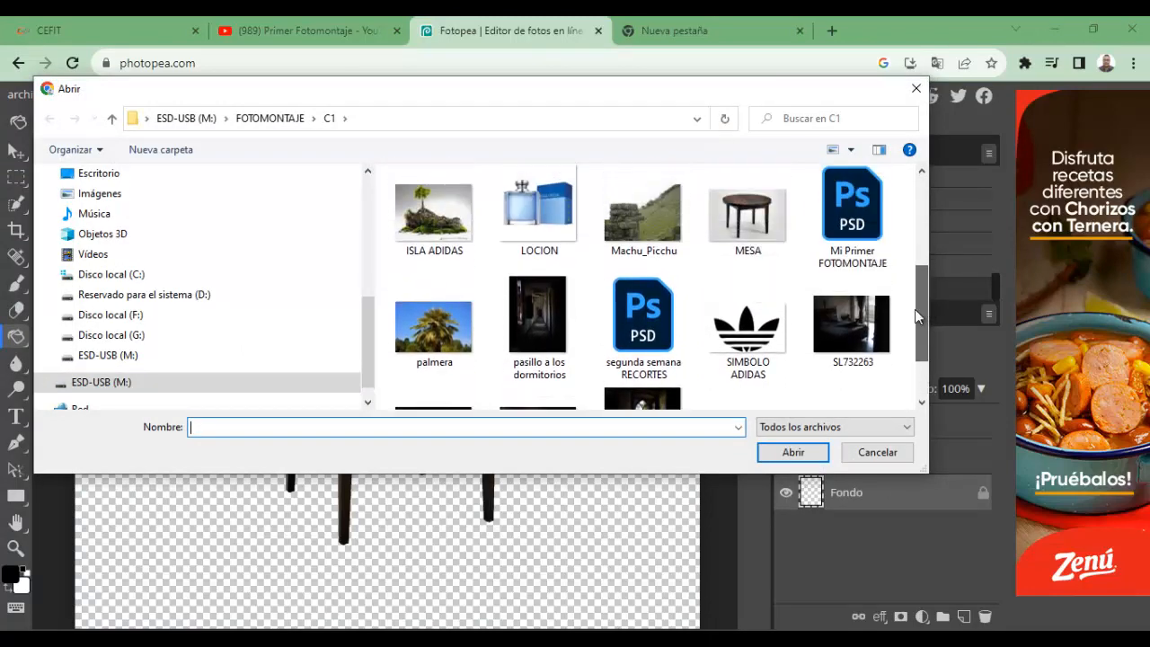
double_click(542, 330)
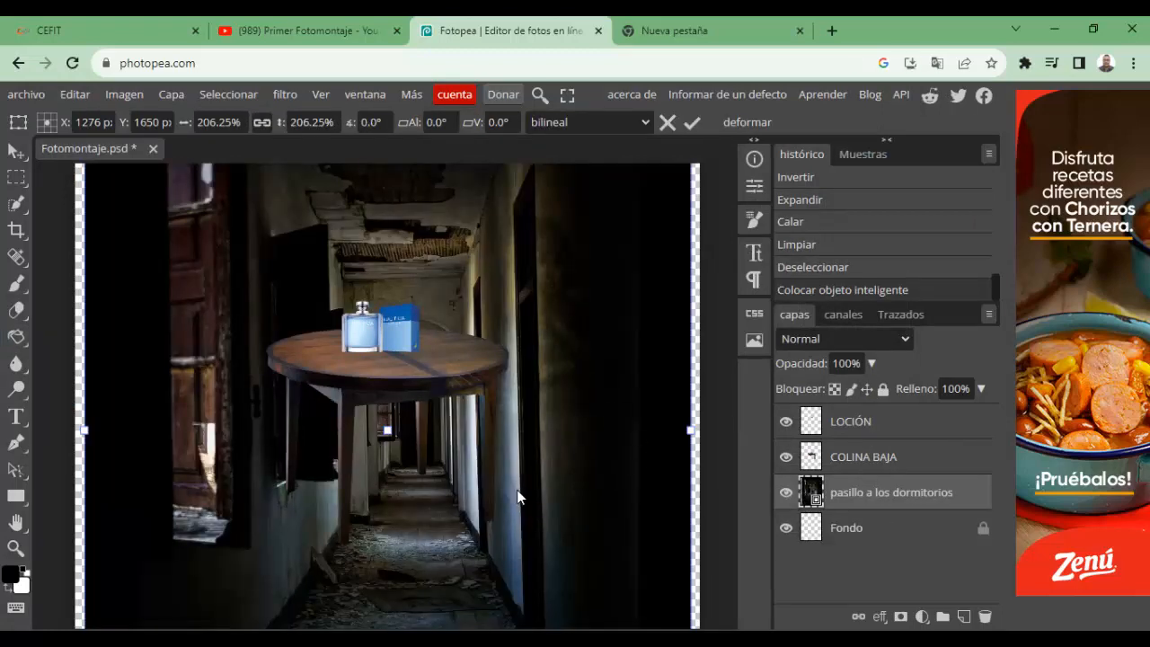
Enlarge the placed corridor image proportionally to 215.12% so it covers the whole canvas width, and apply the transform.
scroll(522, 488, down, 5)
scroll(523, 488, up, 3)
scroll(522, 488, down, 3)
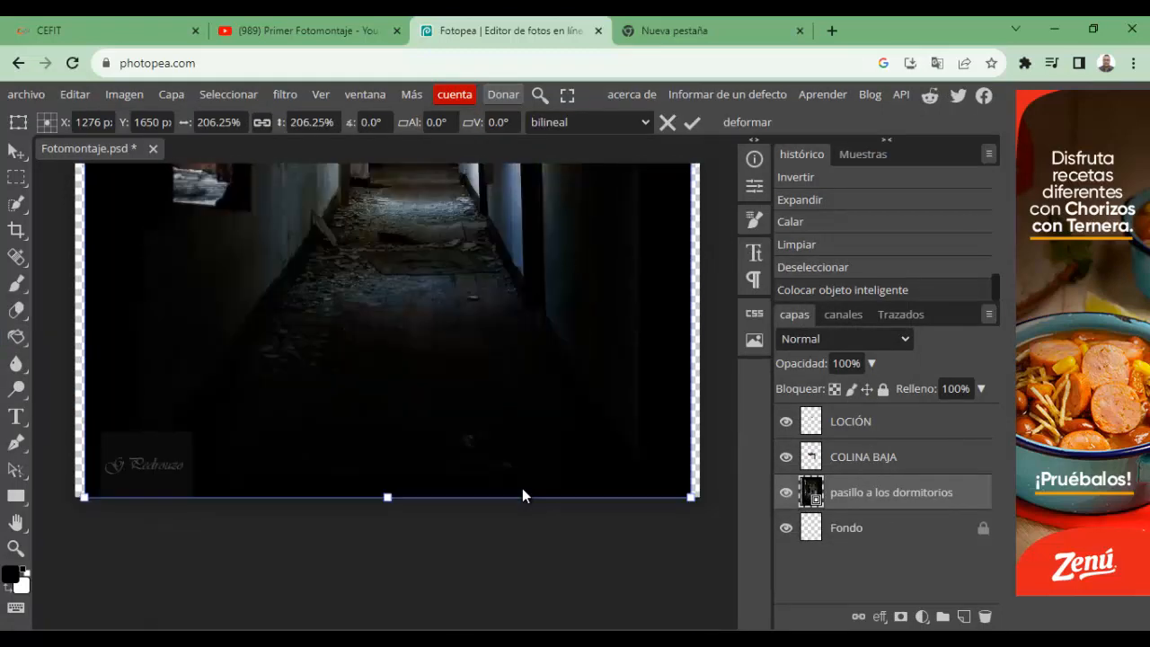
scroll(522, 488, up, 6)
scroll(522, 488, down, 8)
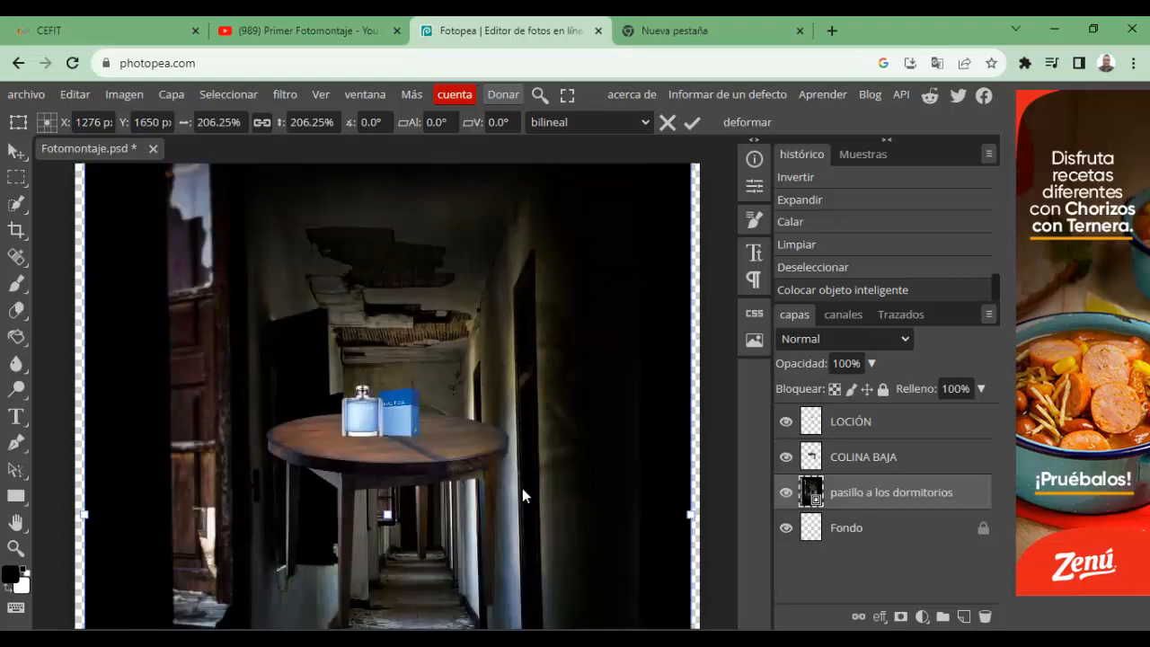
scroll(523, 488, up, 6)
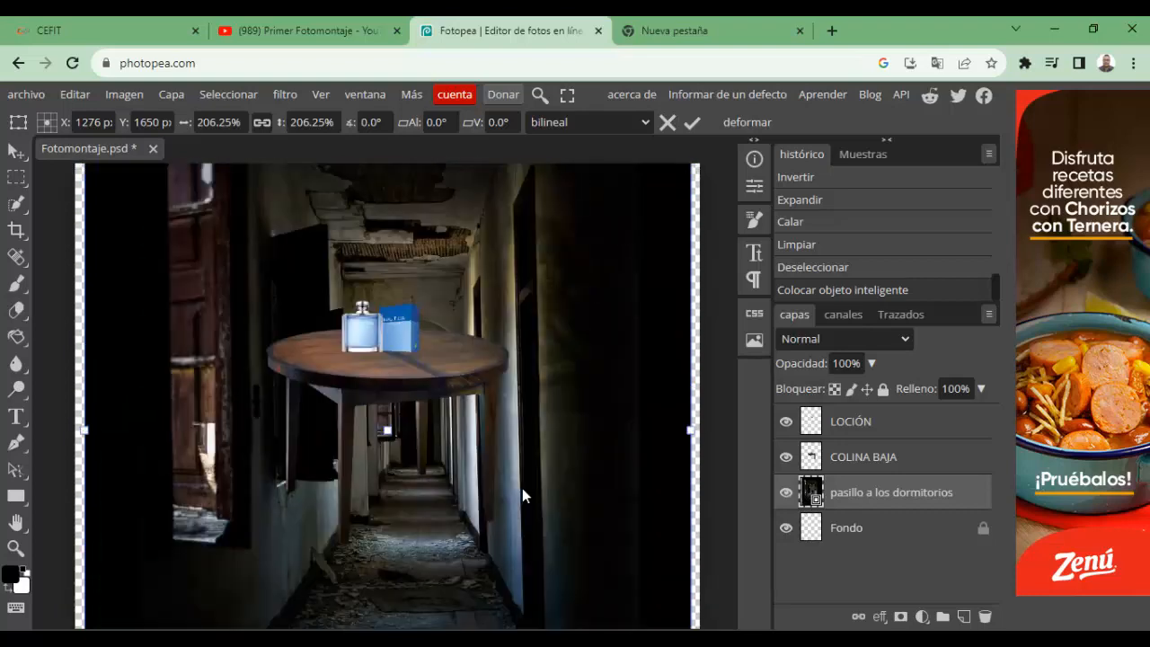
scroll(522, 488, down, 4)
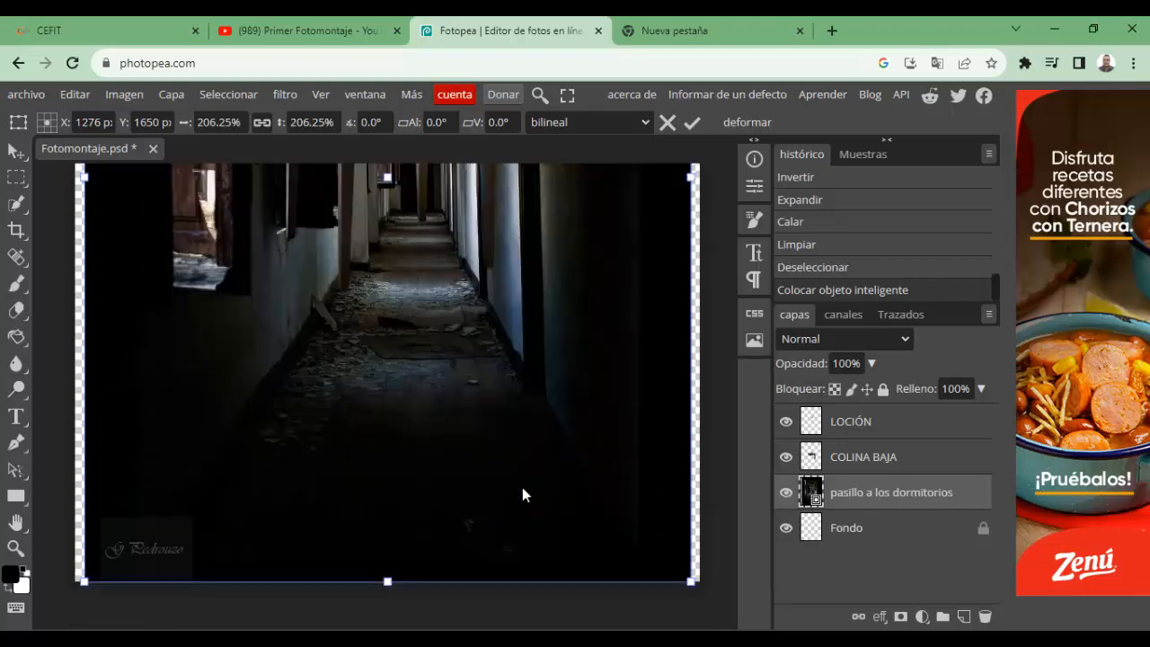
scroll(515, 485, down, 5)
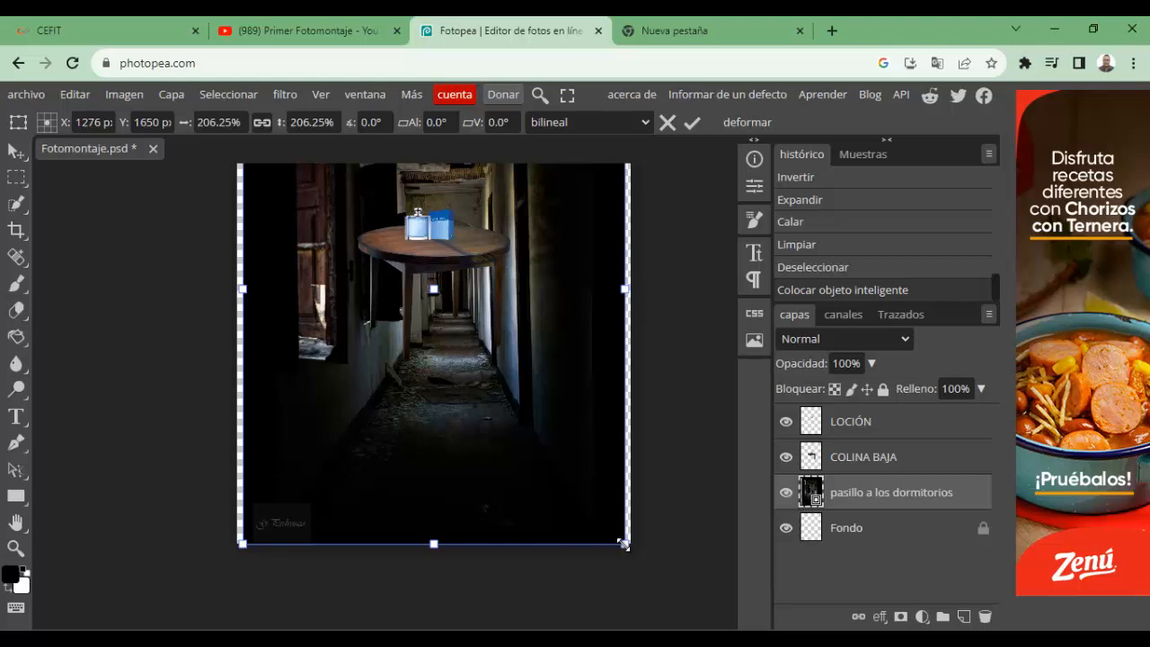
drag(623, 544, 634, 554)
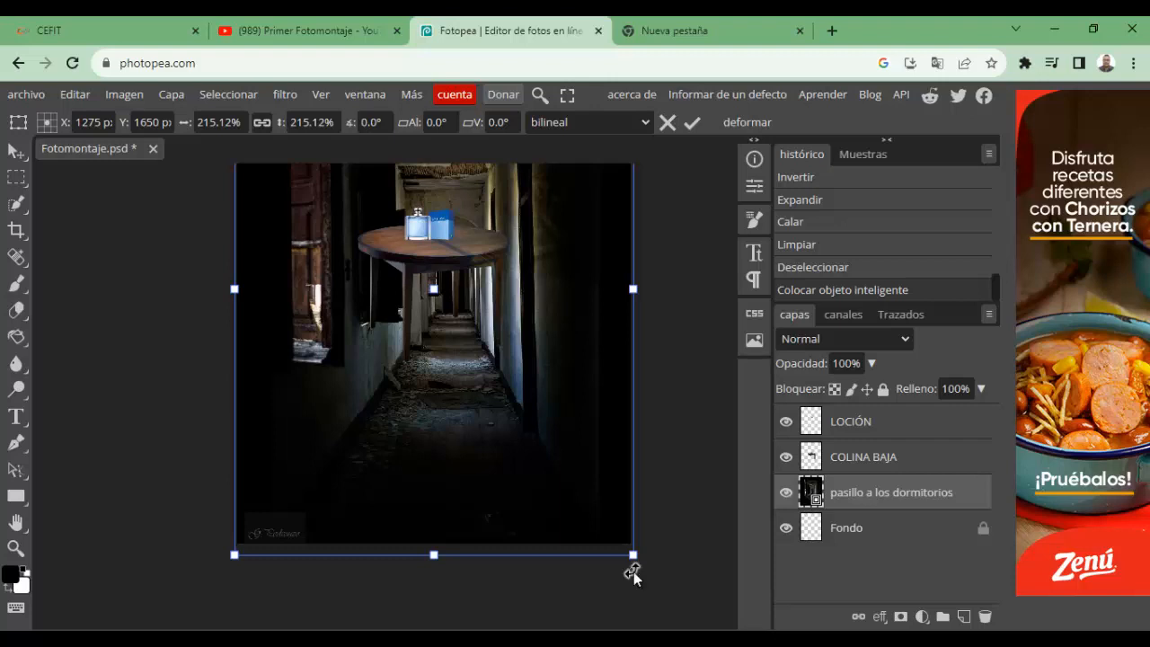
key(Return)
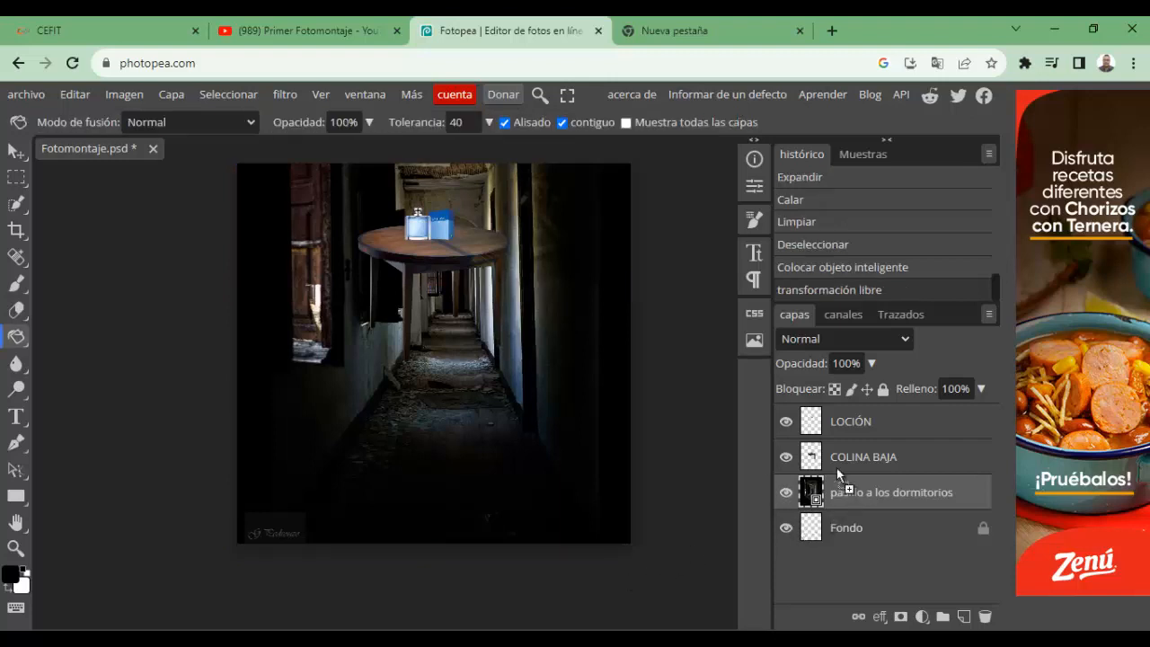
Move the corridor layer above LOCIÓN to view it alone, and return it to its place between COLINA BAJA and Fondo.
drag(837, 468, 832, 409)
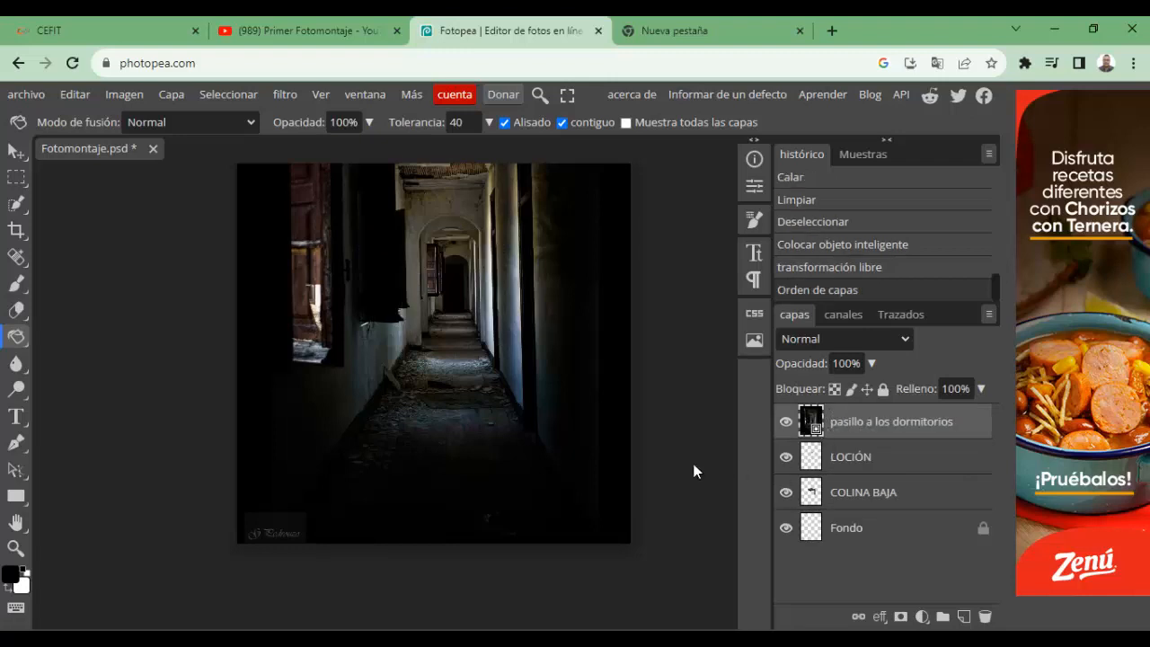
scroll(661, 423, up, 3)
scroll(662, 424, down, 2)
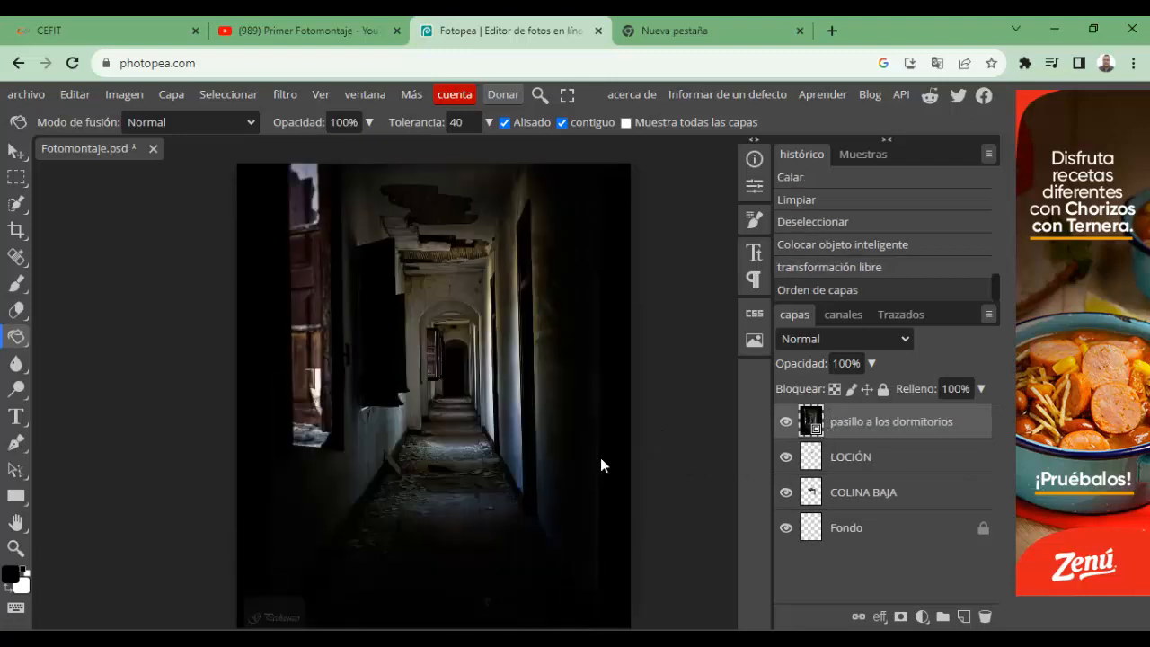
scroll(575, 461, down, 1)
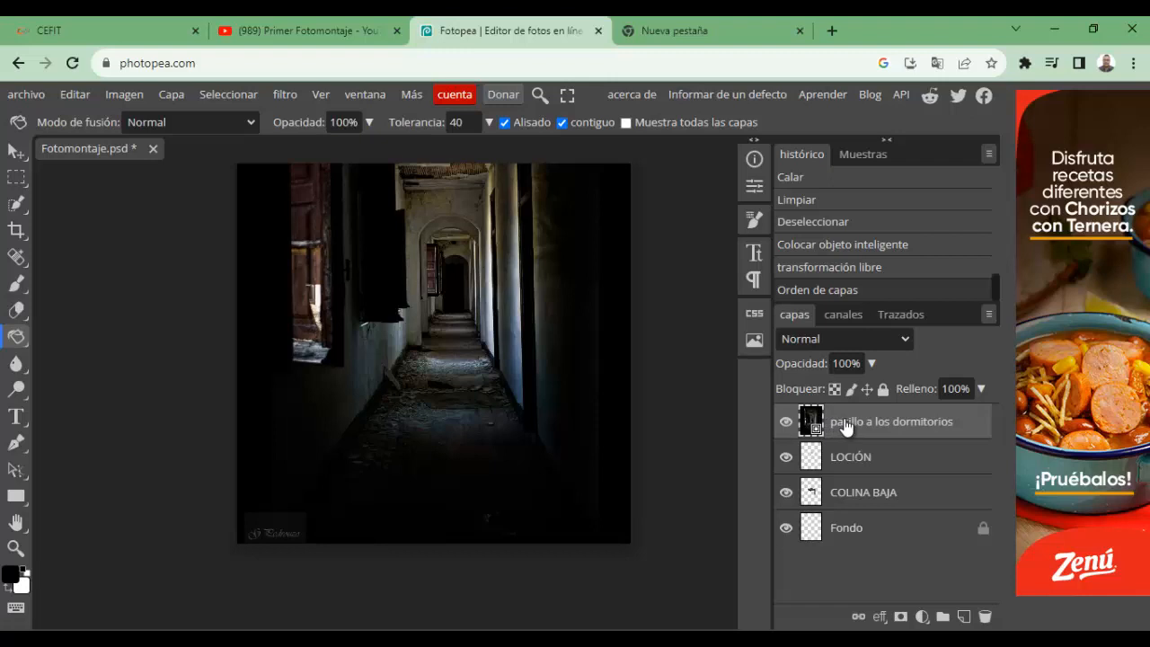
drag(845, 427, 859, 507)
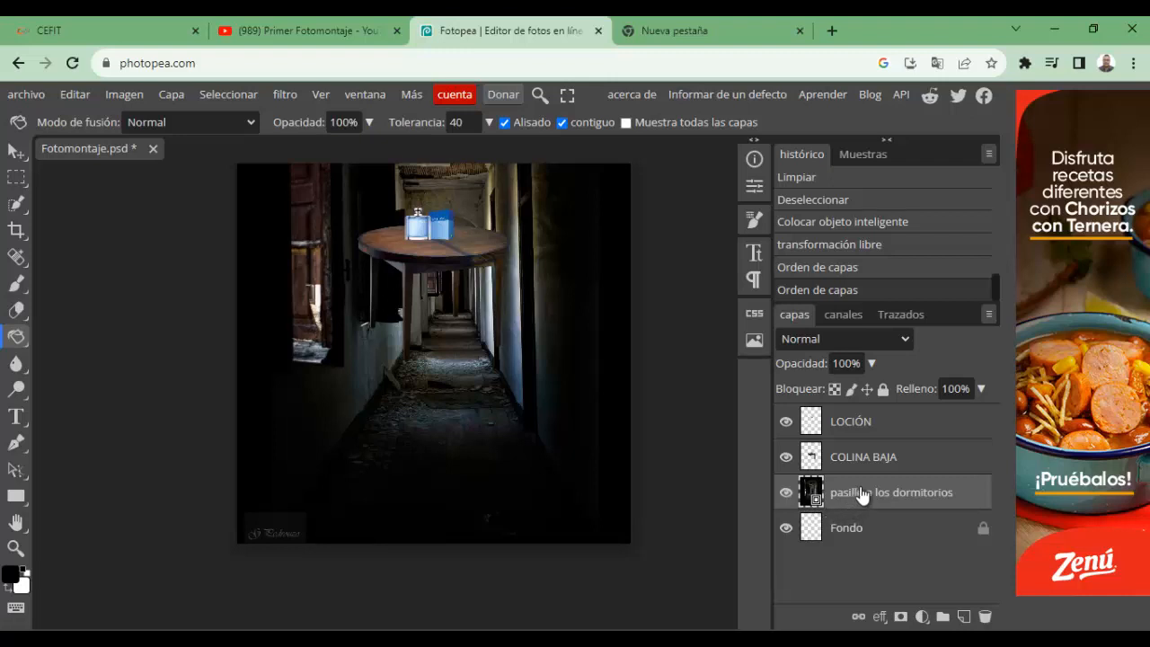
Rasterize the pasillo a los dormitorios layer.
right_click(860, 494)
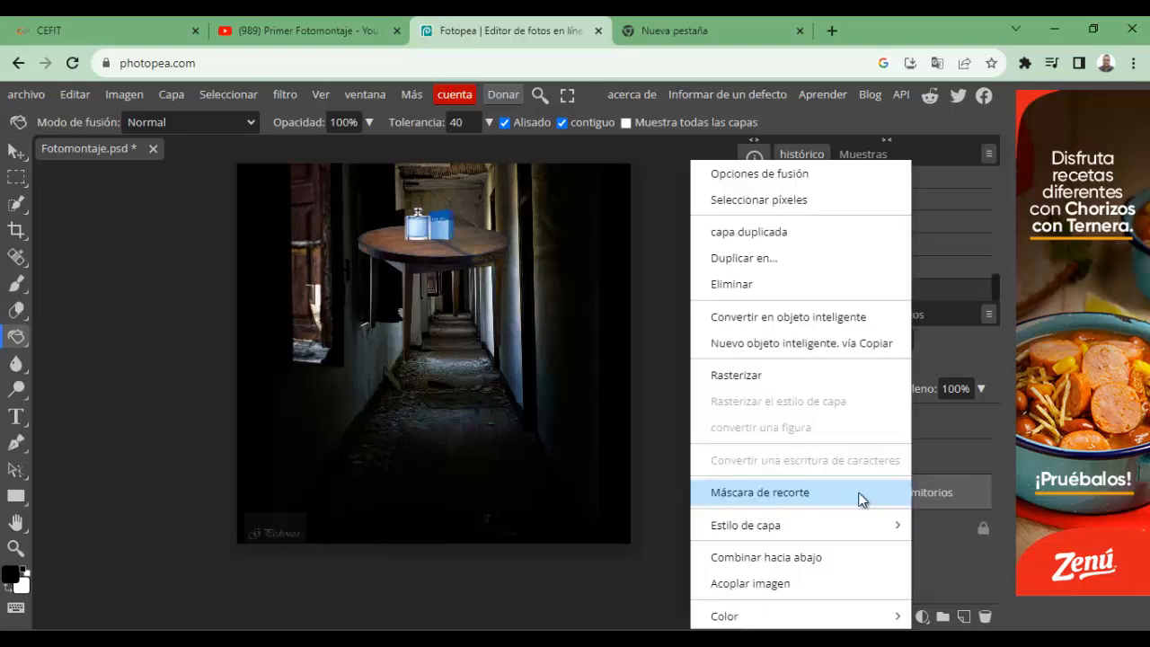
click(763, 377)
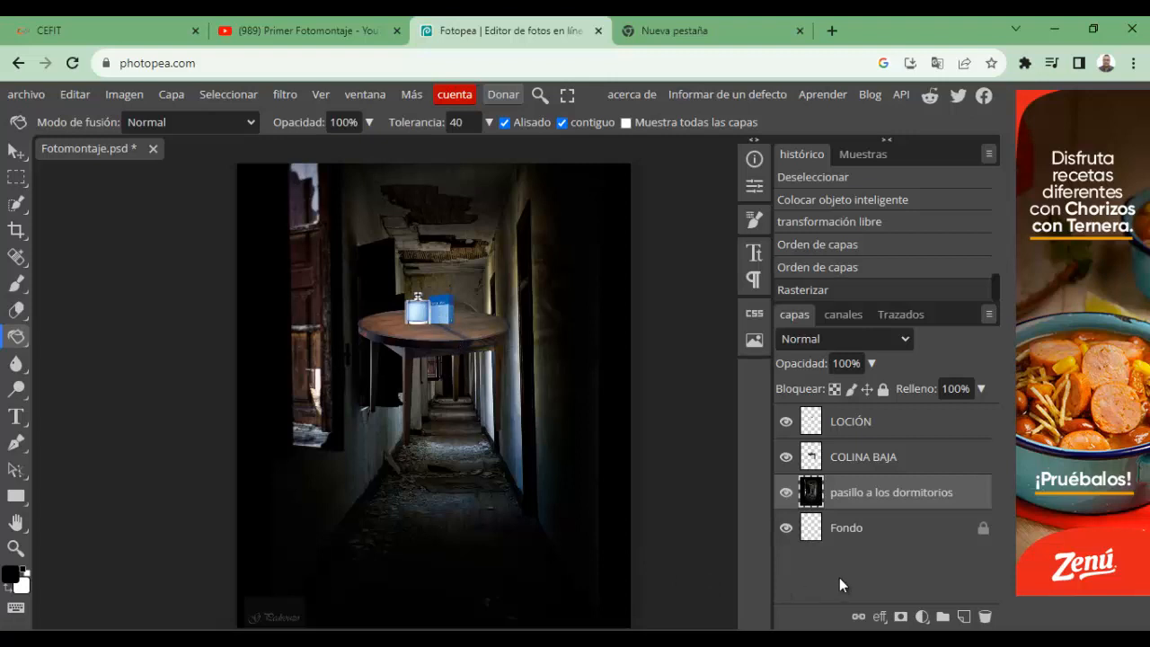
Select the LOCIÓN and COLINA BAJA layers together and move the table with the perfume down onto the corridor floor.
click(863, 426)
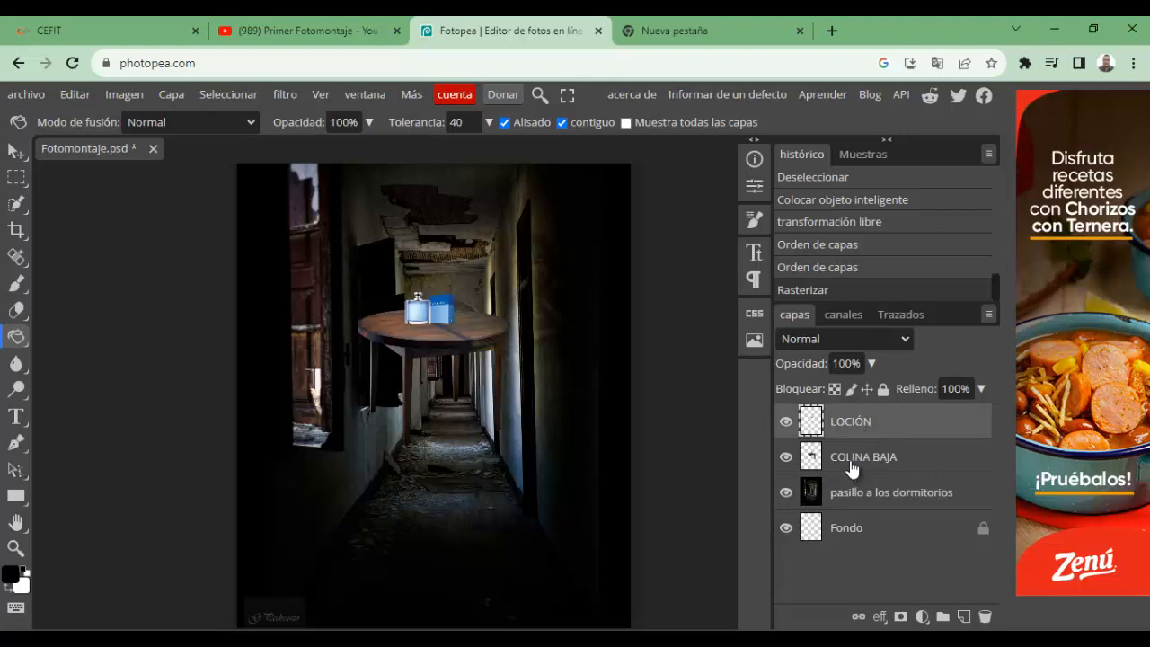
shift+click(852, 467)
click(869, 456)
click(864, 431)
shift+click(849, 466)
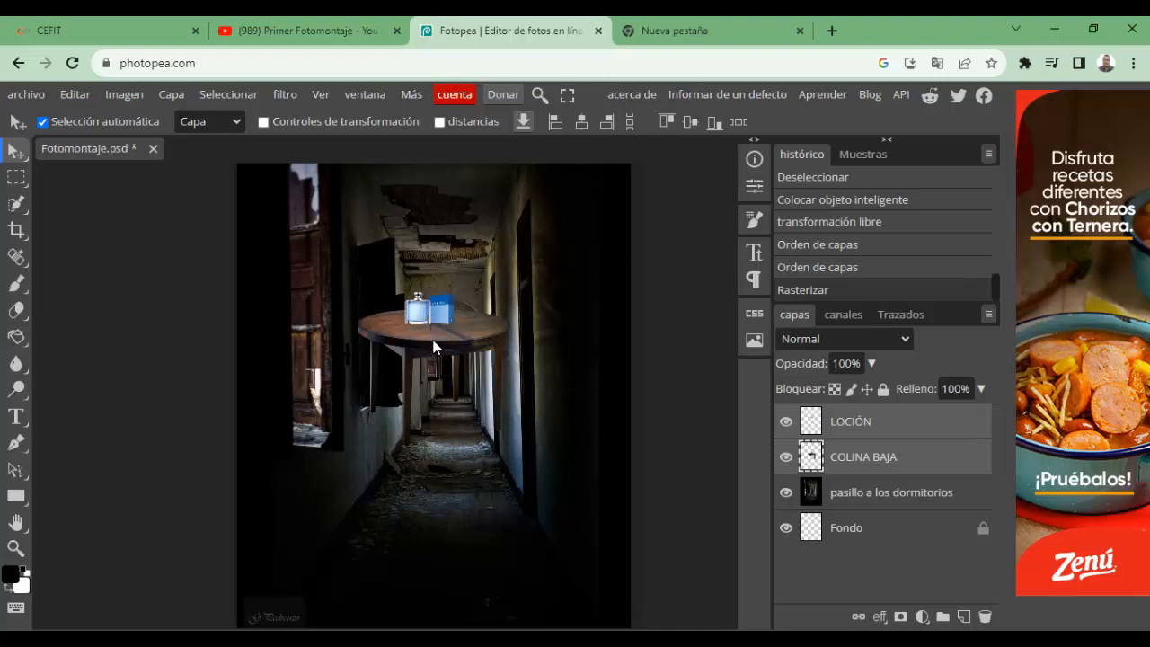
drag(439, 339, 447, 434)
drag(445, 443, 419, 476)
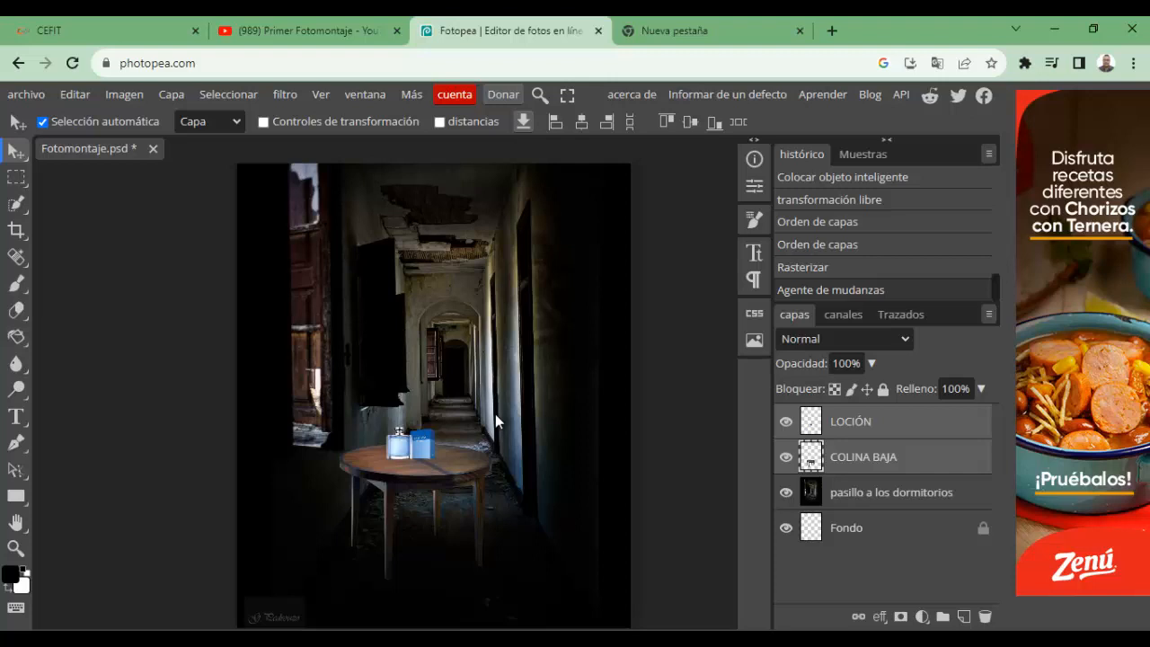
Scale the table and perfume together to 66.63% and shift them toward the corridor's left wall, at about X 1075, Y 2493 px.
key(ctrl+t)
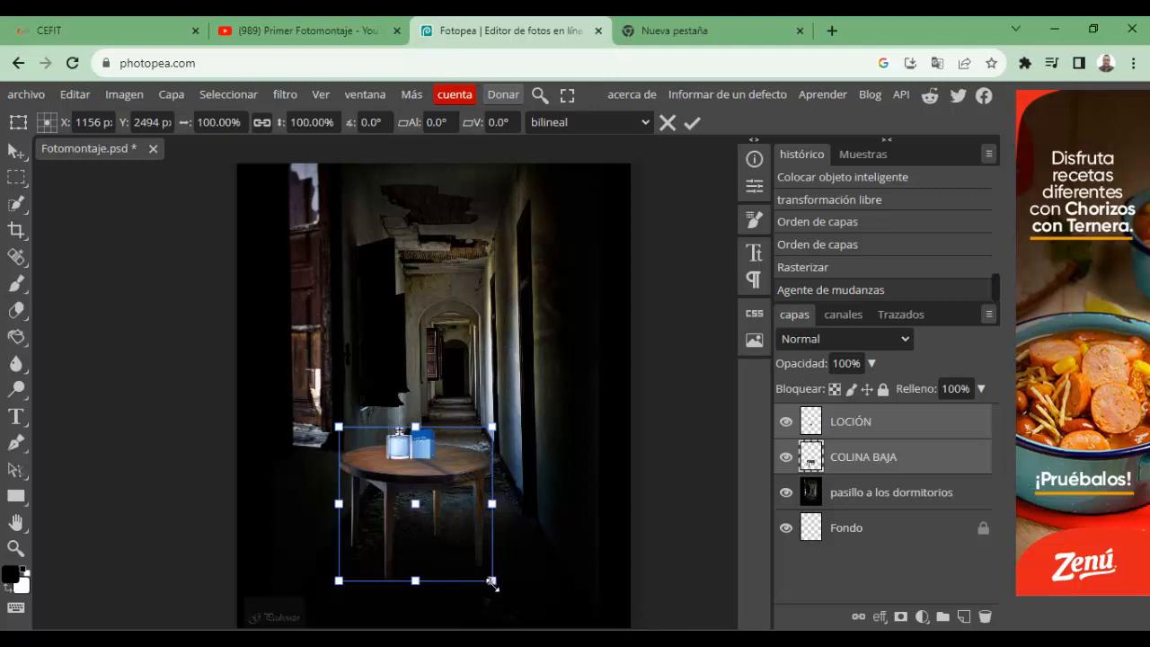
drag(493, 582, 465, 555)
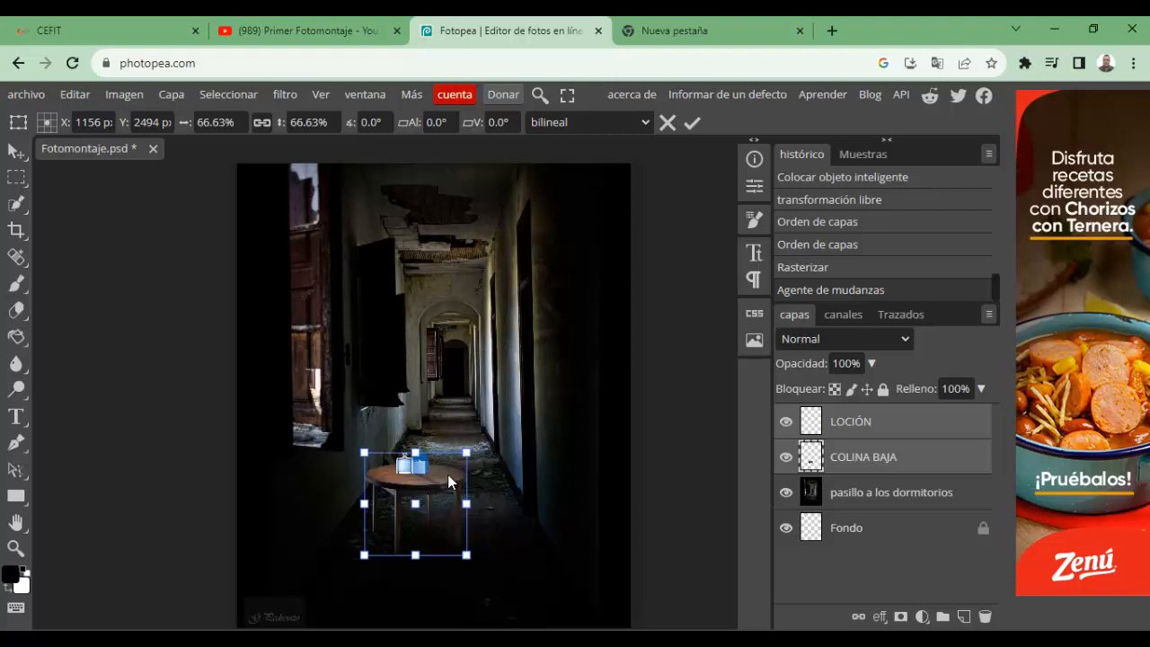
drag(447, 479, 433, 476)
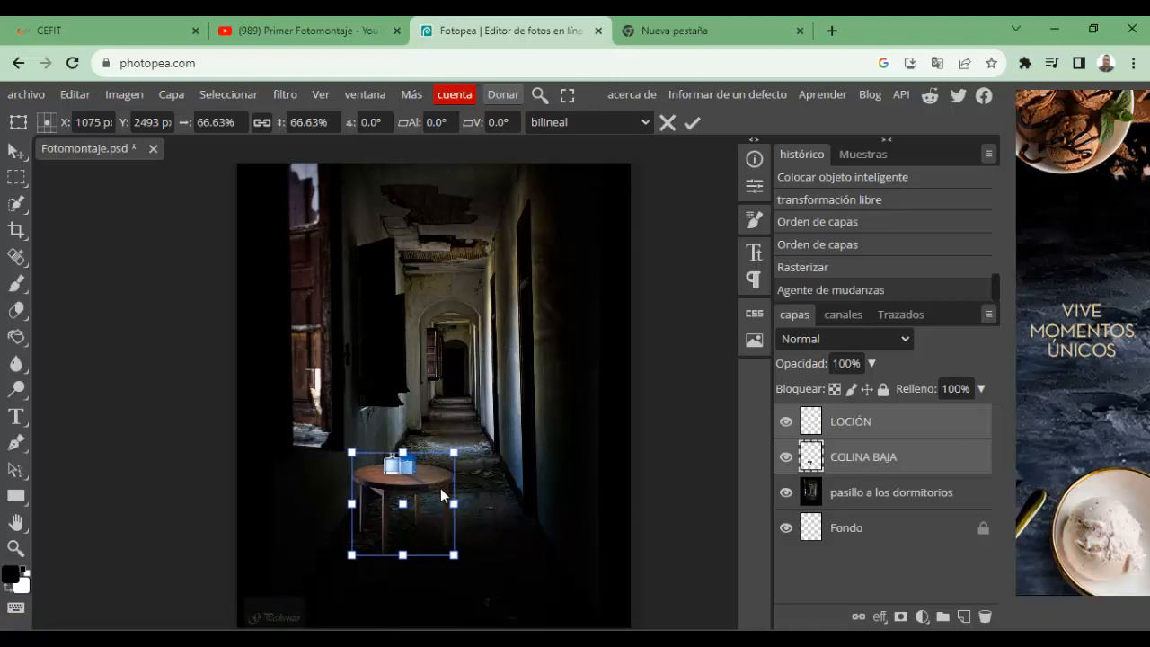
key(Return)
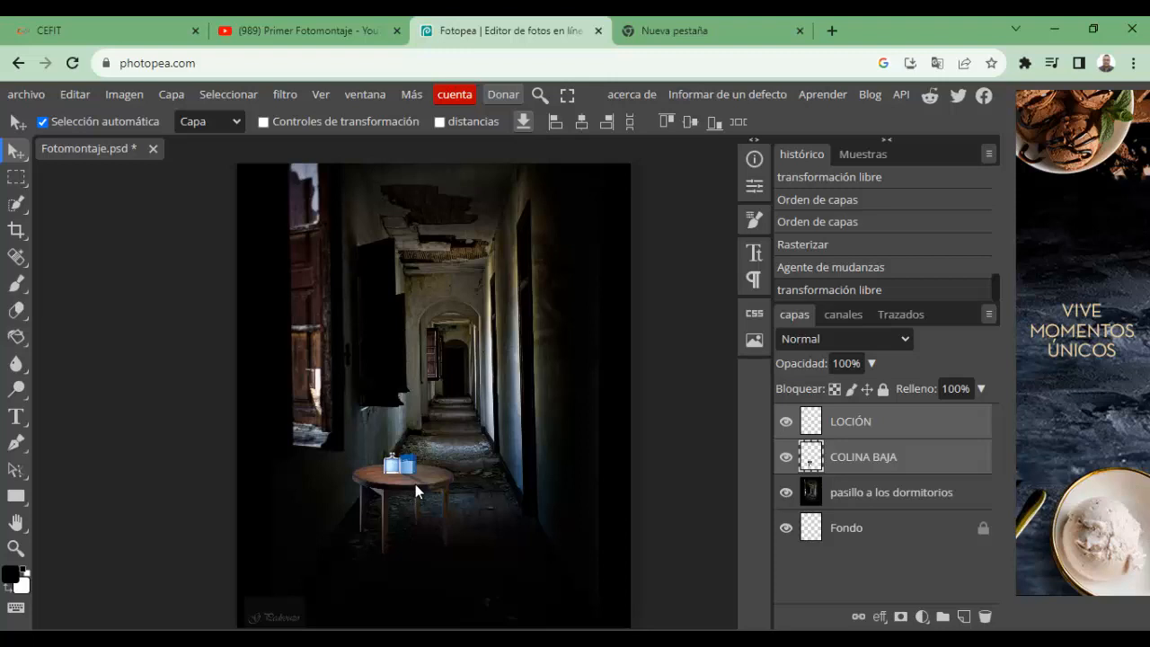
Examine how the table and perfume fit into the dark corridor scene, up close and as a whole.
scroll(465, 484, down, 1)
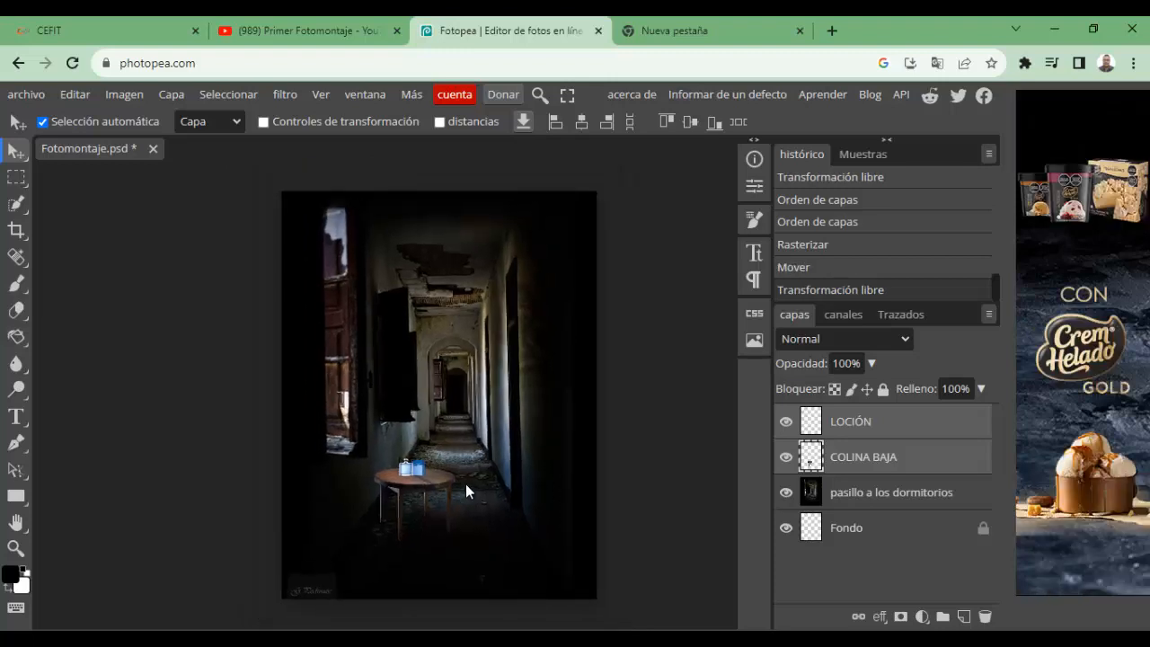
scroll(465, 483, up, 2)
scroll(465, 484, down, 1)
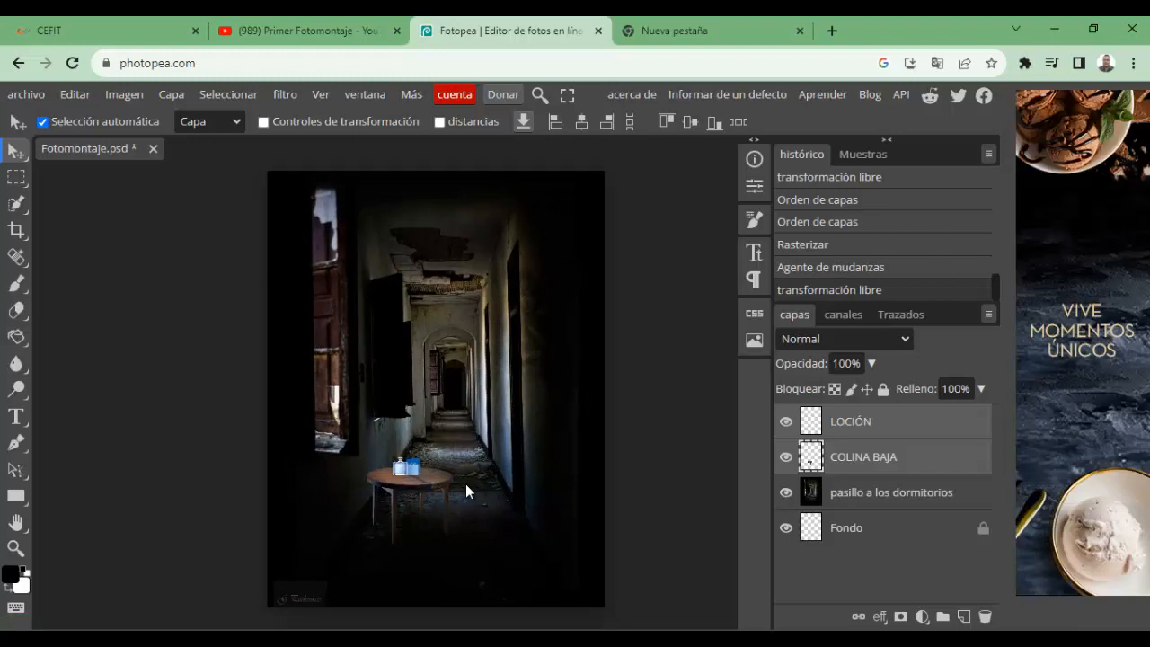
scroll(465, 483, up, 2)
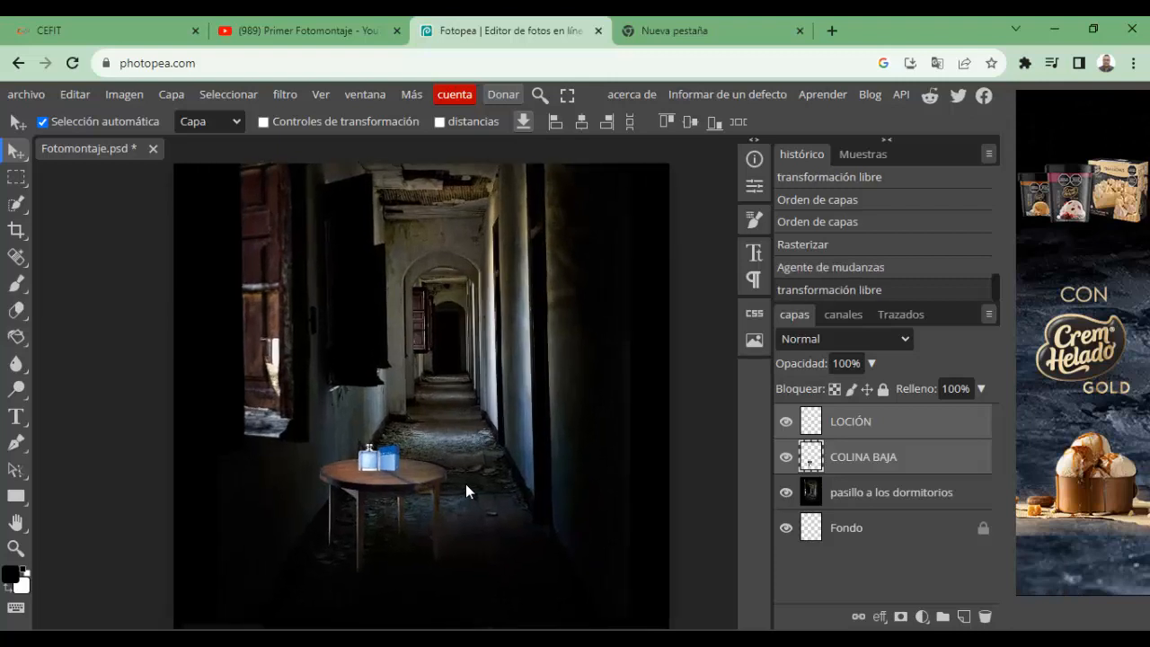
scroll(465, 484, down, 1)
scroll(409, 479, up, 1)
scroll(409, 480, down, 1)
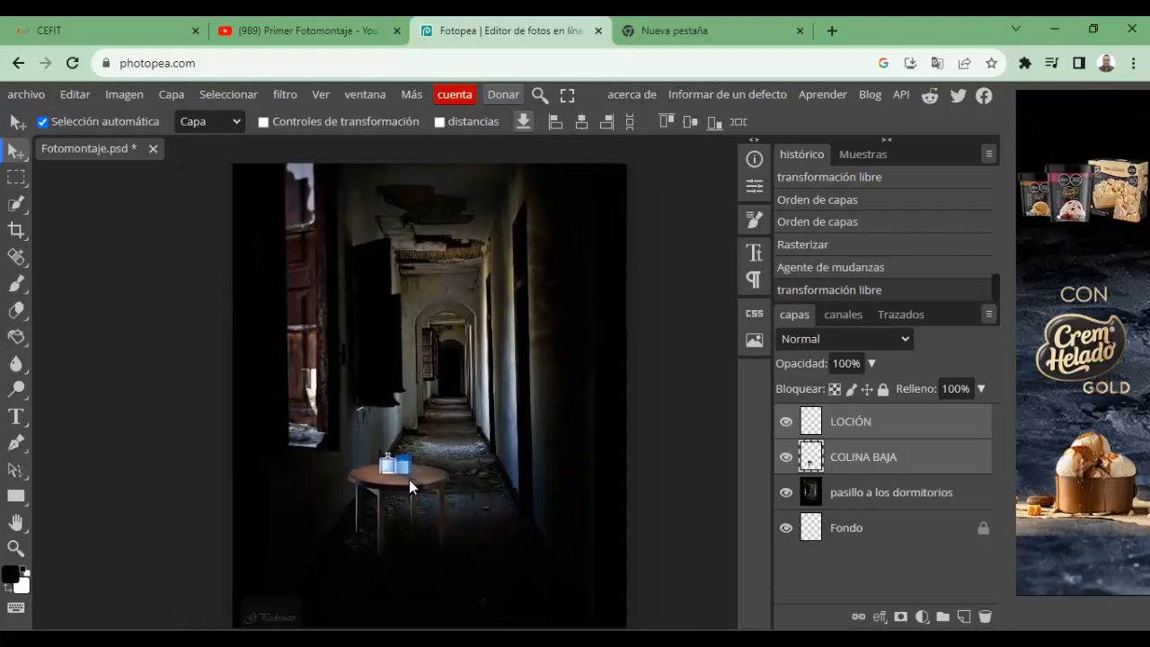
scroll(409, 480, down, 1)
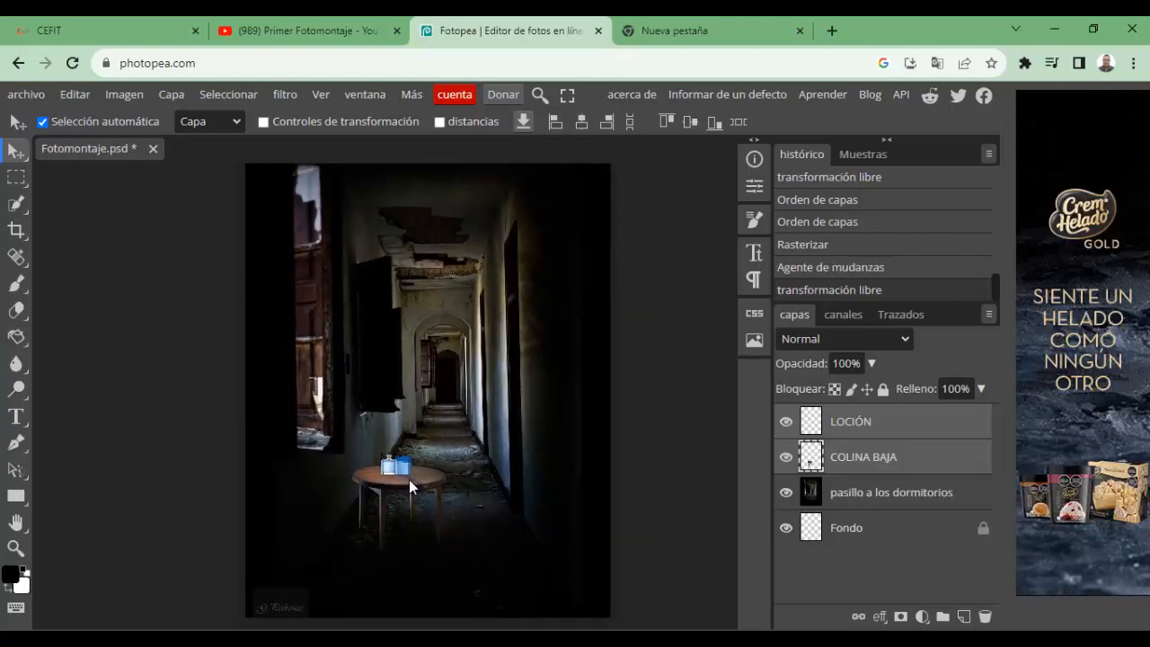